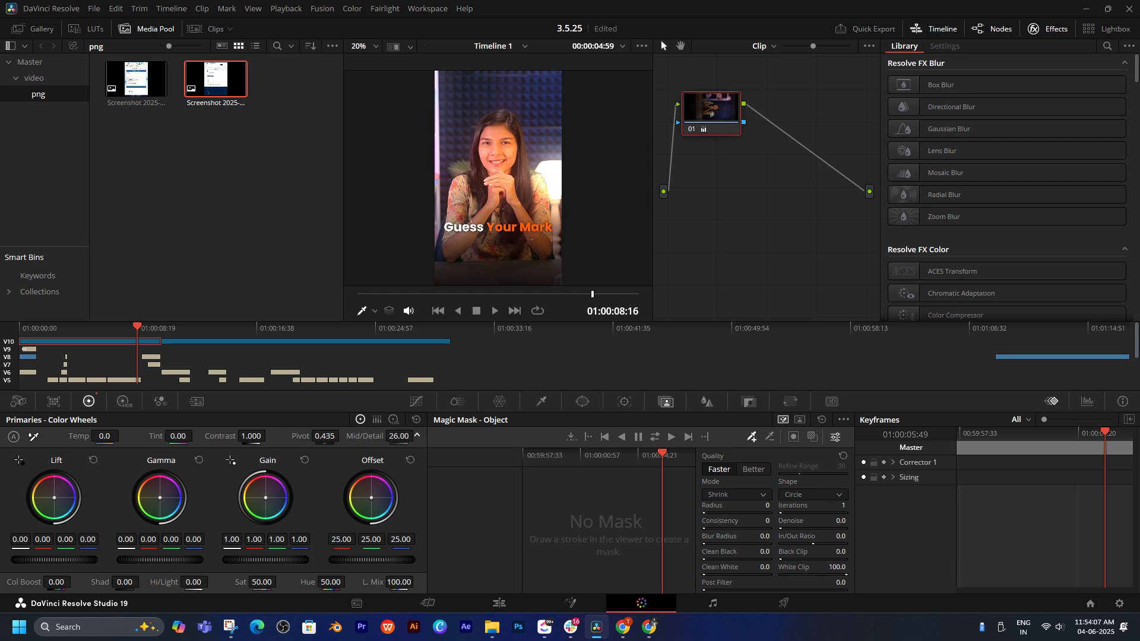
- Reset Mid/Detail to 0 on the adjustment clip's first node and add a serial node after it
scroll(496, 172, up, 3)
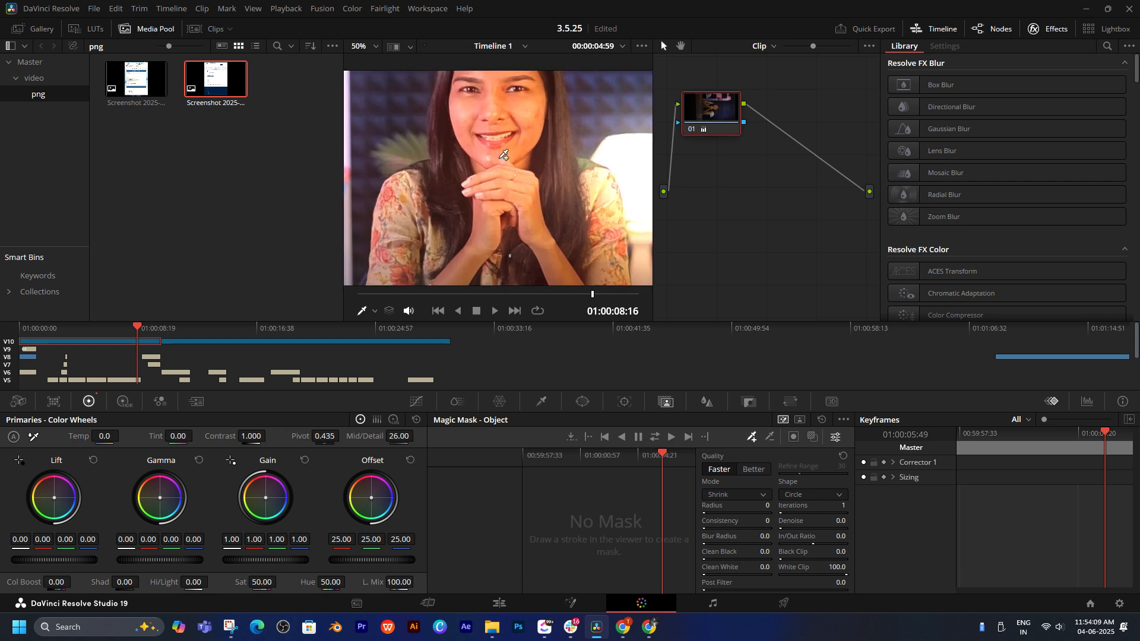
scroll(504, 157, up, 1)
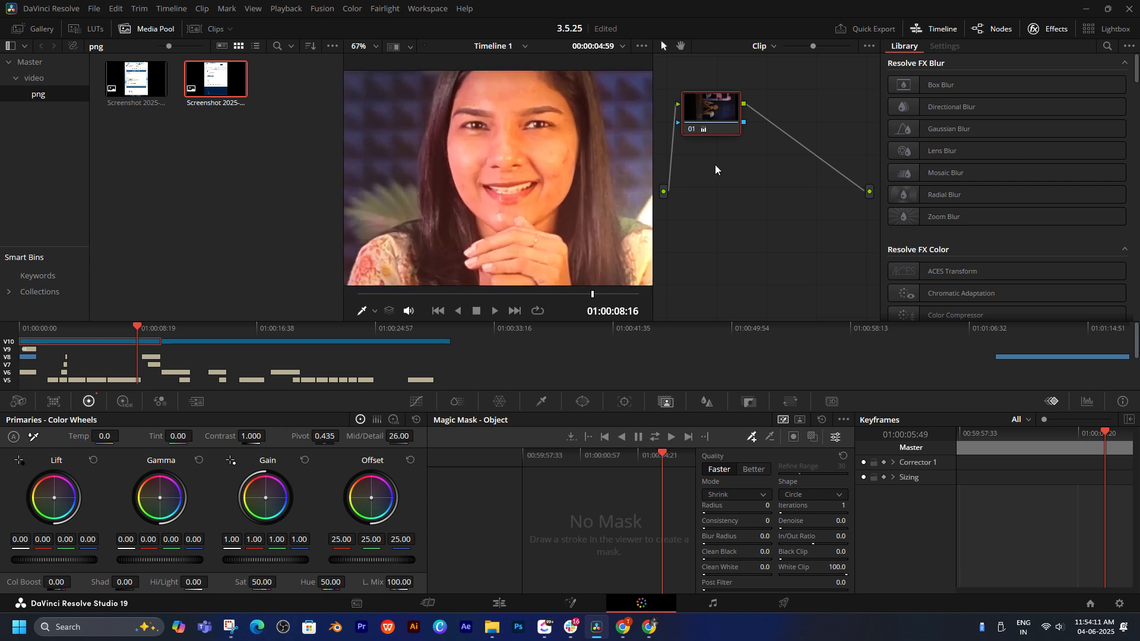
double_click(399, 435)
click(721, 190)
key(alt+s)
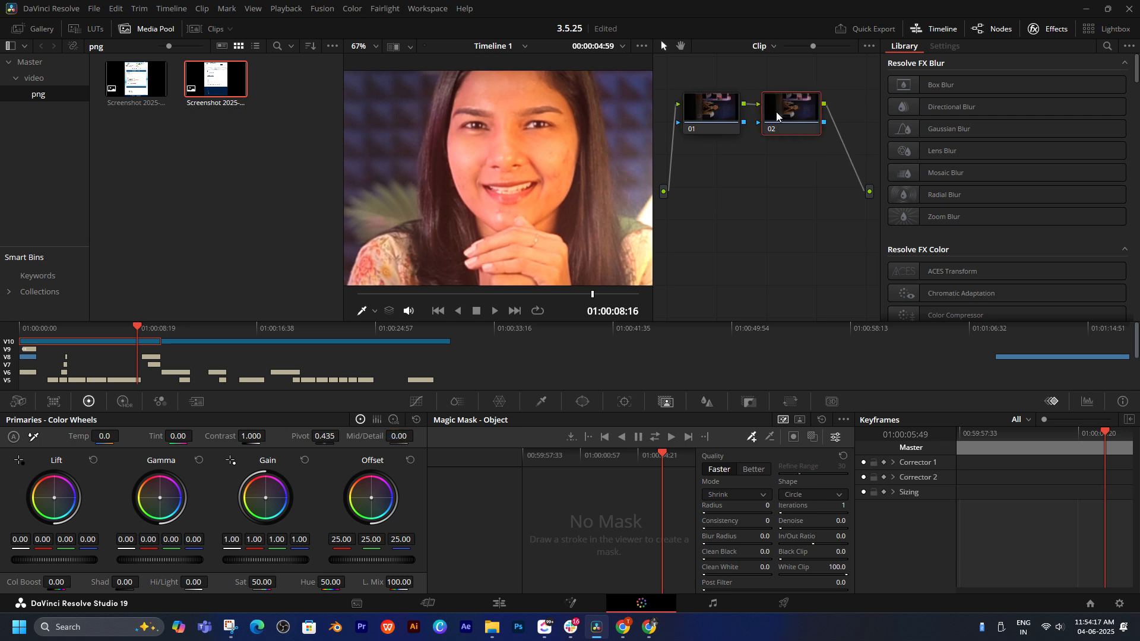
- Select the second clip on track V3 and add two serial nodes to its grade
scroll(131, 379, down, 2)
scroll(127, 377, down, 1)
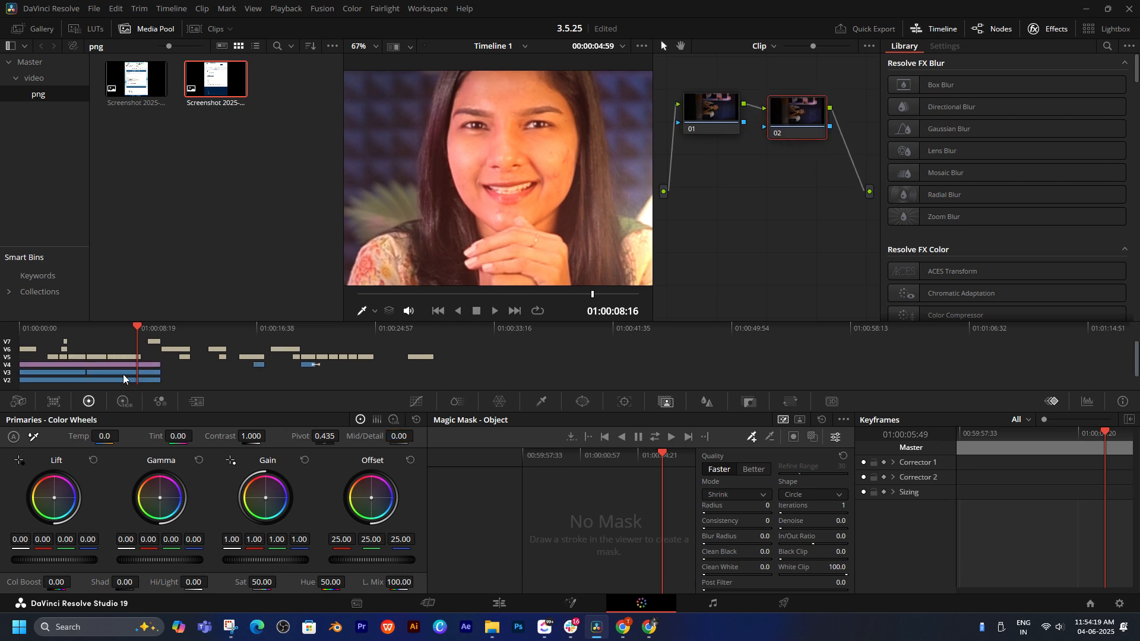
click(123, 374)
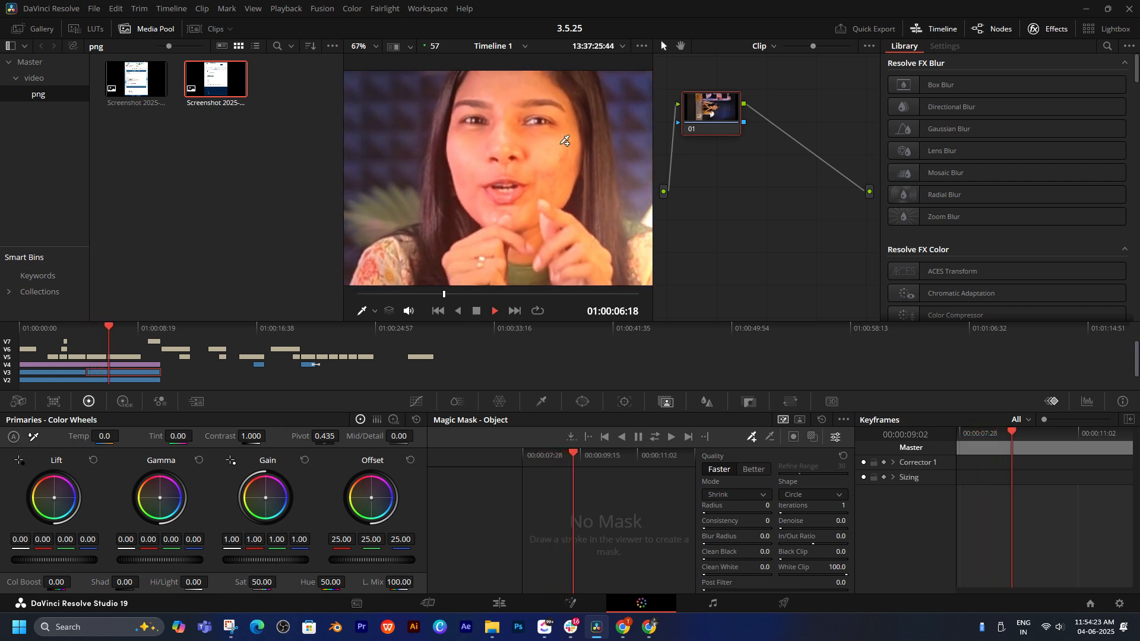
key(space)
key(alt+s)
key(alt+s)
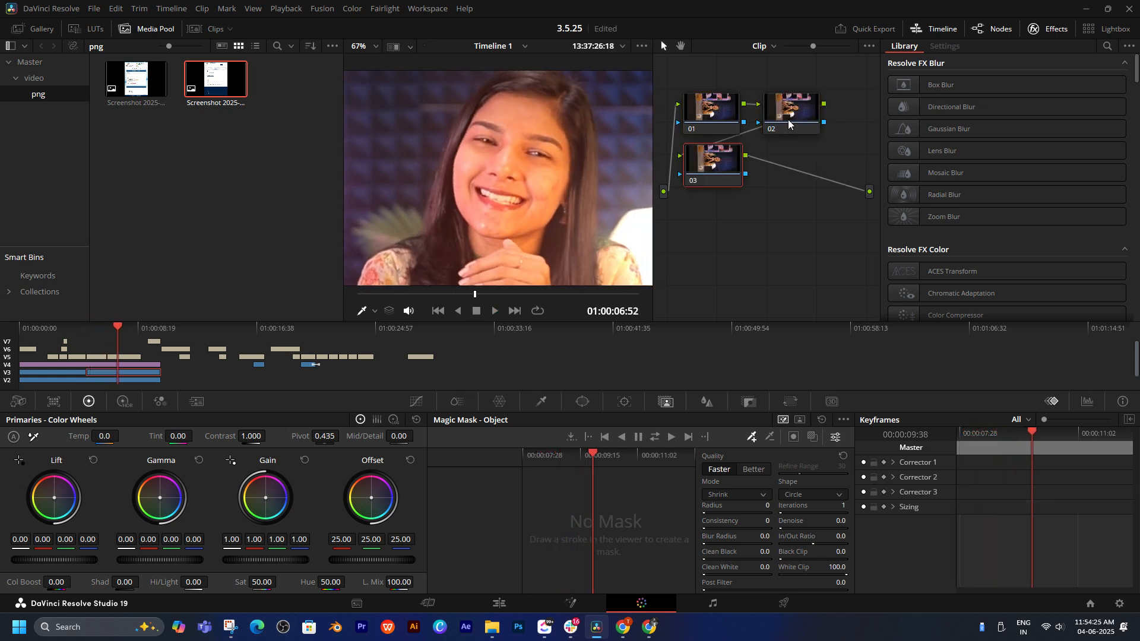
- Place node 03 below node 02 and sample the skin tones across the face with its HSL Qualifier
drag(731, 159, 784, 173)
click(542, 402)
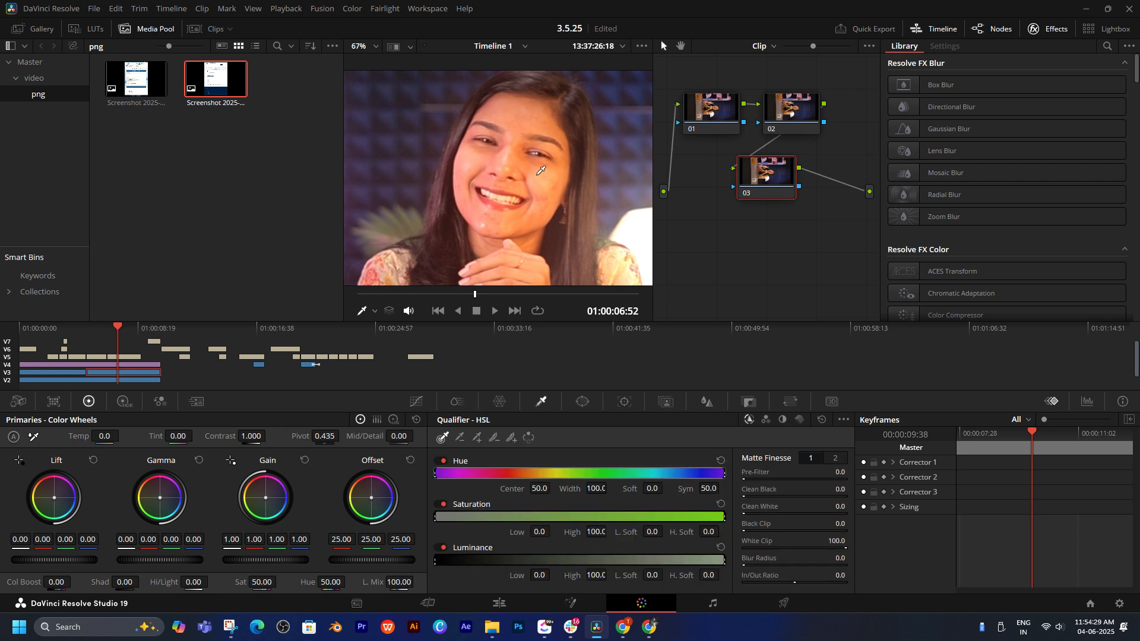
mouse_move(537, 169)
mouse_down()
mouse_move(536, 210)
mouse_move(480, 218)
mouse_up()
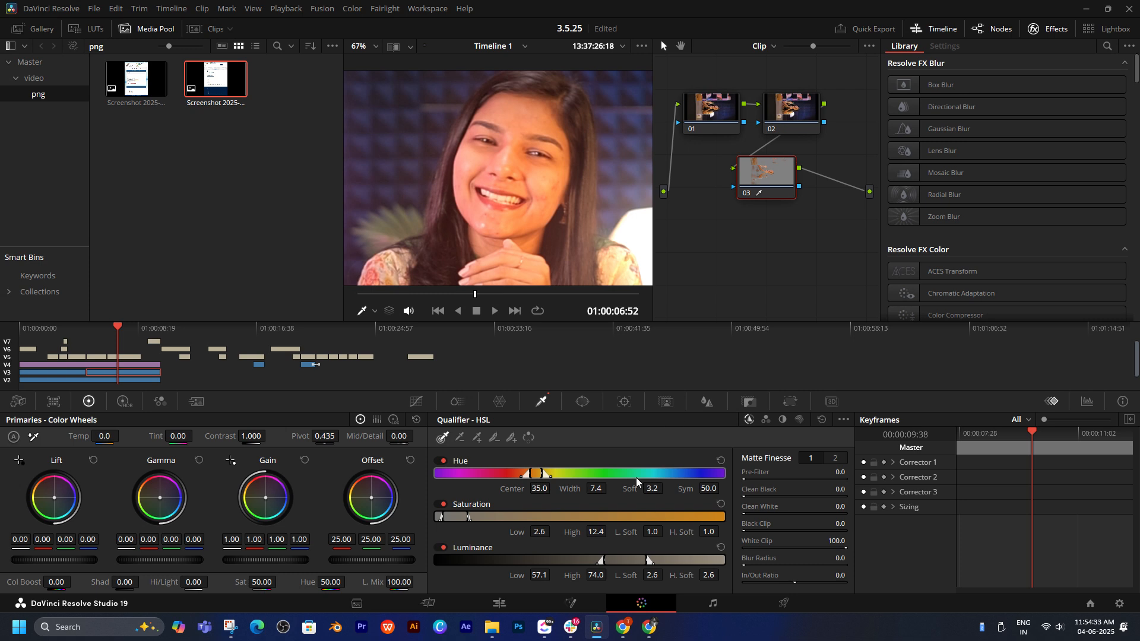
- Refine the skin key: hue softness 7.2, saturation low/high softness 8.0/5.3, luminance range 62.7–74.5 with low/high softness 10.5/18.0
mouse_move(646, 489)
mouse_down()
mouse_move(667, 488)
mouse_move(652, 506)
mouse_move(667, 531)
mouse_move(651, 533)
mouse_up()
drag(722, 531, 710, 531)
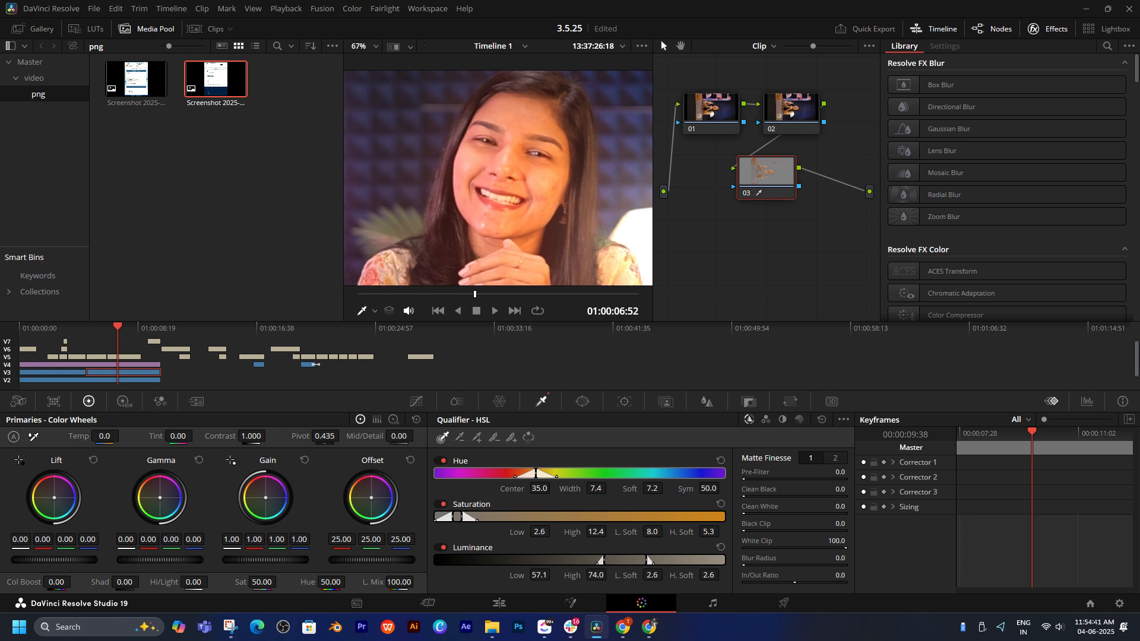
drag(652, 575, 715, 579)
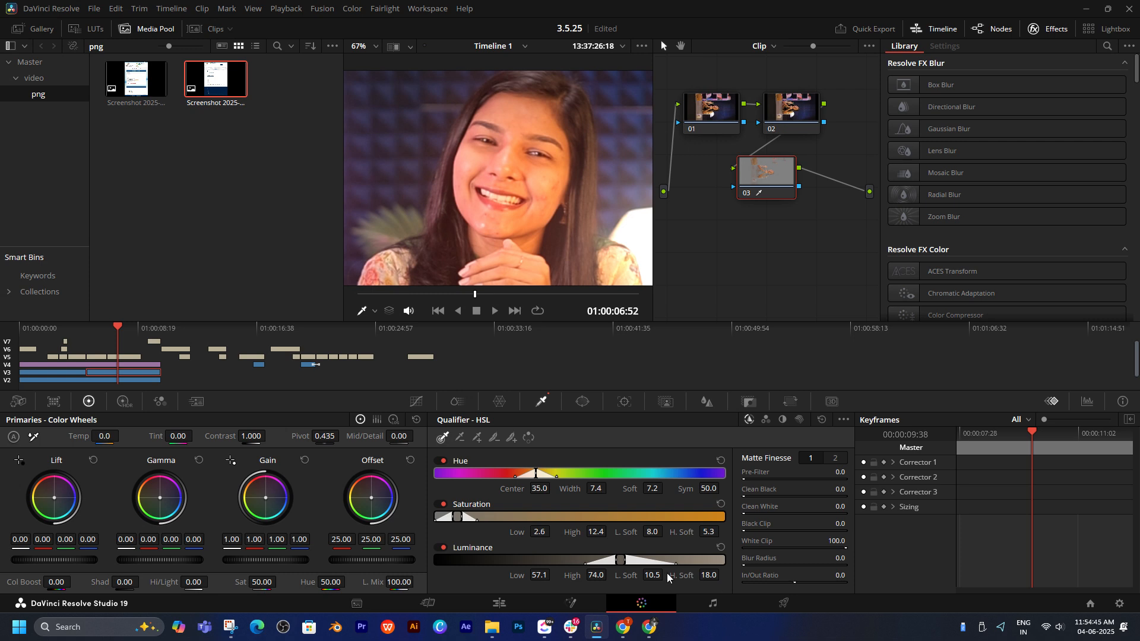
drag(596, 575, 538, 575)
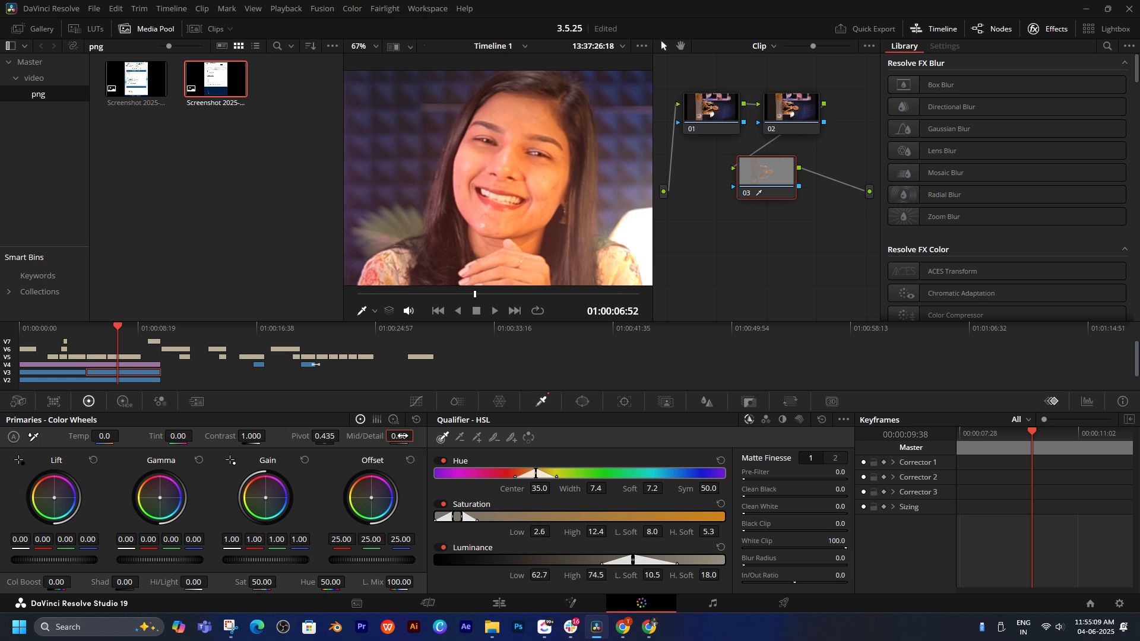
- Set Mid/Detail to -50 on the skin-keyed node 03
drag(406, 435, 416, 435)
mouse_move(395, 438)
mouse_down()
mouse_move(374, 438)
mouse_move(386, 436)
mouse_up()
click(395, 436)
text(-50)
key(Return)
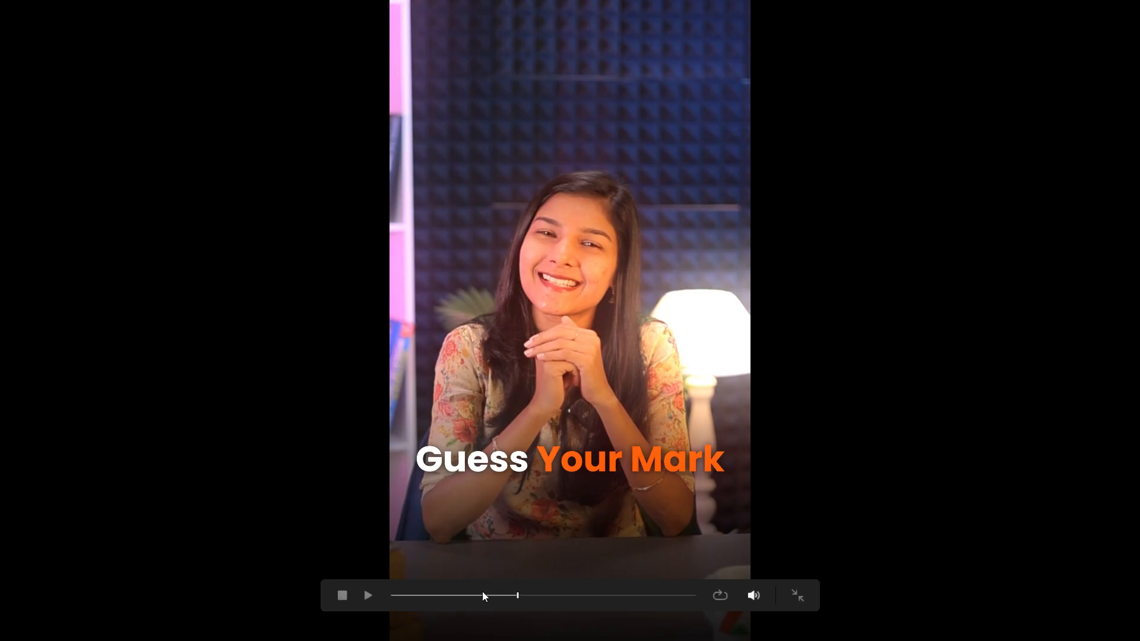
- Play back the opening of the timeline, including the second V3 clip, to examine the skin smoothing
click(397, 596)
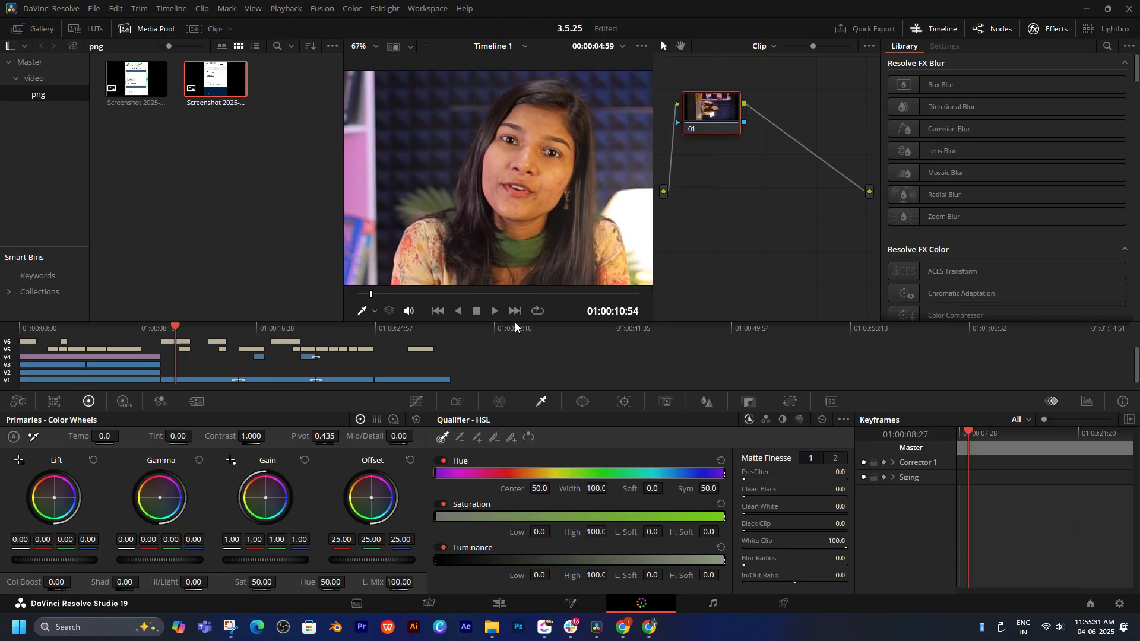
key(space)
key(space)
drag(163, 328, 19, 335)
key(space)
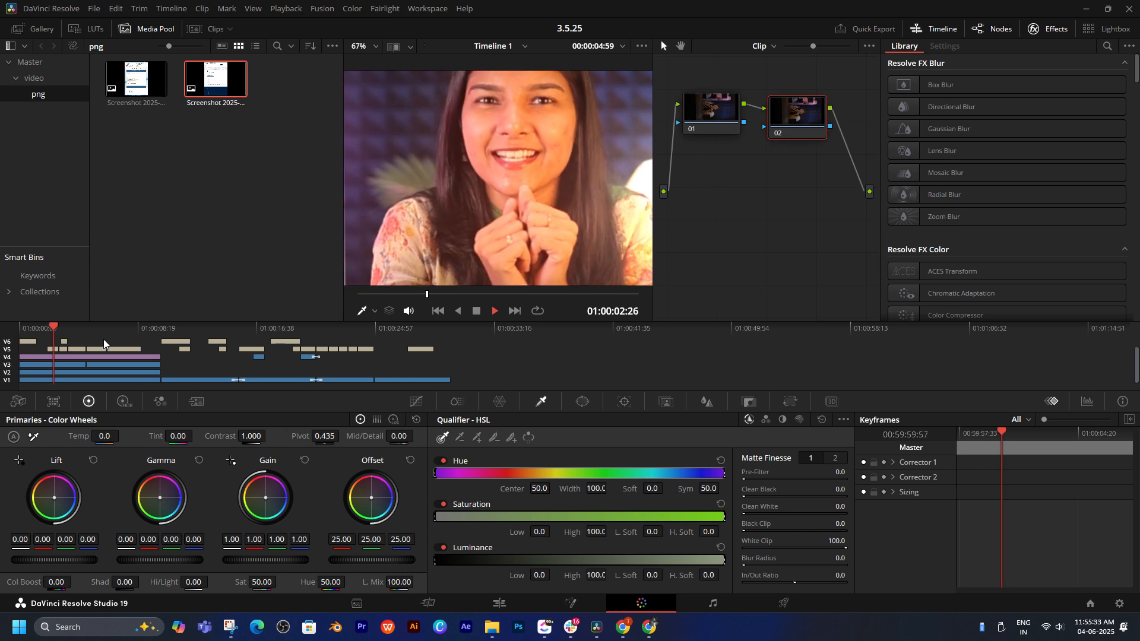
key(space)
key(space)
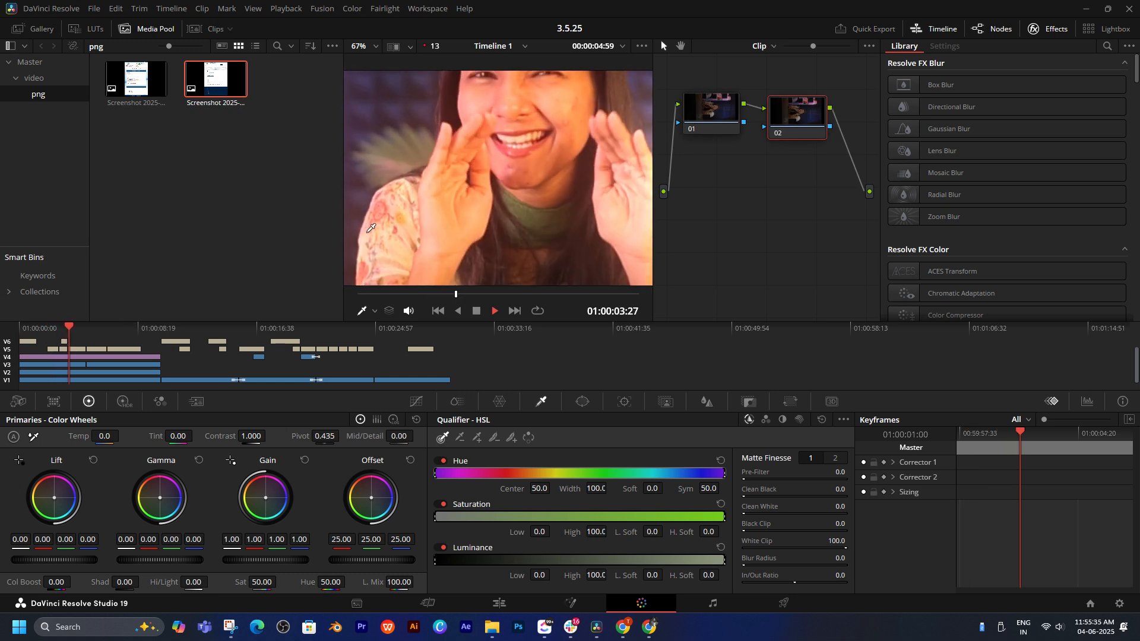
key(space)
drag(66, 330, 55, 334)
scroll(520, 152, down, 4)
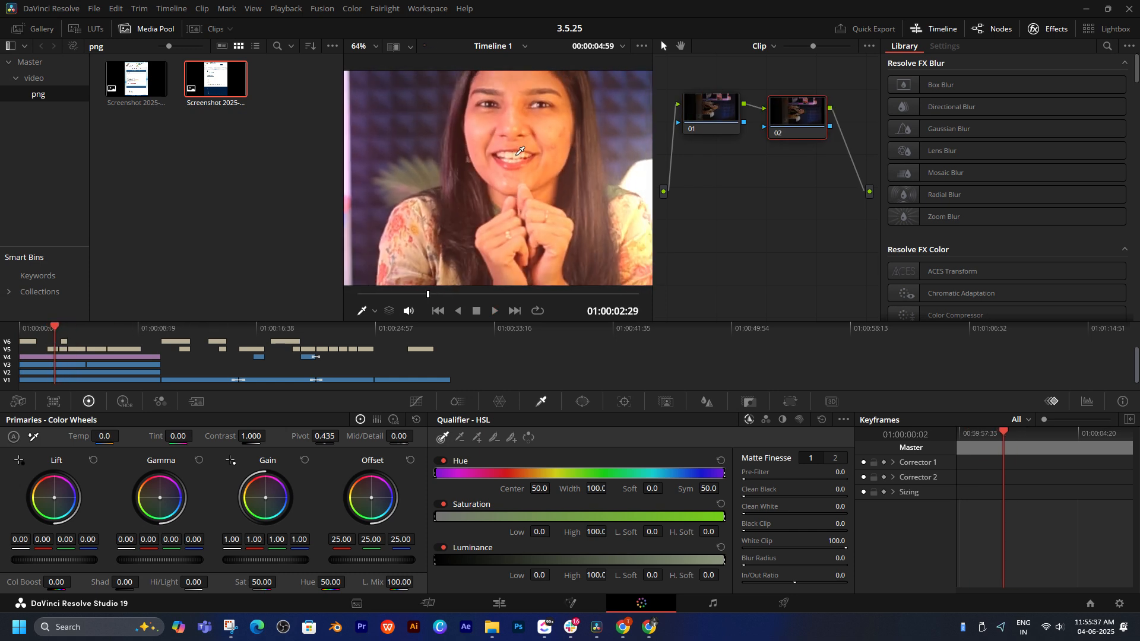
key(space)
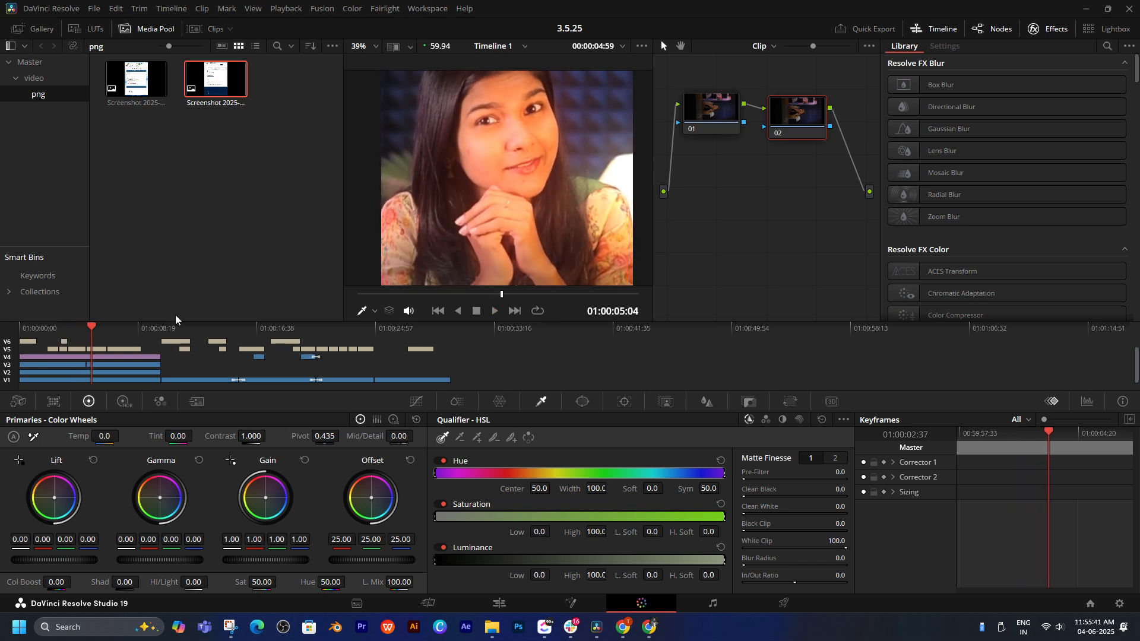
click(81, 334)
click(104, 366)
key(space)
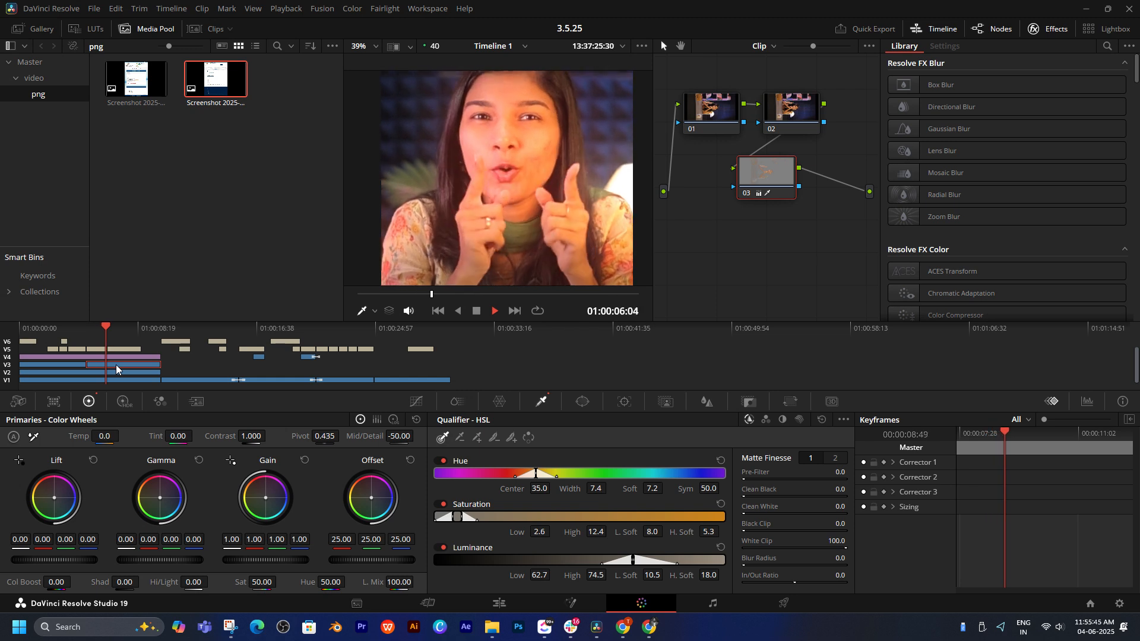
key(space)
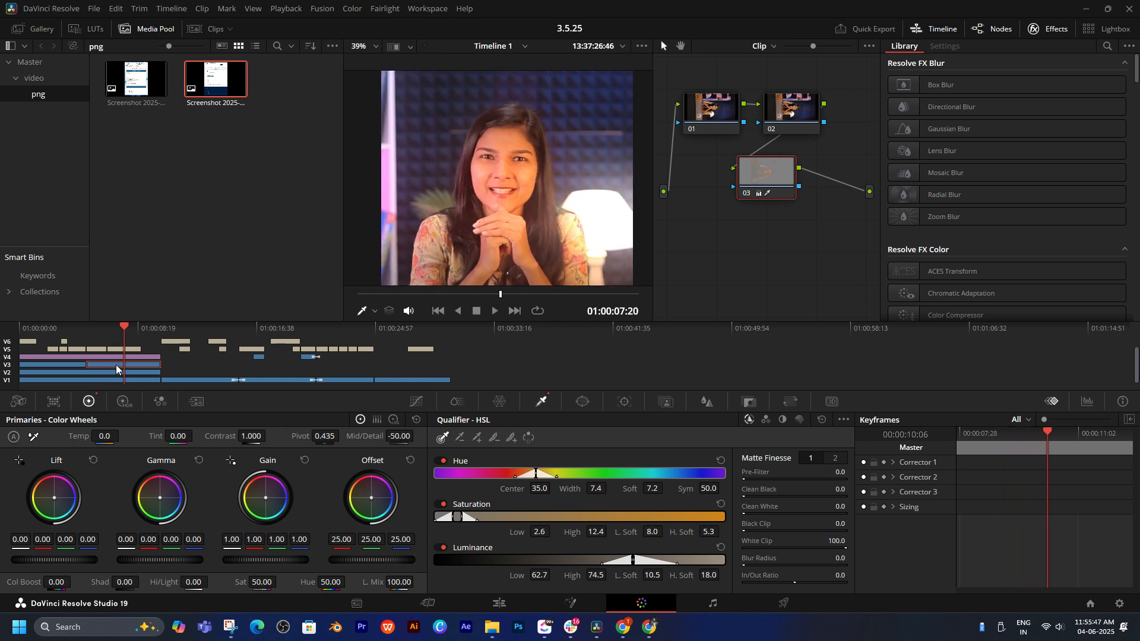
- Apply the second V3 clip's three-node skin-smoothing grade to the first V3 clip and play its opening to check it
drag(762, 178, 764, 181)
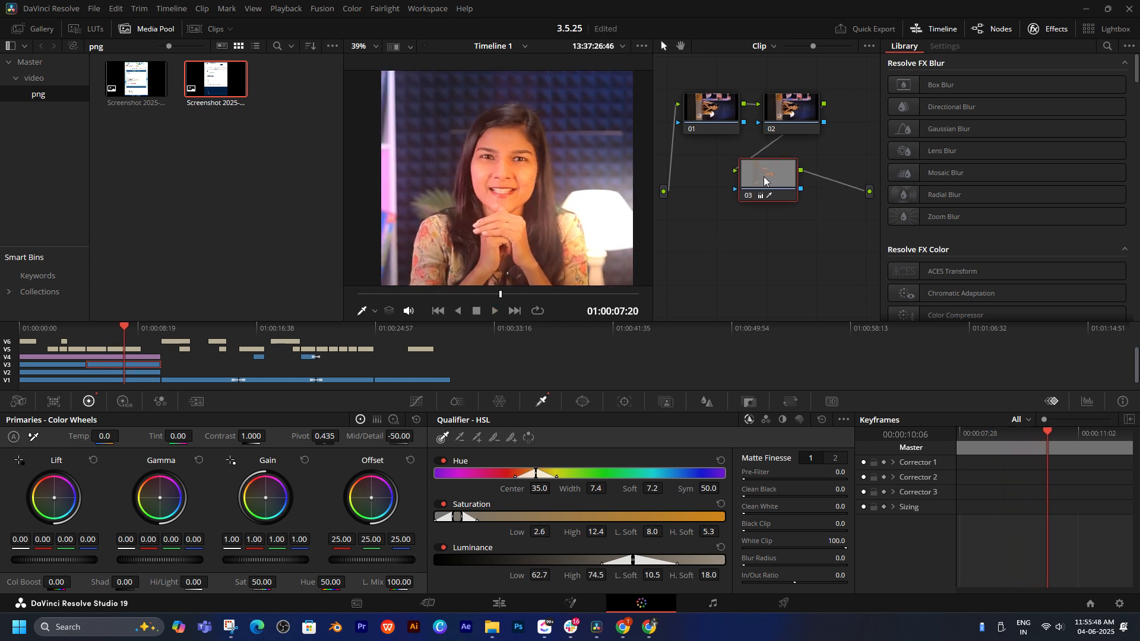
click(56, 365)
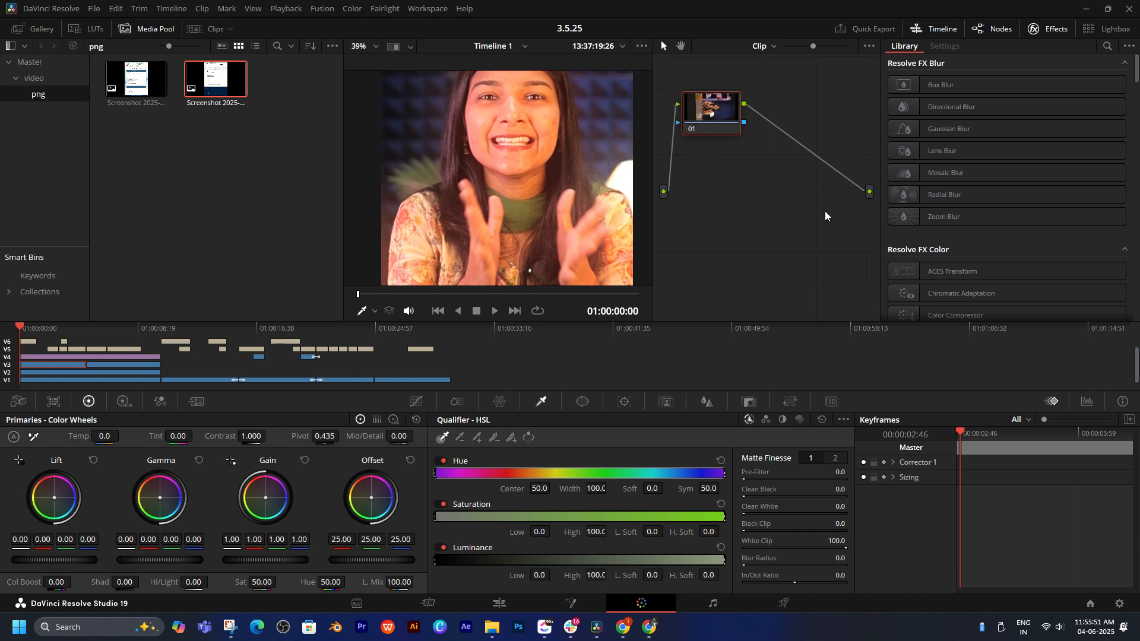
drag(714, 164, 743, 191)
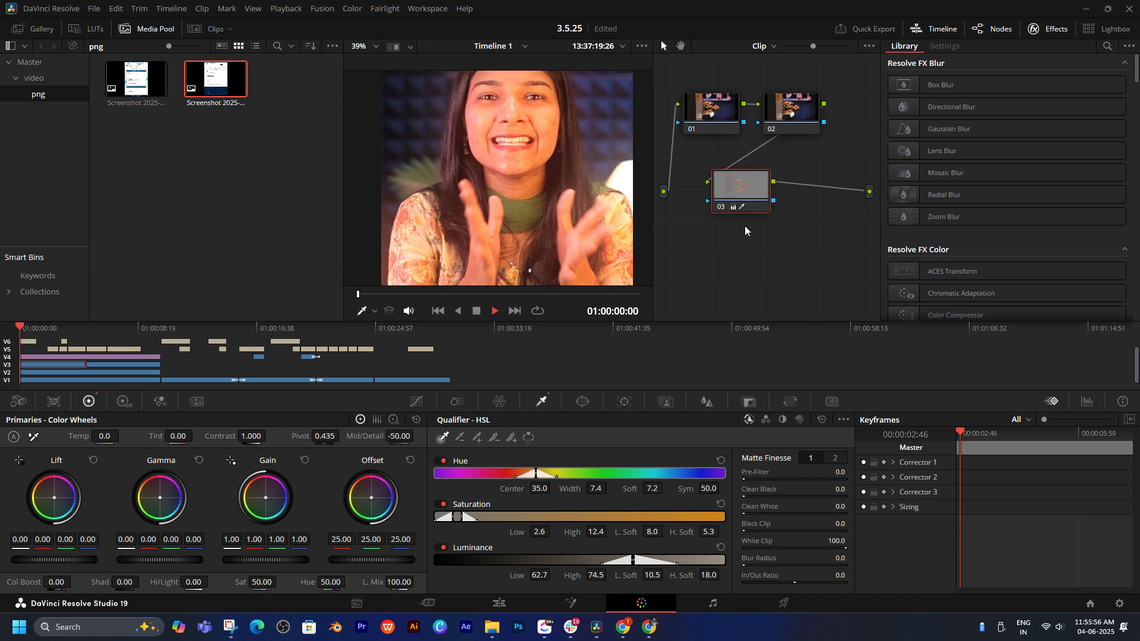
key(space)
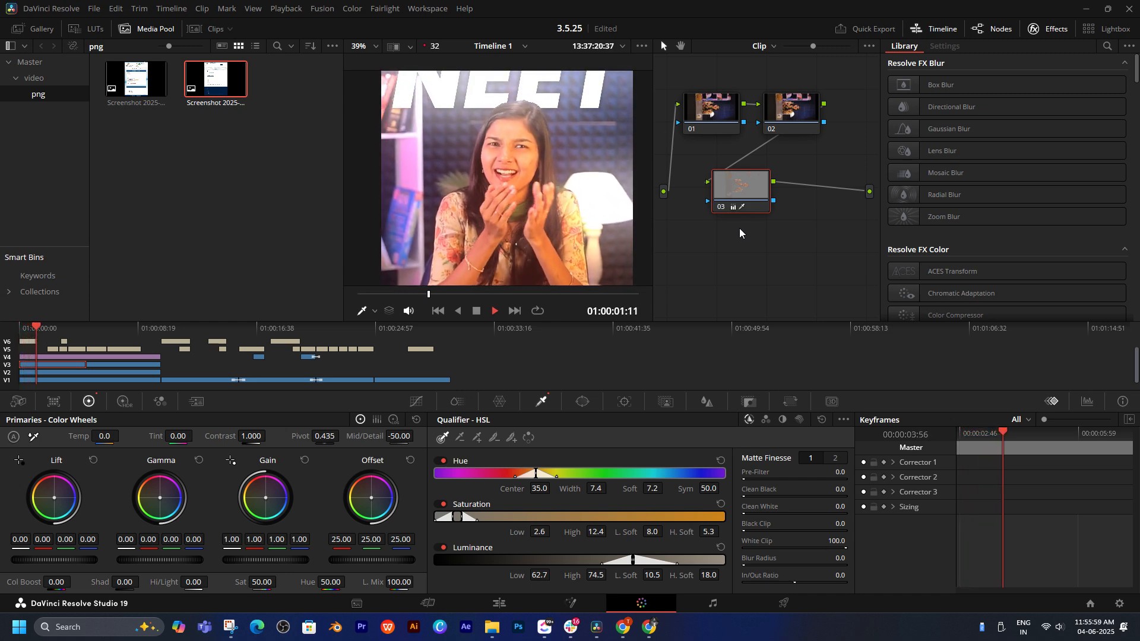
key(space)
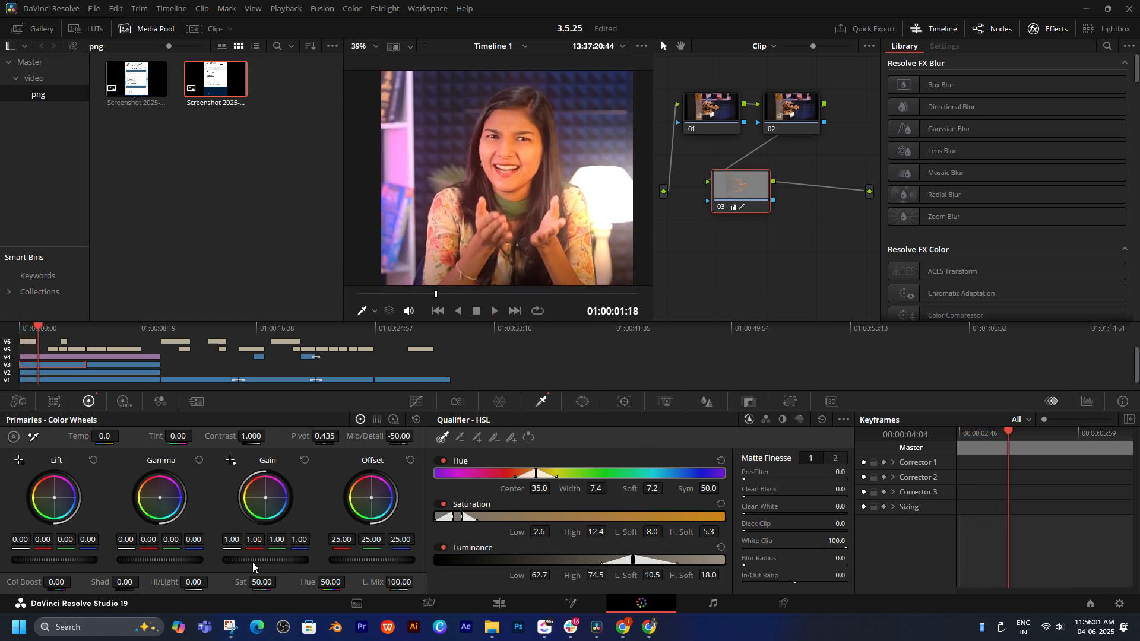
drag(254, 562, 269, 560)
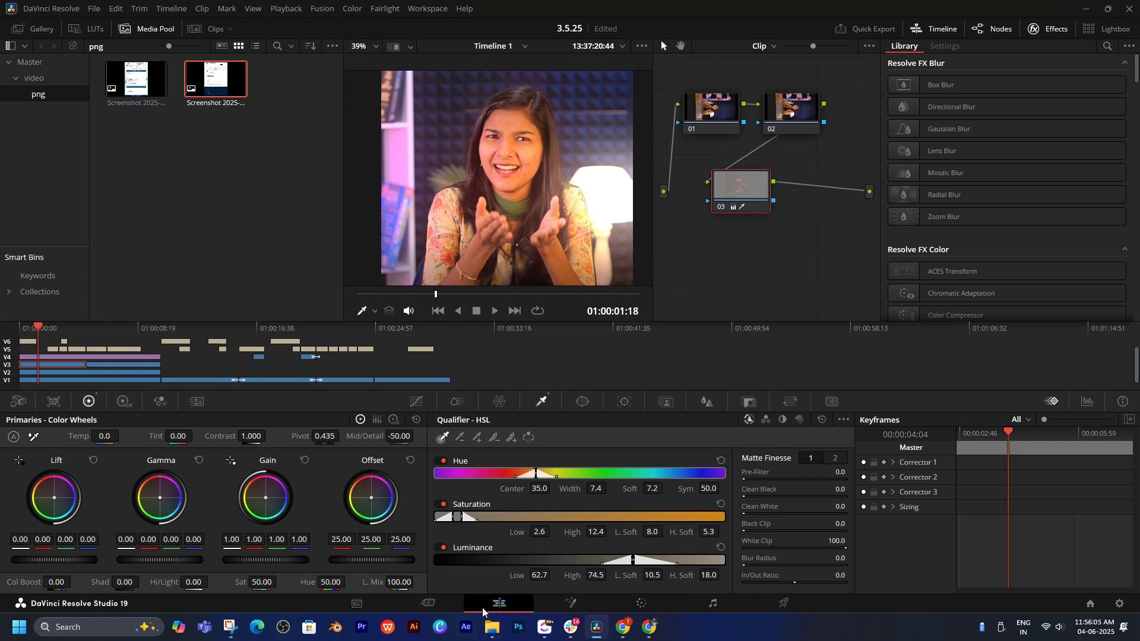
- On the Edit page, duplicate the first V10 adjustment clip onto track V11 and disable the copy's Glow effect
click(505, 603)
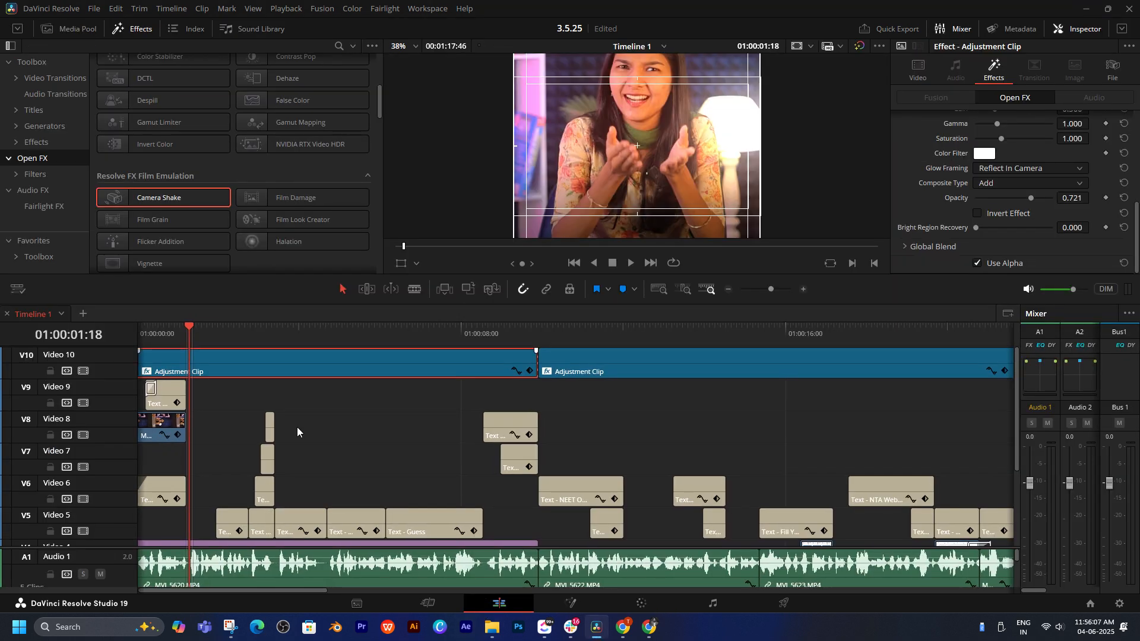
scroll(402, 427, down, 1)
scroll(402, 425, down, 2)
drag(194, 385, 212, 379)
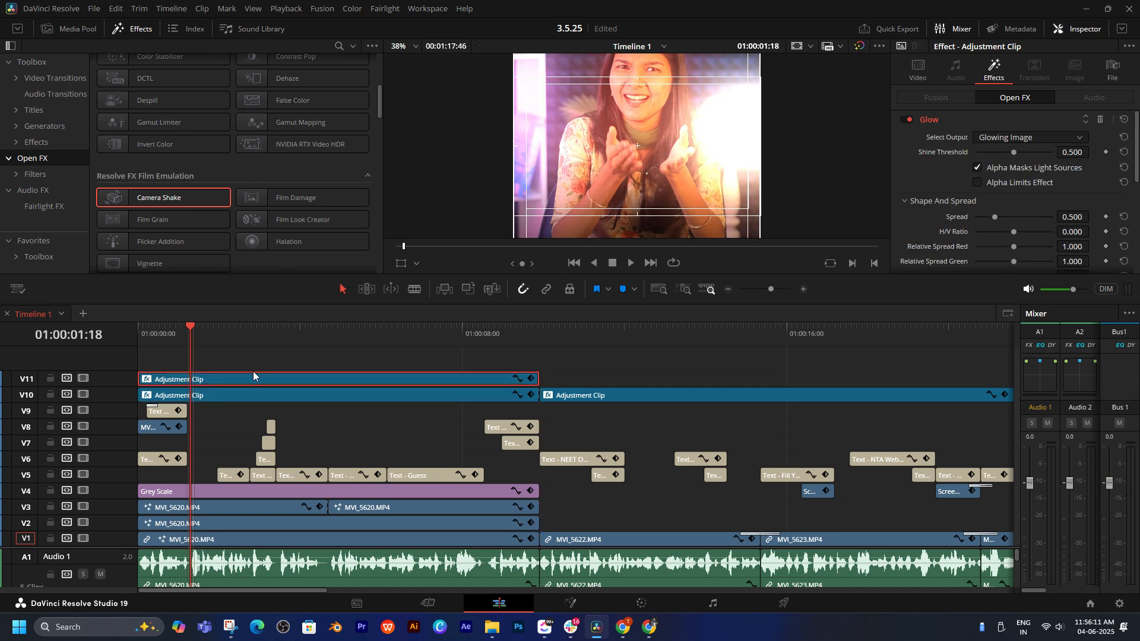
click(908, 121)
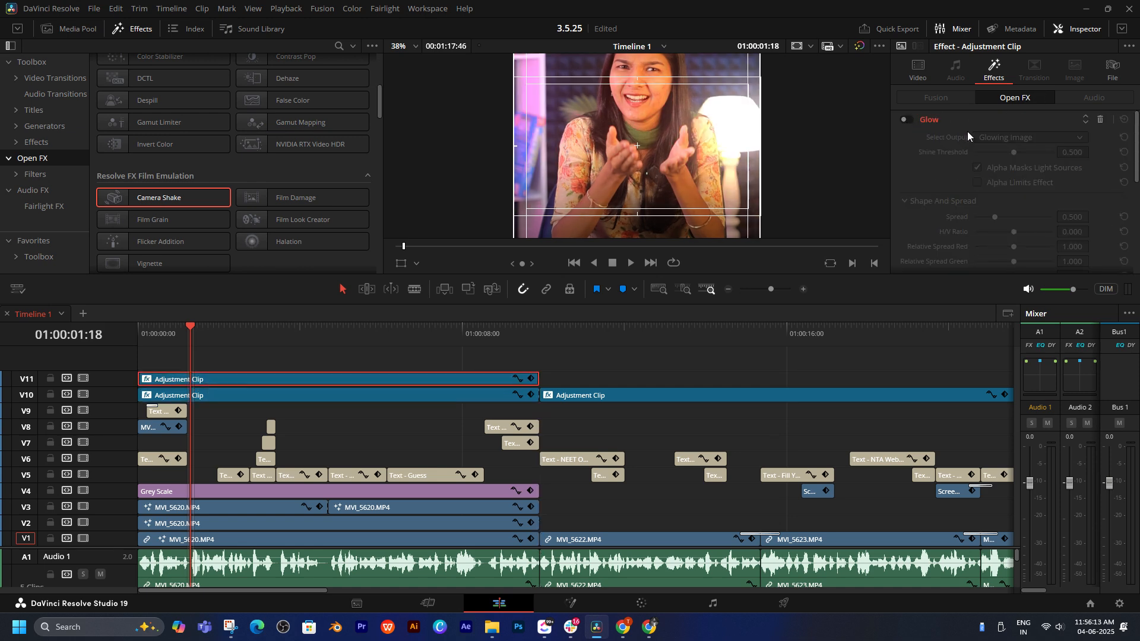
scroll(971, 166, down, 5)
scroll(971, 166, up, 5)
click(951, 120)
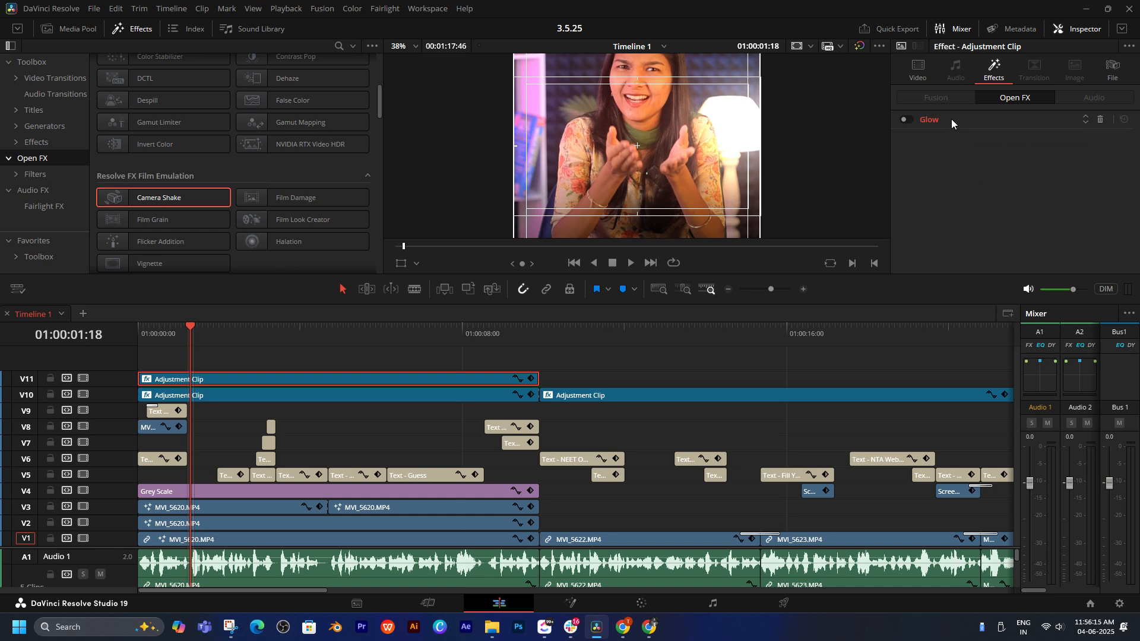
- On the Color page, set Shadows to 10 on node 02 of the V11 adjustment clip
click(653, 600)
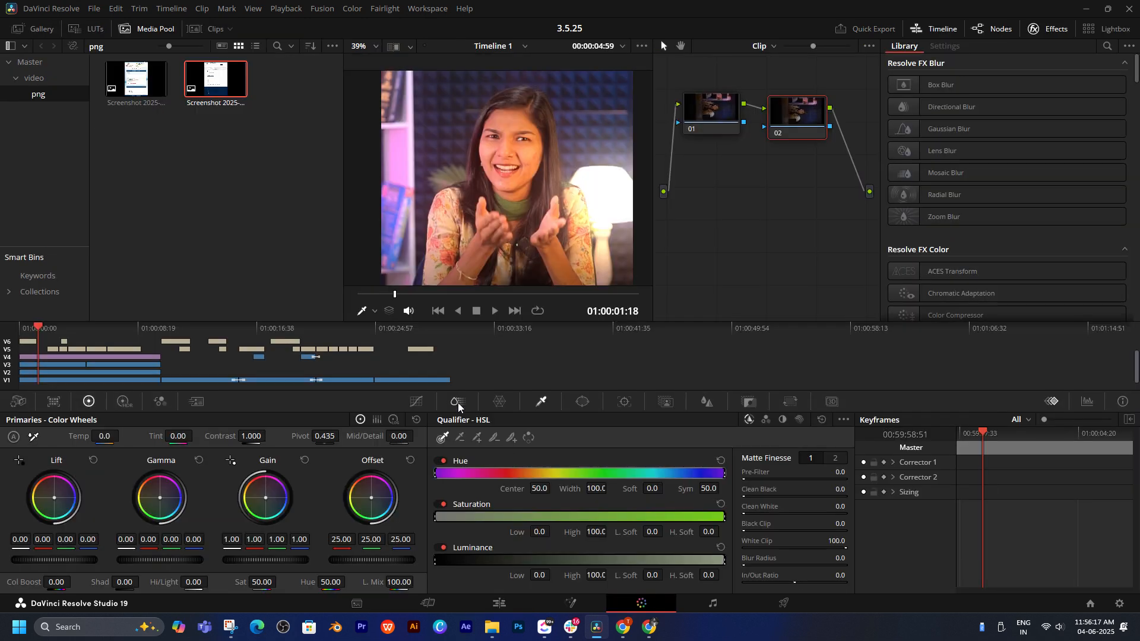
scroll(110, 361, up, 5)
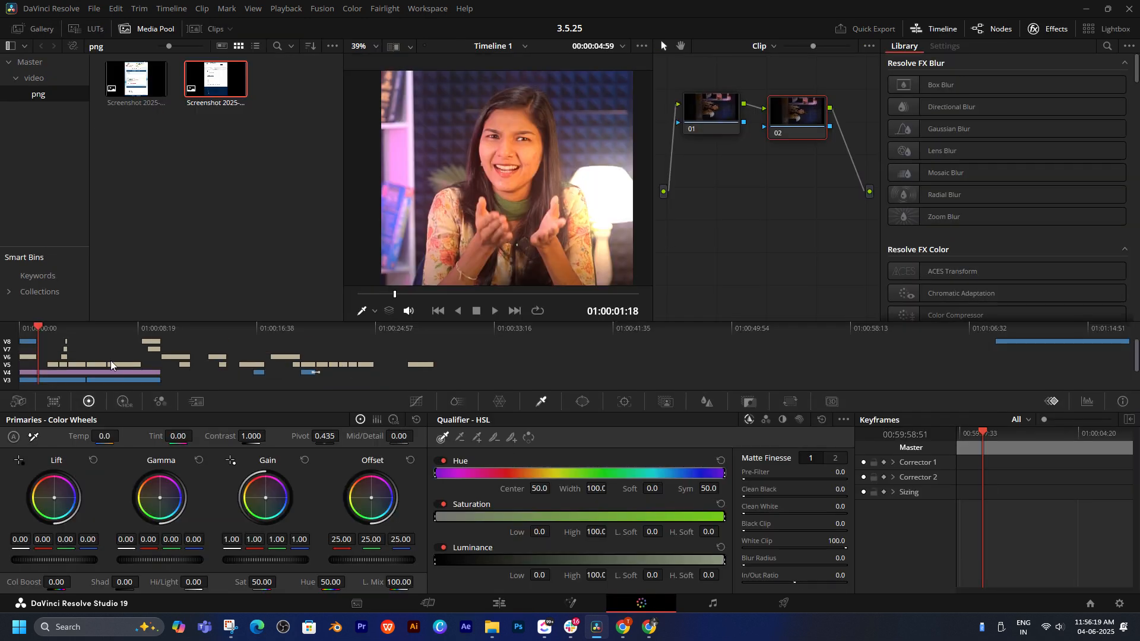
drag(99, 331, 109, 330)
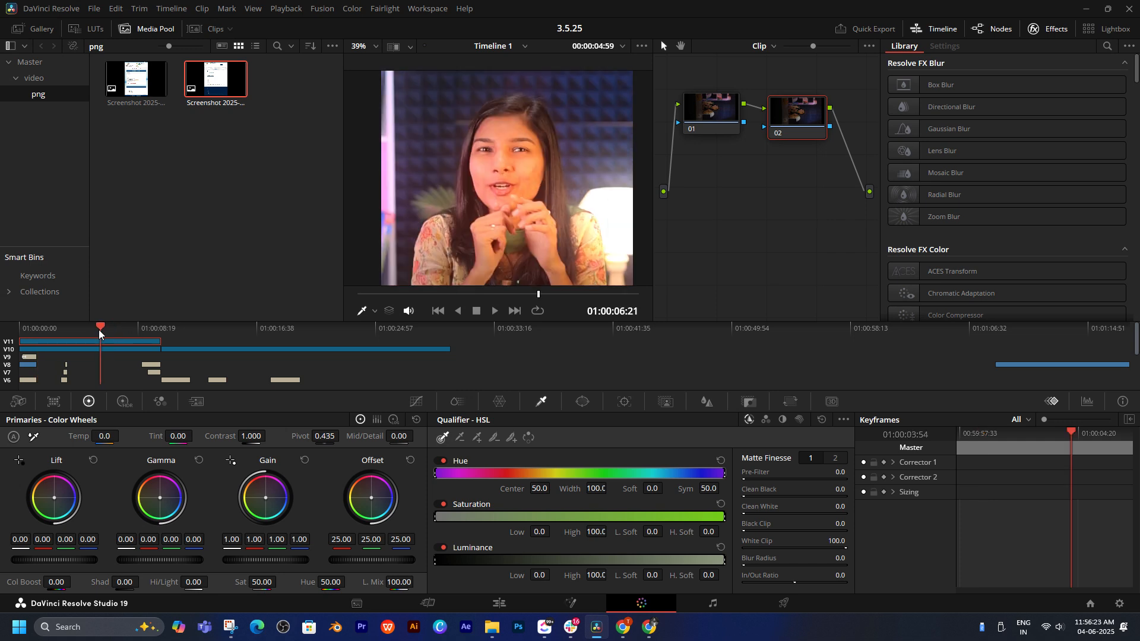
click(92, 329)
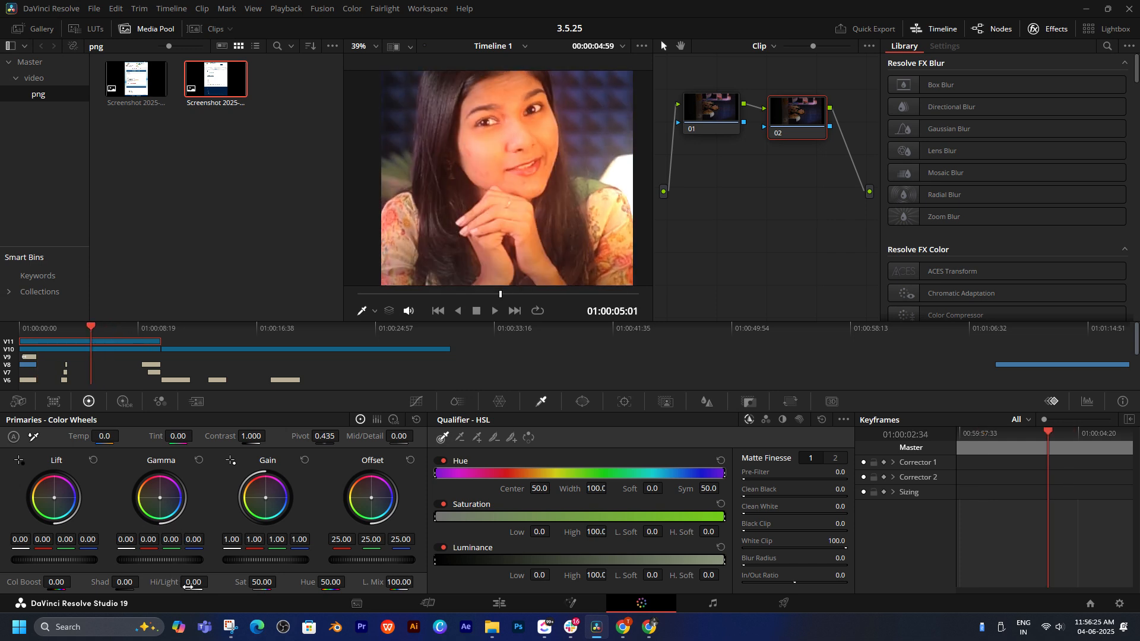
drag(187, 586, 129, 583)
key(ctrl+z)
text(1)
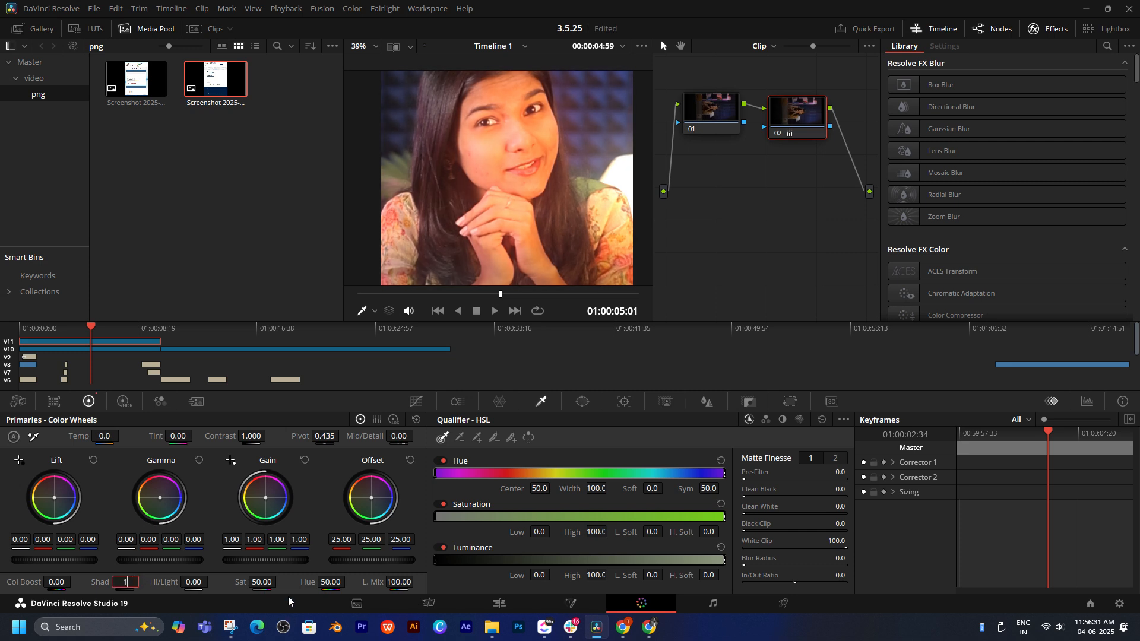
- Set the V11 adjustment clip's Saturation to 40 on node 02 and play the opening to check it
click(55, 583)
click(265, 583)
text(40)
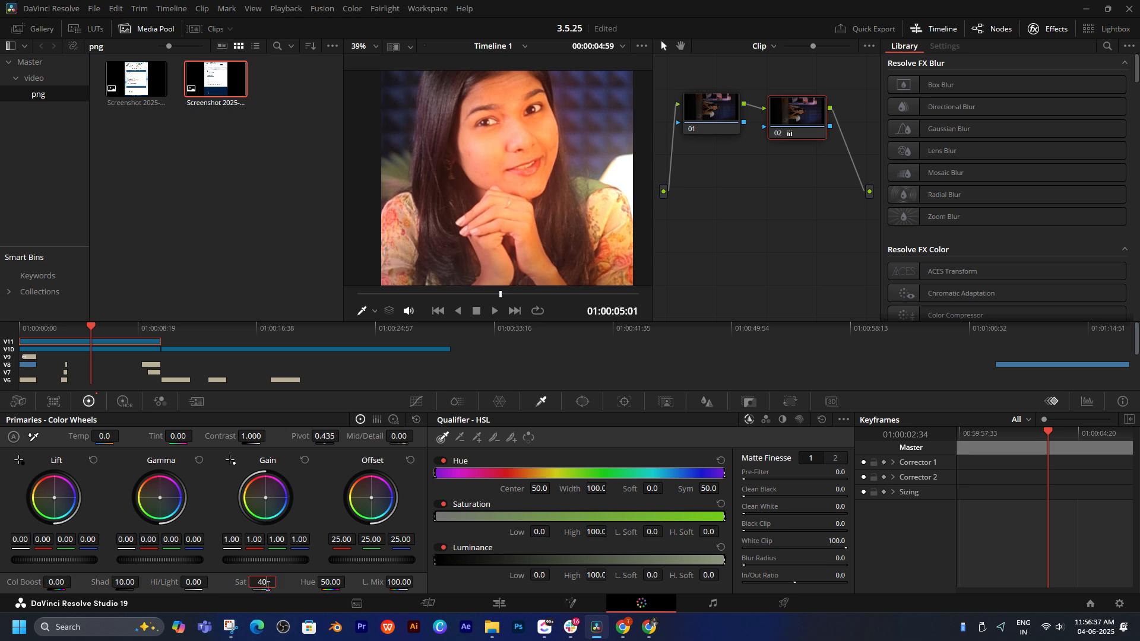
key(Return)
drag(40, 328, 28, 339)
key(space)
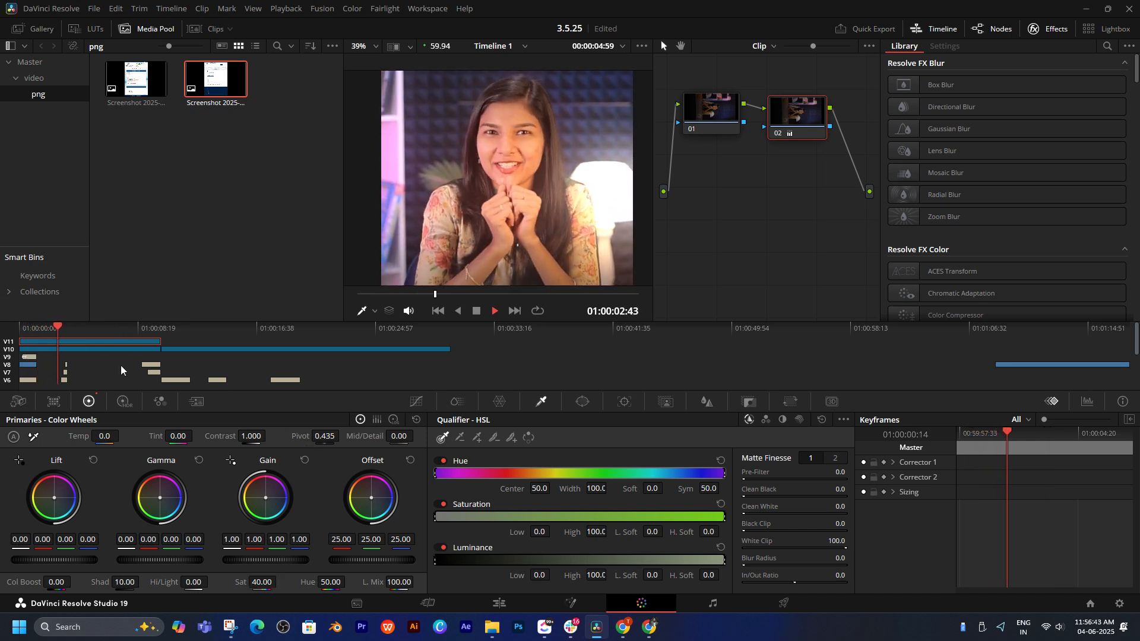
key(space)
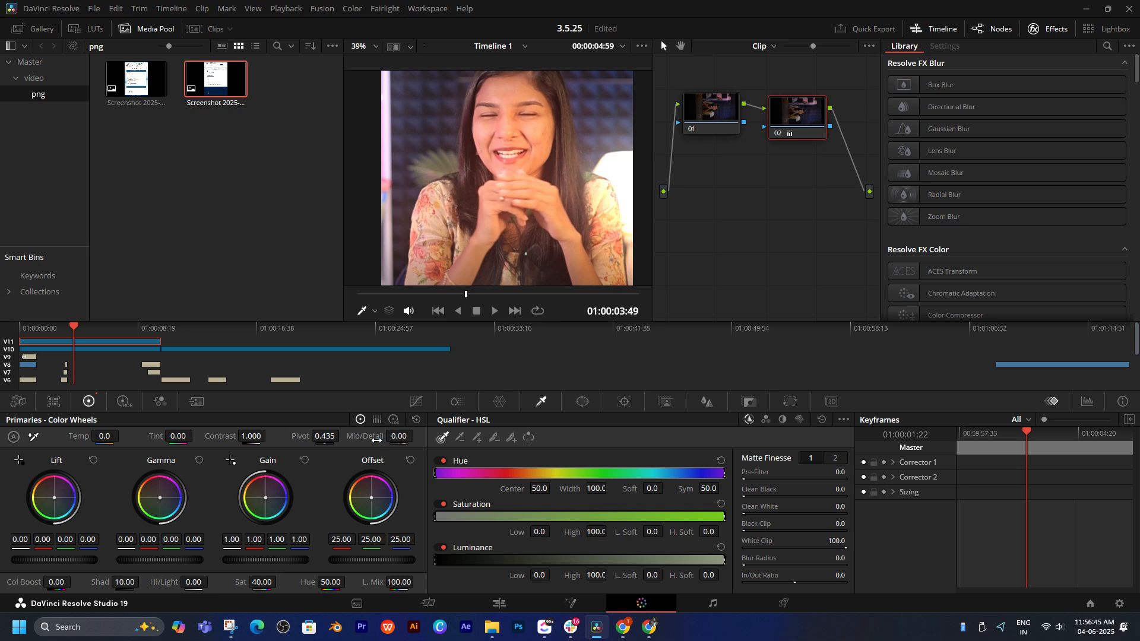
- Try a Saturation of 45 and a Tint change on node 02, and undo both changes
click(261, 582)
text(45)
key(Return)
mouse_move(178, 436)
mouse_down()
mouse_move(83, 437)
mouse_move(182, 437)
mouse_up()
key(ctrl+z)
key(ctrl+z)
- Set Temp to 300 and Mid/Detail to -20 on node 02 and play the timeline's opening full screen
click(105, 436)
mouse_move(399, 437)
mouse_down()
mouse_move(415, 436)
mouse_move(398, 436)
mouse_up()
click(399, 436)
drag(43, 329, 8, 340)
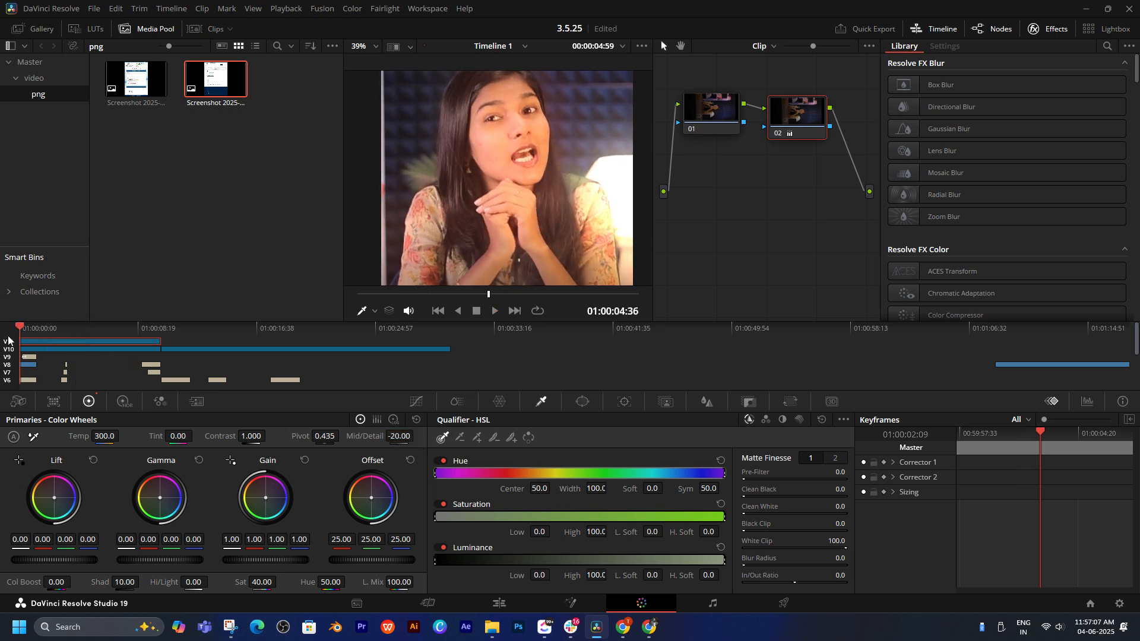
key(ctrl+f)
key(space)
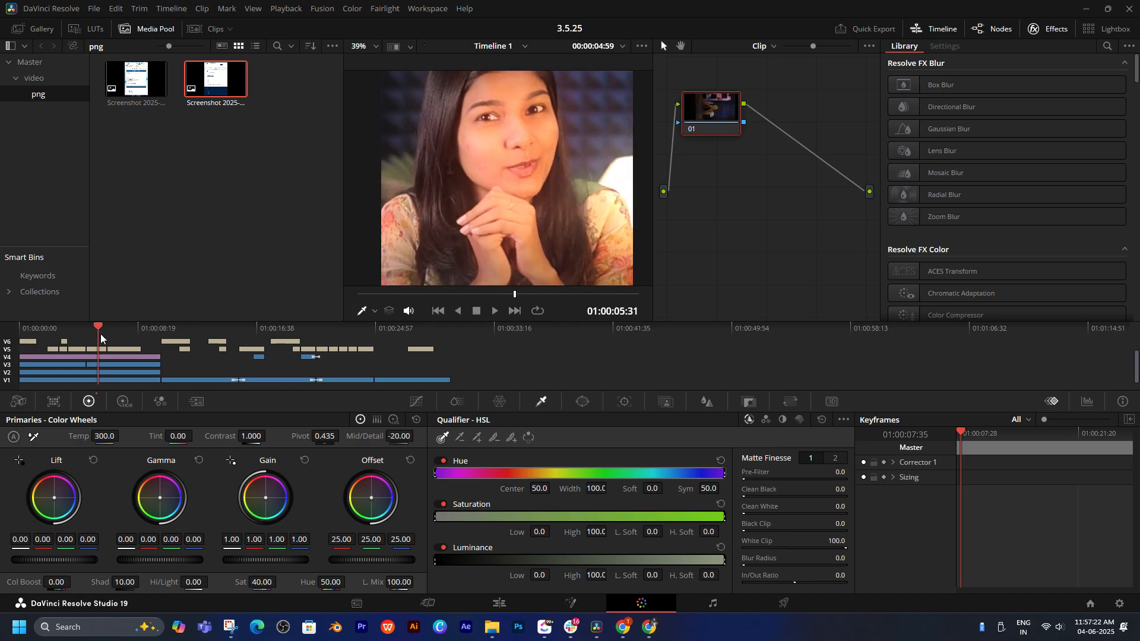
- Set Saturation to 45 on node 02 of the V11 adjustment clip, judging a frame around seven seconds
drag(101, 334, 123, 330)
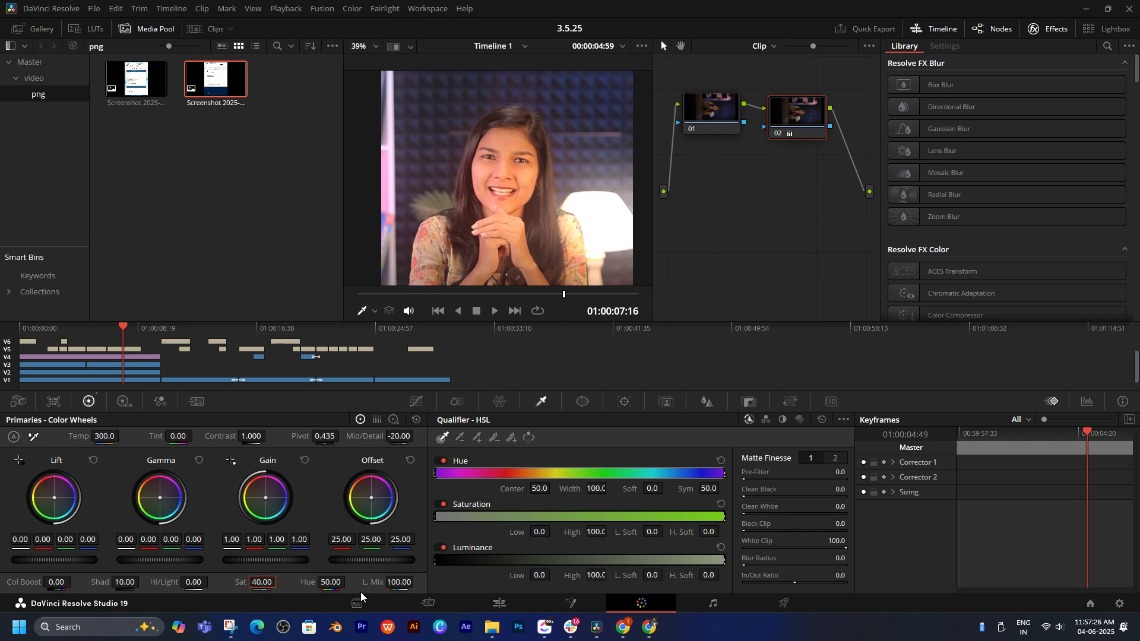
double_click(266, 584)
text(45)
key(Return)
scroll(167, 366, up, 3)
scroll(158, 366, up, 2)
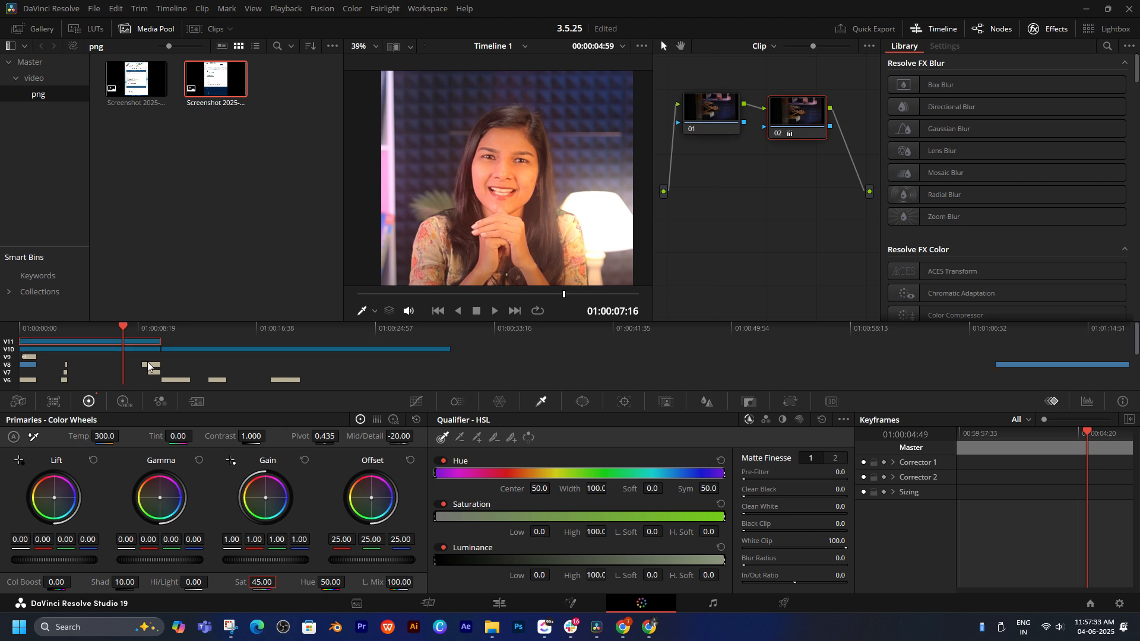
- Play and scrub the first second to examine the grade and the NEET and Exam titles in the whole vertical frame
click(23, 340)
key(space)
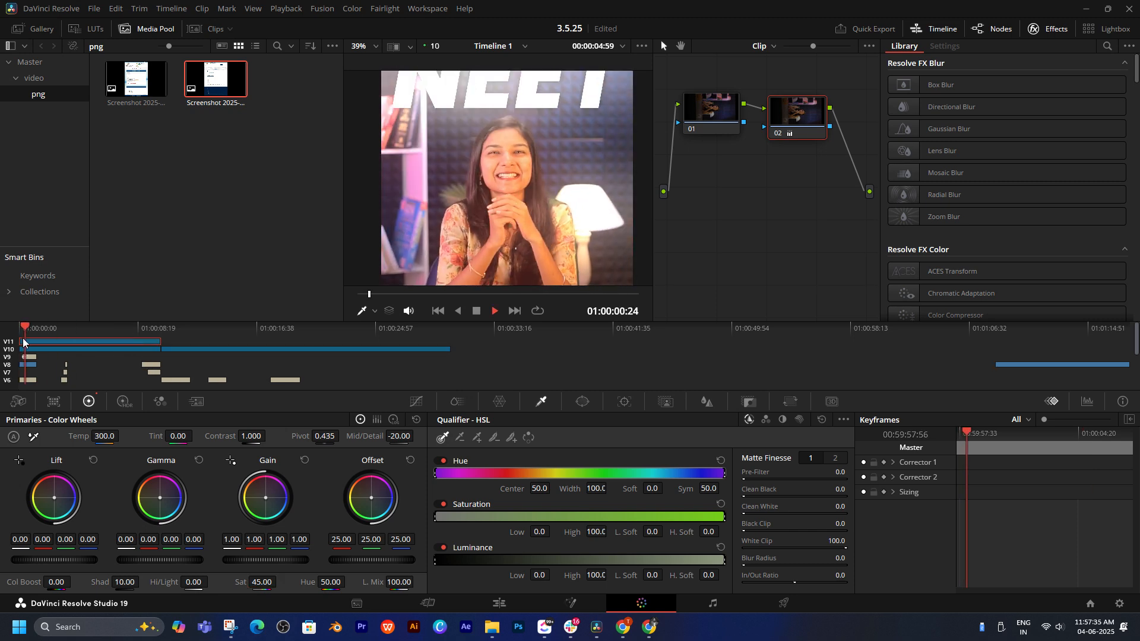
click(26, 333)
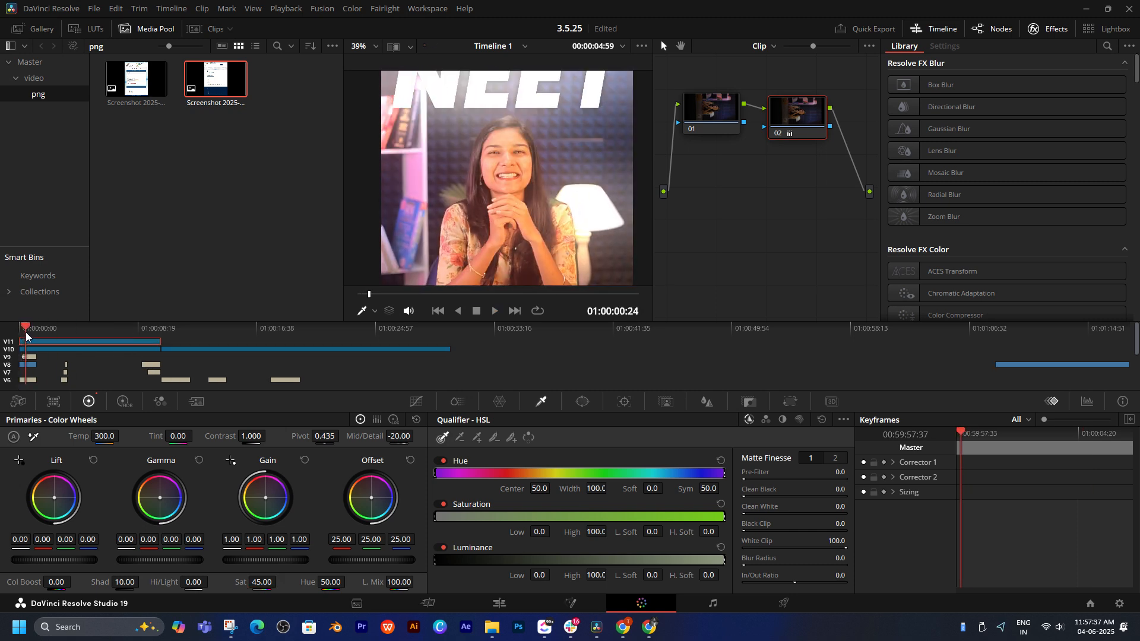
click(24, 333)
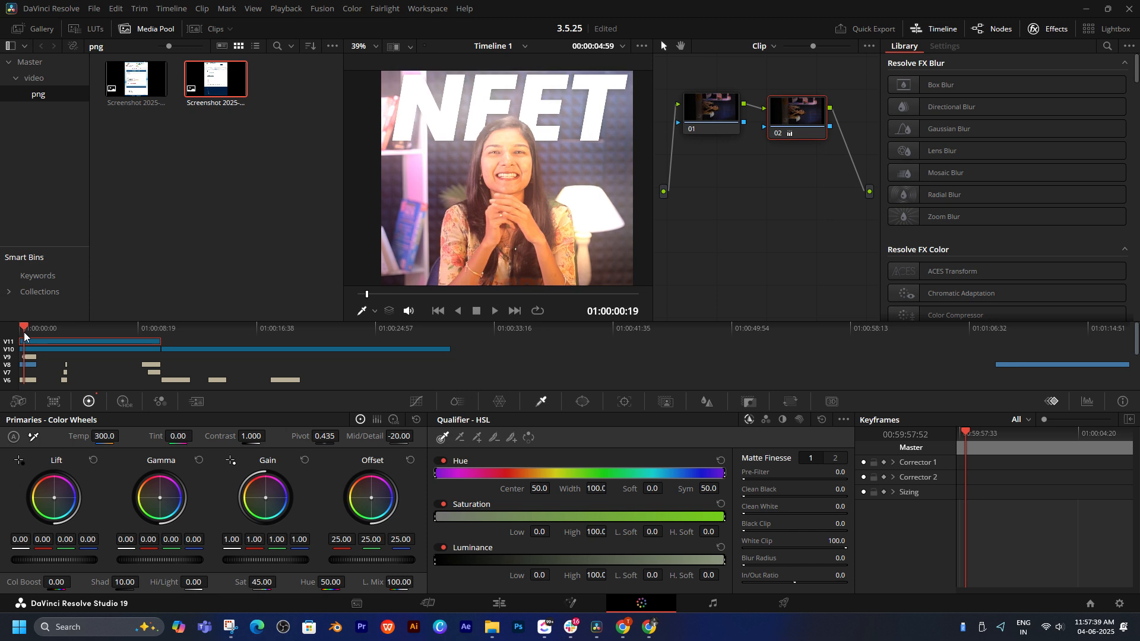
click(23, 333)
click(26, 332)
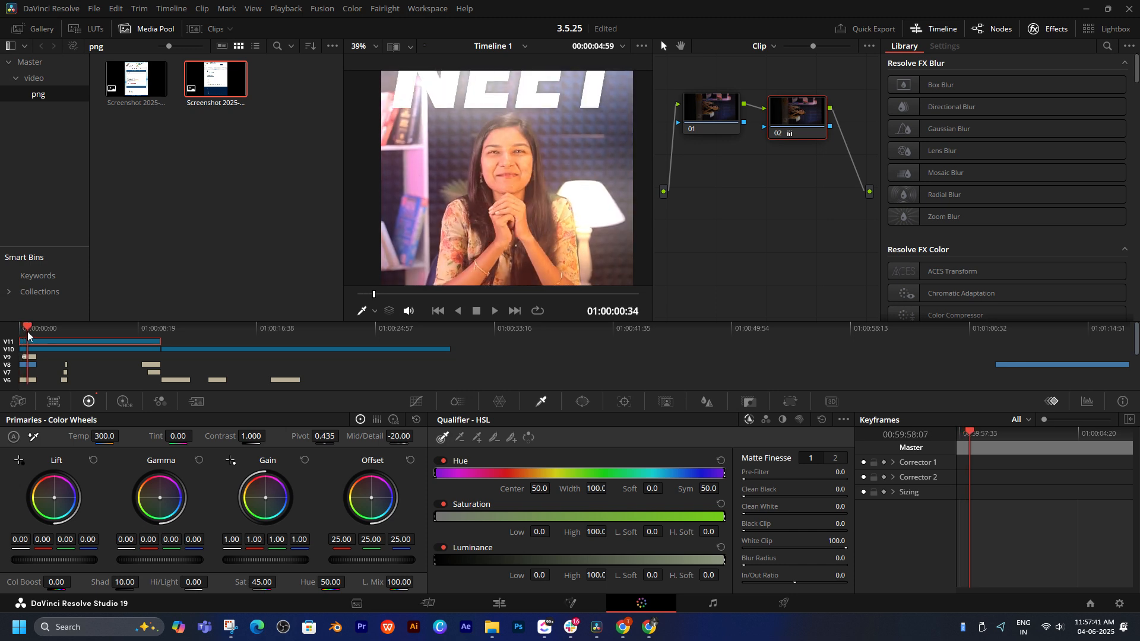
scroll(534, 138, down, 5)
scroll(535, 137, up, 1)
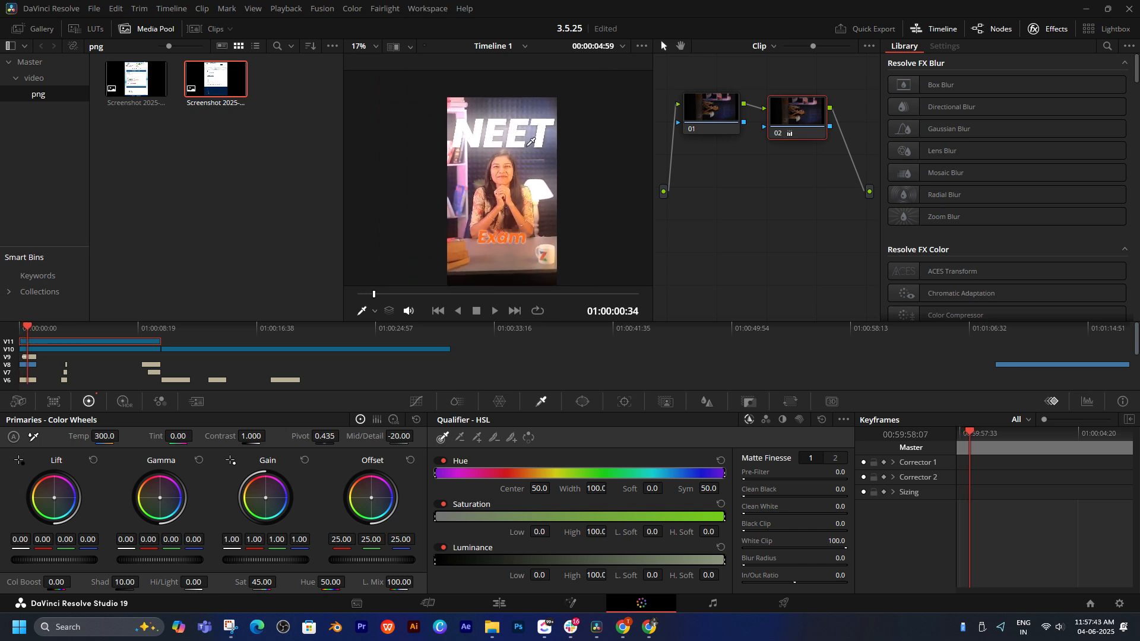
click(24, 331)
key(space)
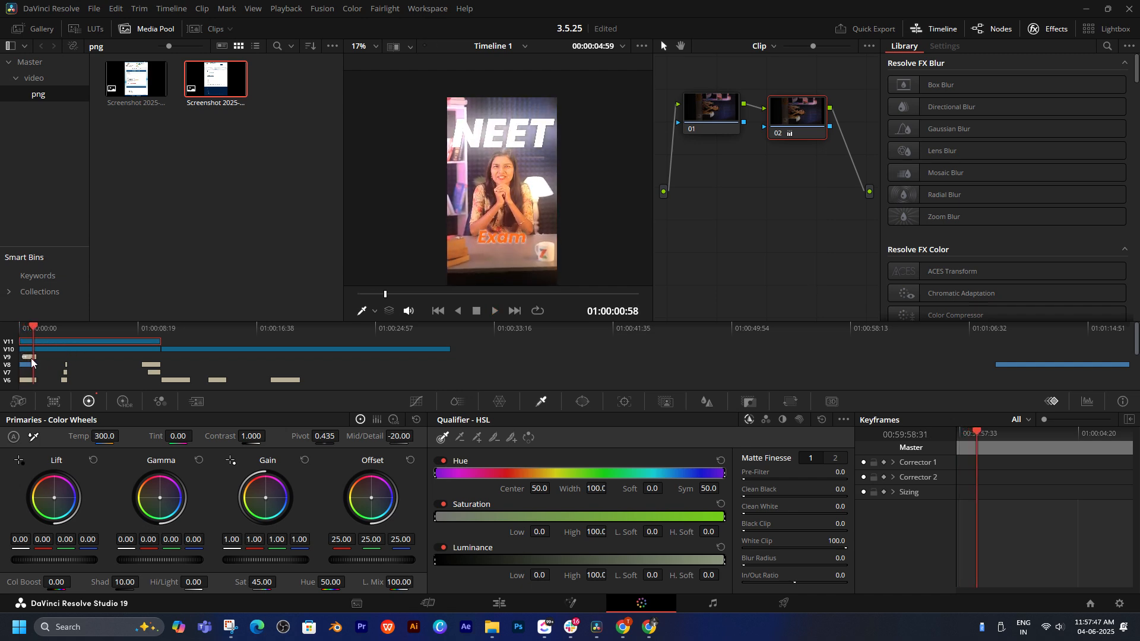
- On the Edit page, reset the drop shadow offset to X 0 and Y 0 on the opening V6 title
key(shift+4)
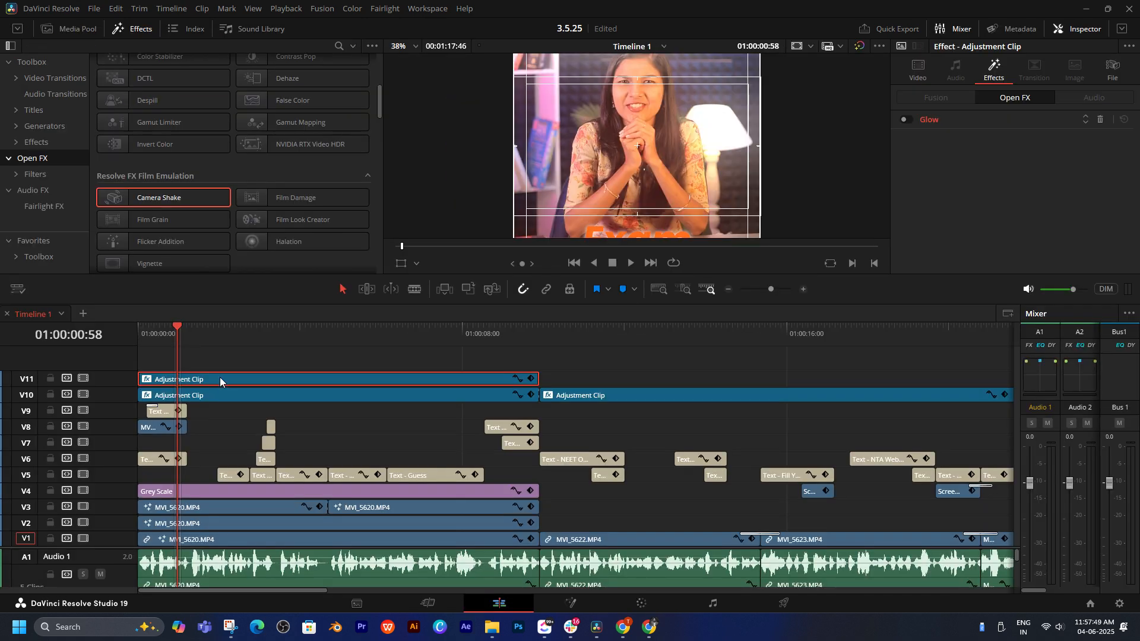
click(171, 409)
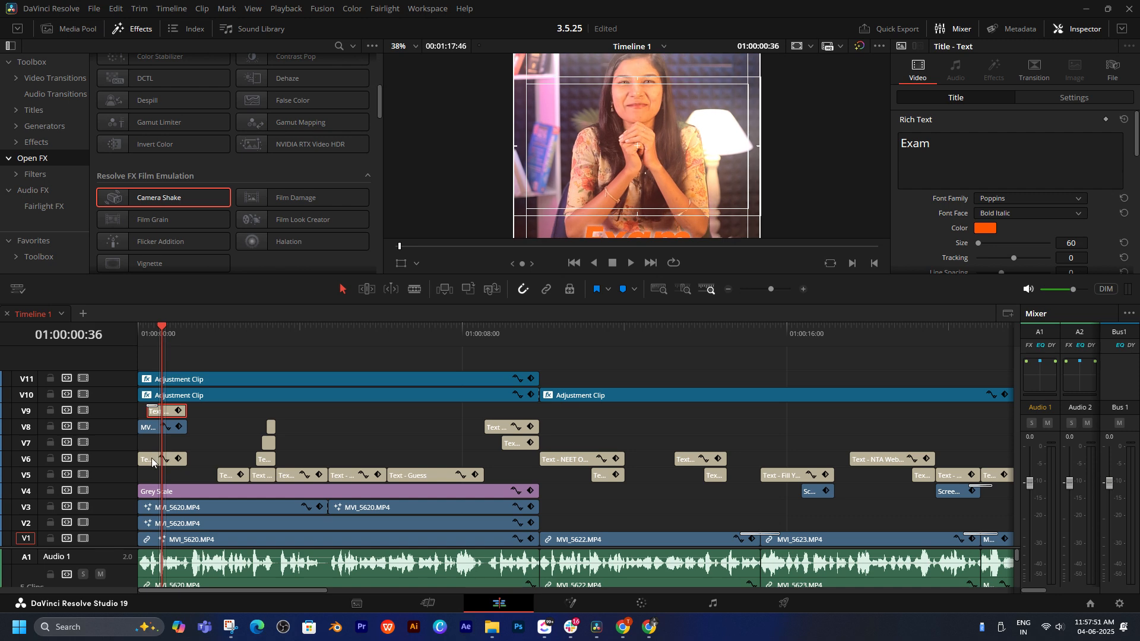
scroll(941, 241, down, 10)
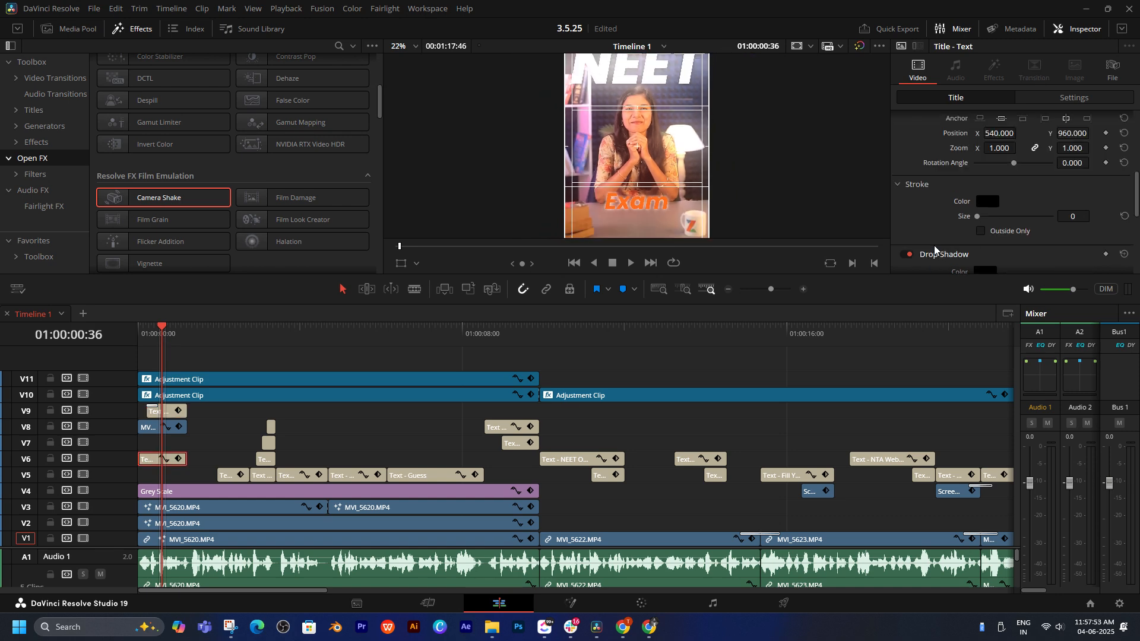
scroll(938, 187, up, 2)
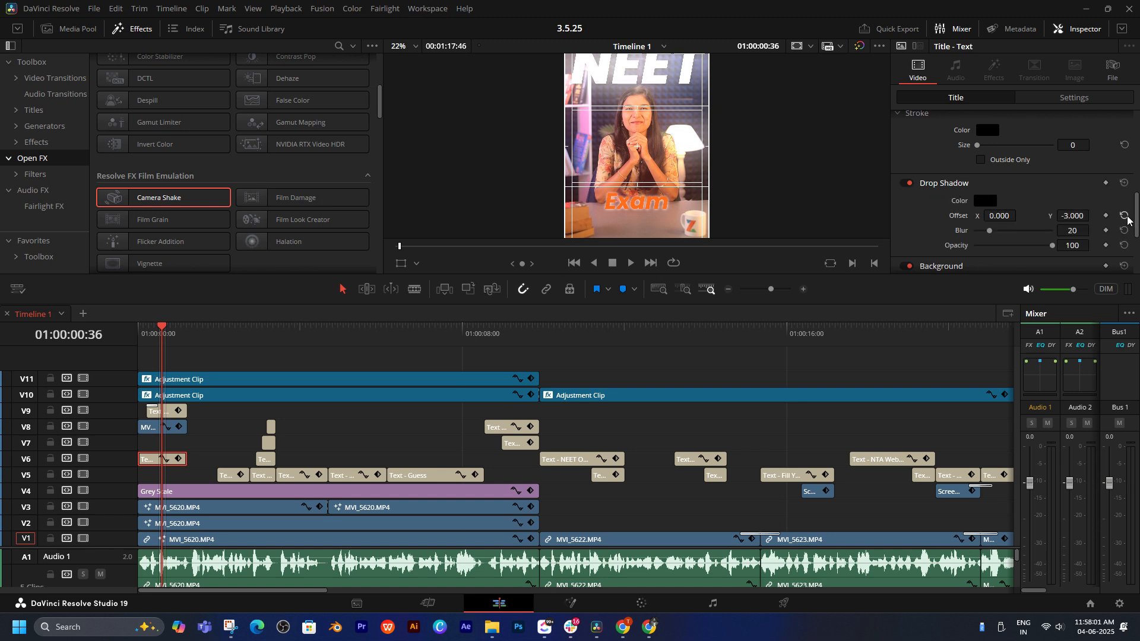
drag(773, 154, 769, 175)
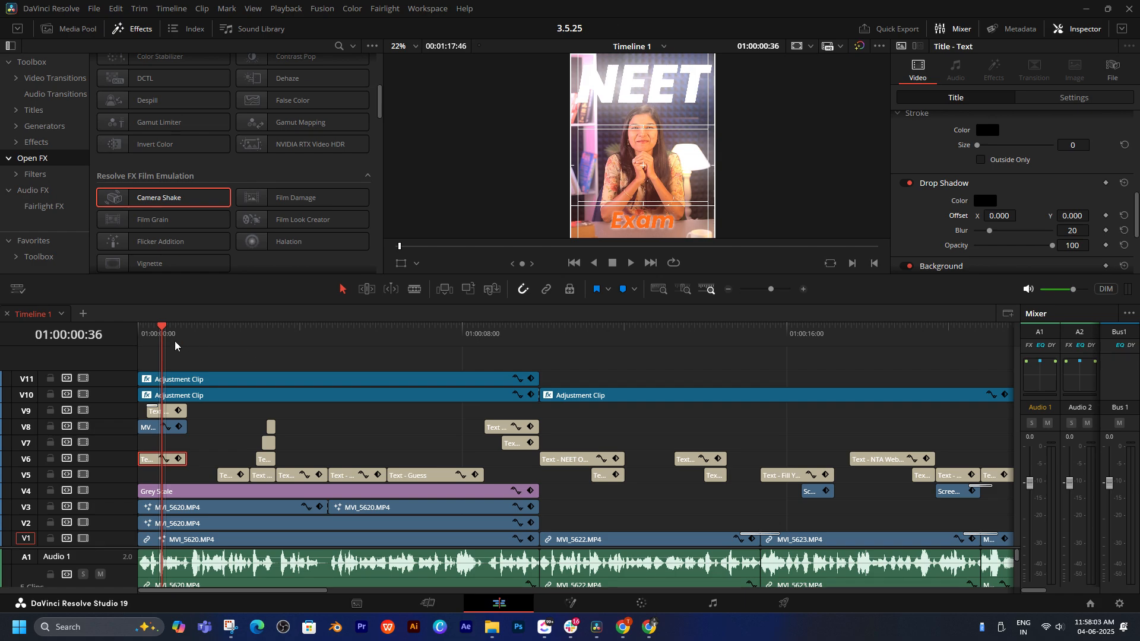
- Play the timeline full screen from its start through the Fill Your Details section to examine the graded clips and titles
drag(175, 344, 128, 362)
key(ctrl+f)
key(space)
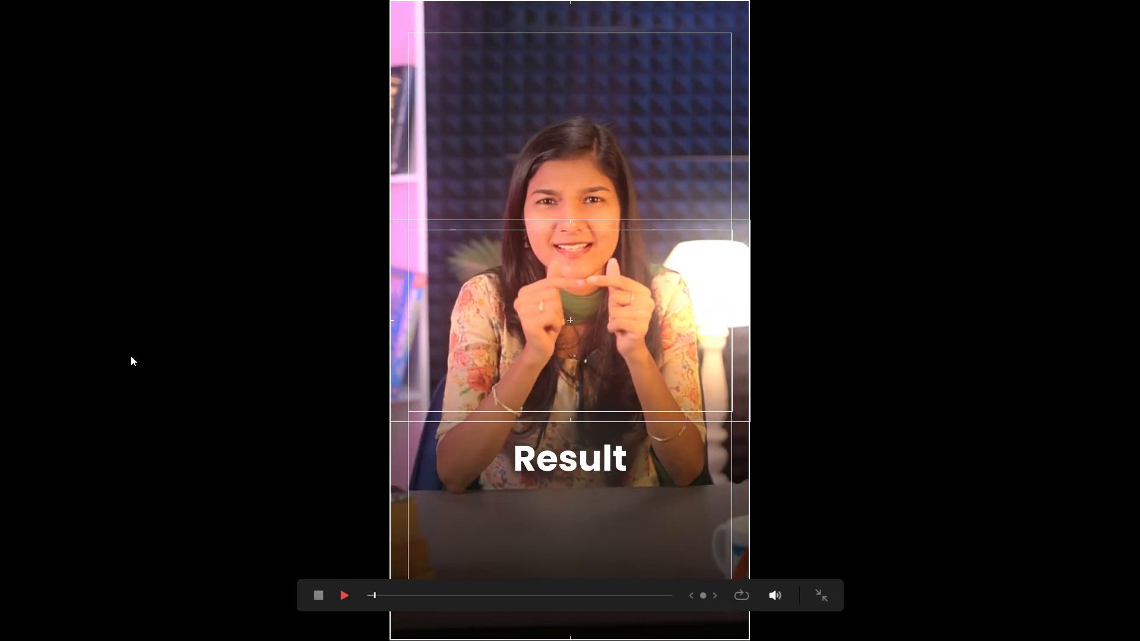
key(space)
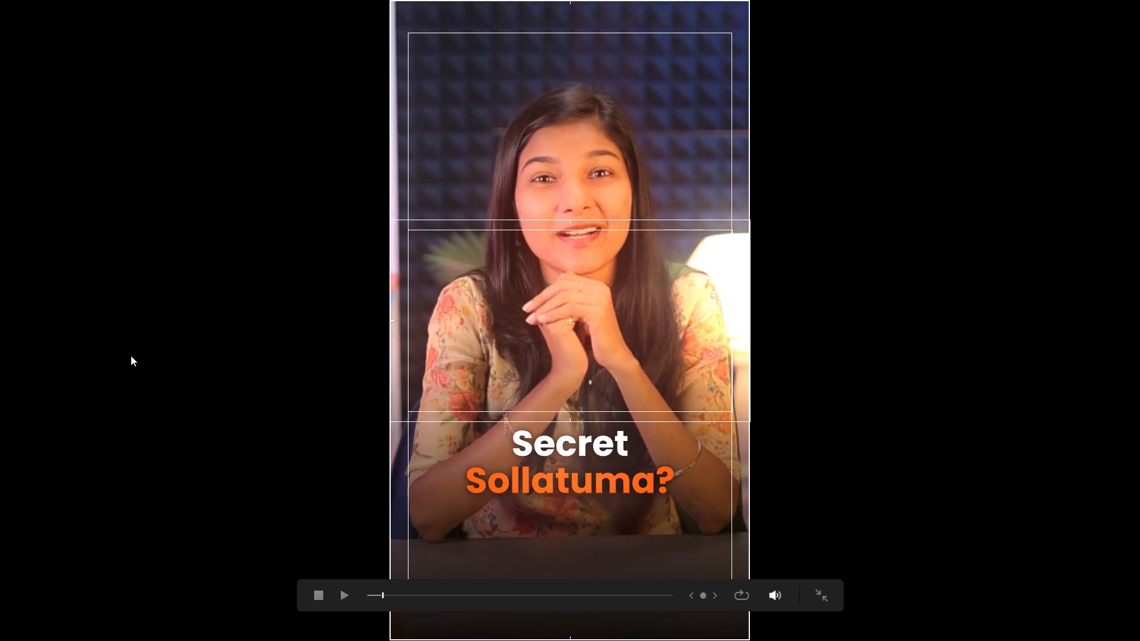
key(space)
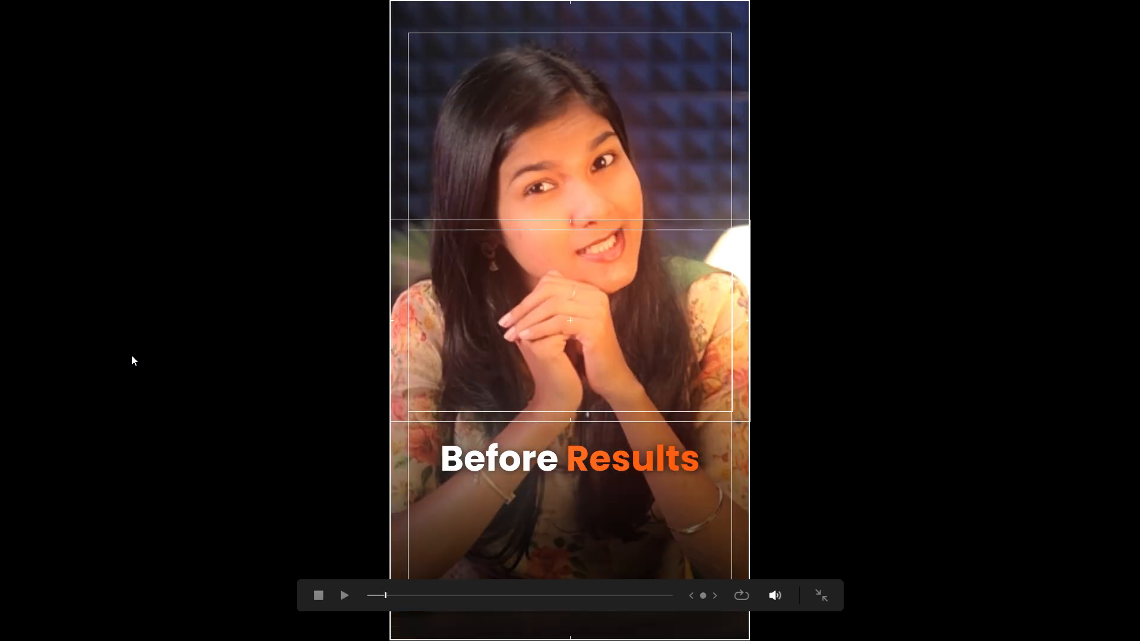
key(space)
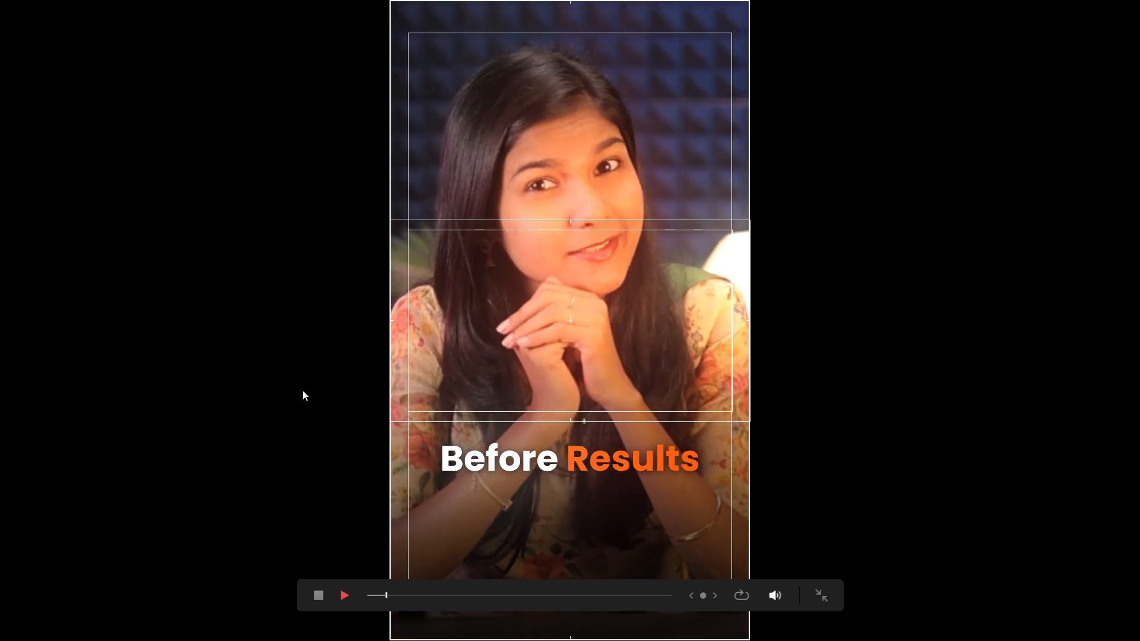
key(space)
click(365, 596)
click(347, 599)
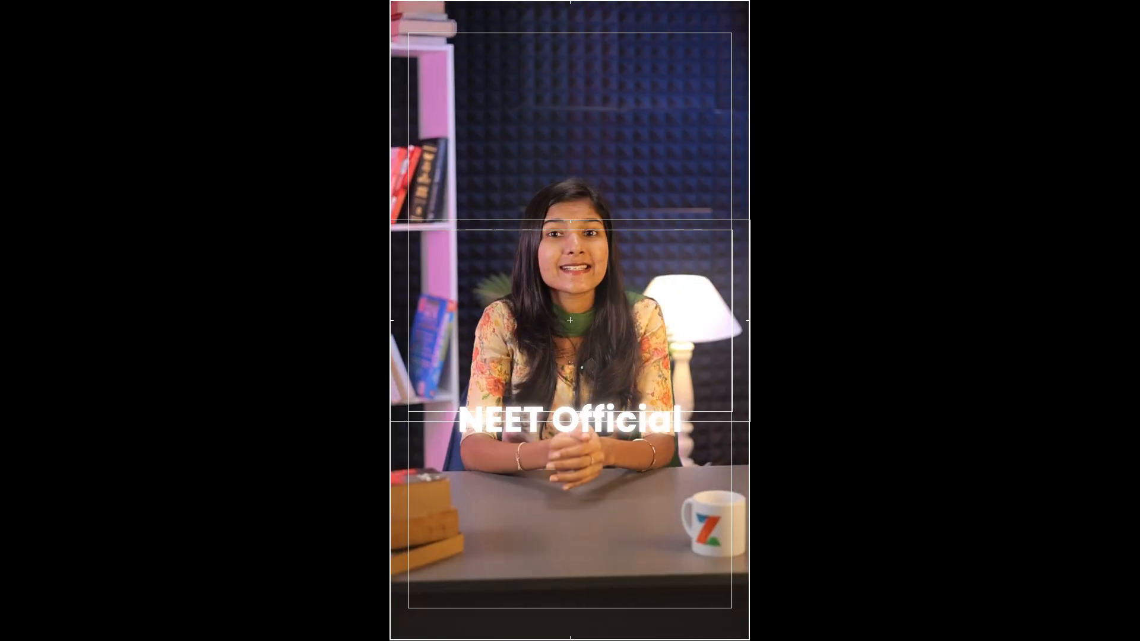
mouse_move(735, 499)
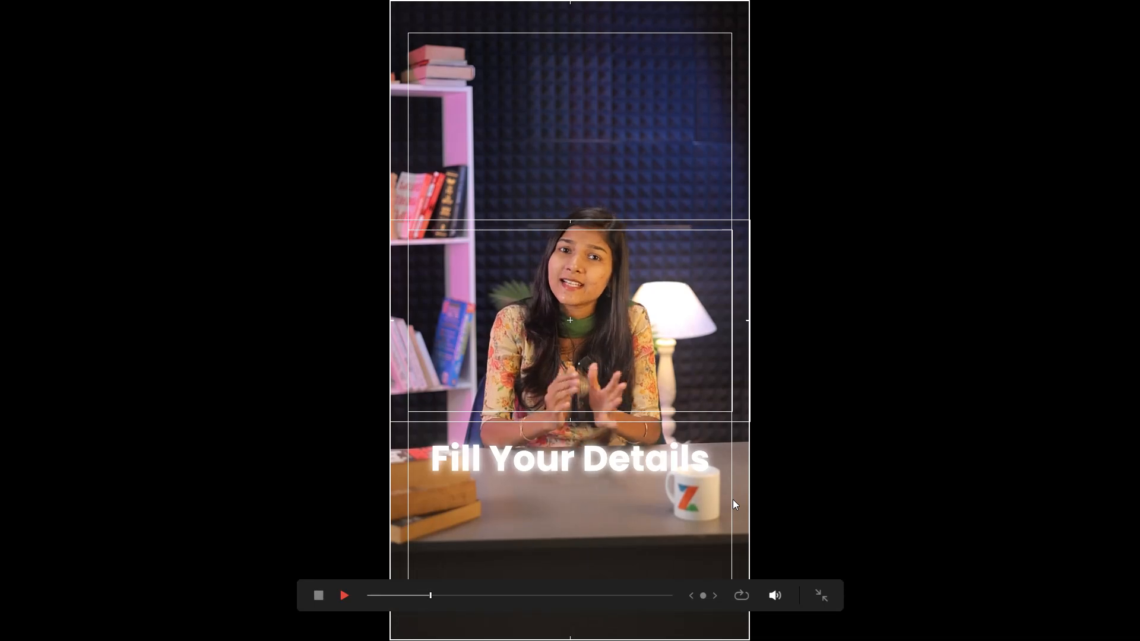
key(Escape)
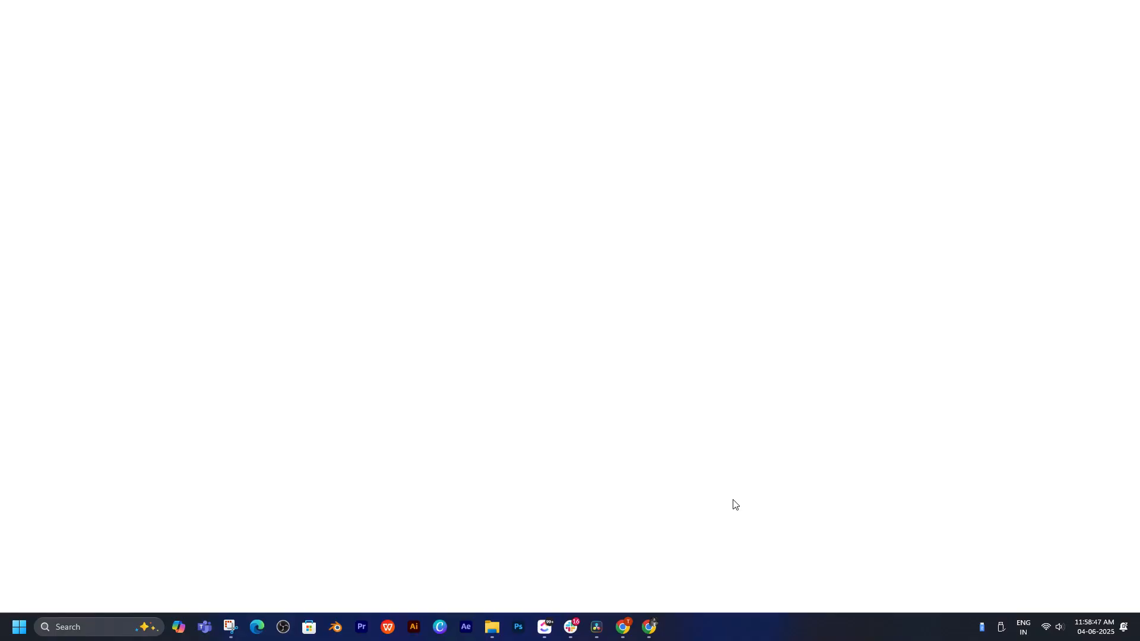
- Move the Screenshot 2025-06-04 110714.png clip from V4 up to V12, above the adjustment clip, and play that section
scroll(705, 459, right, 5)
drag(593, 347, 541, 344)
scroll(546, 348, up, 3)
click(553, 336)
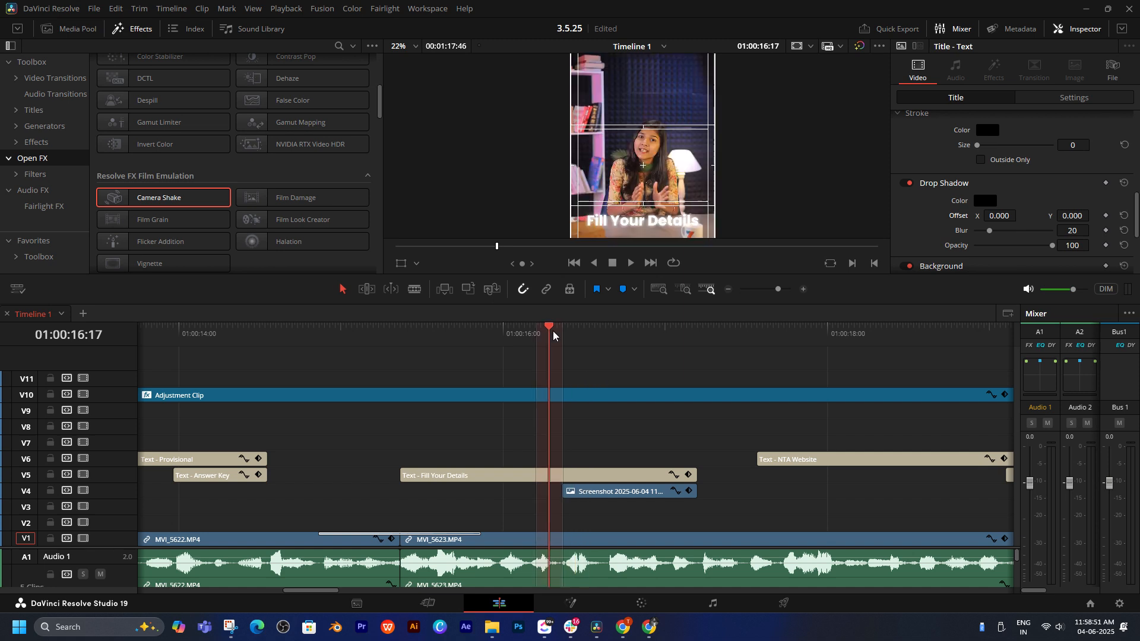
drag(592, 494, 599, 363)
key(space)
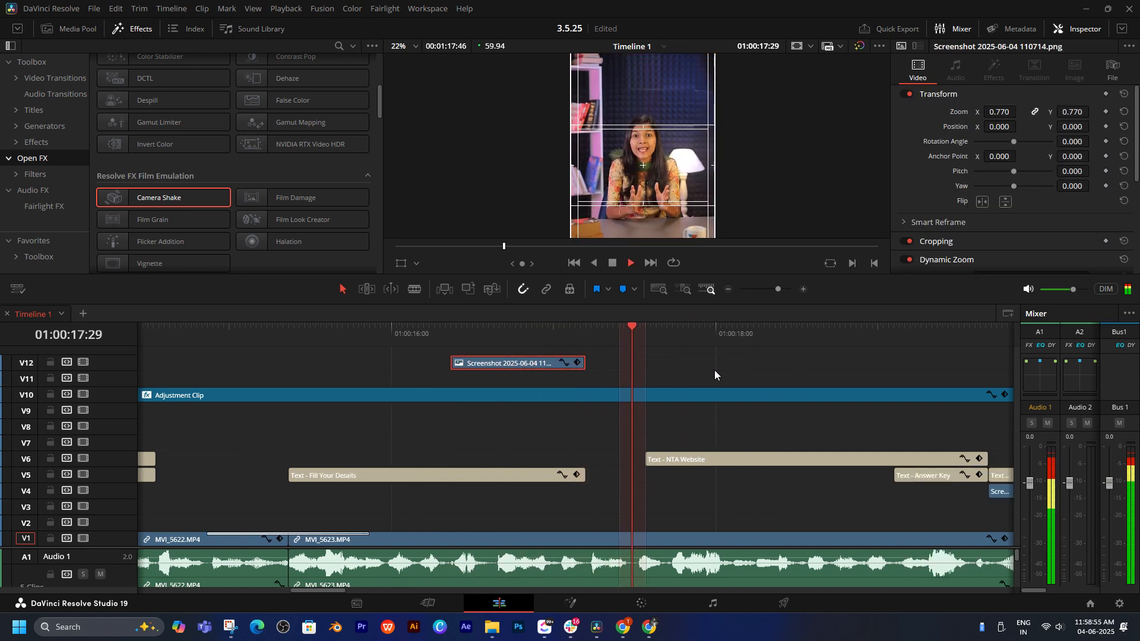
- Move the Screenshot 2025-06-04 110923.png clip under the Download title from V4 to V12, above the adjustment clip
mouse_move(512, 329)
mouse_down()
mouse_move(554, 329)
mouse_move(510, 334)
mouse_up()
key(space)
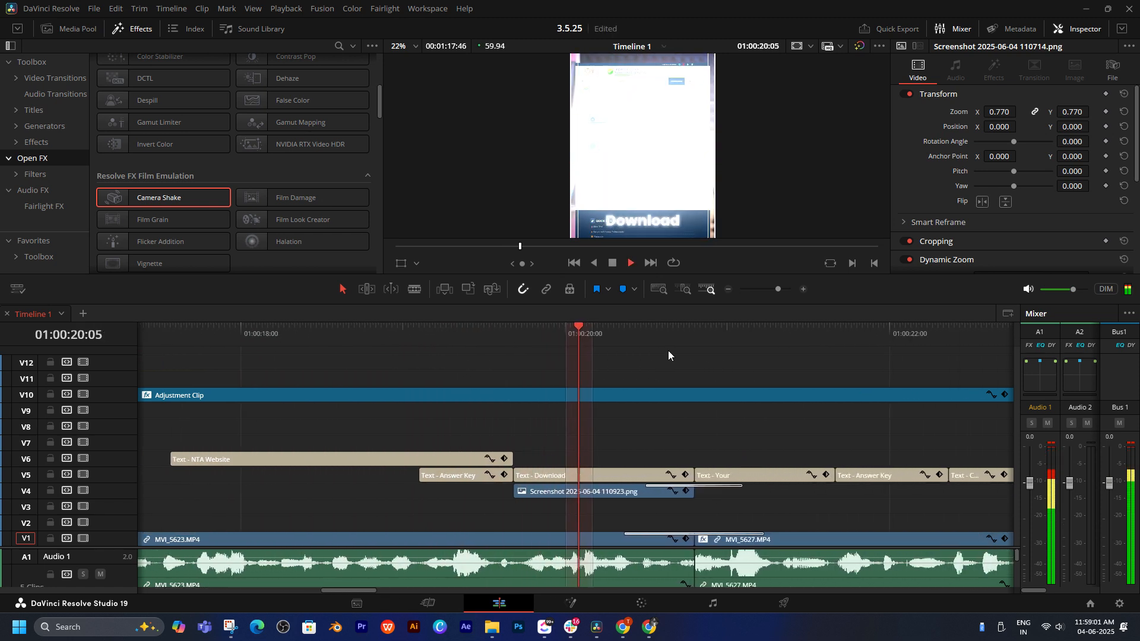
key(space)
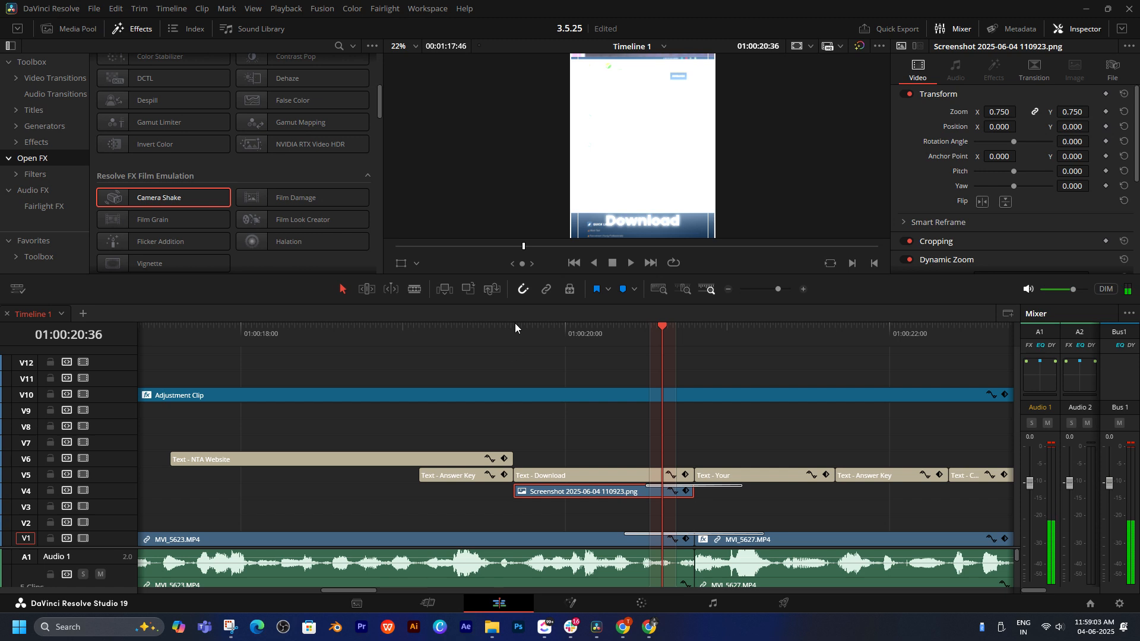
click(514, 326)
drag(556, 492, 561, 368)
key(space)
scroll(566, 368, down, 1)
drag(411, 339, 344, 339)
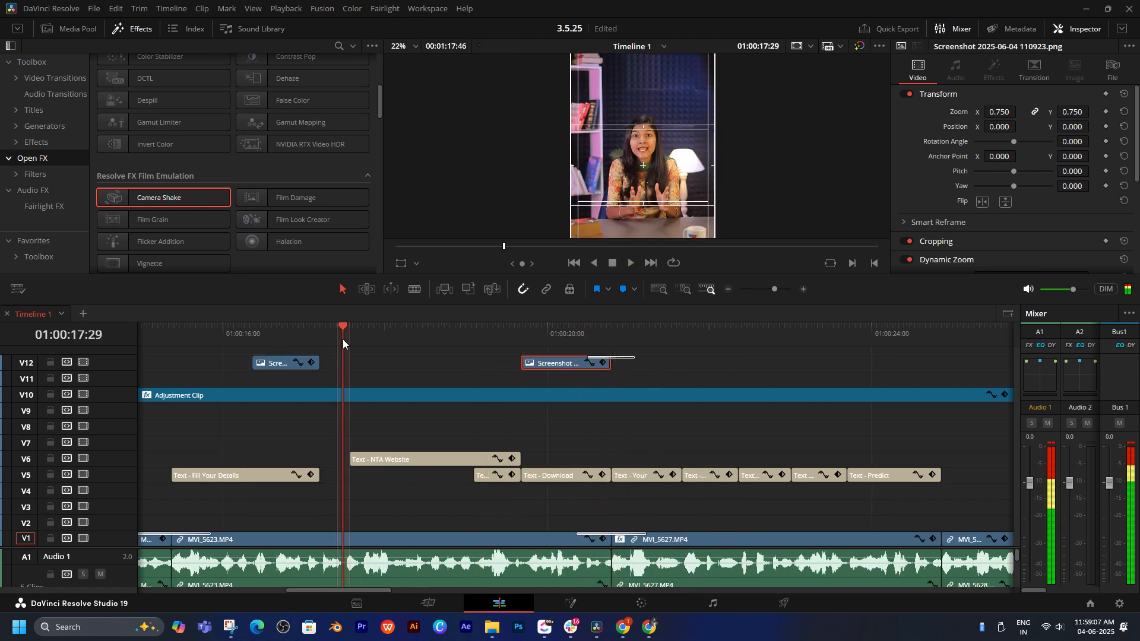
- Play back short stretches between the Download title and the end of the NEET Official title to review the overlays and grade
scroll(568, 365, left, 2)
key(space)
drag(524, 334, 357, 349)
key(space)
scroll(590, 380, left, 3)
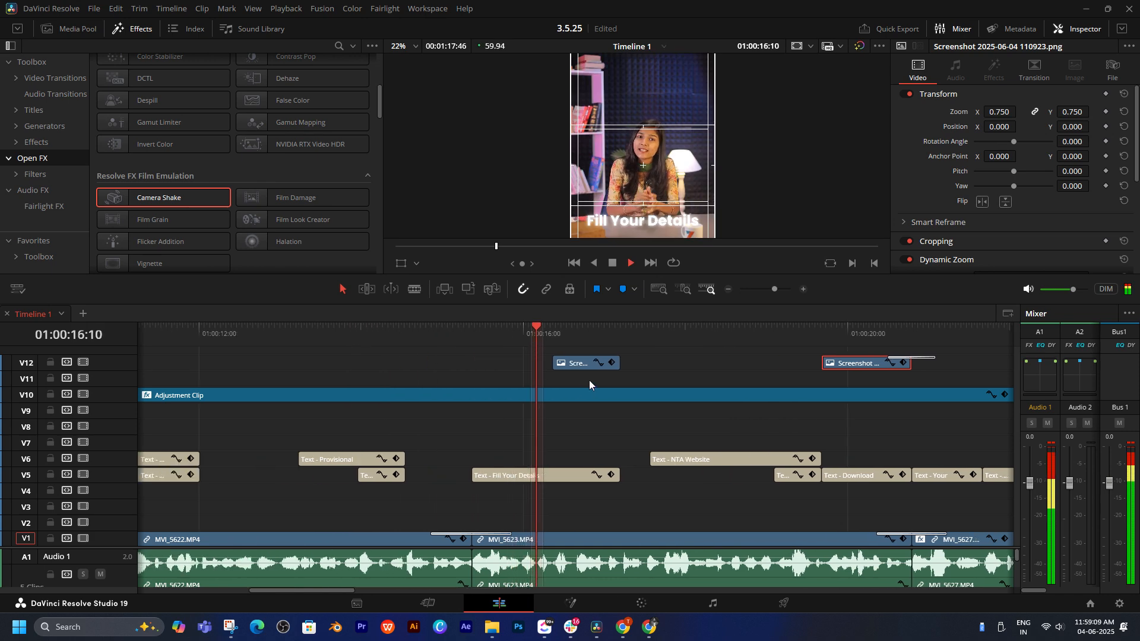
key(space)
drag(525, 340, 254, 335)
scroll(664, 355, left, 3)
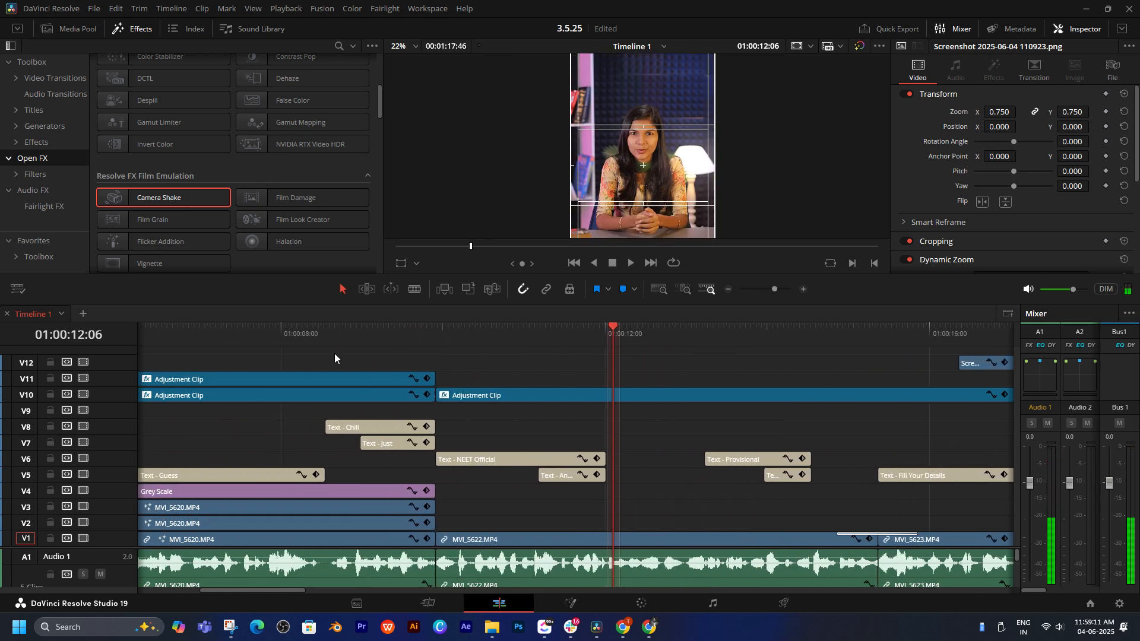
- Extend the V11 adjustment clip to the end of MVI_5622.MP4 and play from the Chill title full screen
click(332, 334)
drag(432, 374, 861, 385)
key(space)
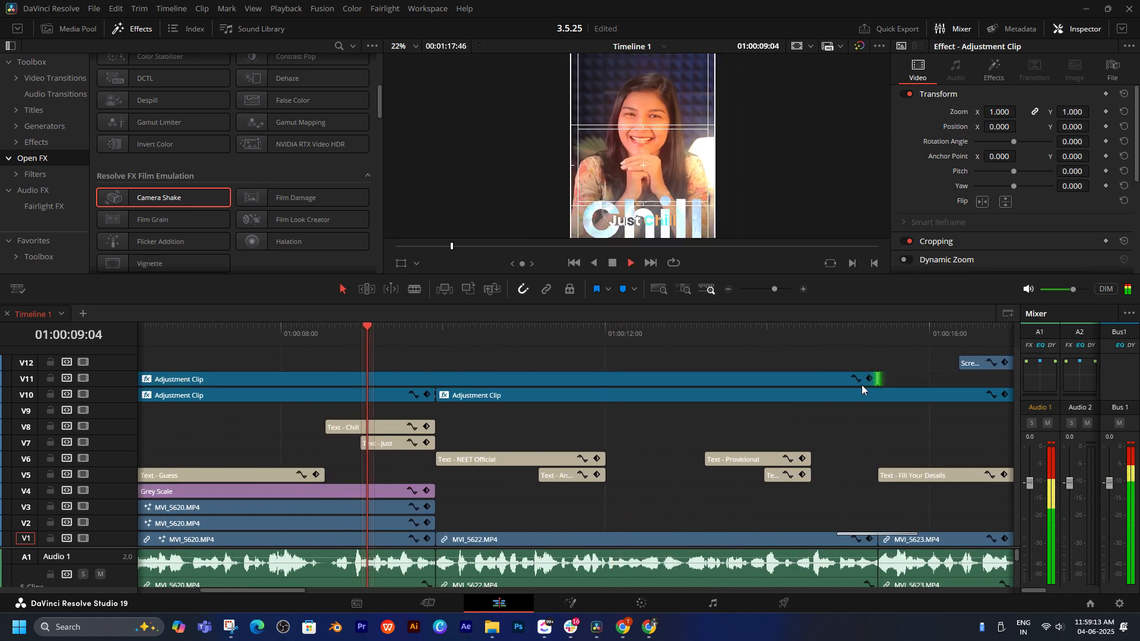
key(ctrl+f)
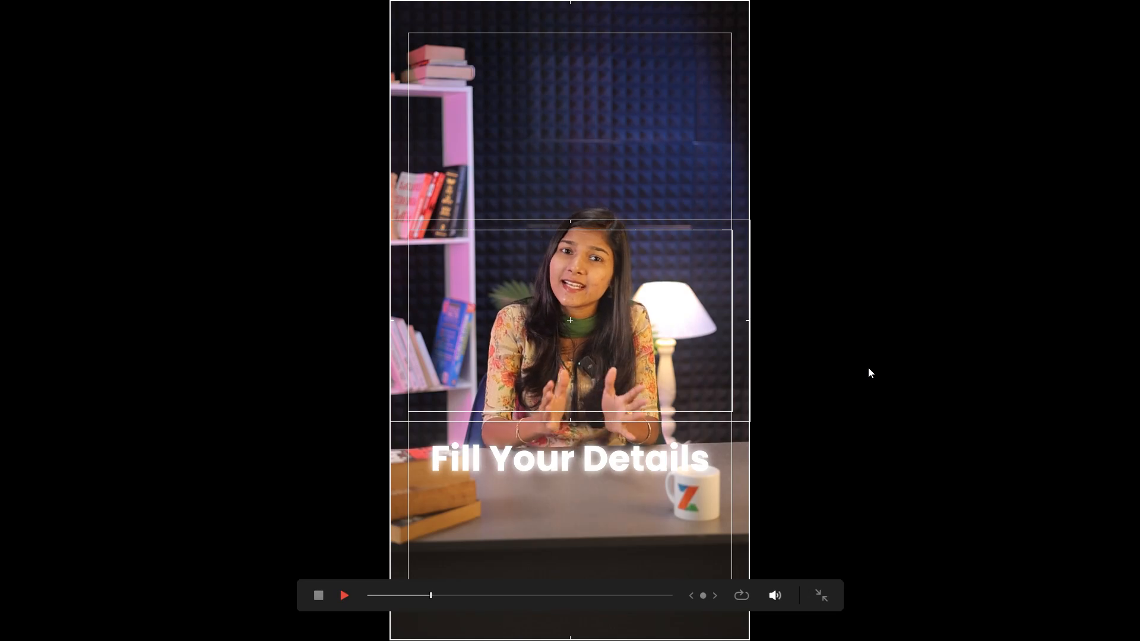
key(Escape)
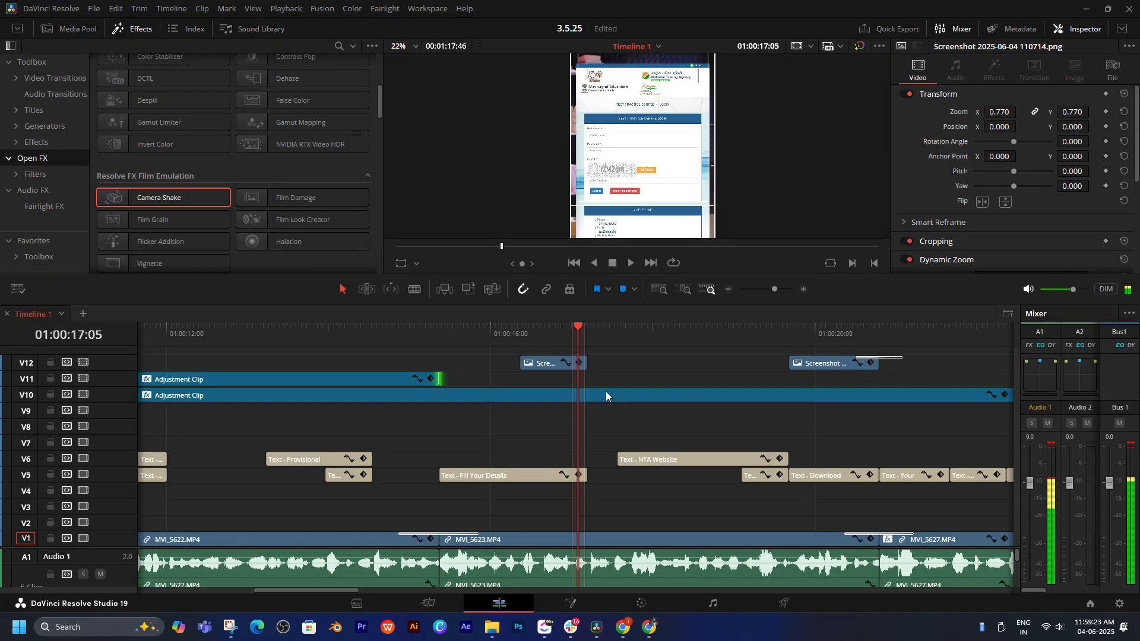
- Extend the V11 adjustment clip partway over the Fill Your Details title and play across its end to compare the effect
click(422, 336)
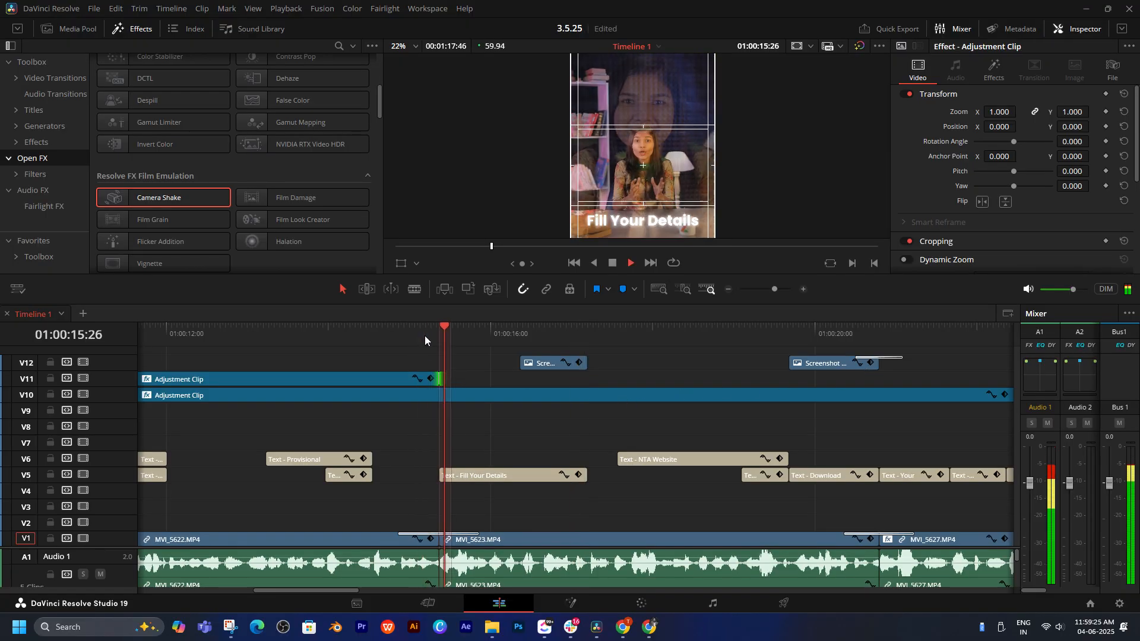
drag(443, 380, 479, 380)
click(462, 334)
key(space)
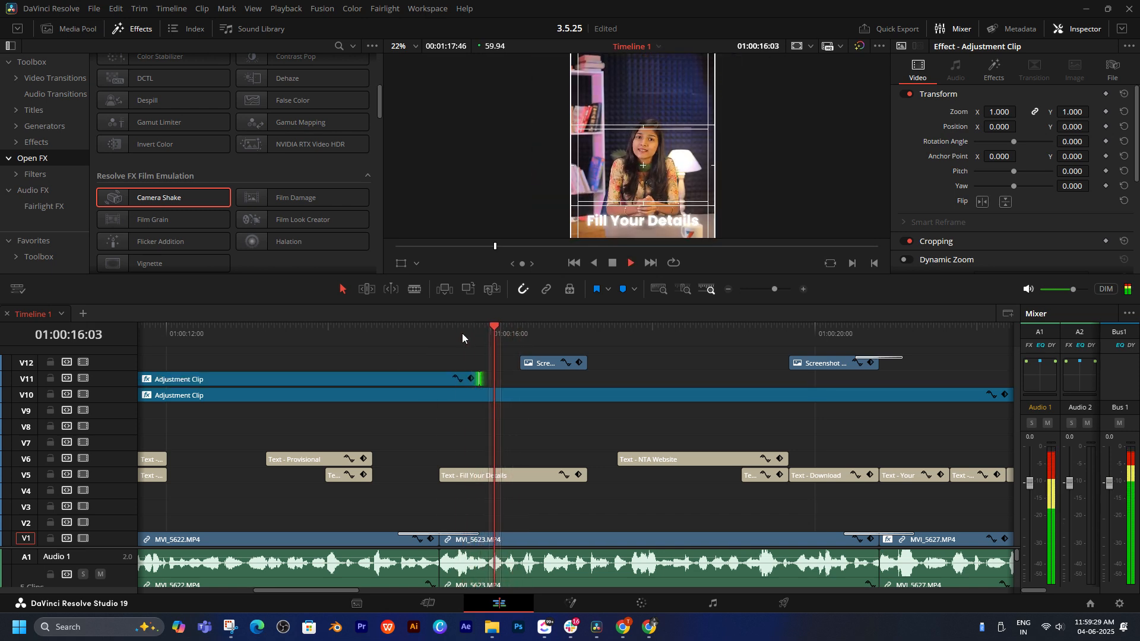
click(455, 332)
click(455, 332)
key(space)
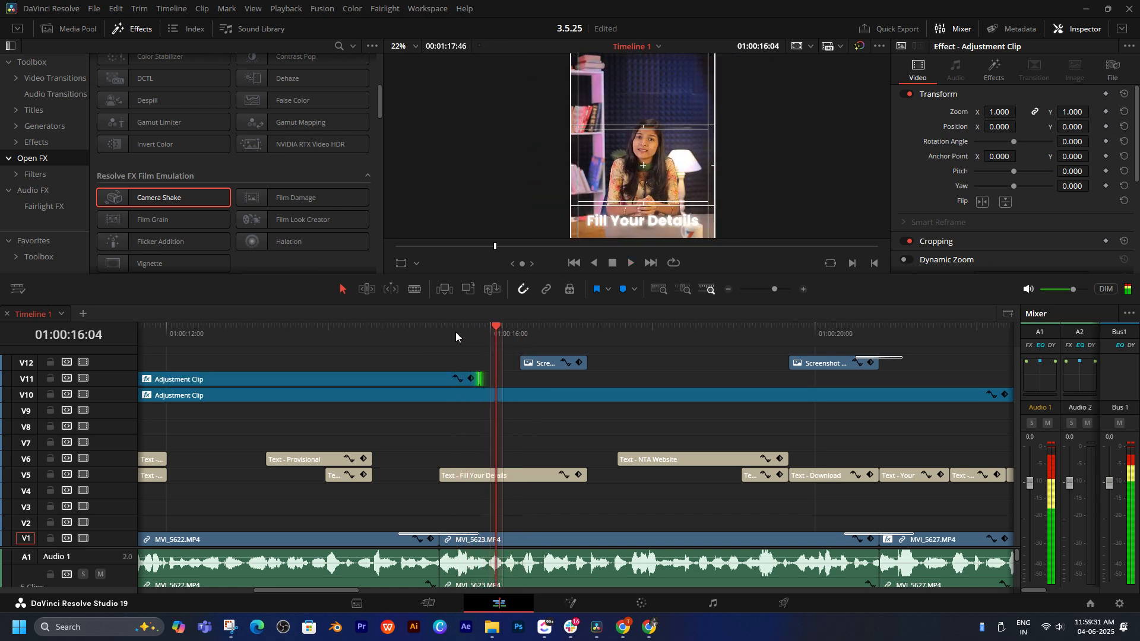
- Trim the V11 adjustment clip back to end between the NEET Official and Provisional titles, and replay across its edge
drag(507, 401, 396, 387)
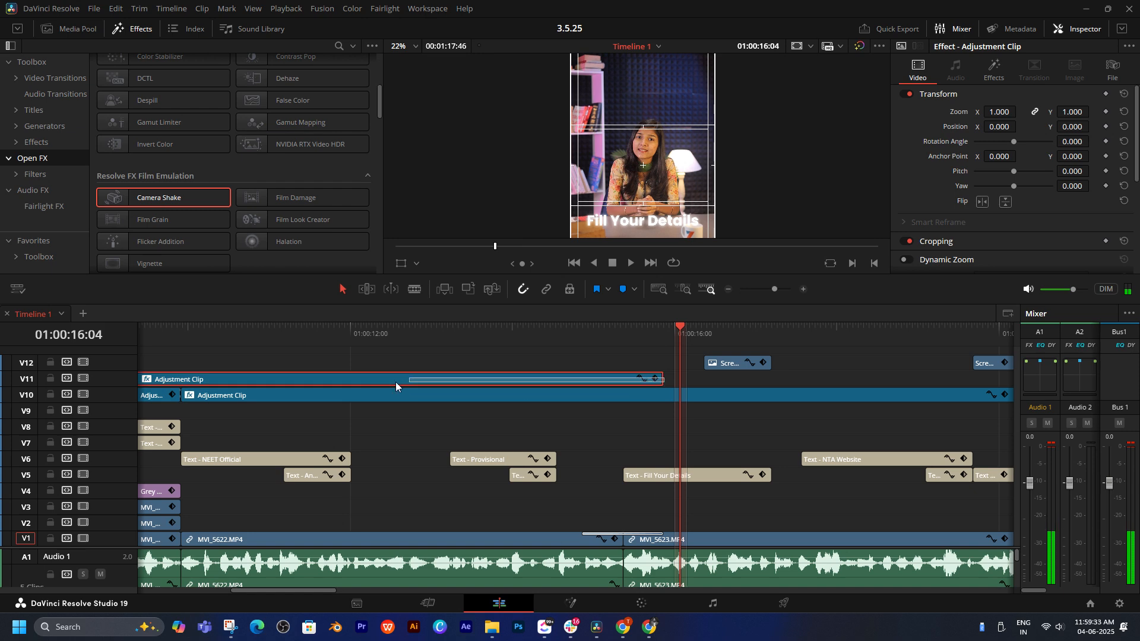
drag(664, 378, 403, 379)
click(360, 338)
key(space)
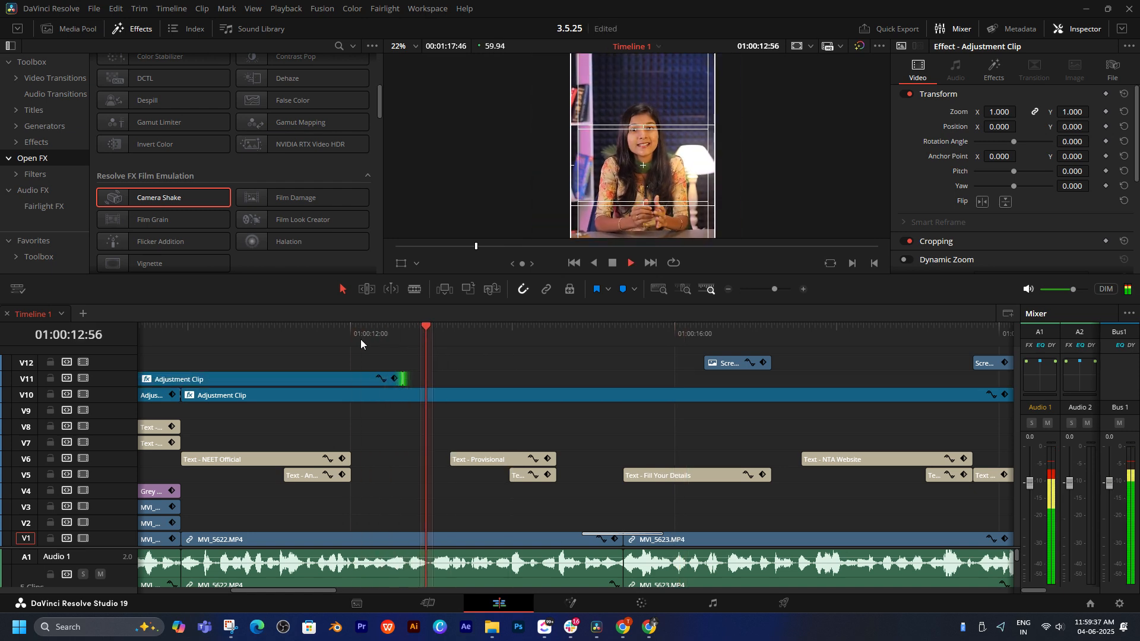
click(361, 340)
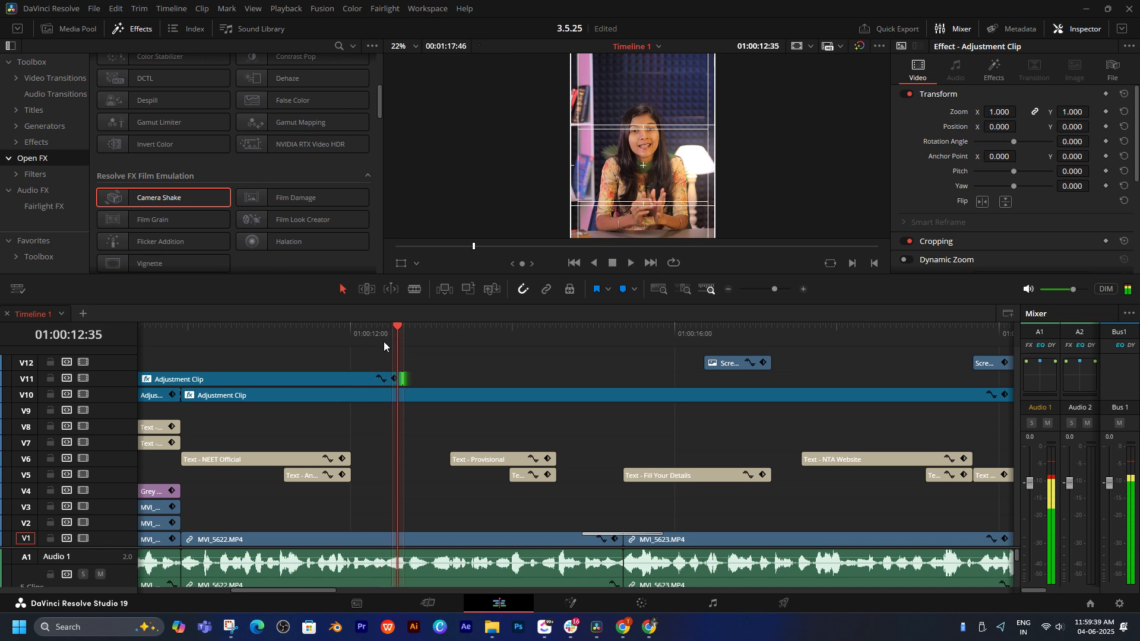
key(space)
- On the Color page, open the second MVI_5620.MP4 clip on V3 and copy its skin-qualifier node 03
click(433, 391)
scroll(433, 391, left, 5)
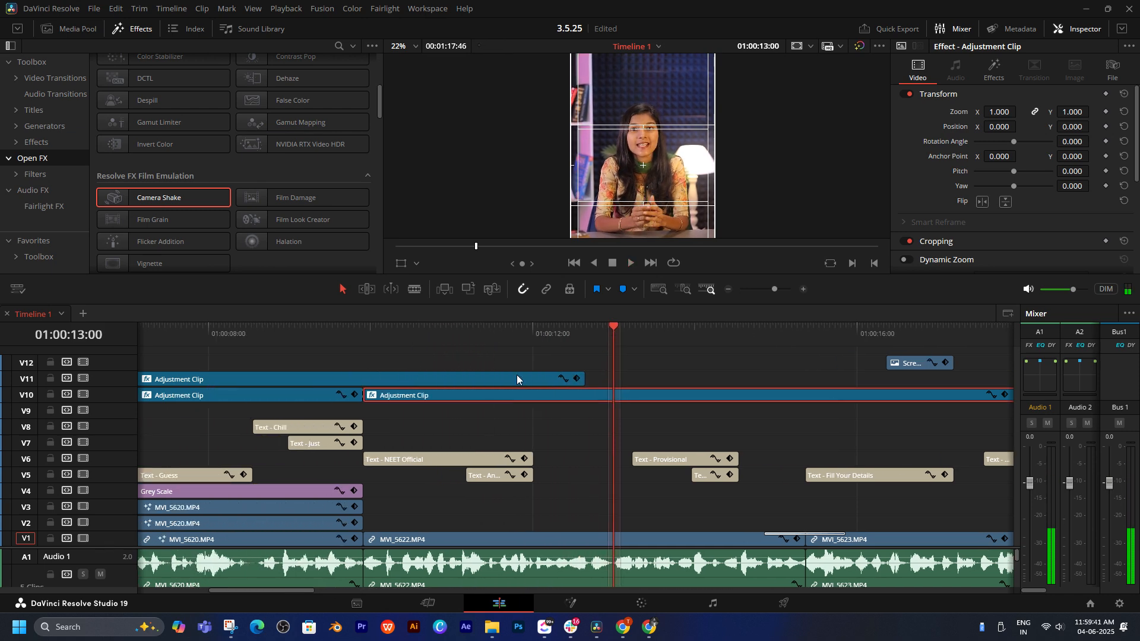
click(325, 508)
scroll(362, 455, left, 4)
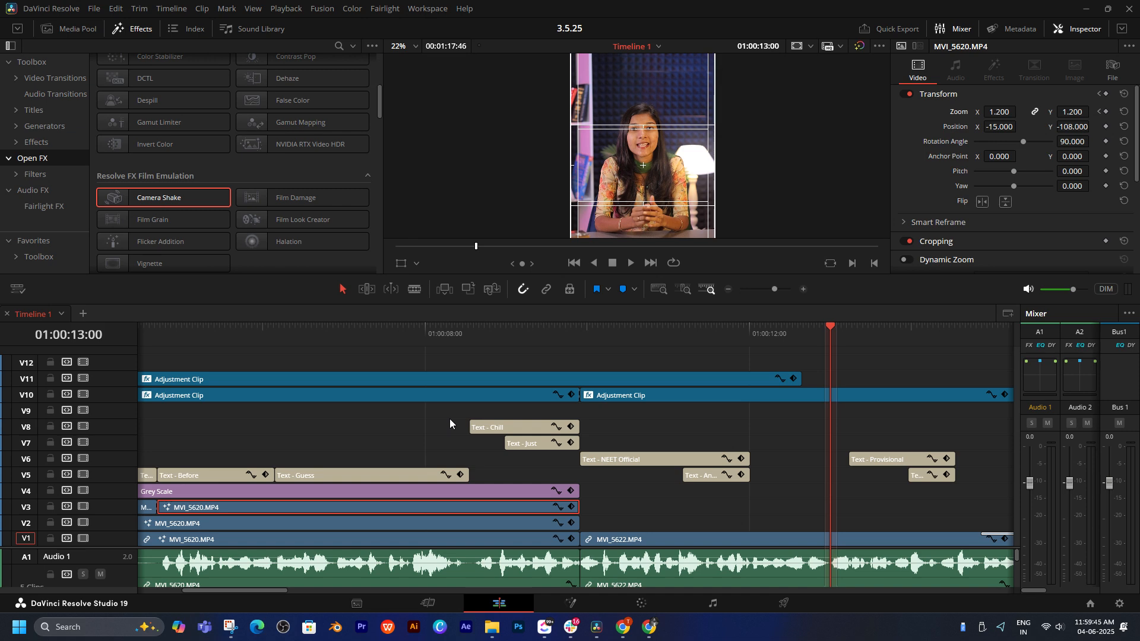
click(655, 606)
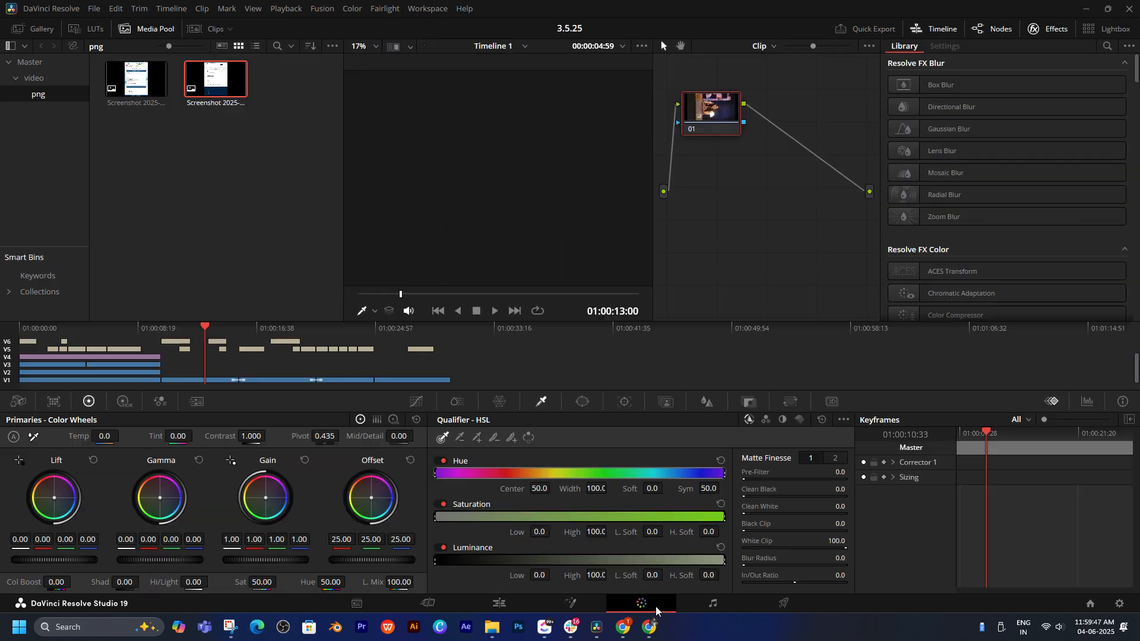
click(95, 365)
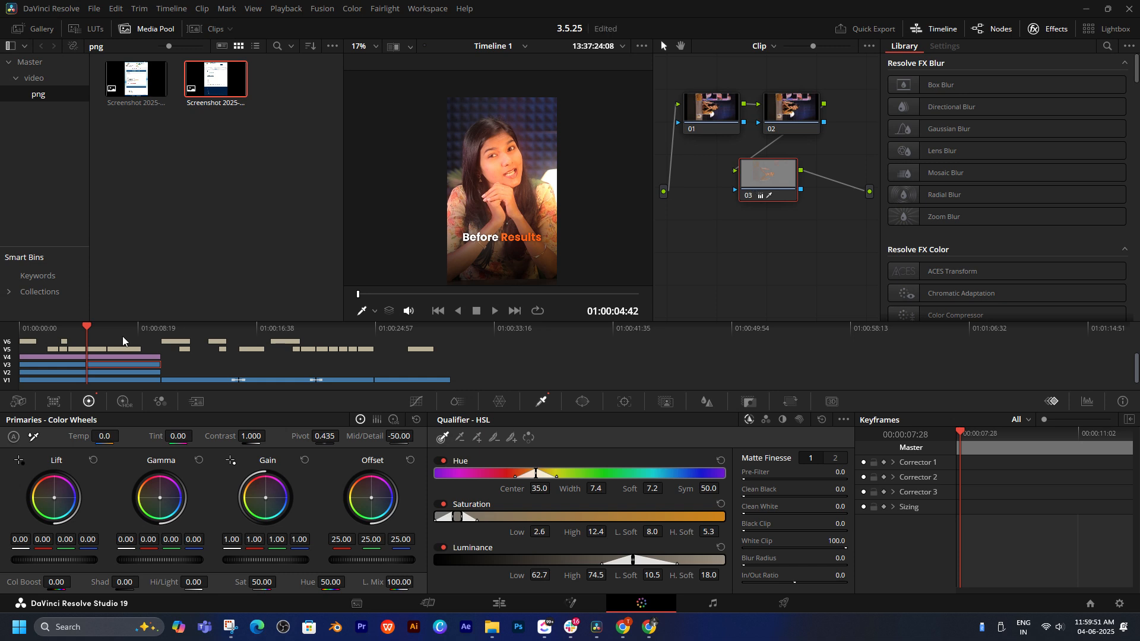
- Add a serial node after node 02 on the V11 adjustment clip and paste the copied skin-qualifier grade into it
scroll(204, 357, up, 5)
click(171, 349)
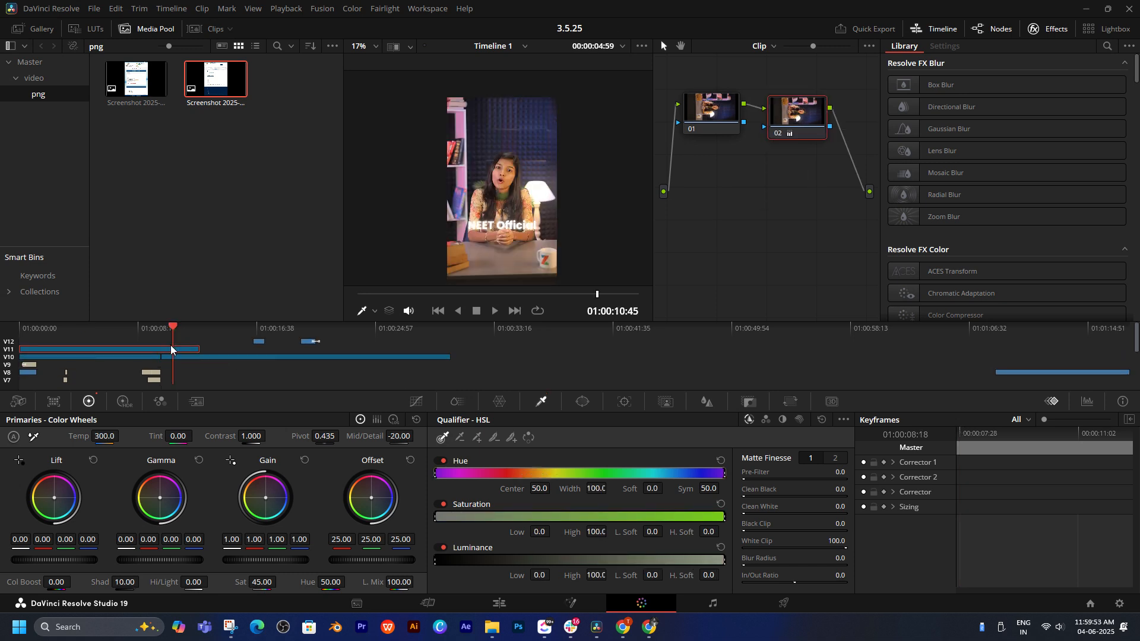
drag(168, 326, 182, 351)
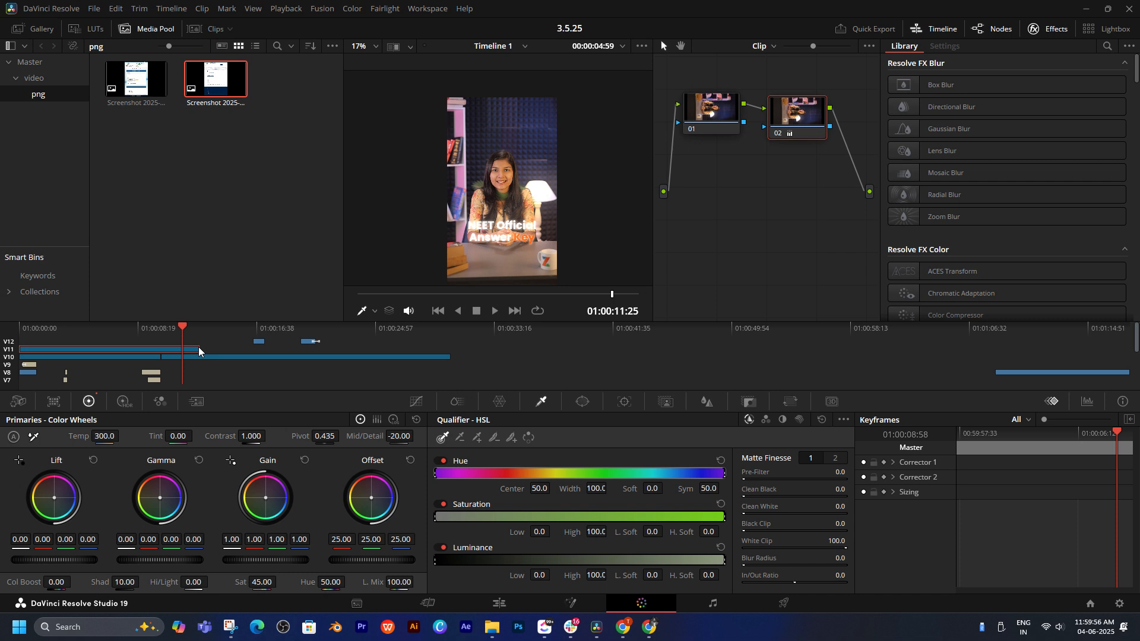
key(alt+s)
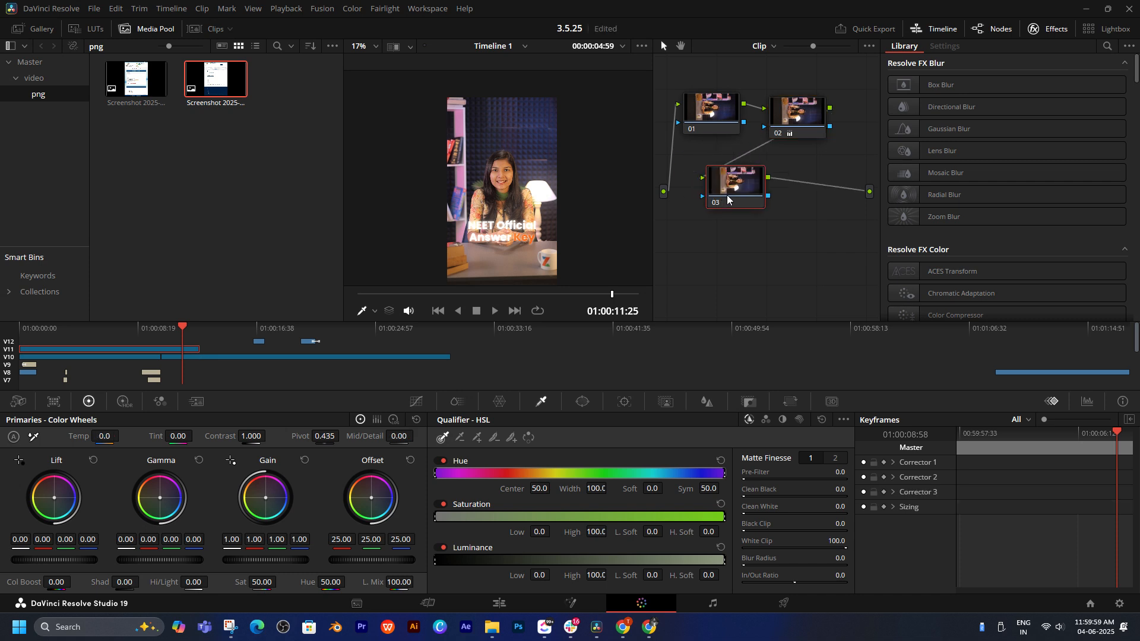
key(ctrl+v)
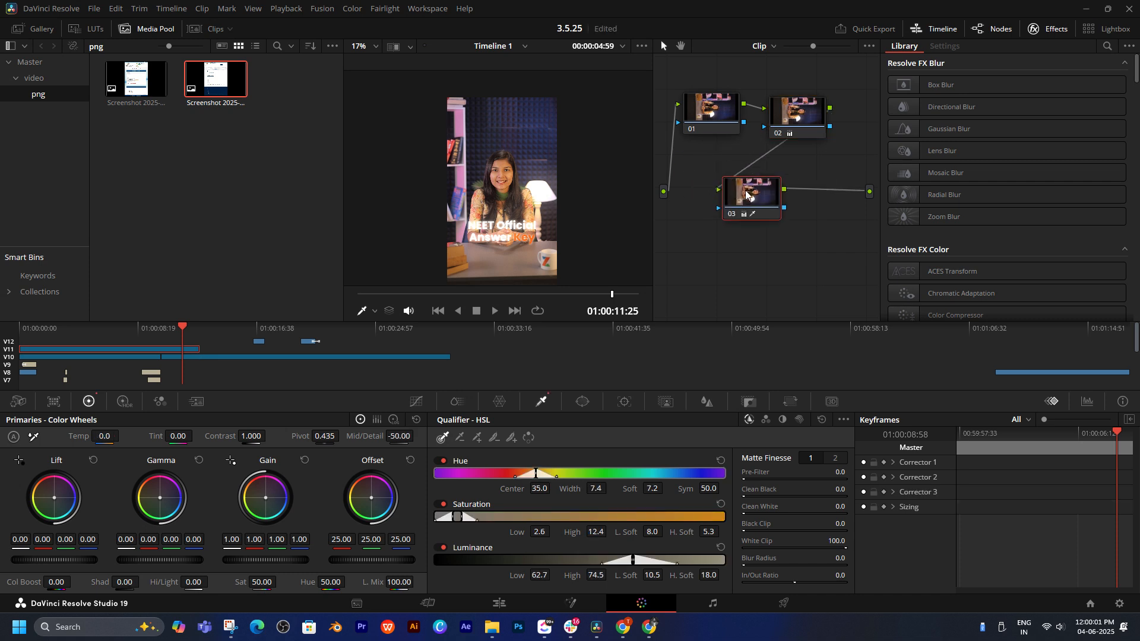
- Return to the Edit page and play full screen from the NEET Official Answer Key title to the Provisional title
click(498, 606)
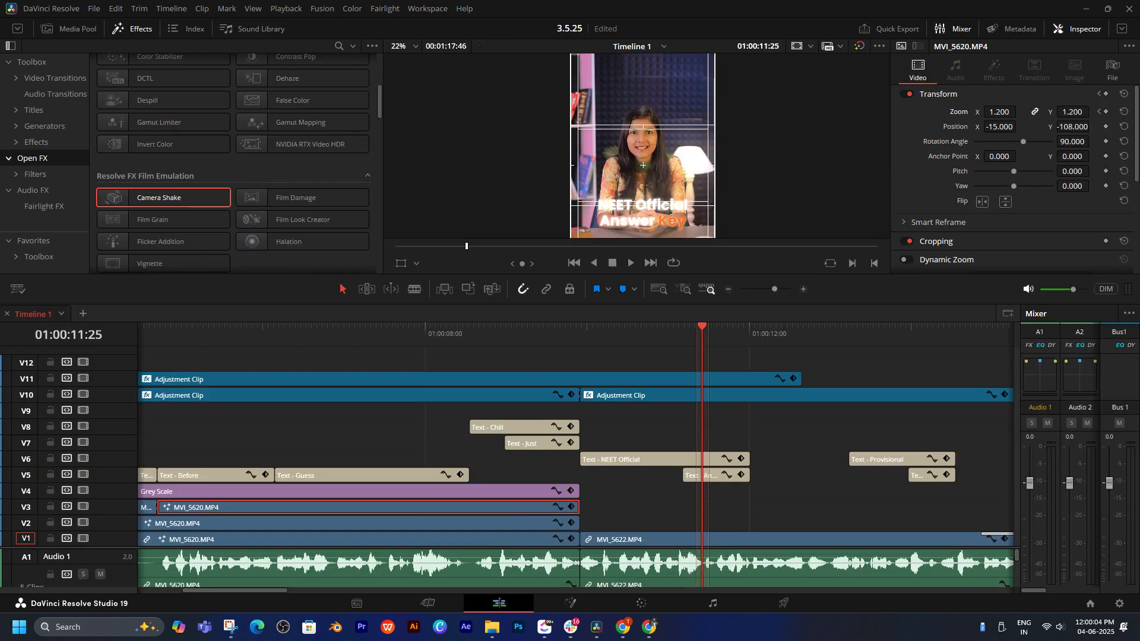
key(ctrl+f)
key(space)
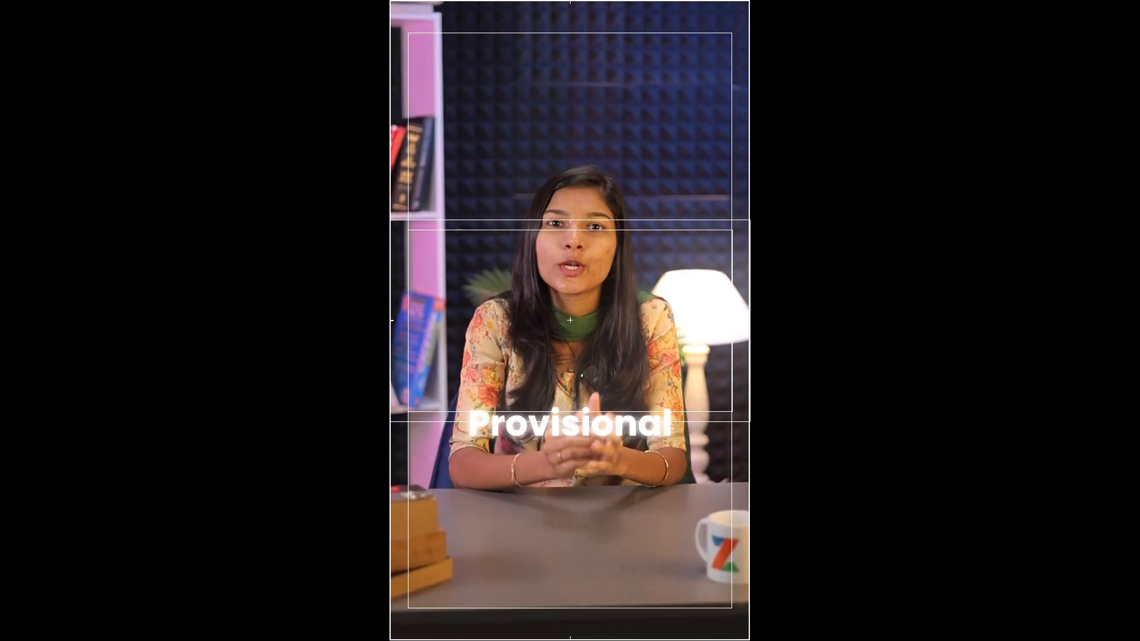
key(Escape)
- Split the V11 adjustment clip at 01:00:09:55, where MVI_5622.MP4 begins
scroll(826, 394, right, 4)
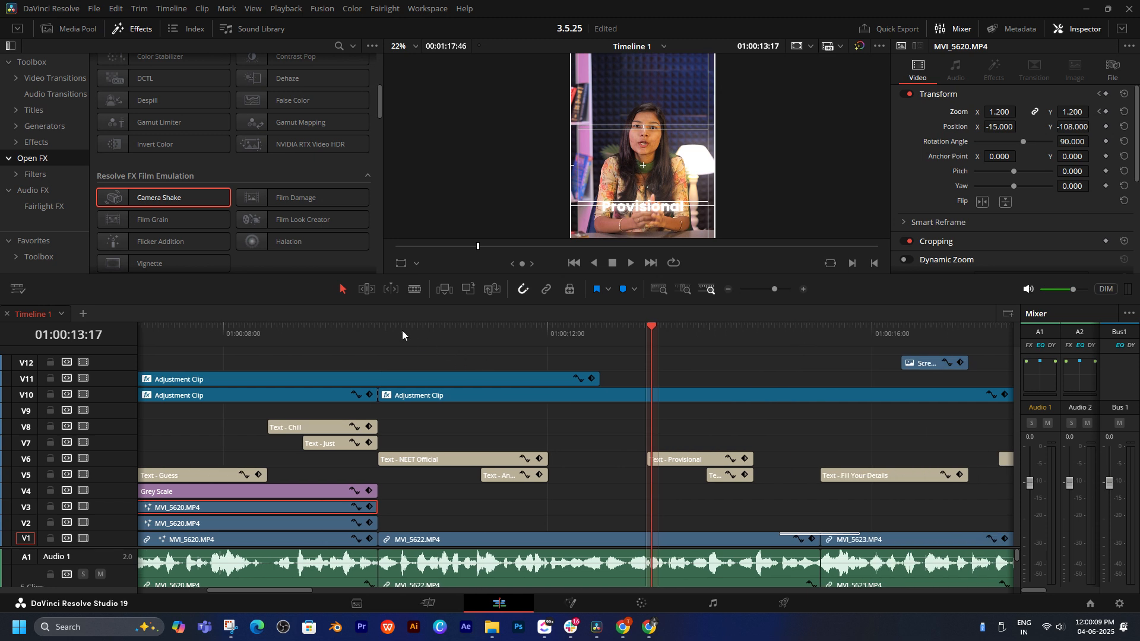
click(268, 333)
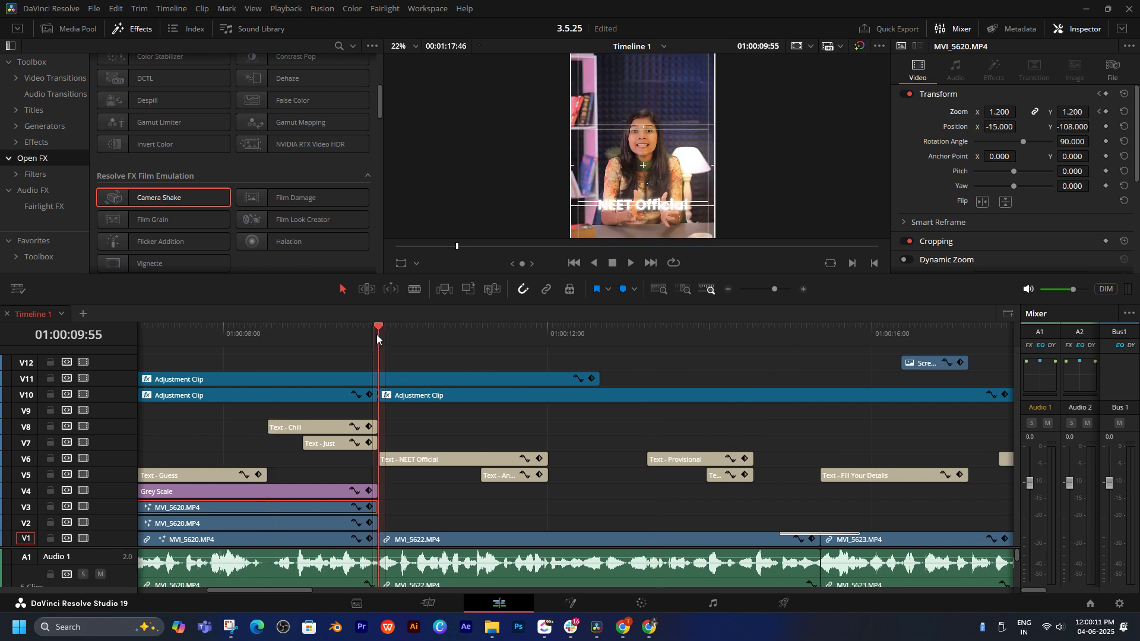
key(ctrl+b)
- On the Color page, remove node 03 from the first V11 adjustment clip and move node 02 slightly lower in the graph
click(302, 374)
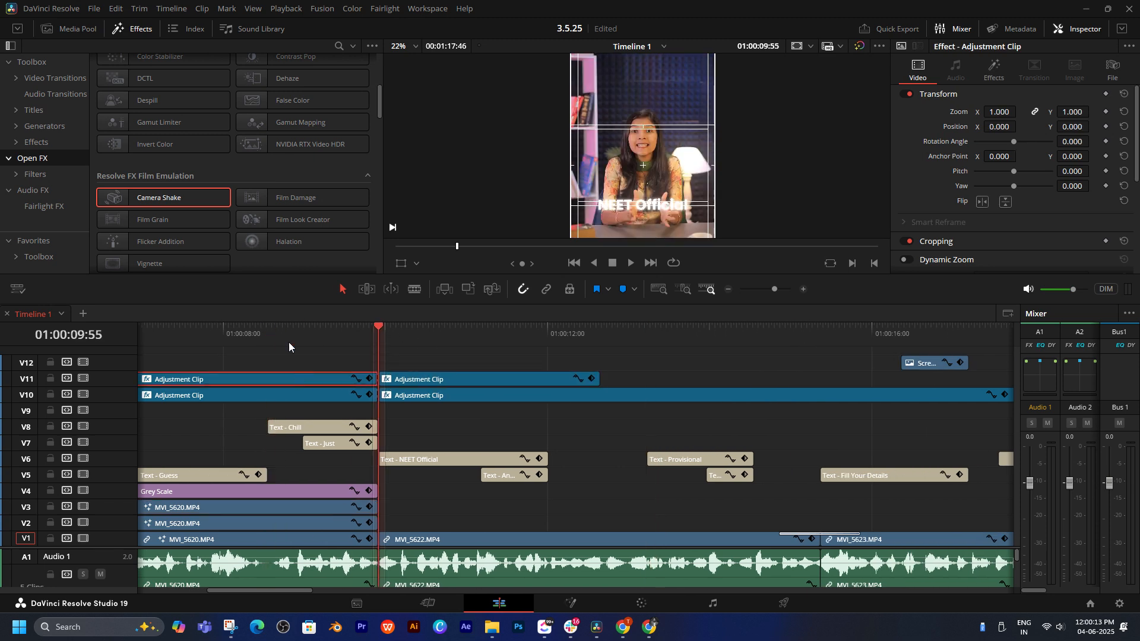
click(641, 605)
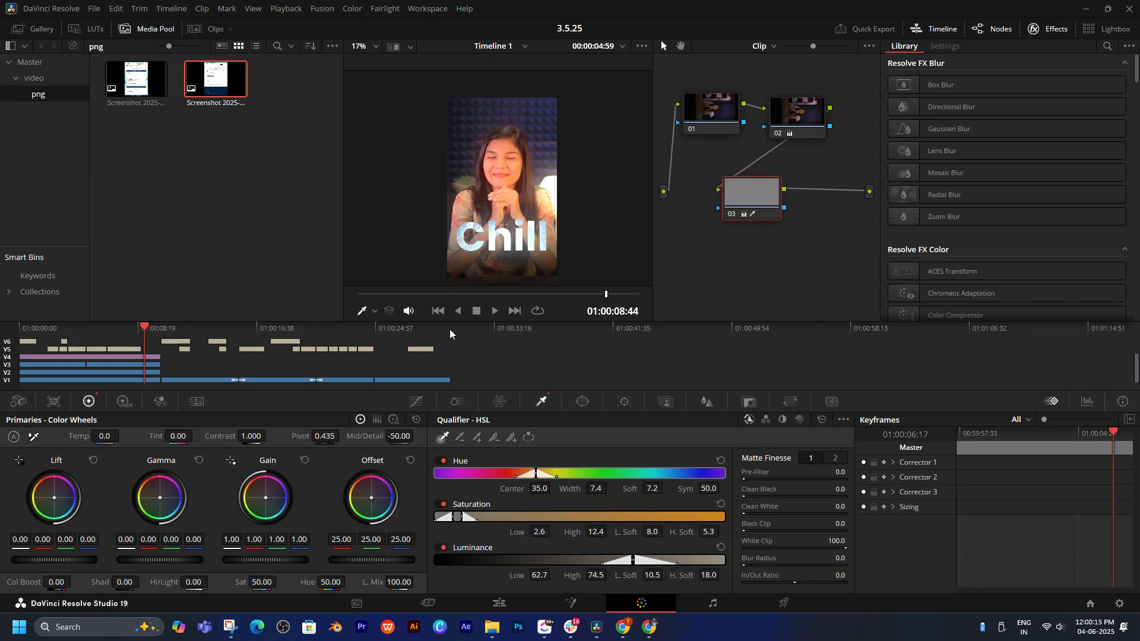
scroll(147, 356, up, 3)
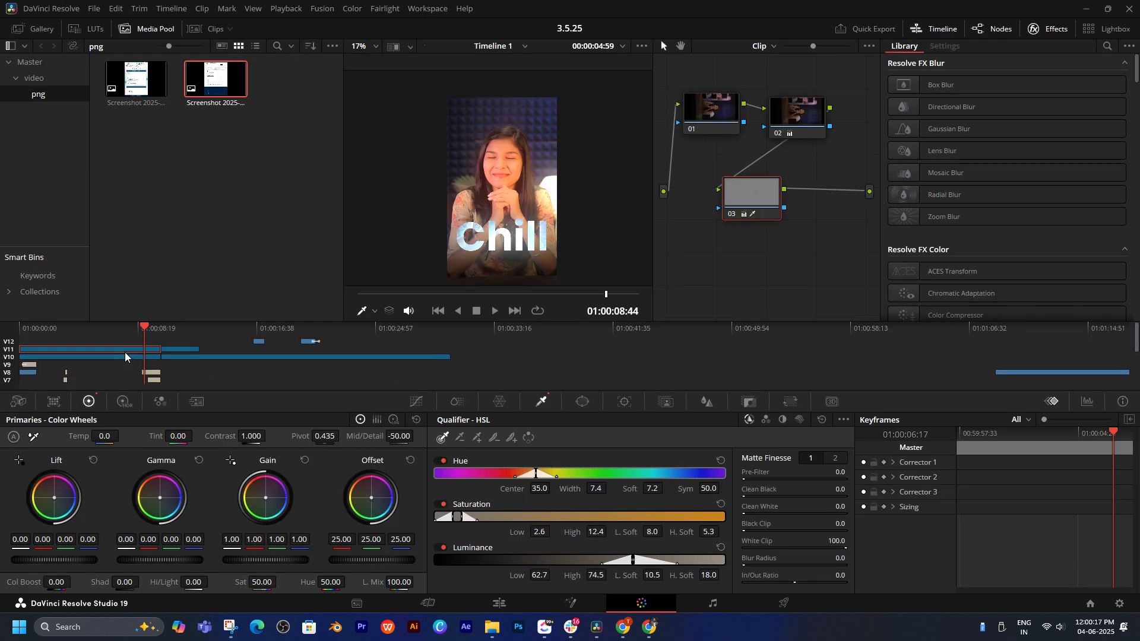
key(ctrl+z)
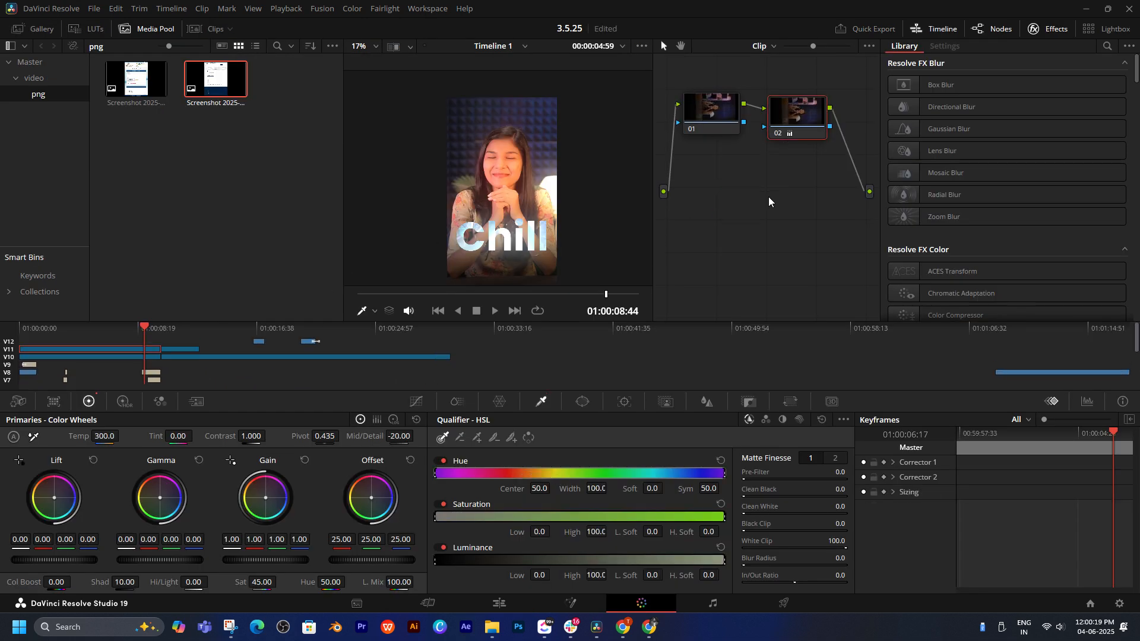
drag(790, 136, 785, 162)
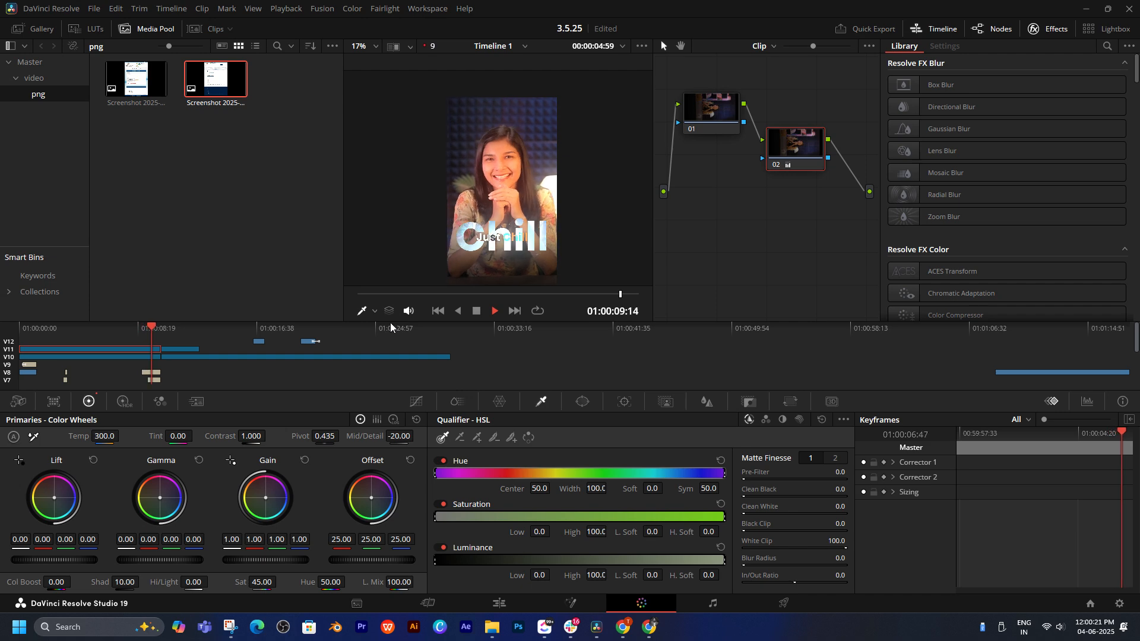
- Return to the Edit page and play the timeline full screen from the beginning
click(480, 603)
click(122, 332)
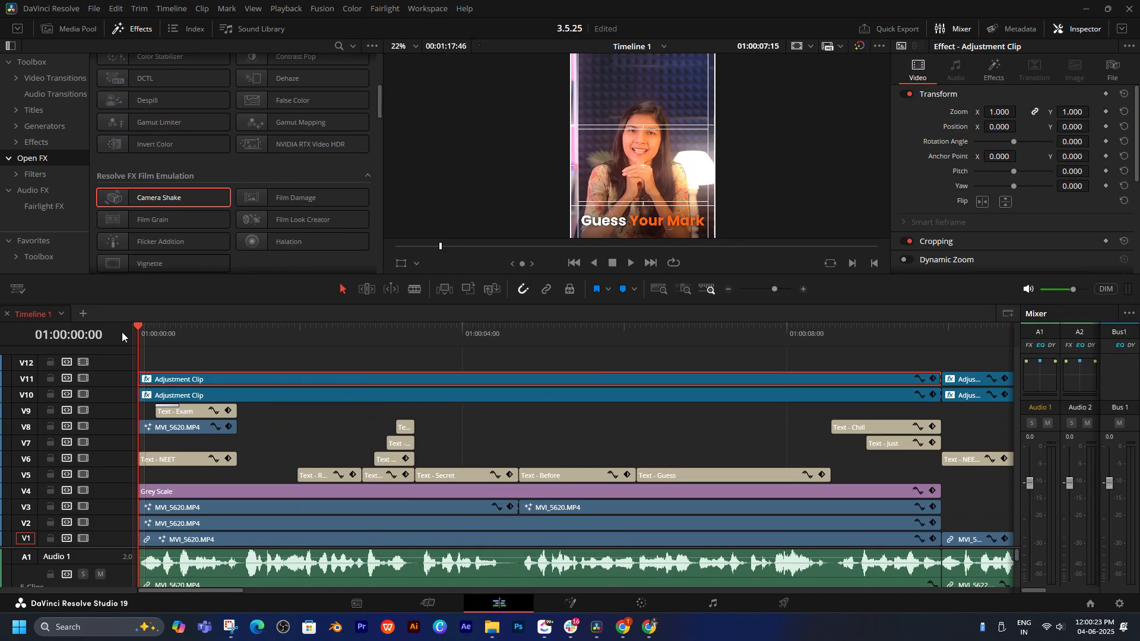
key(ctrl+f)
key(space)
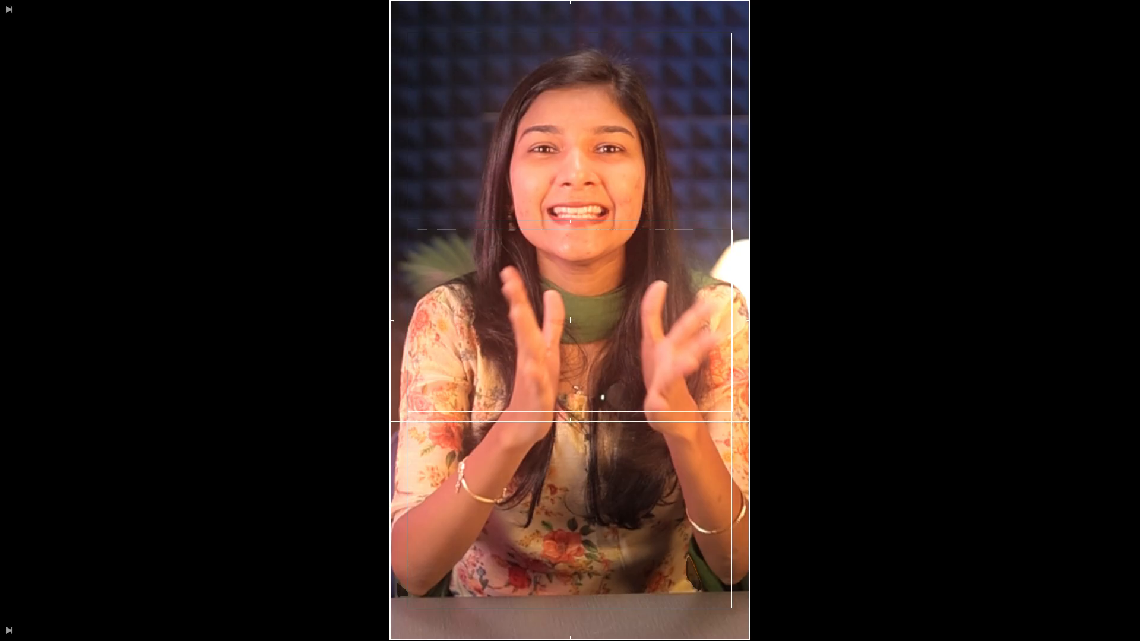
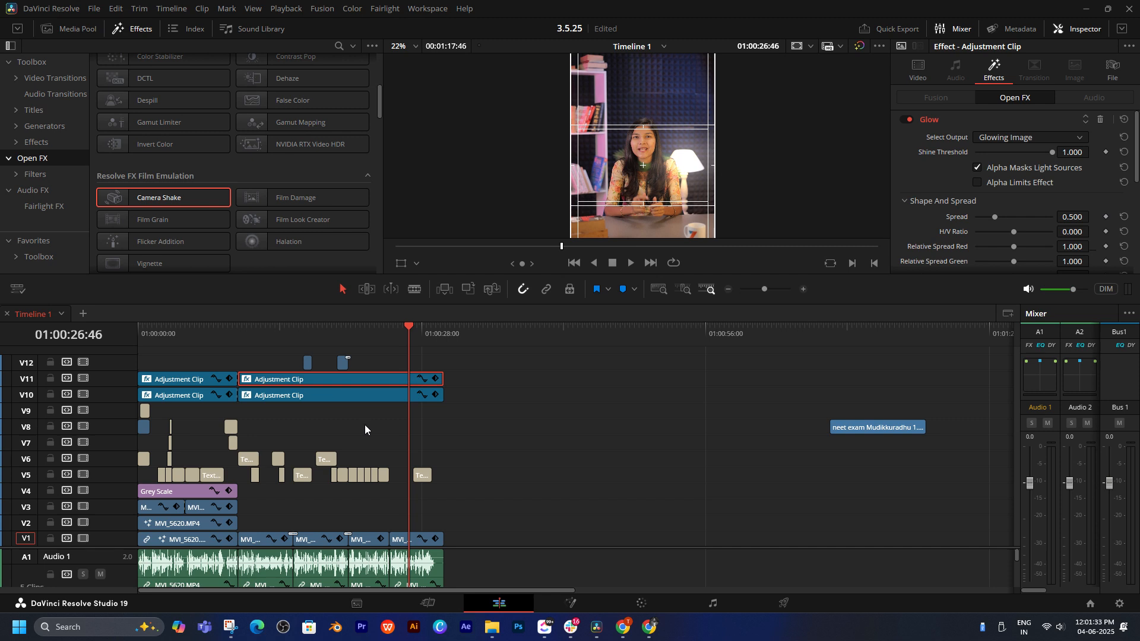
- Turn off the Glow effect on the second V11 adjustment clip and play its section full screen from near its start
mouse_move(342, 333)
mouse_down()
mouse_move(313, 336)
mouse_move(332, 337)
mouse_up()
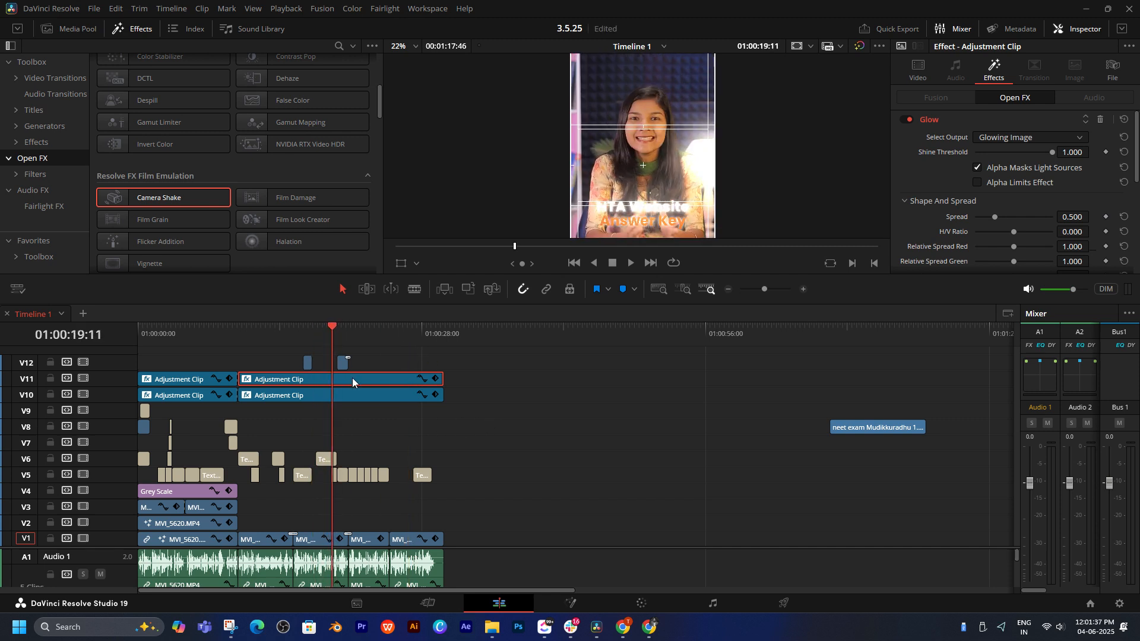
click(906, 120)
key(space)
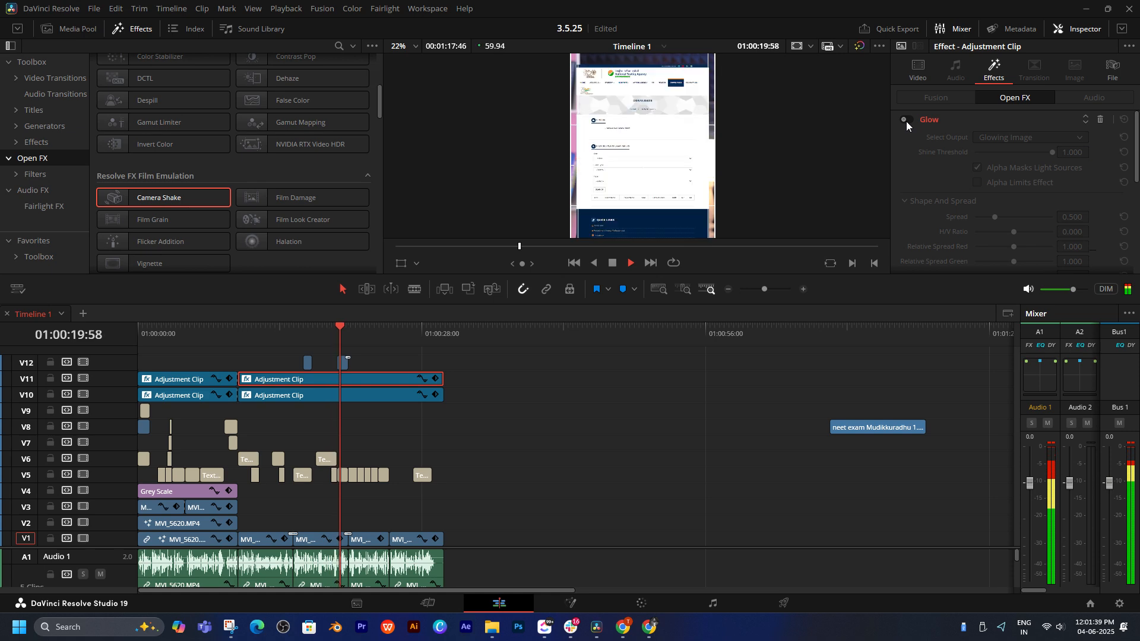
click(288, 332)
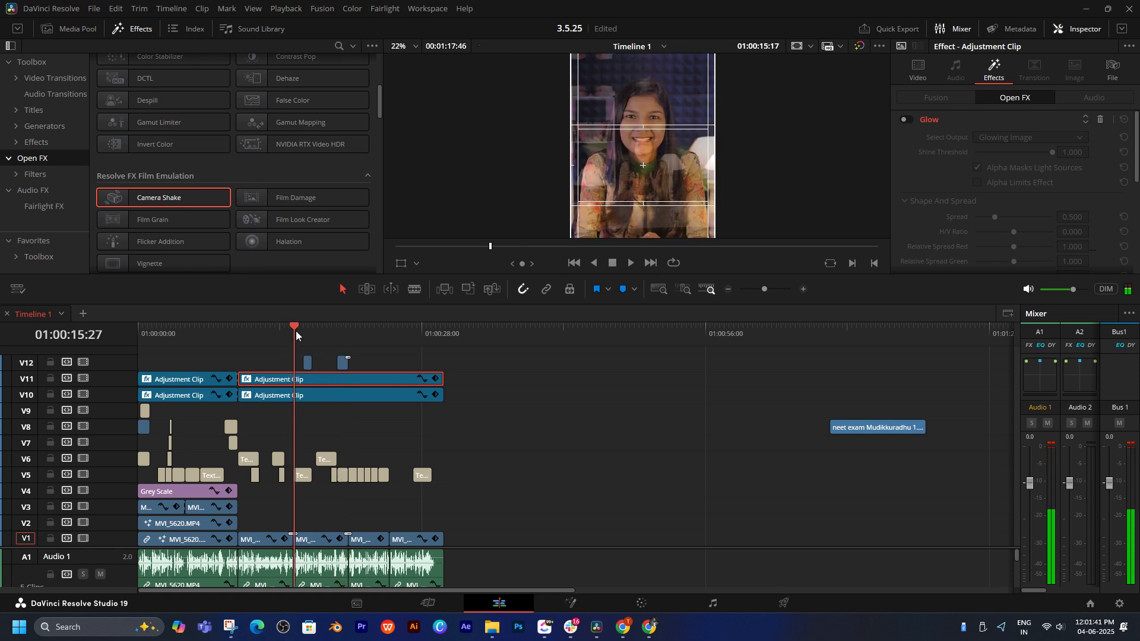
click(254, 336)
key(ctrl+f)
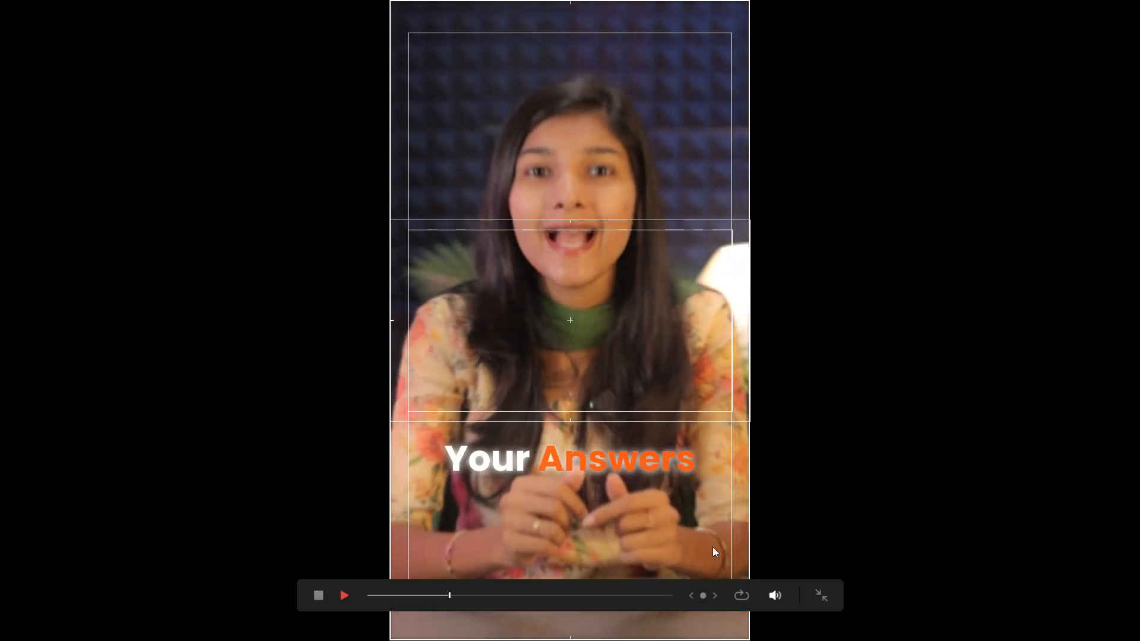
- Leave the full-screen preview and review the second adjustment clips' section, including both screenshot overlays on V12
key(Escape)
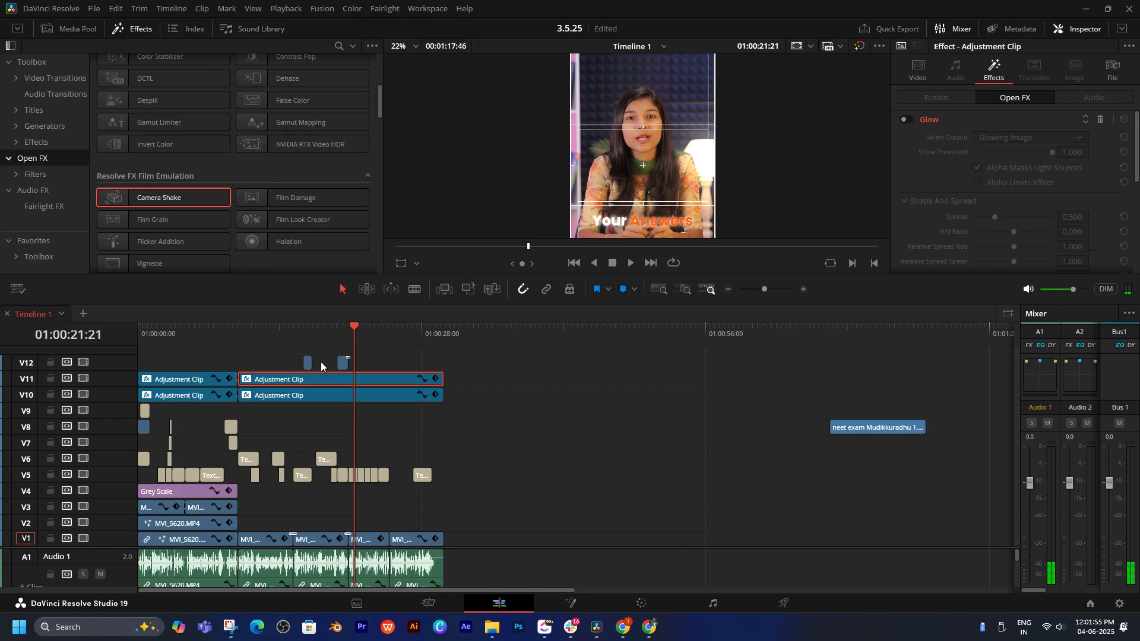
drag(236, 336, 224, 344)
key(space)
scroll(462, 425, up, 1)
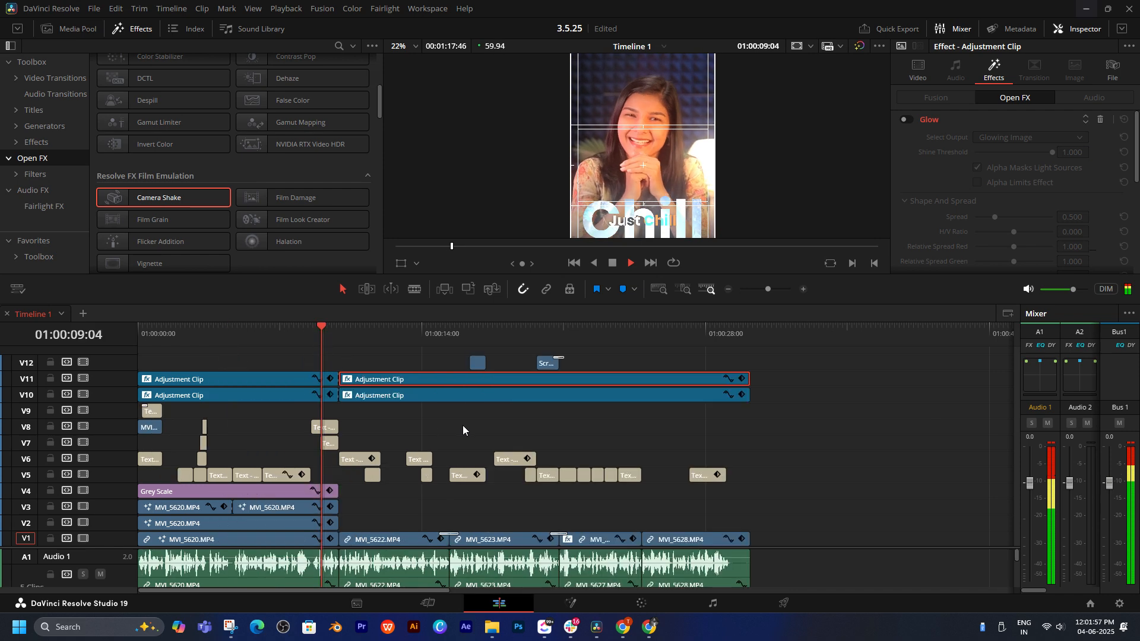
scroll(463, 429, up, 1)
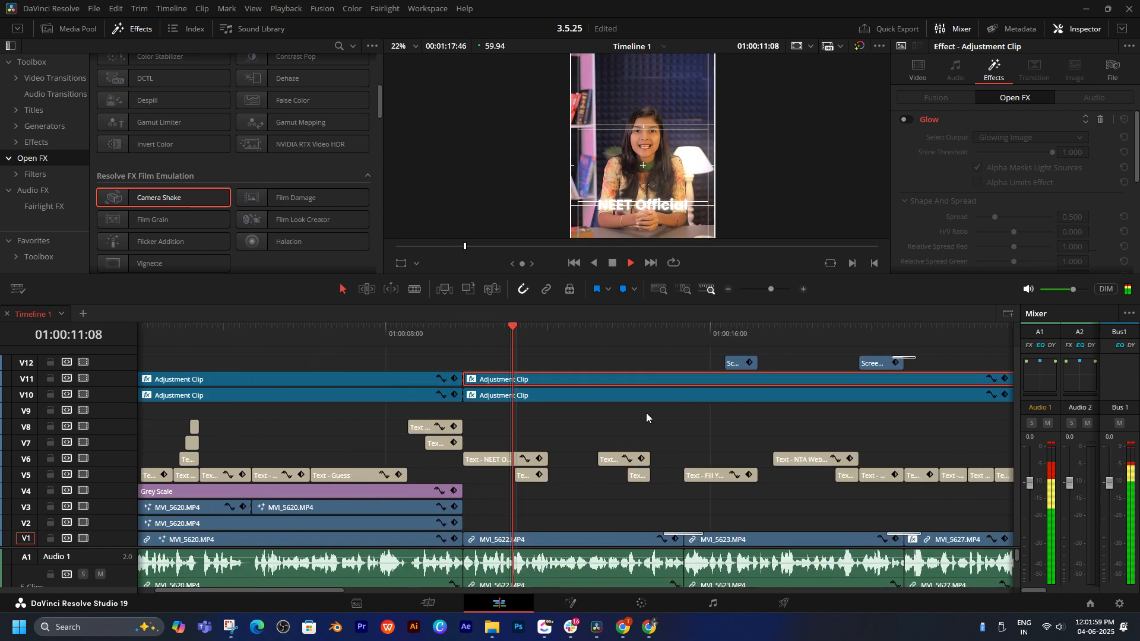
click(518, 330)
scroll(657, 397, right, 3)
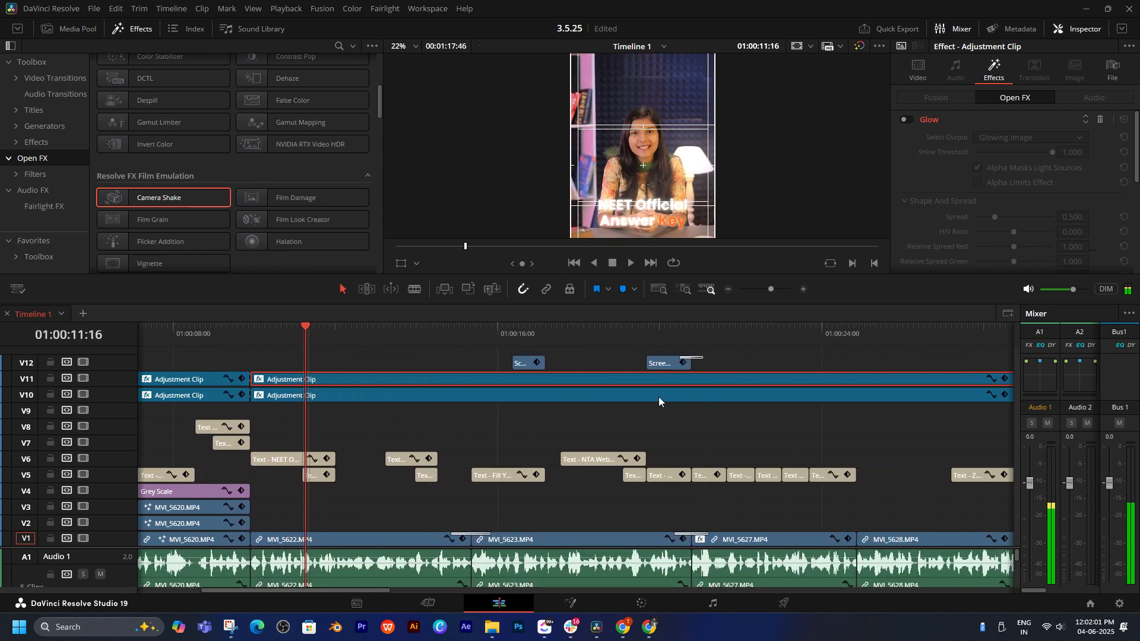
drag(532, 338, 528, 332)
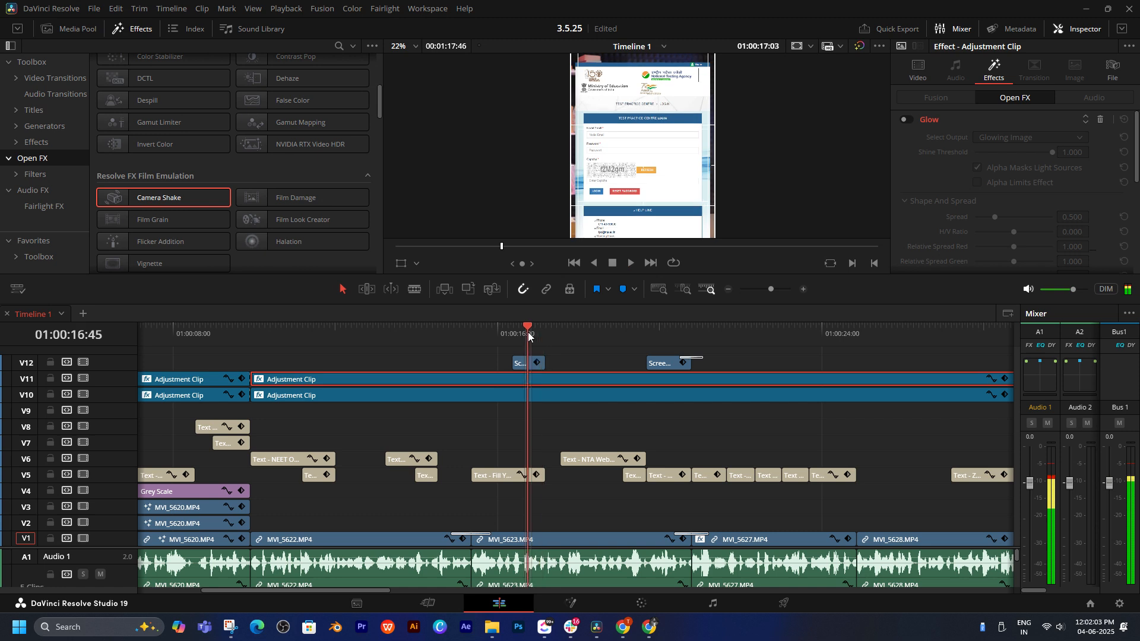
drag(648, 330, 661, 329)
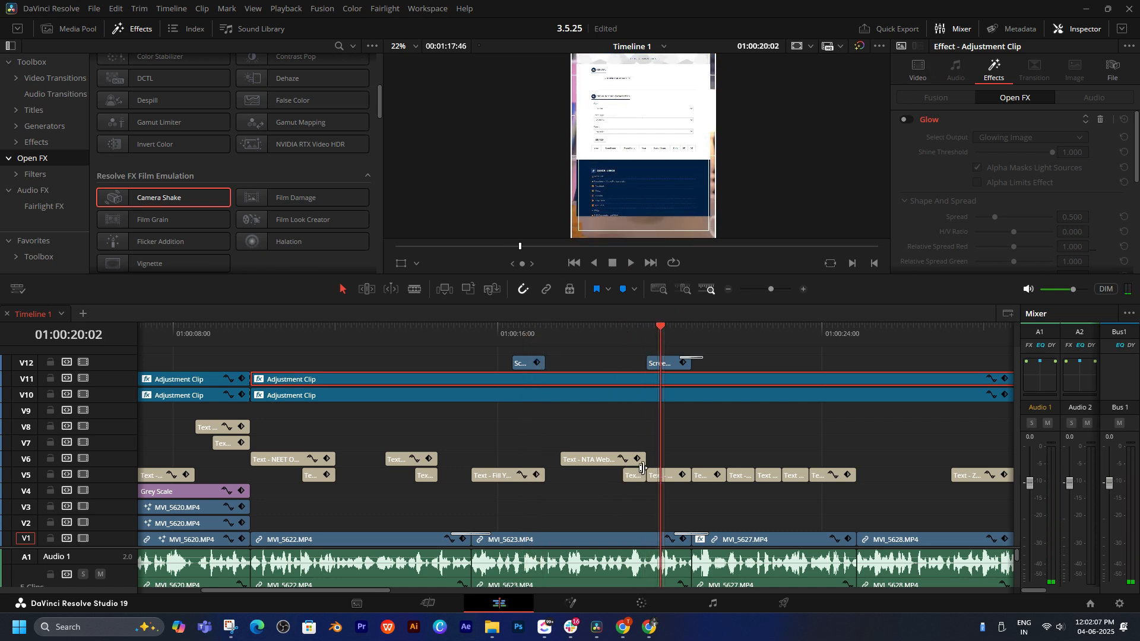
- Recolour the Download title on V5 with the navy #002041 sampled from the website screenshot and copy its HTML colour code
click(669, 476)
click(985, 228)
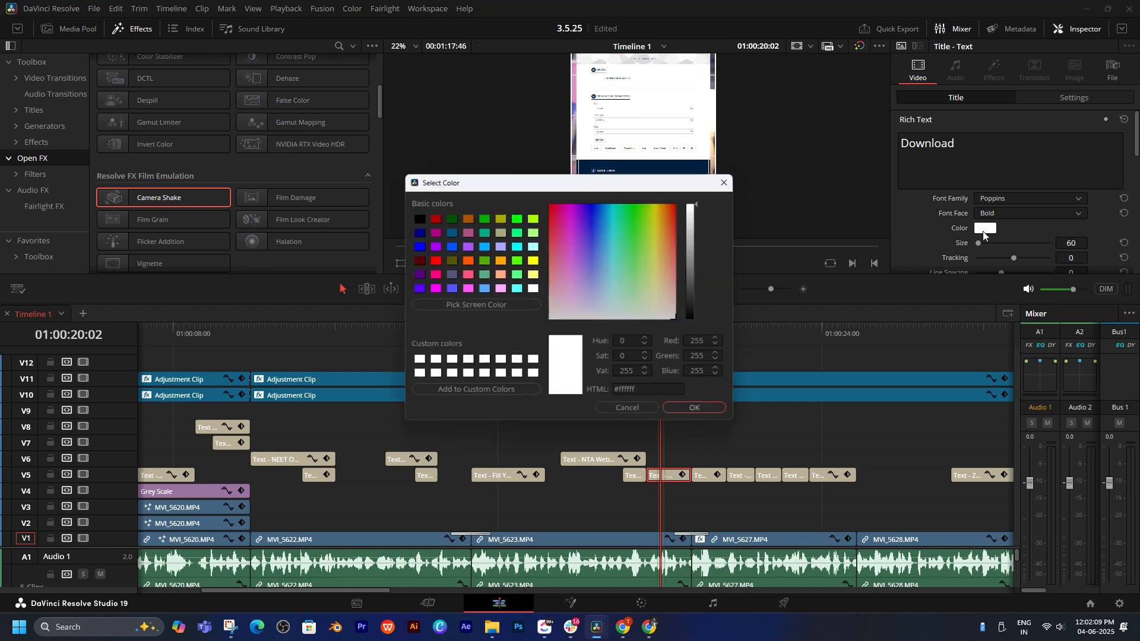
drag(572, 196, 862, 222)
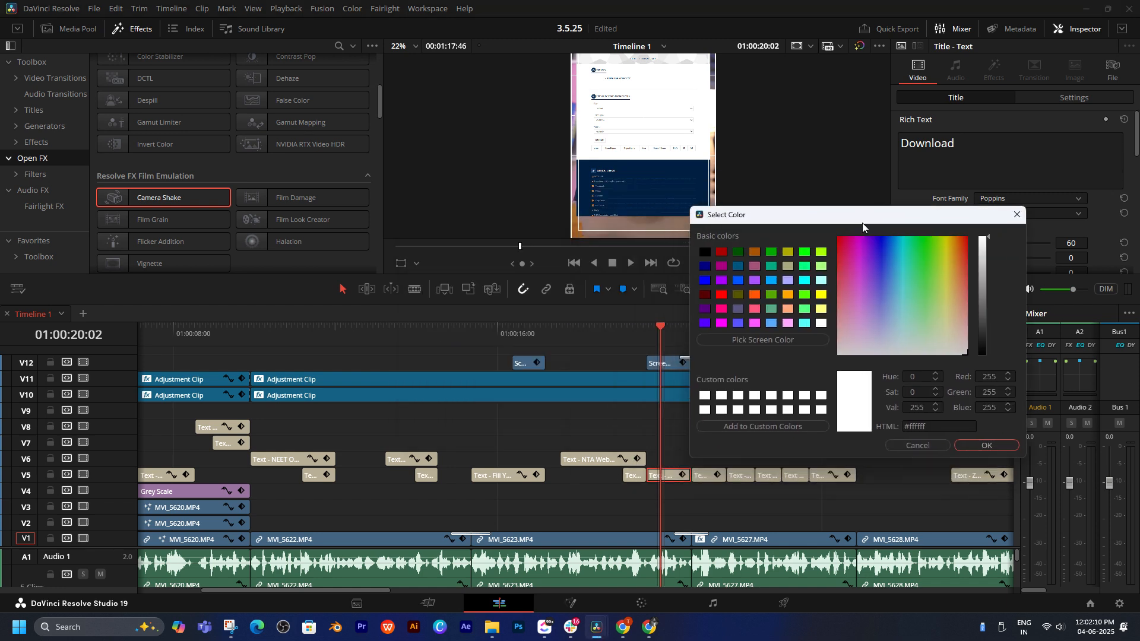
click(772, 340)
click(659, 191)
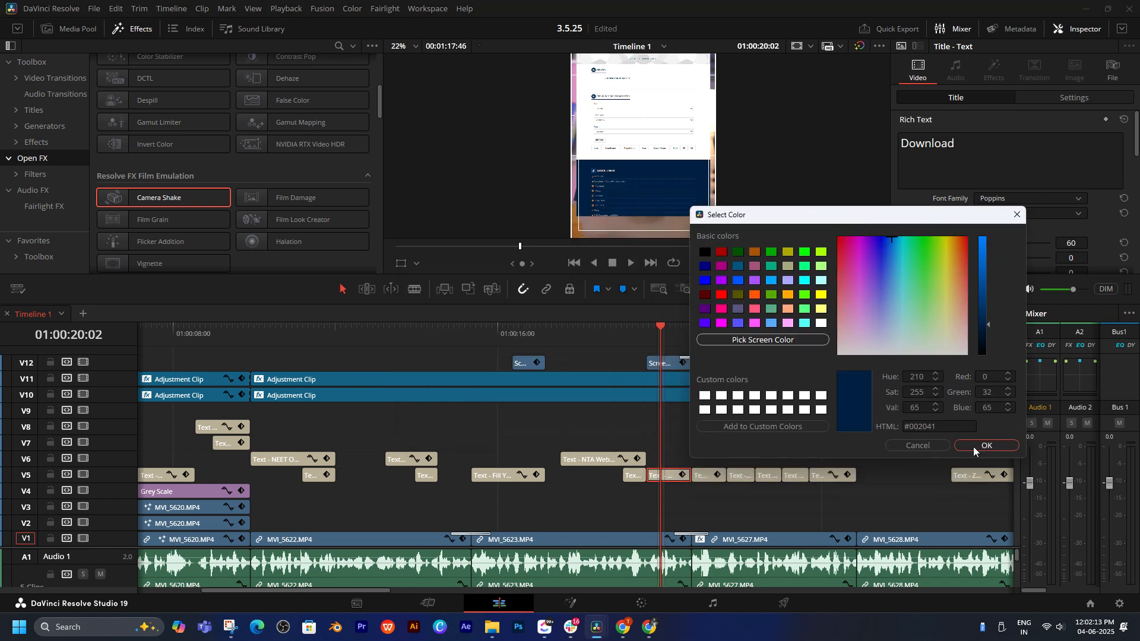
drag(944, 427, 898, 427)
key(ctrl+c)
click(986, 446)
- Move the Download title from V5 to V13 above the screenshot overlay and play that section
drag(656, 330, 624, 330)
key(space)
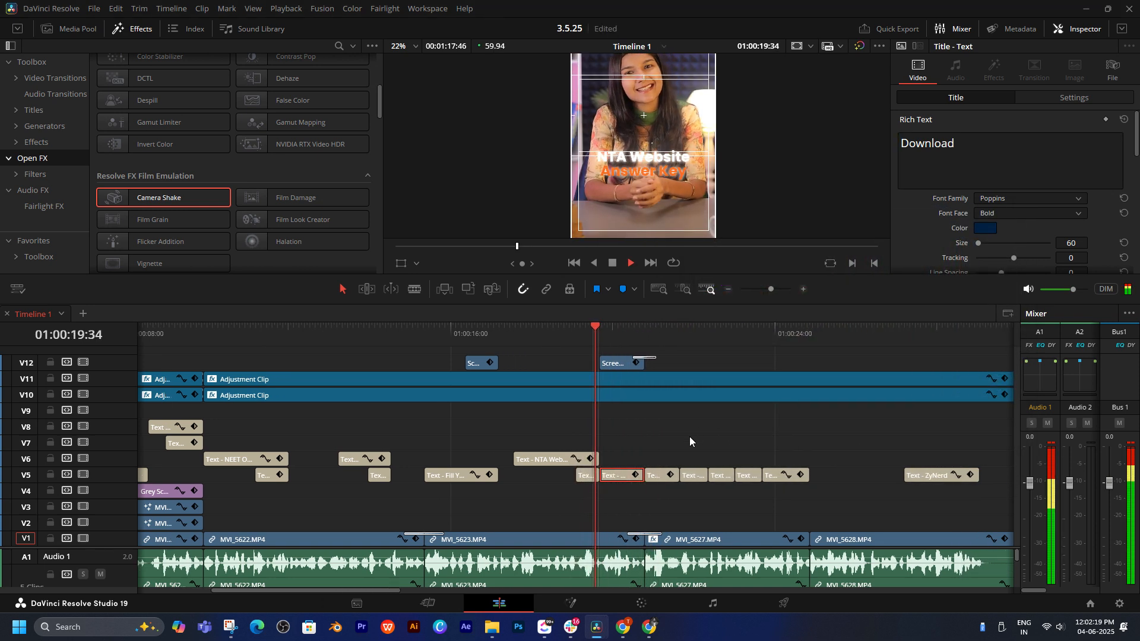
key(space)
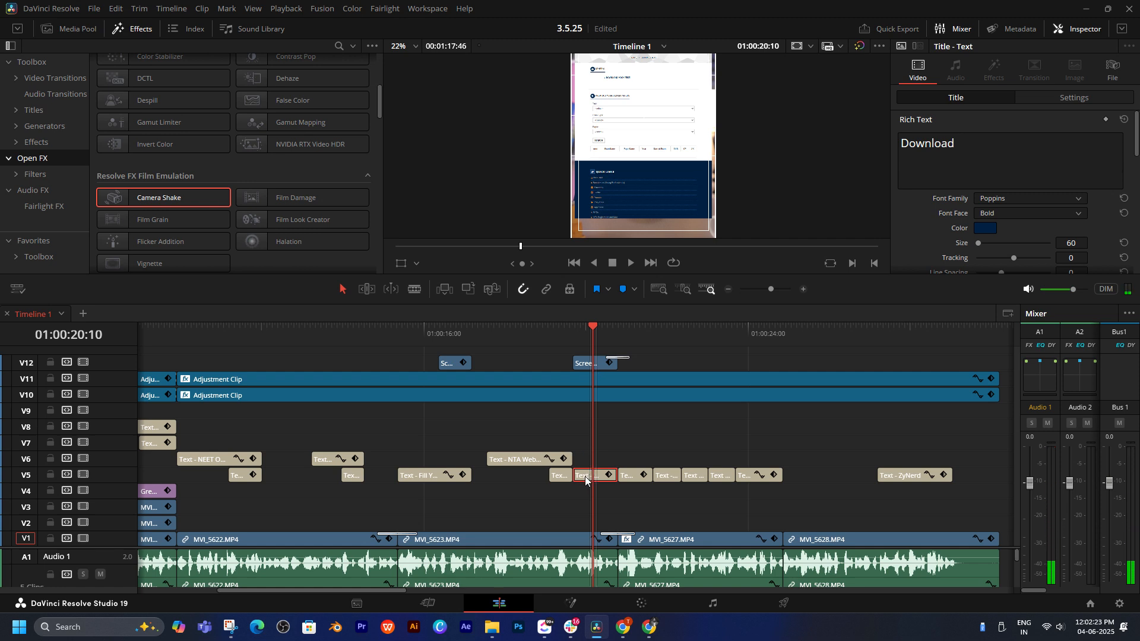
scroll(593, 451, right, 1)
drag(556, 478, 558, 349)
click(540, 332)
key(space)
click(533, 330)
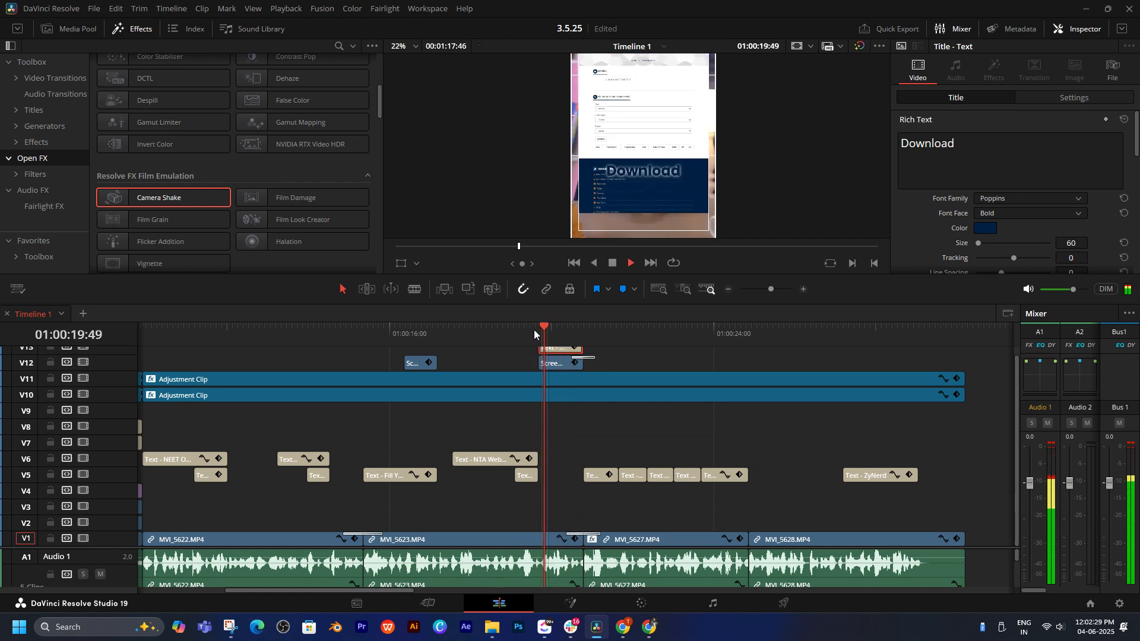
key(space)
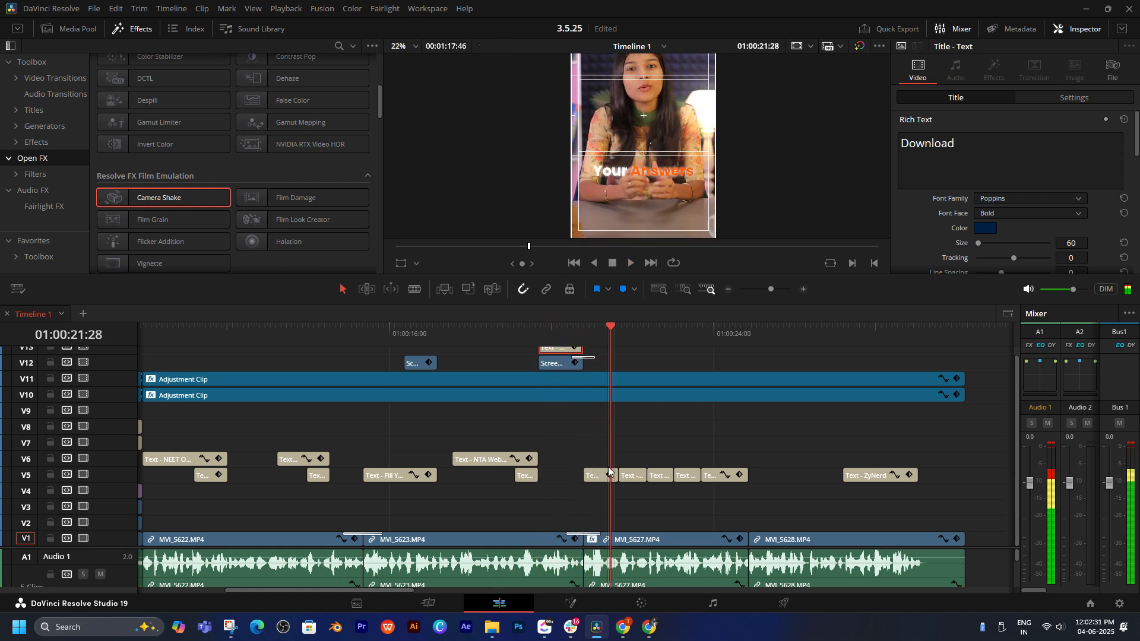
- Recolour the word Answers in the Your Answers title with the copied navy #002041
click(602, 327)
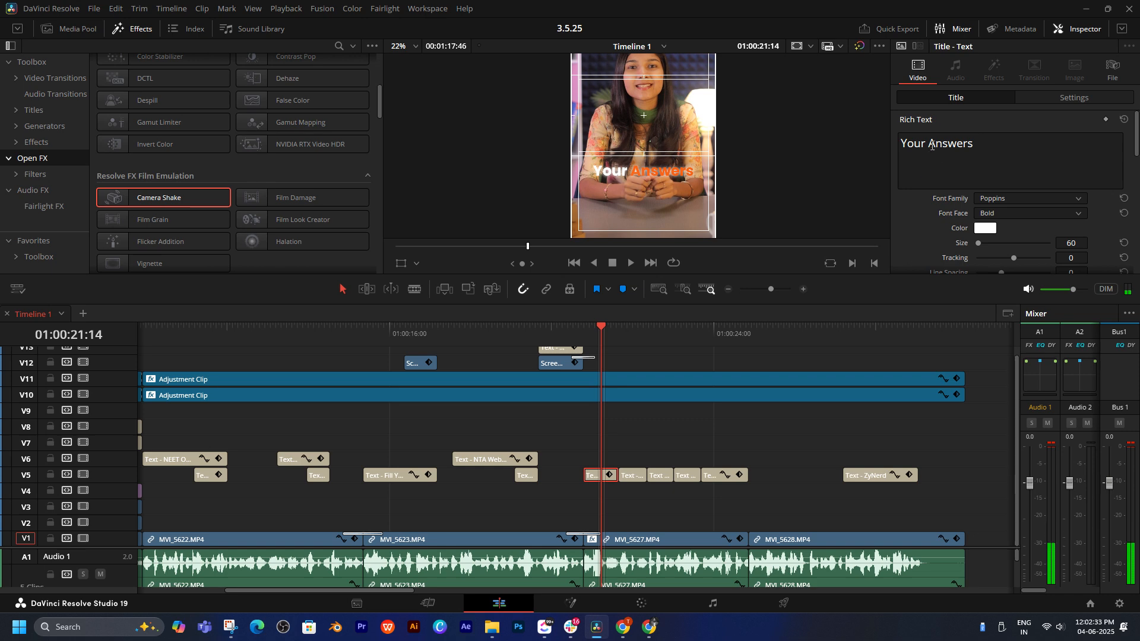
drag(930, 146, 977, 146)
click(985, 228)
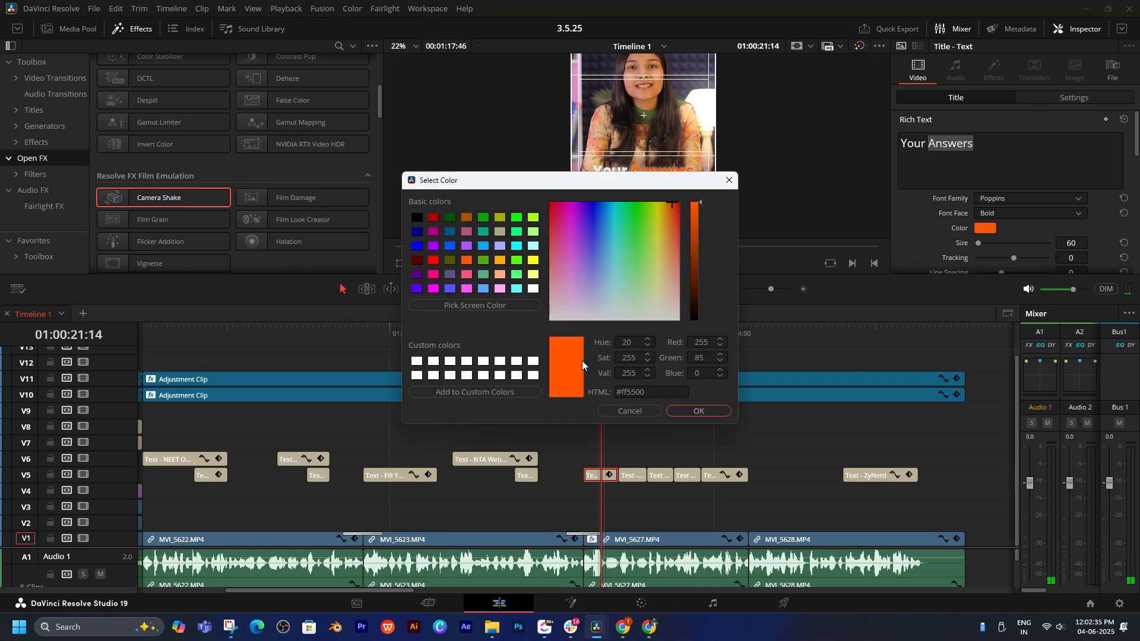
key(ctrl+v)
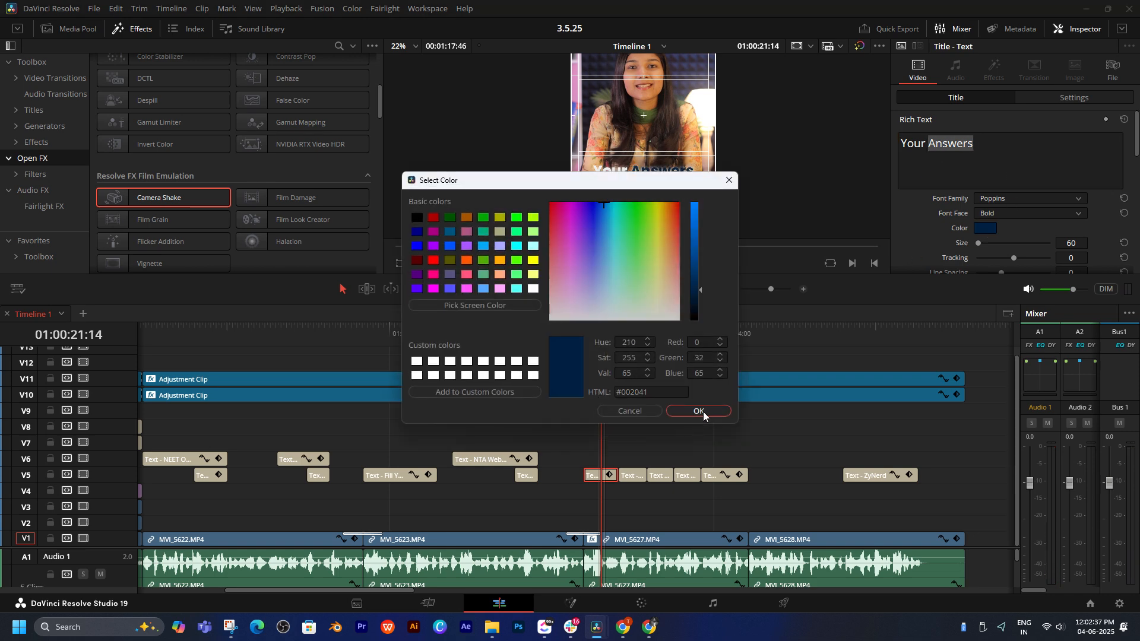
click(703, 412)
- Play the Download and Your Answers titles, including full screen, and continue through the following captions
click(584, 329)
click(681, 441)
key(space)
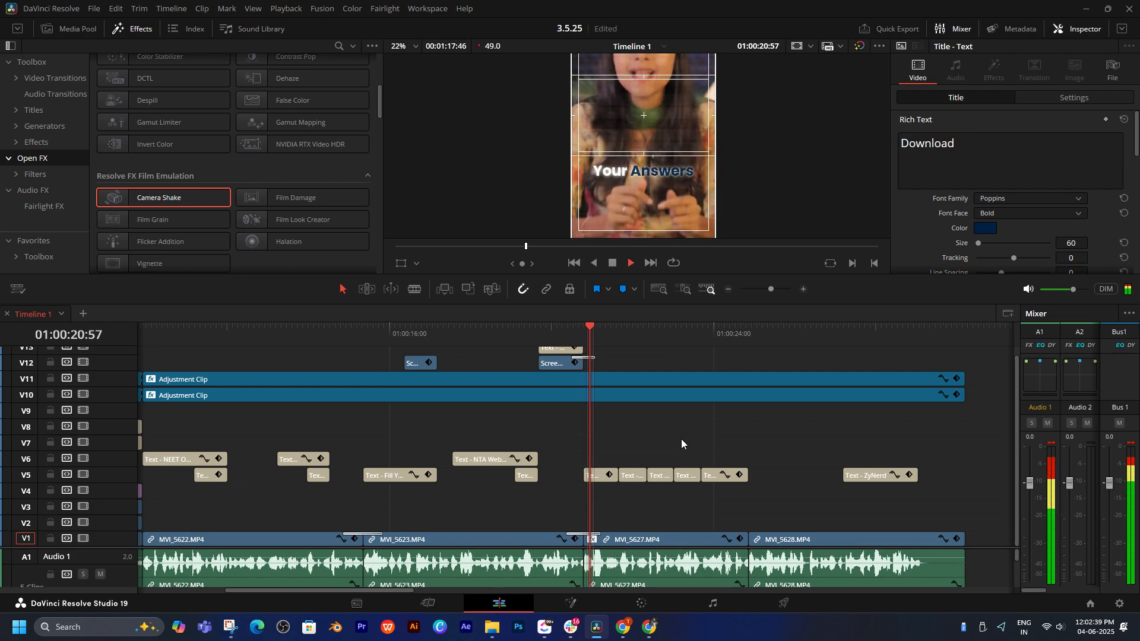
click(566, 331)
key(p)
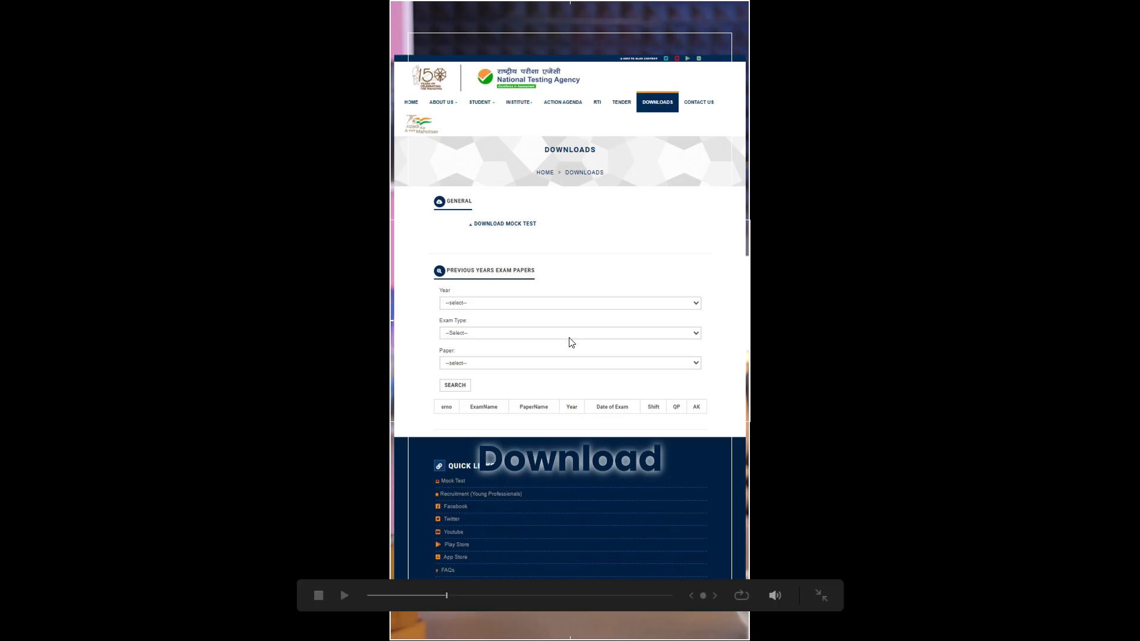
key(space)
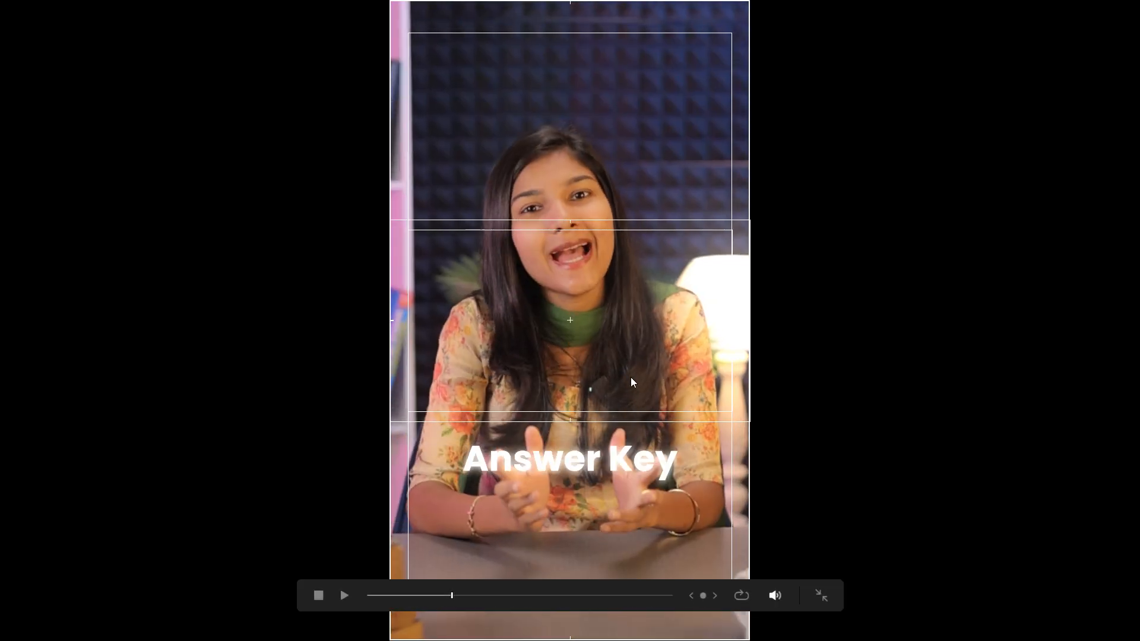
key(Escape)
click(593, 326)
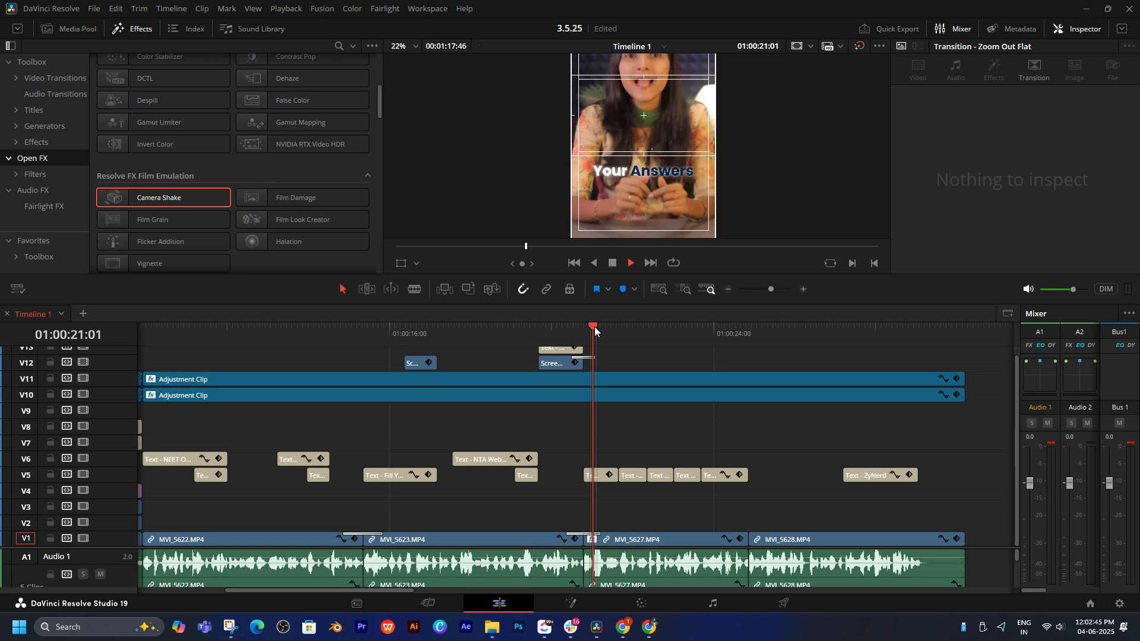
key(space)
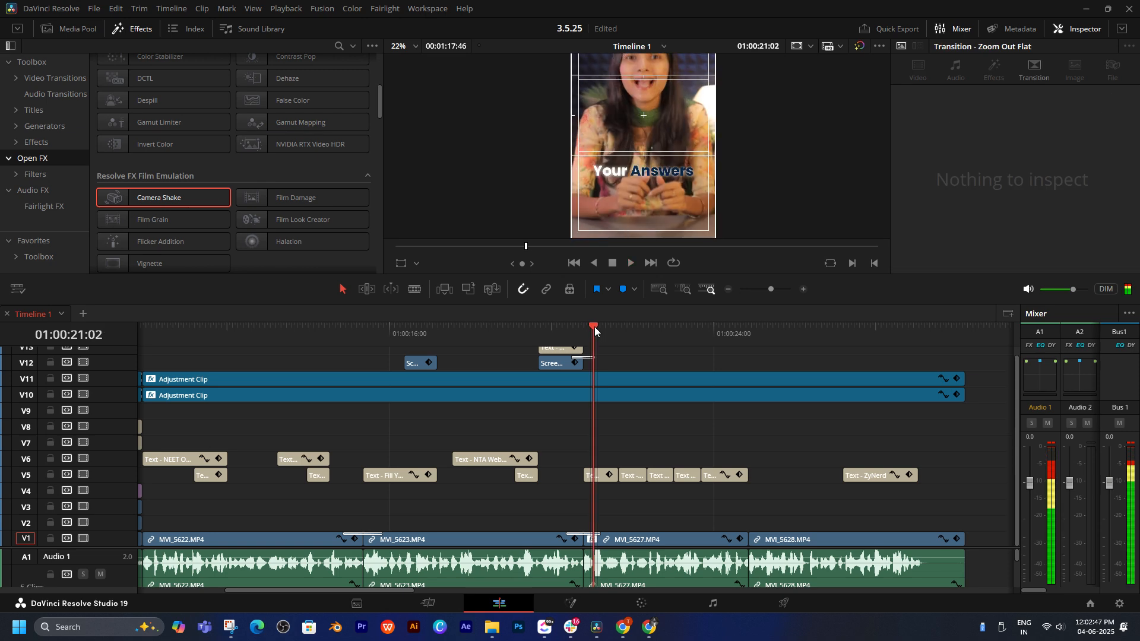
key(space)
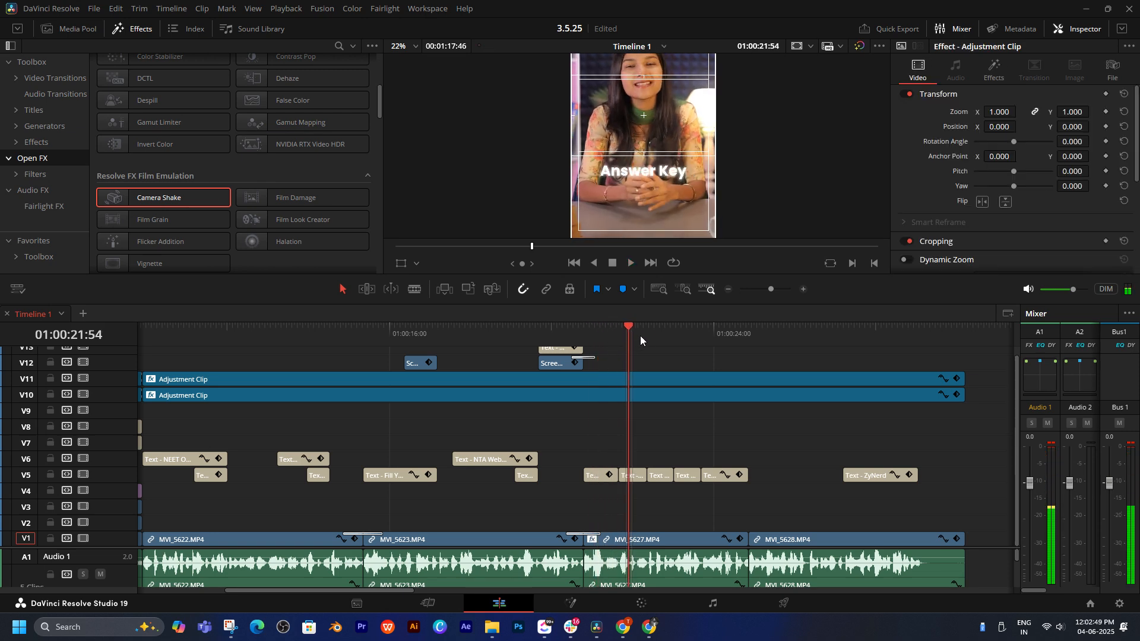
key(space)
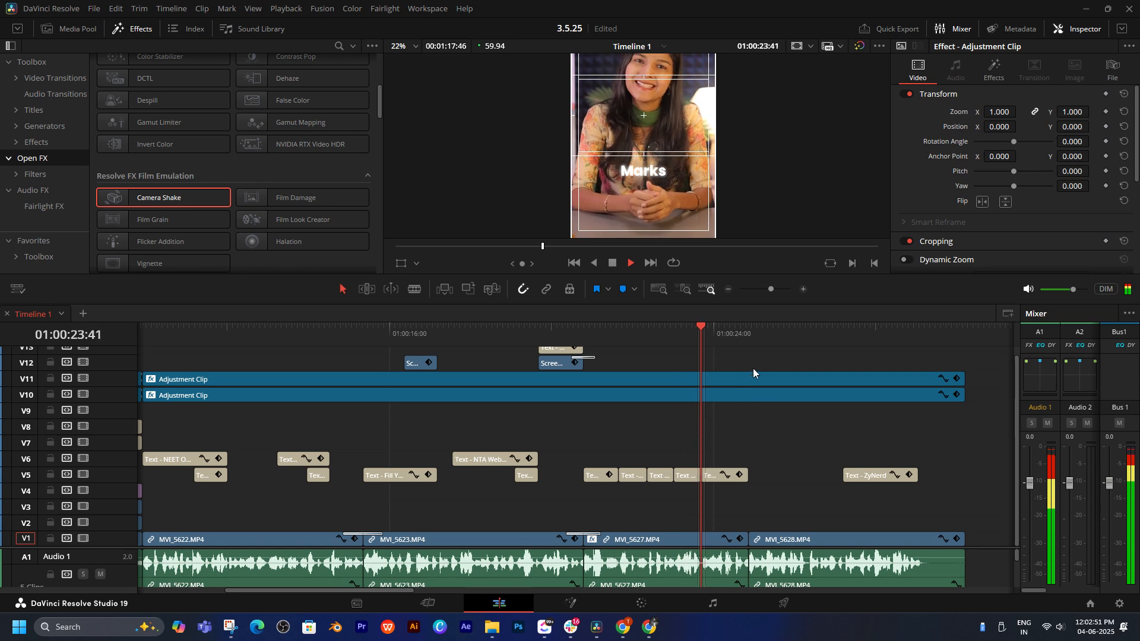
- Set the text colour of the Answer Key title shown beneath NTA Website to #002041
click(872, 336)
drag(870, 337, 496, 361)
key(space)
key(space)
click(525, 478)
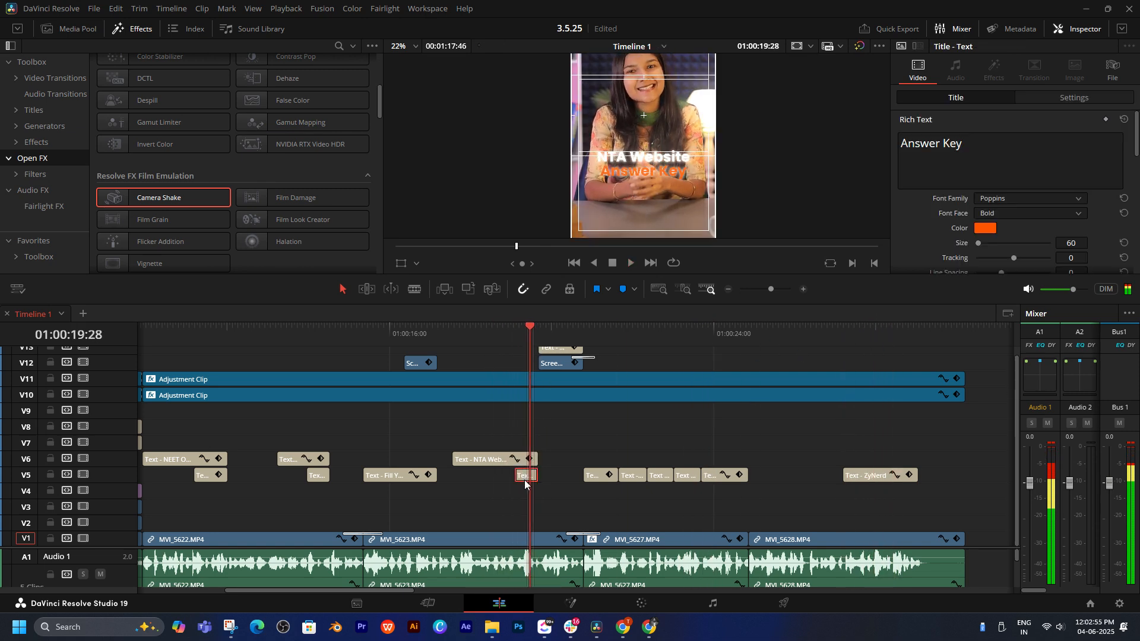
click(985, 229)
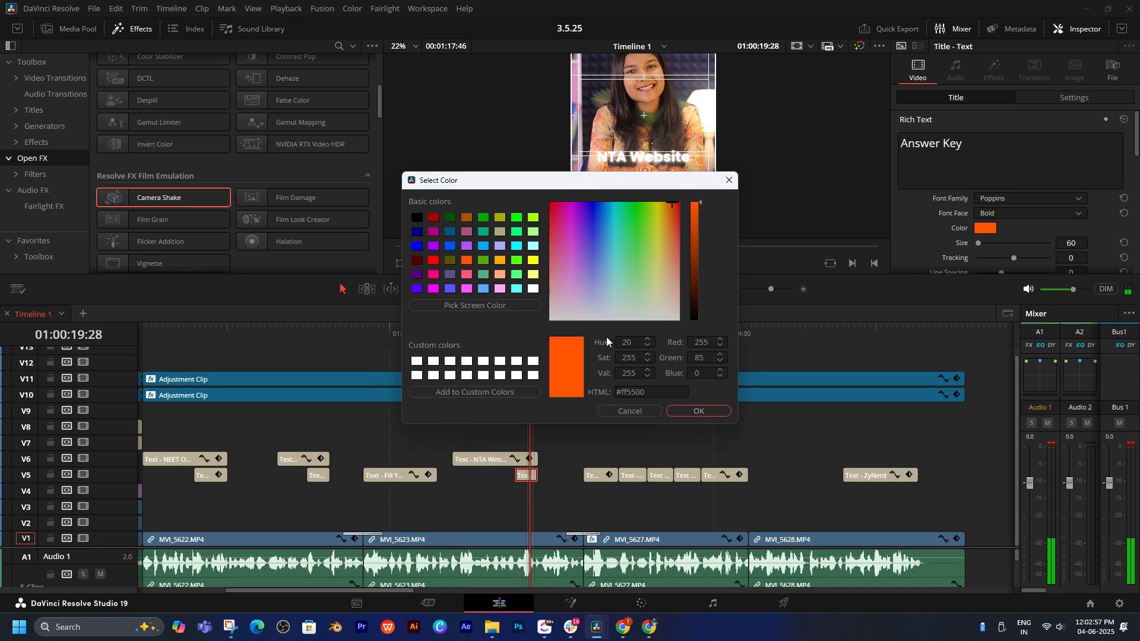
key(ctrl+v)
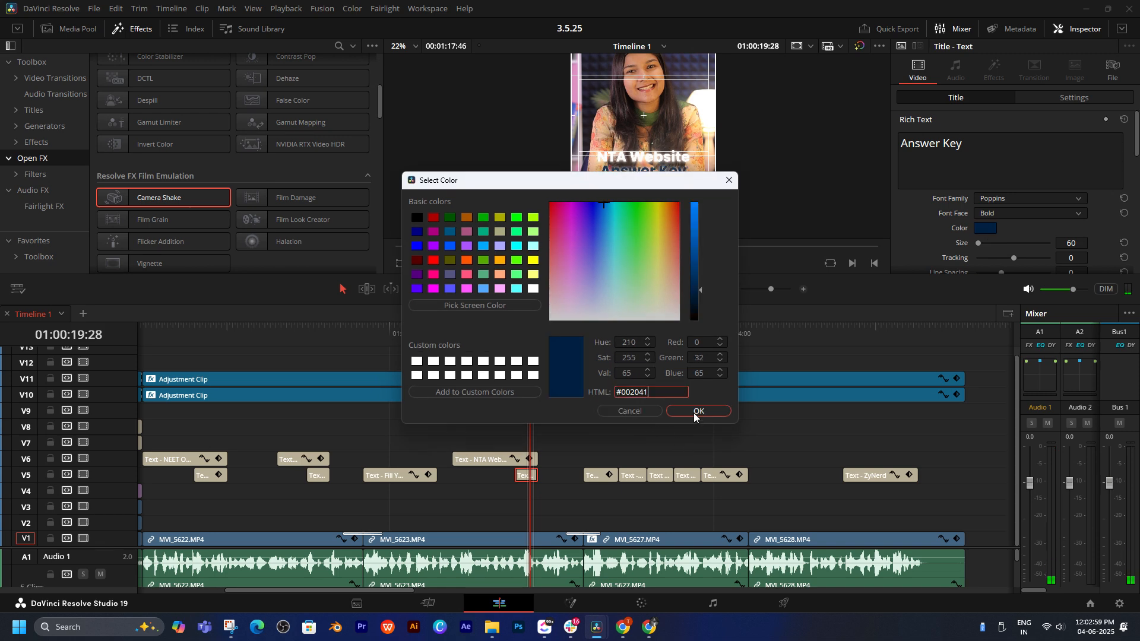
click(694, 412)
- Play the Answer Key title beneath NTA Website and review the earlier captions back to the Provisional title
click(535, 429)
click(504, 336)
key(space)
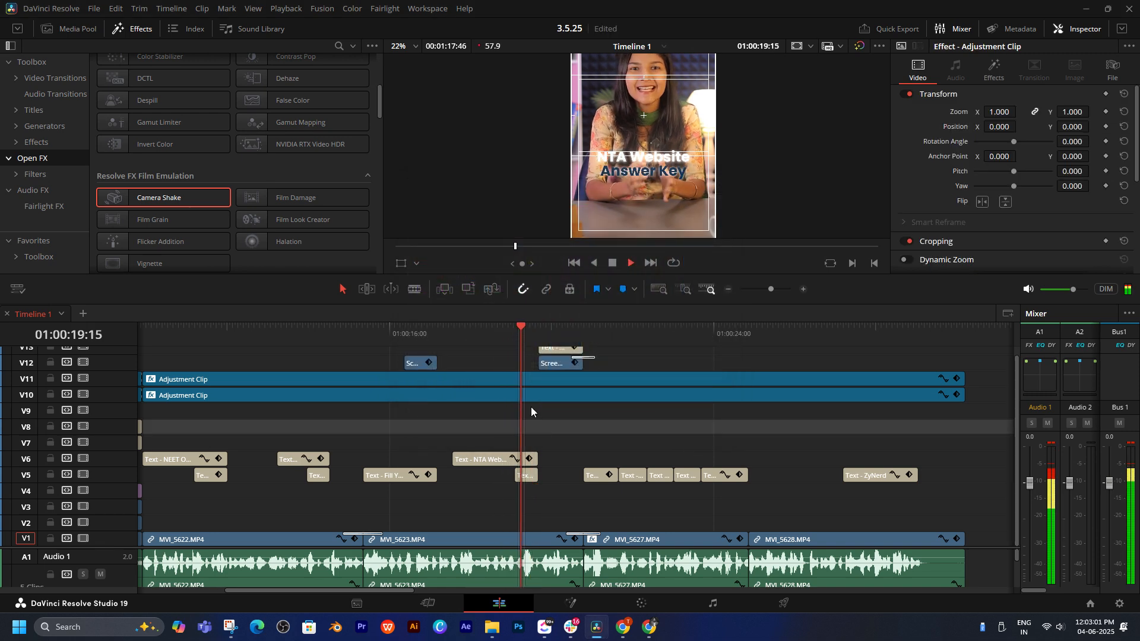
drag(532, 407, 677, 400)
key(space)
drag(605, 329, 518, 329)
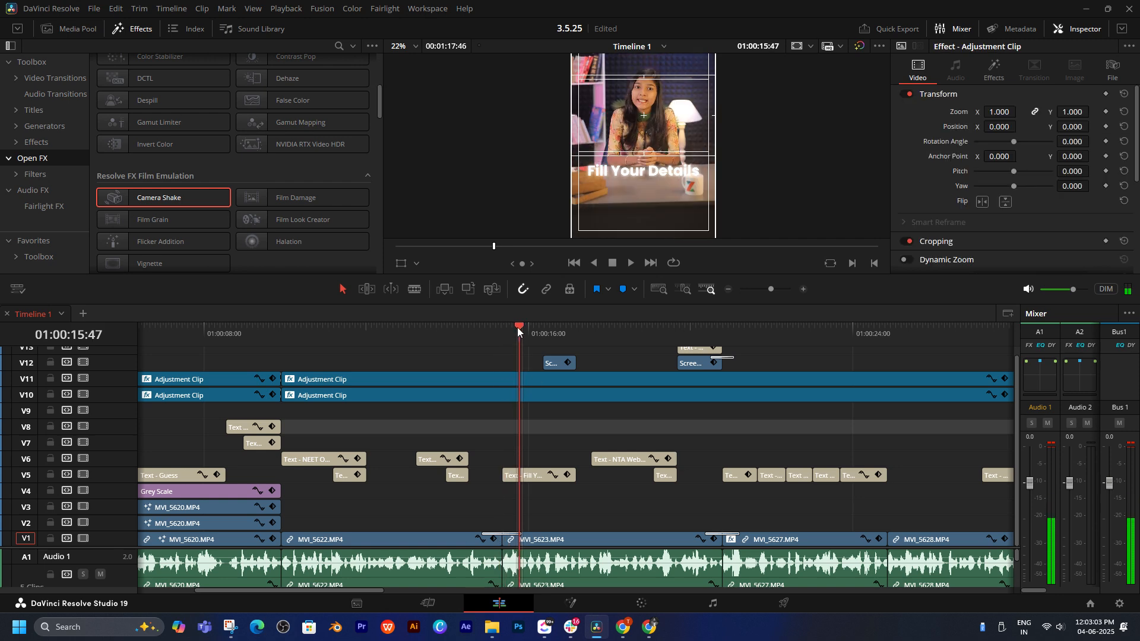
key(space)
key(space)
click(434, 328)
drag(469, 424, 572, 426)
key(space)
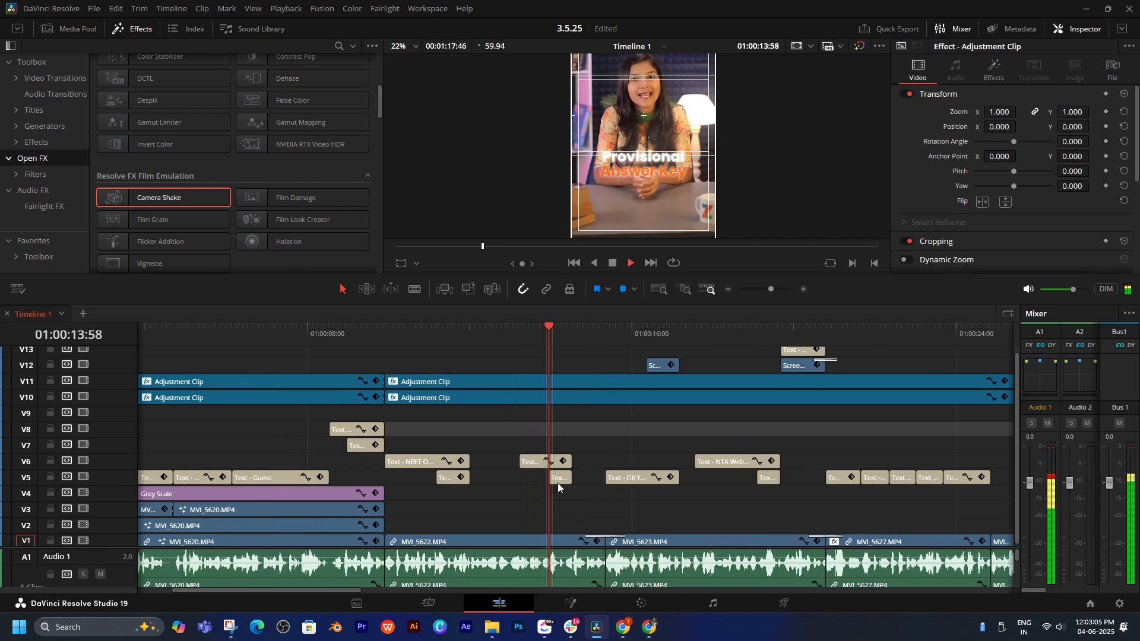
- Set the text colour of the Answer Key title beneath Provisional to #002041 and play that section
key(space)
click(557, 478)
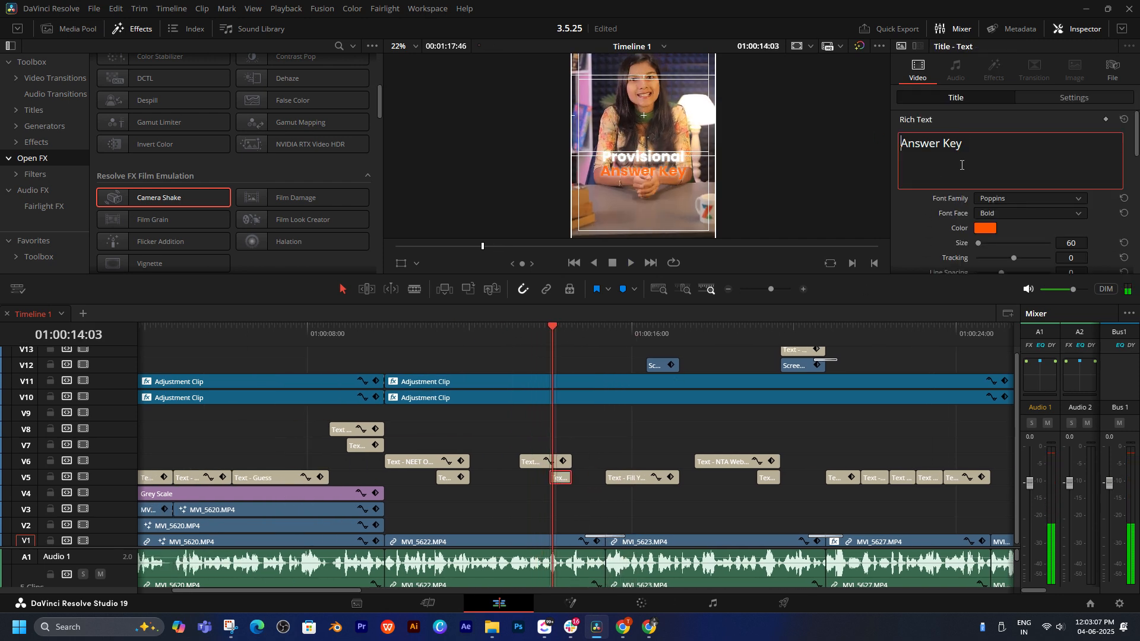
click(988, 230)
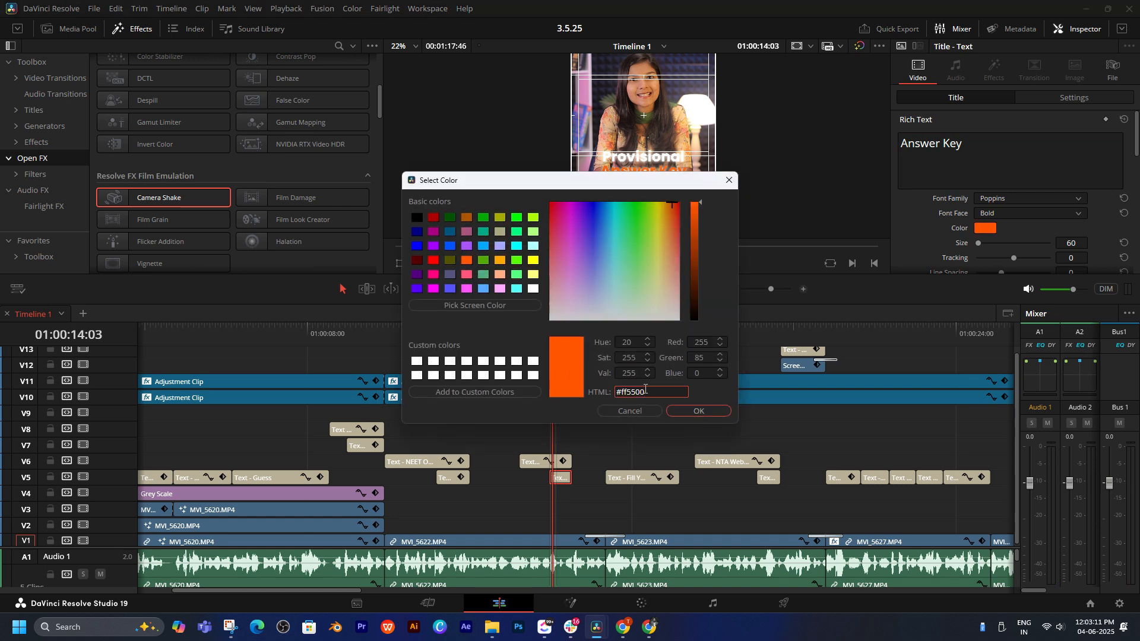
text(#002041)
click(716, 412)
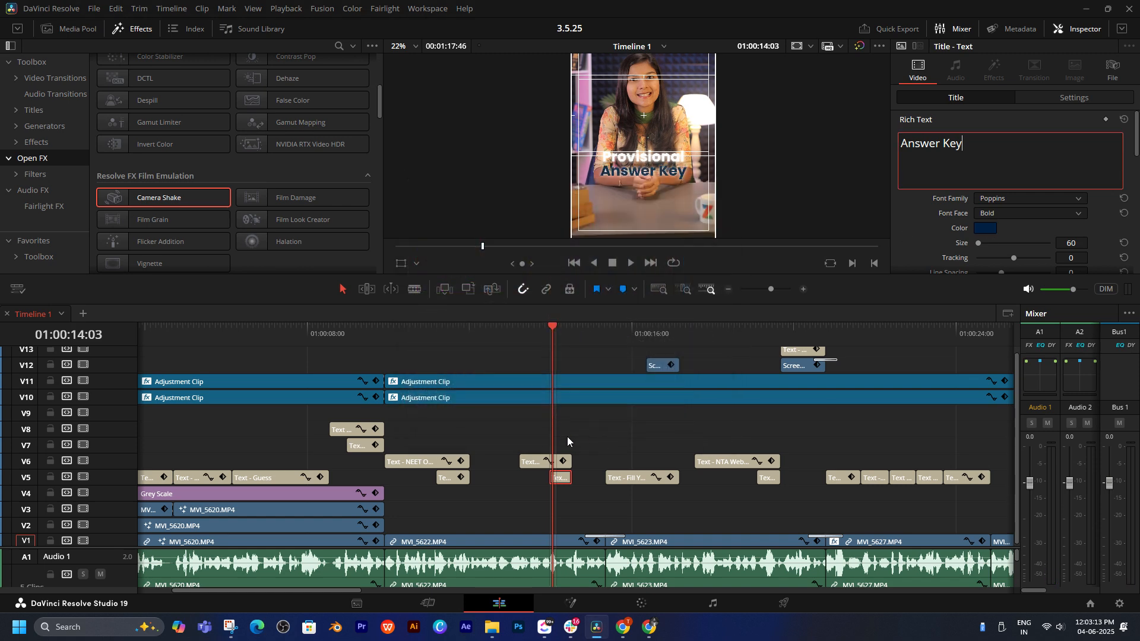
click(568, 436)
click(536, 326)
key(space)
key(space)
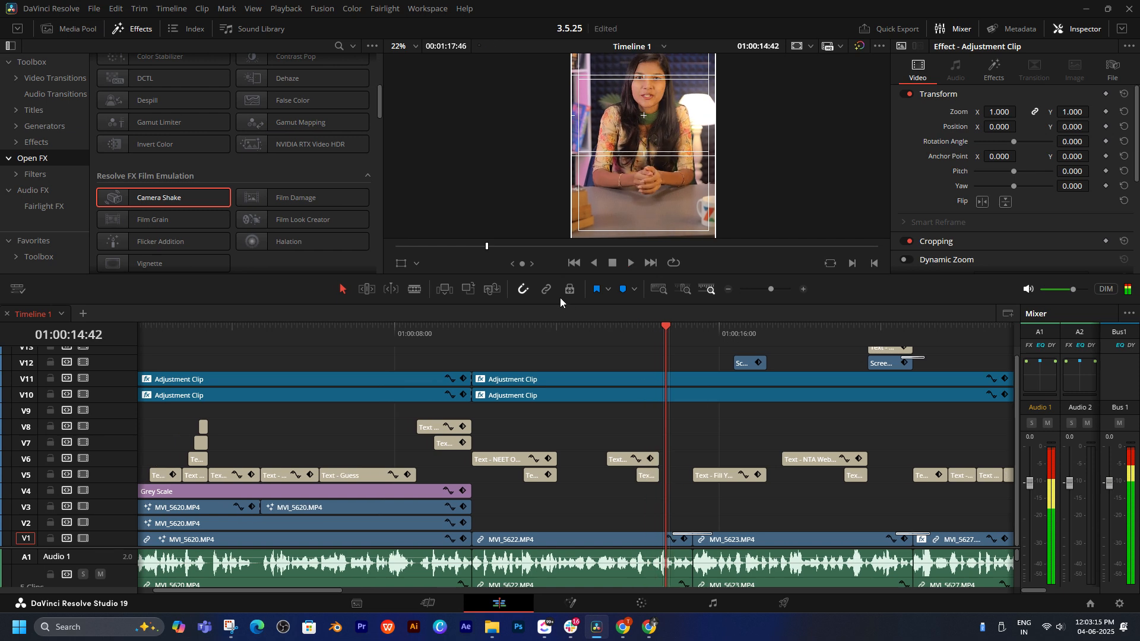
- Set the text colour of the Answer Key title beneath NEET Official to #002041
click(535, 331)
click(531, 475)
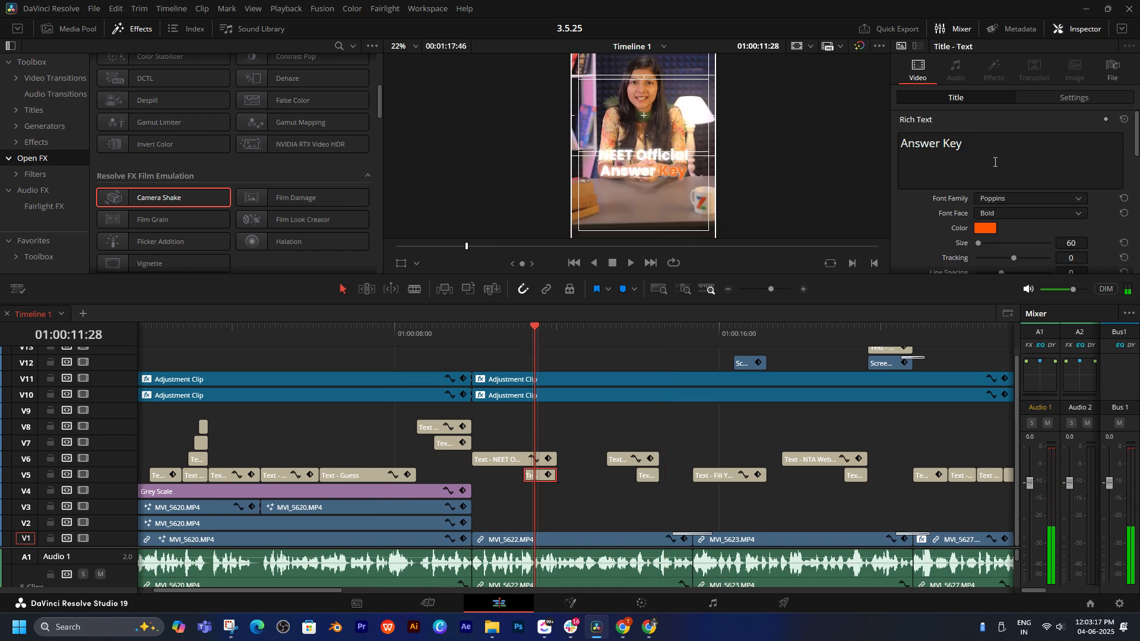
click(985, 230)
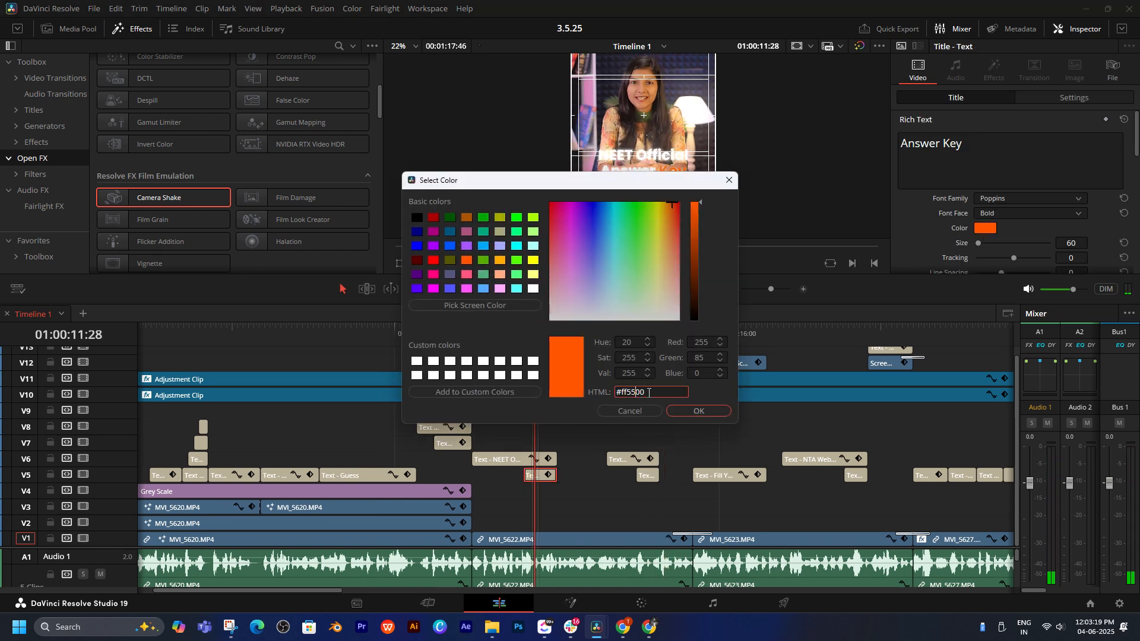
key(ctrl+v)
click(703, 414)
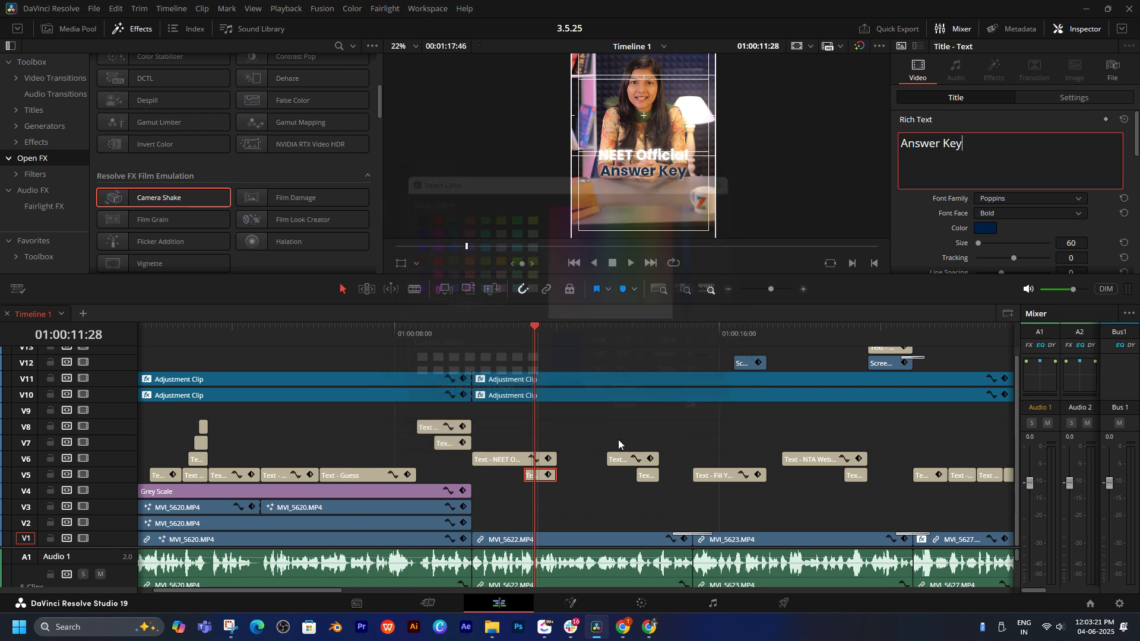
click(618, 439)
- Review the Just Chill titles and play the timeline full screen from the start through the ZyNerd title
click(522, 333)
key(space)
click(430, 337)
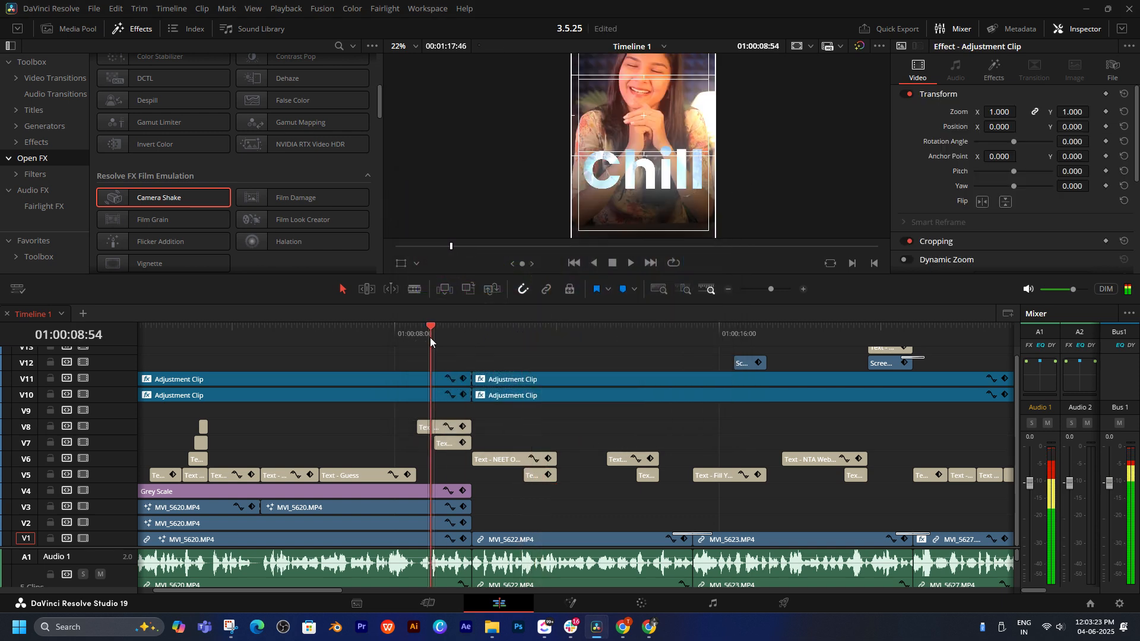
scroll(496, 426, left, 3)
key(space)
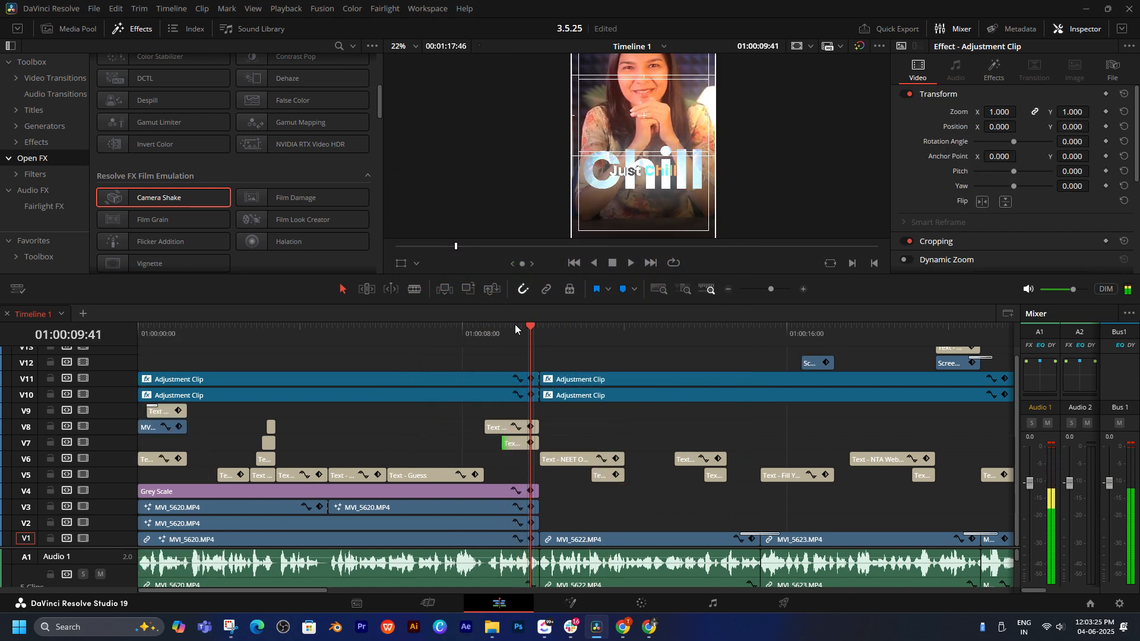
drag(500, 331, 136, 344)
key(ctrl+f)
key(space)
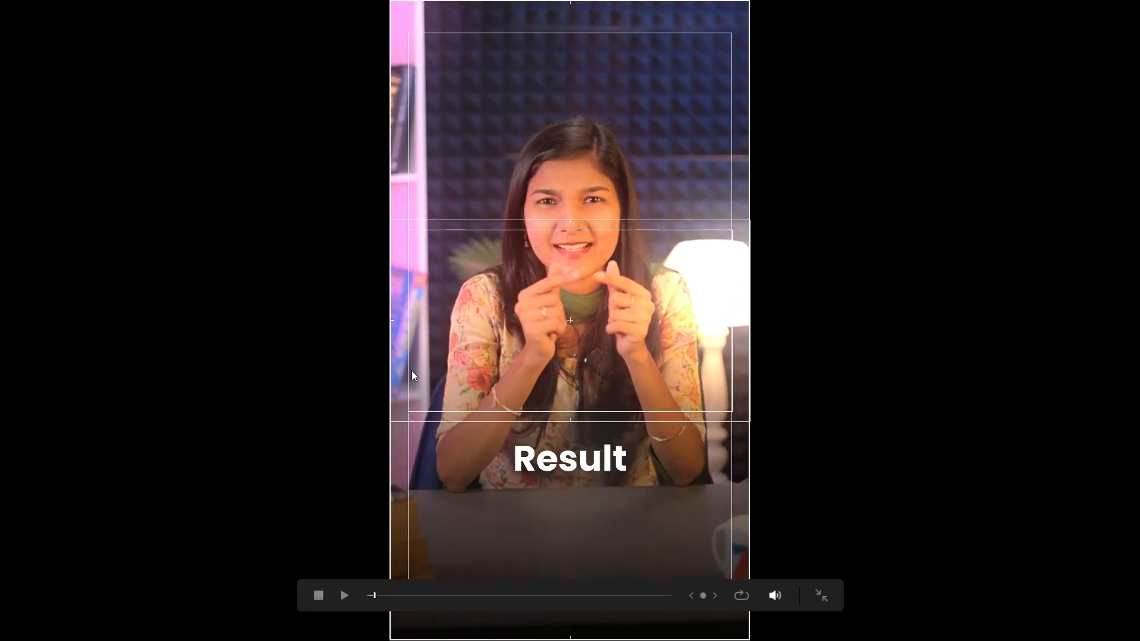
key(space)
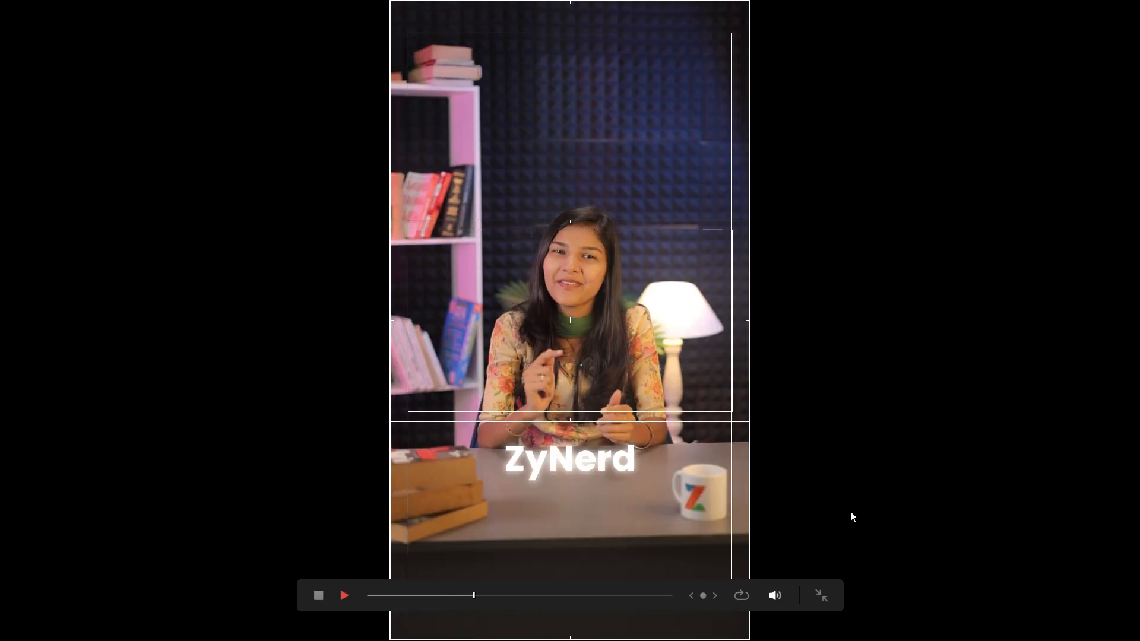
key(space)
click(821, 595)
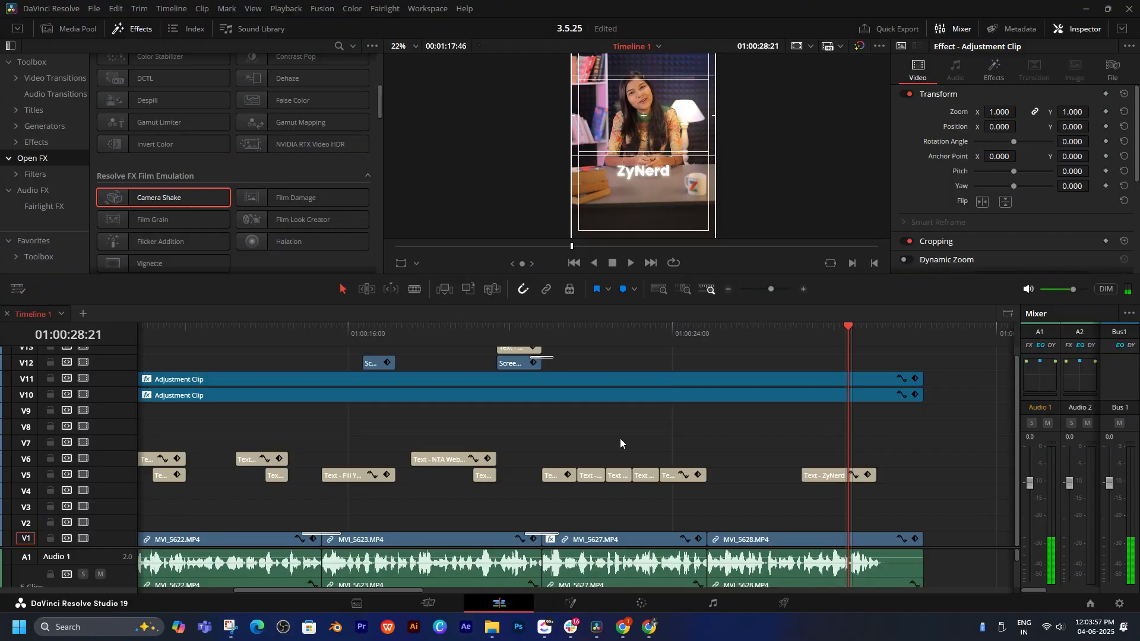
- Fit the whole frame in the viewer, select MVI_5628.MP4 and replay the cut from the Predict title into that clip
click(636, 333)
key(space)
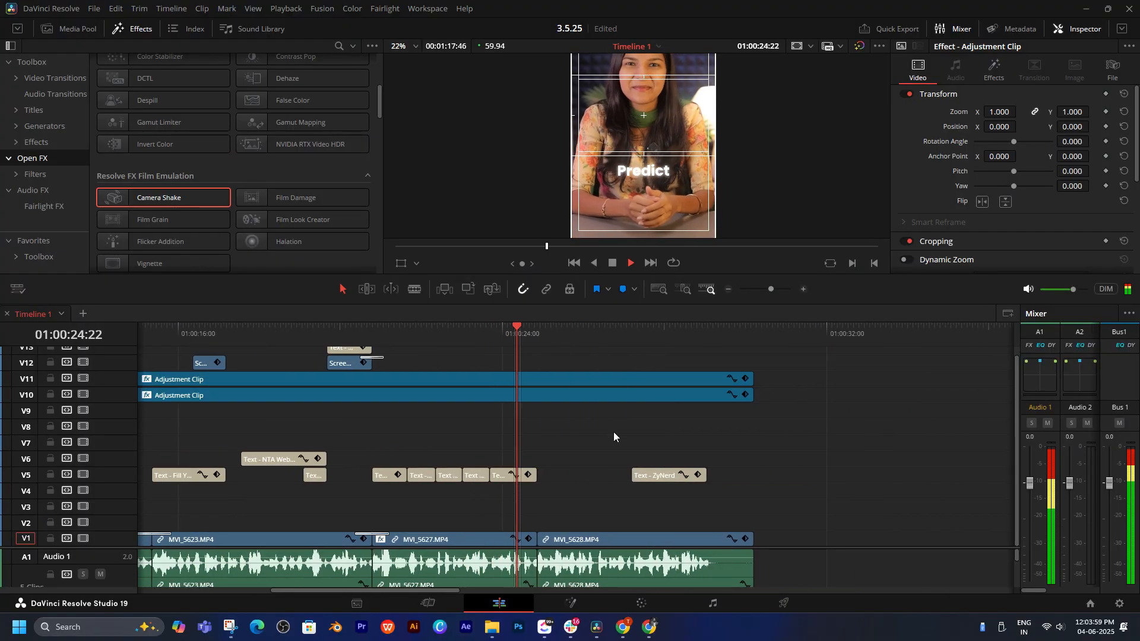
key(space)
key(z)
key(space)
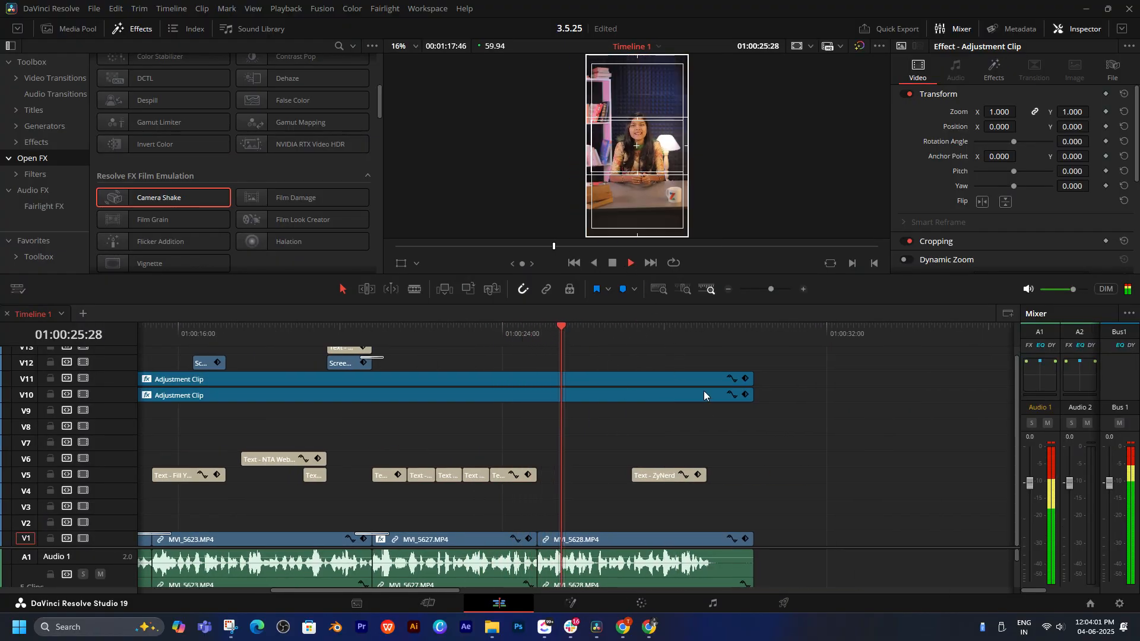
key(space)
click(606, 533)
click(515, 333)
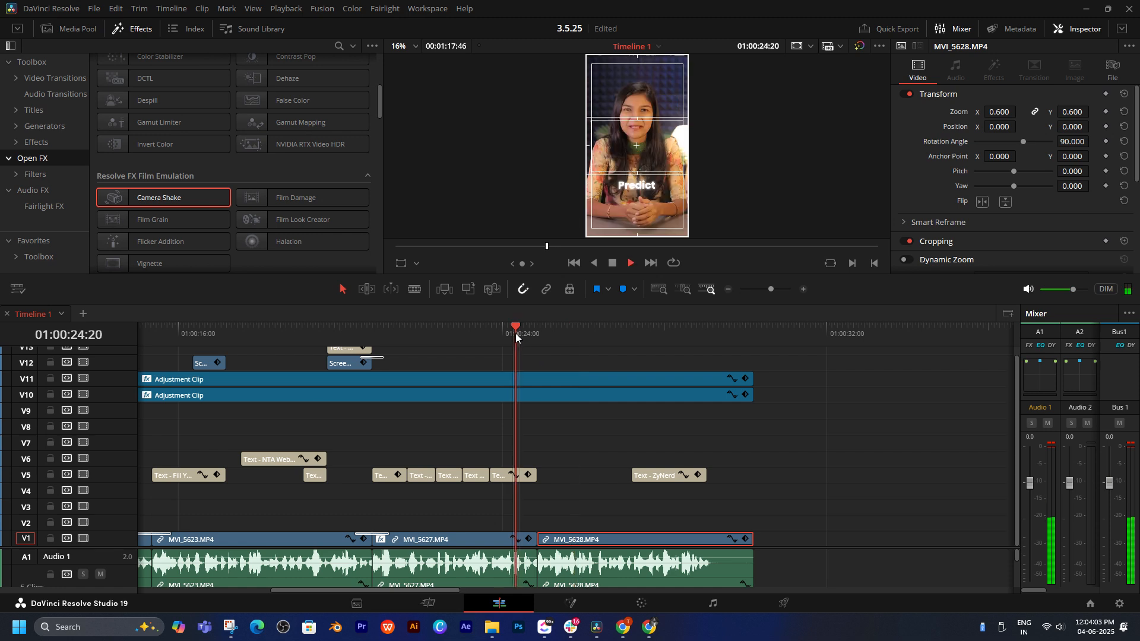
key(space)
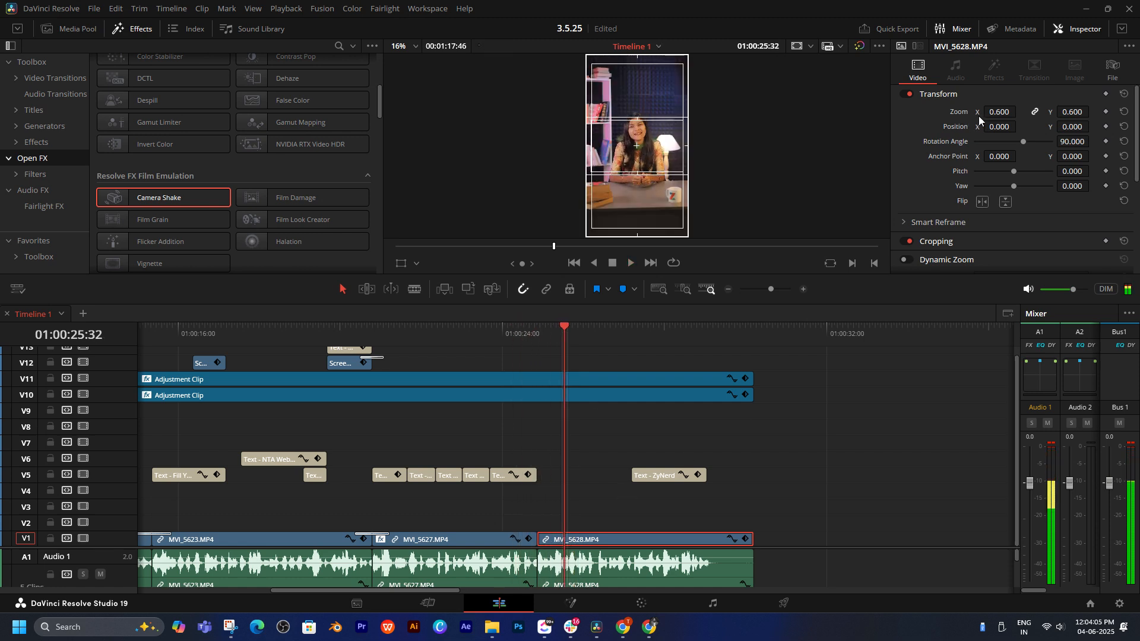
key(space)
key(ctrl+equal)
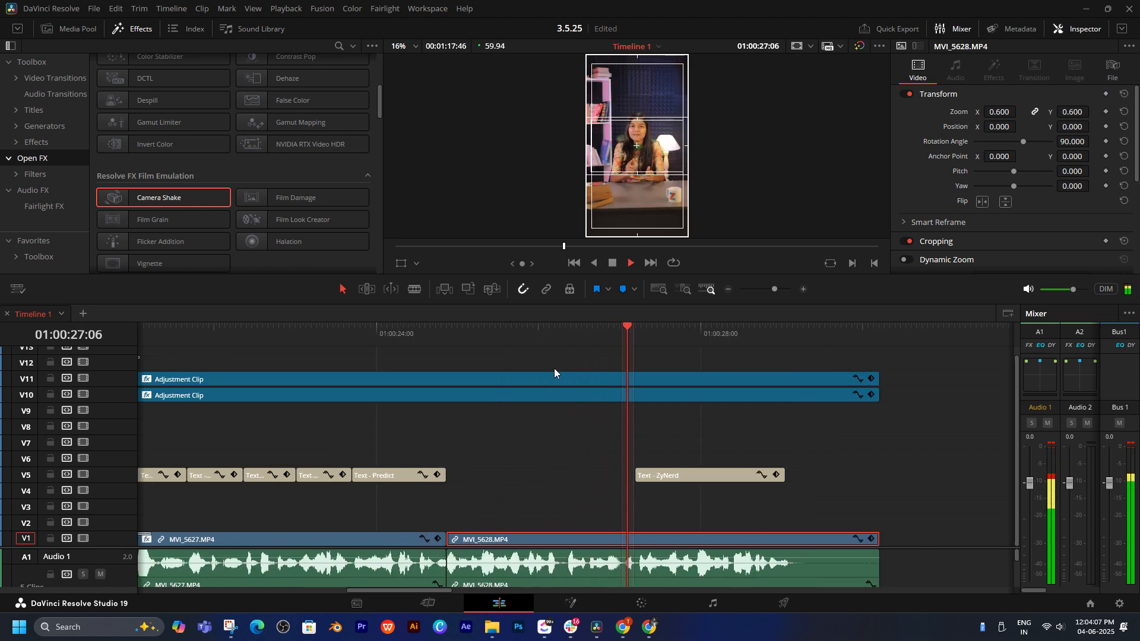
click(508, 336)
click(453, 332)
click(406, 333)
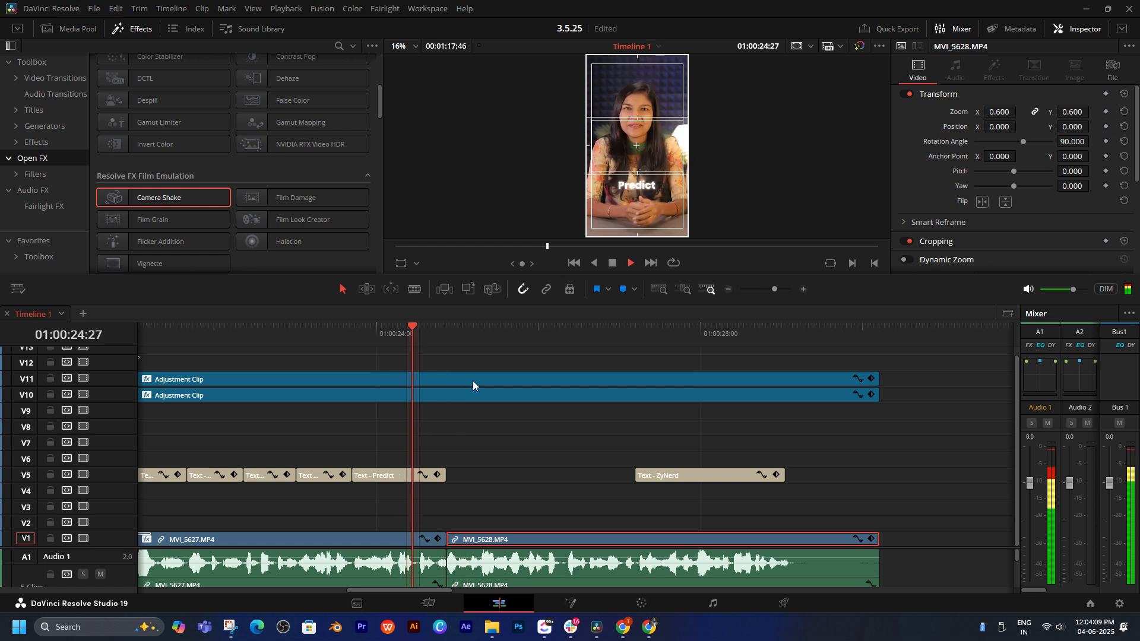
key(space)
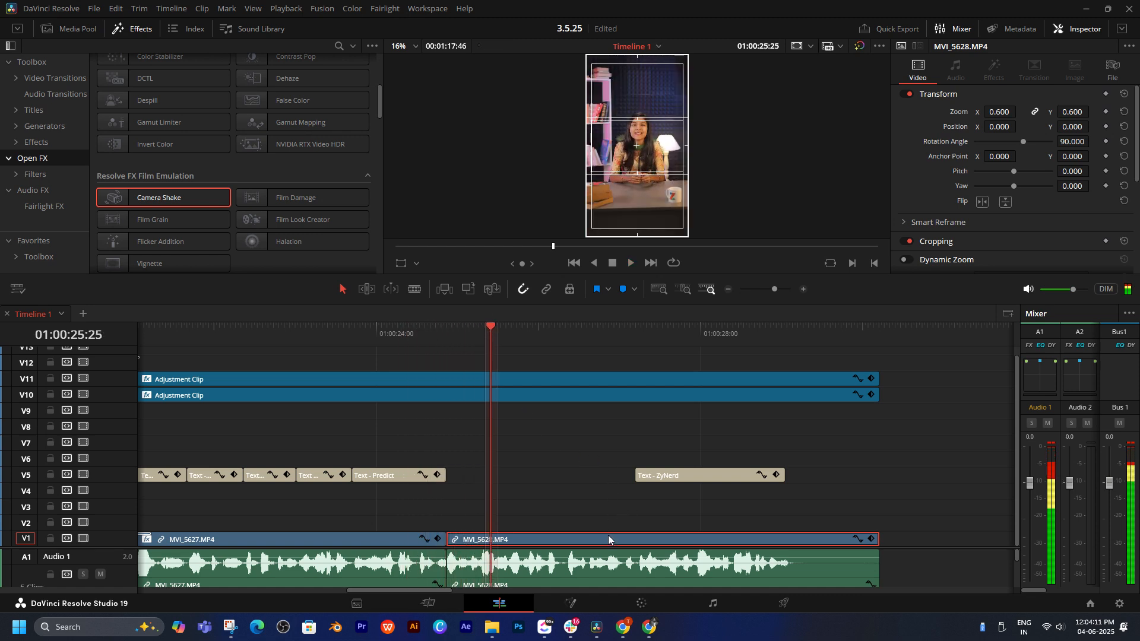
- Set the zoom of MVI_5628.MP4 to 0.700 and its X position to -7
text(.)
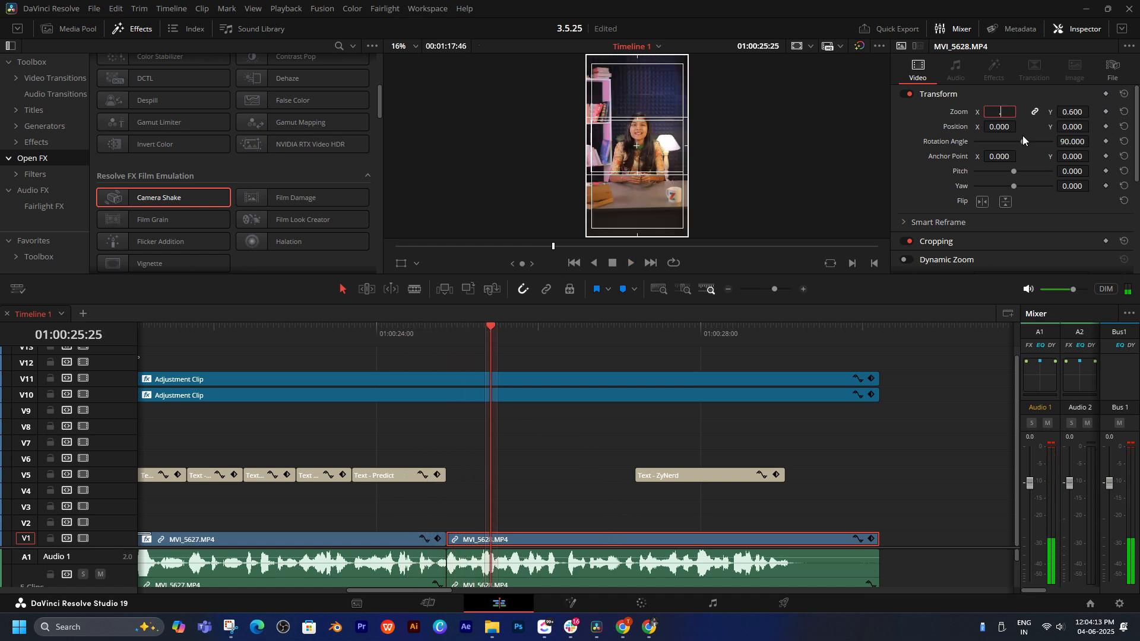
text(7)
key(Return)
drag(1000, 129, 996, 129)
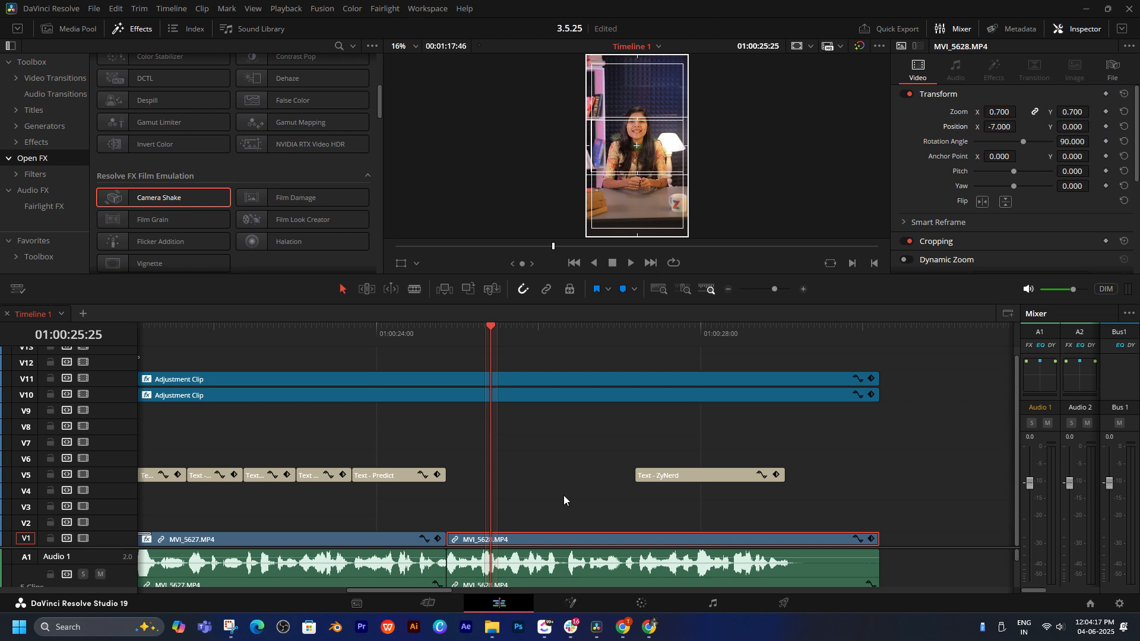
- Increase the height of the video tracks and play the reframed cut into MVI_5628.MP4
scroll(565, 501, up, 5)
scroll(568, 501, down, 1)
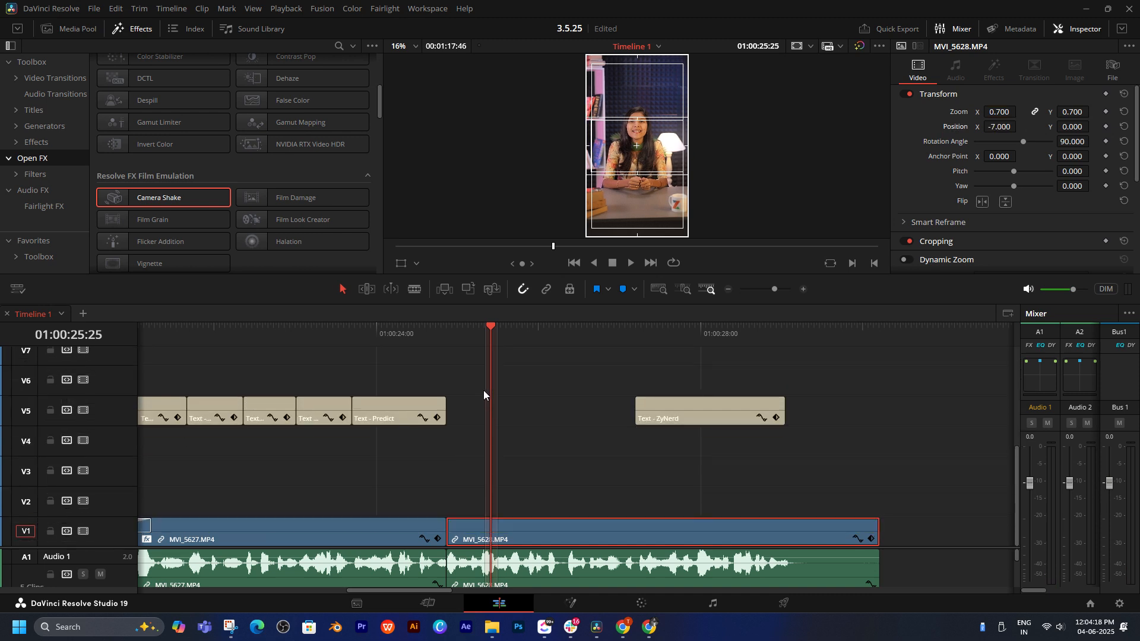
click(404, 333)
key(space)
scroll(555, 422, left, 1)
key(space)
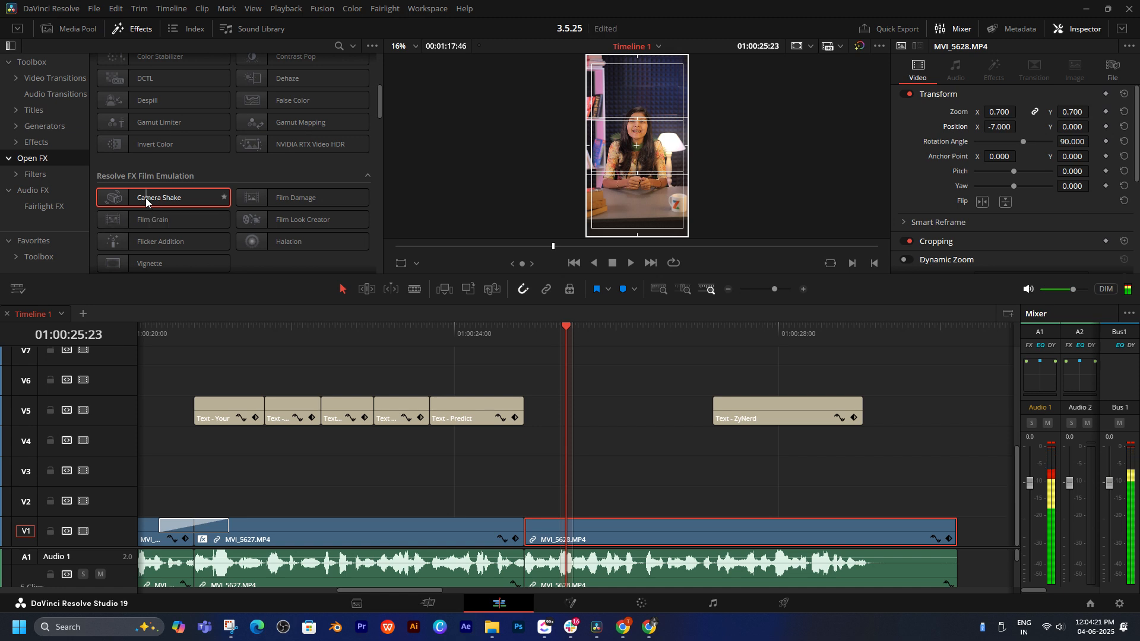
- Add a Push transition at the cut between MVI_5627.MP4 and MVI_5628.MP4 and play it
drag(147, 202, 544, 528)
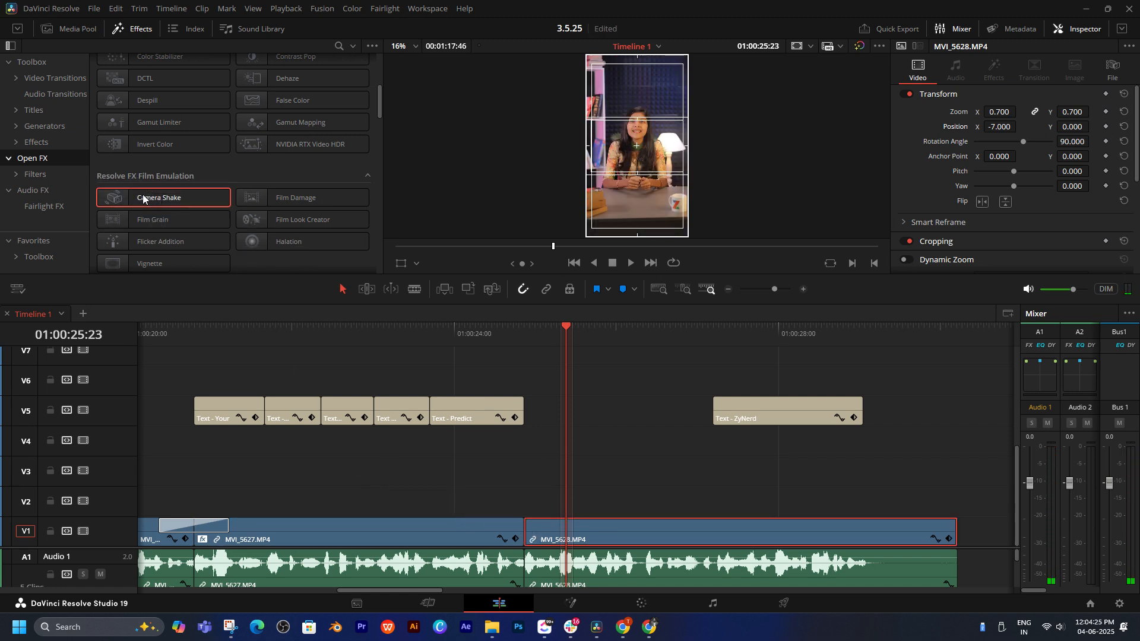
click(35, 78)
scroll(184, 171, down, 5)
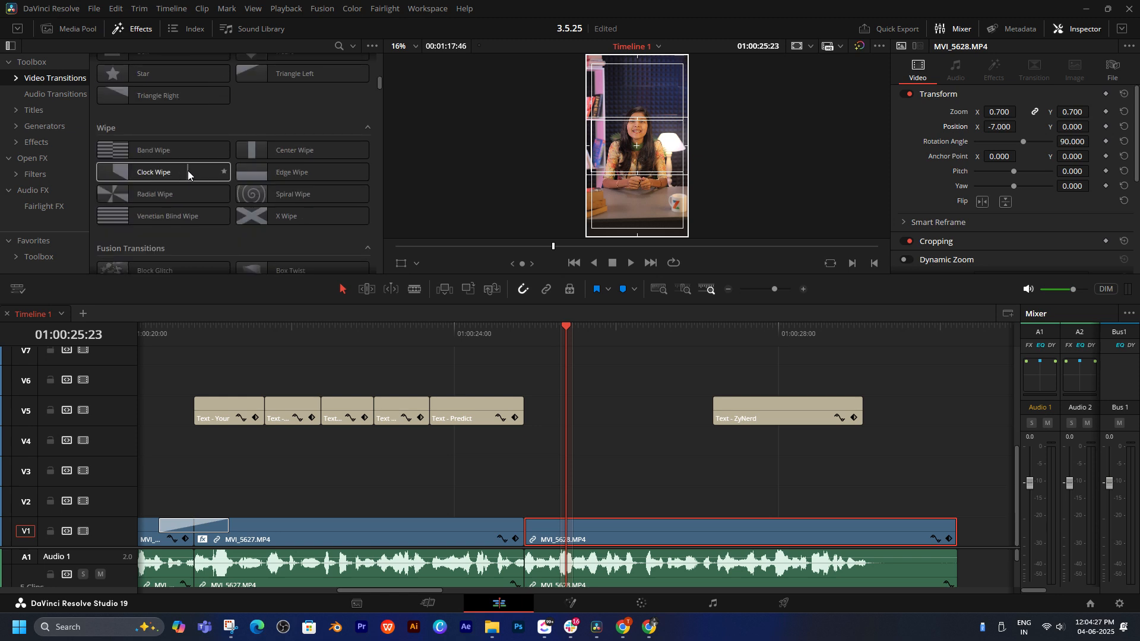
scroll(299, 175, down, 4)
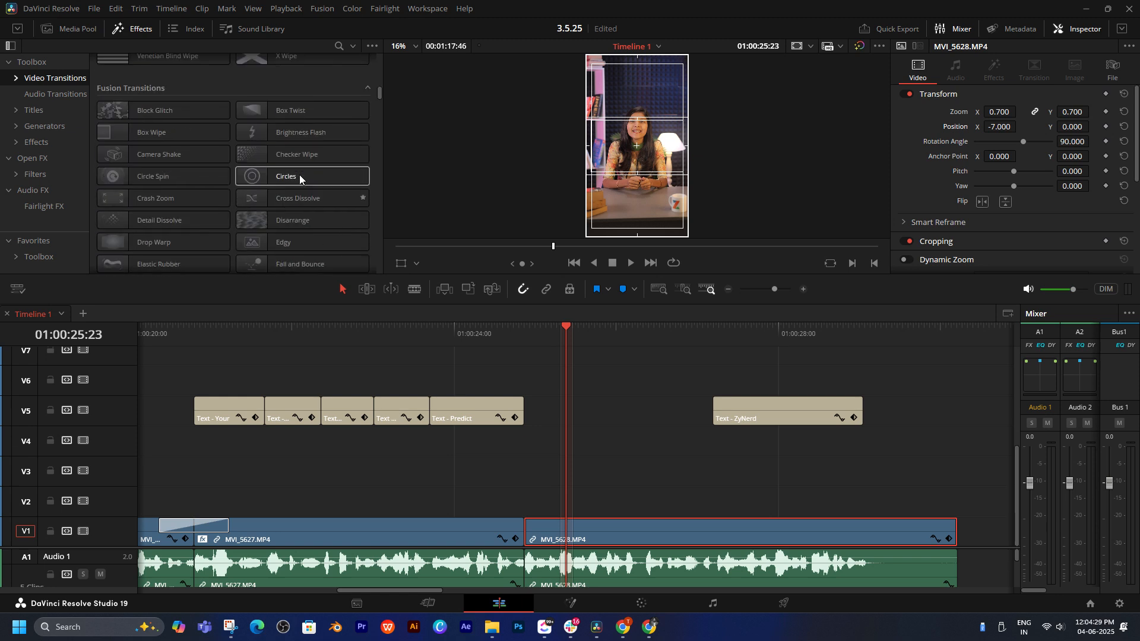
scroll(299, 175, down, 5)
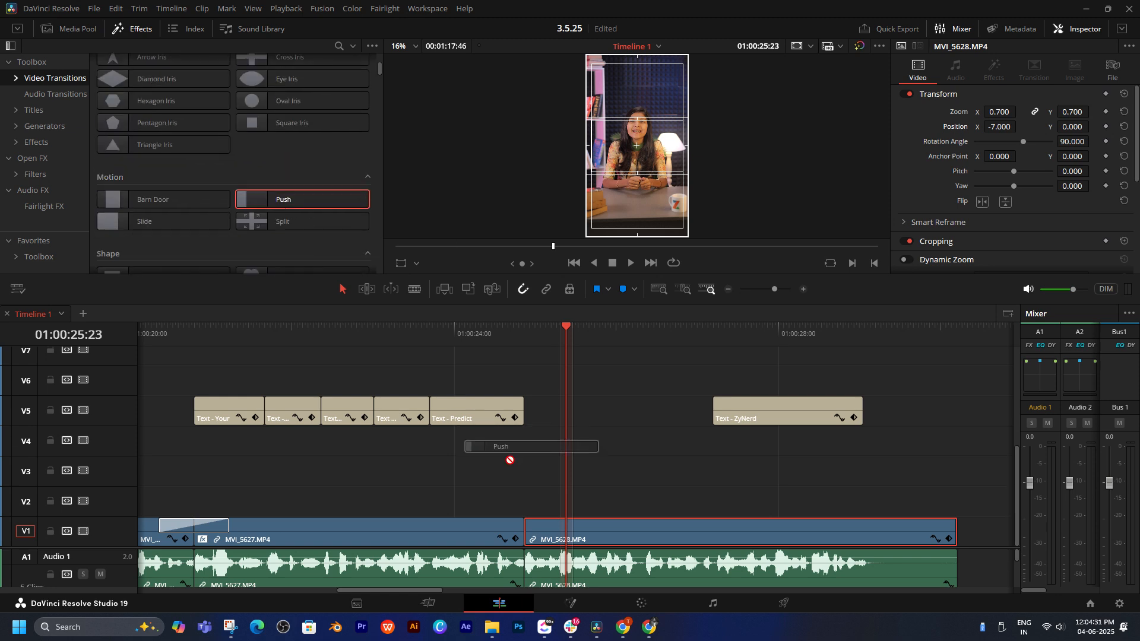
drag(509, 459, 518, 513)
click(476, 329)
key(space)
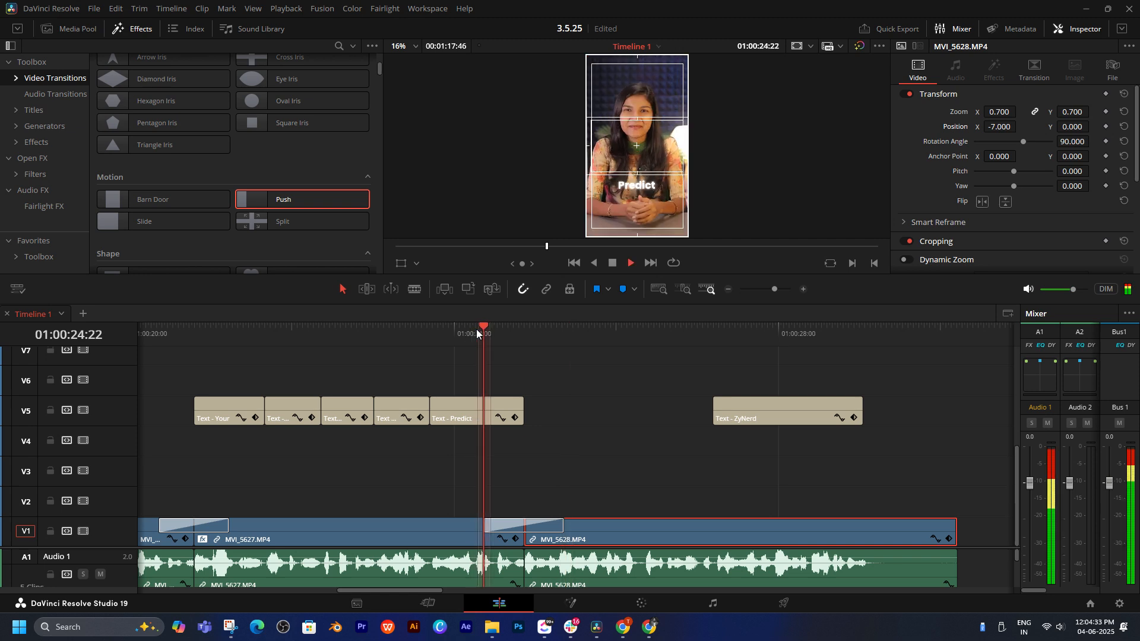
click(486, 332)
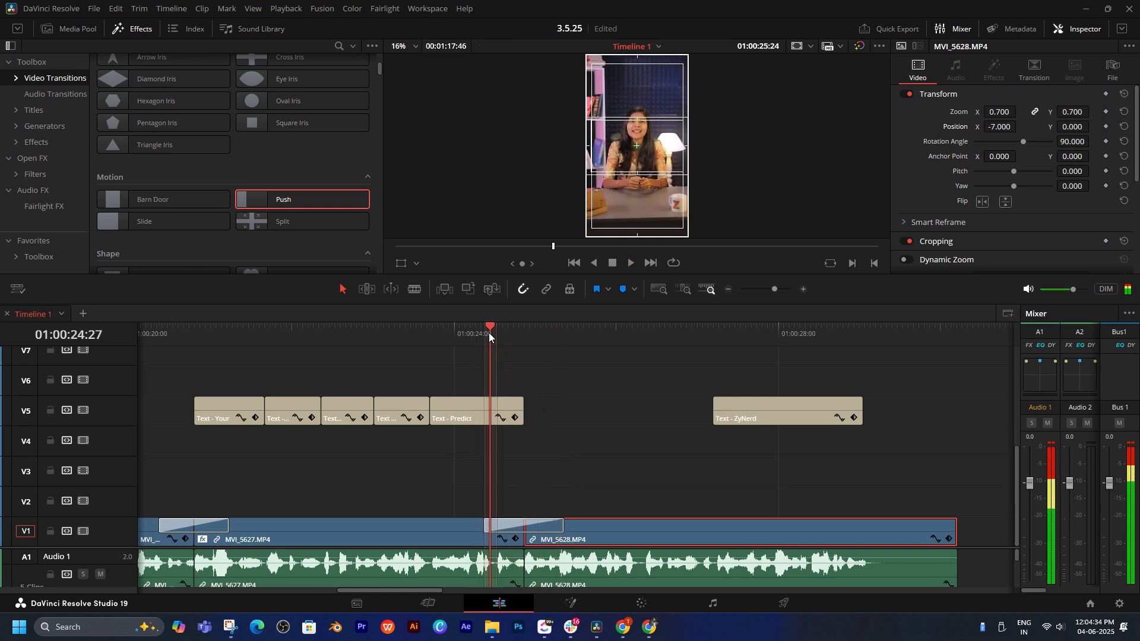
- Set the Push transition to Push Down with a feathered border of about 127, motion blur of 0.763 and In & Out easing
click(522, 331)
click(1033, 69)
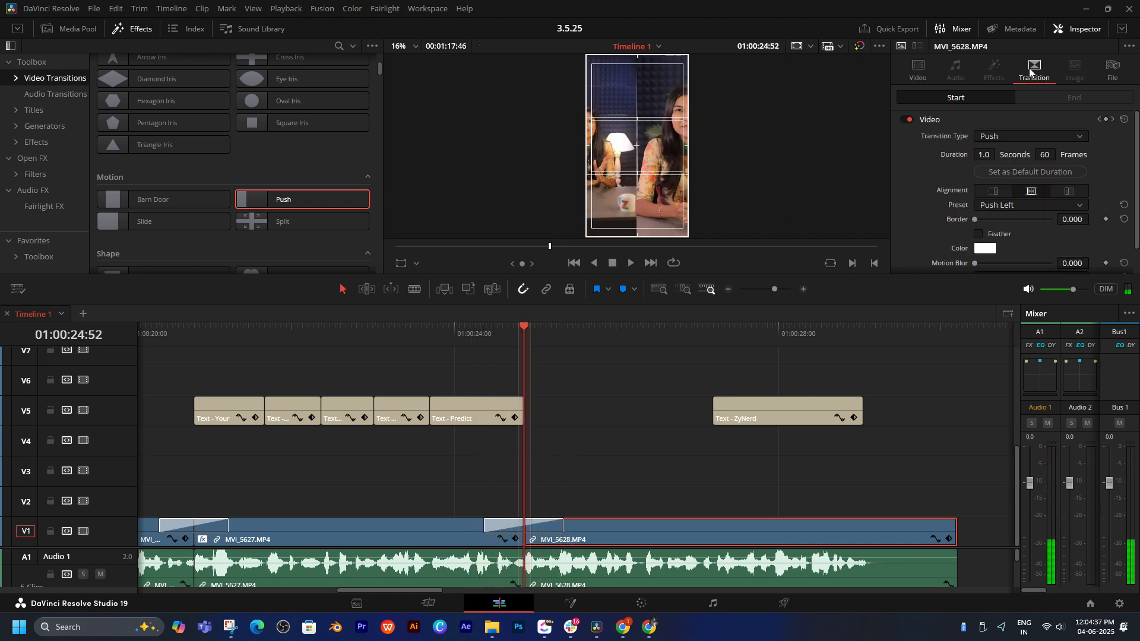
scroll(937, 175, down, 1)
click(1002, 177)
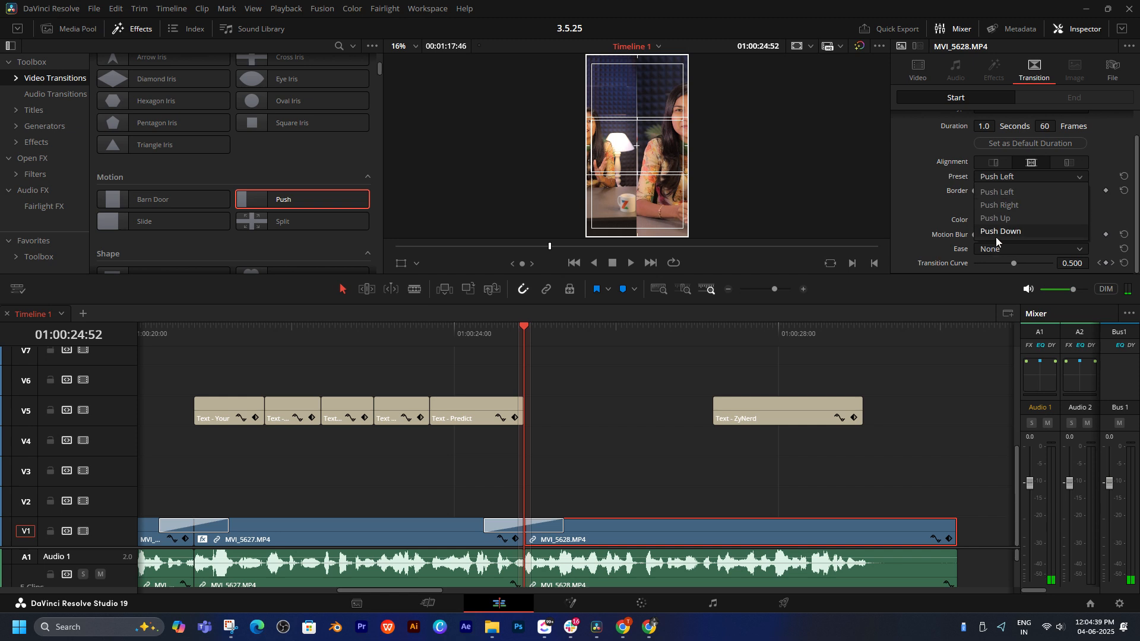
click(996, 235)
mouse_move(996, 191)
mouse_down()
mouse_move(1033, 194)
mouse_move(1011, 191)
mouse_up()
click(978, 206)
drag(978, 235, 1034, 235)
click(1025, 250)
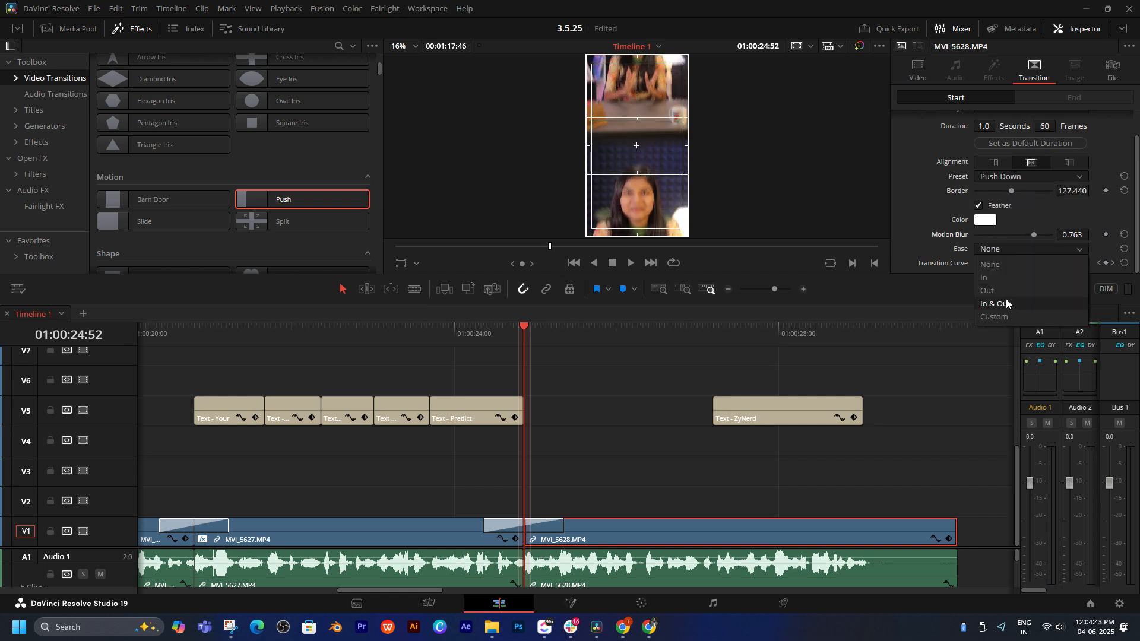
click(1003, 303)
- Play the Push Down transition after the Predict title several times to check its movement
click(482, 351)
click(475, 332)
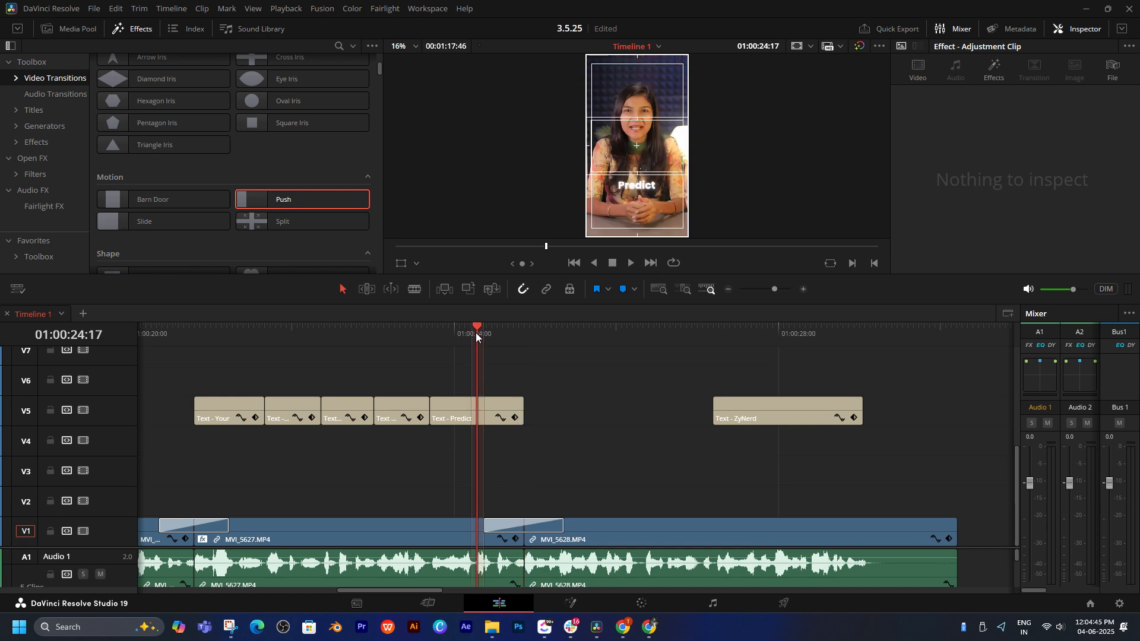
key(space)
click(476, 333)
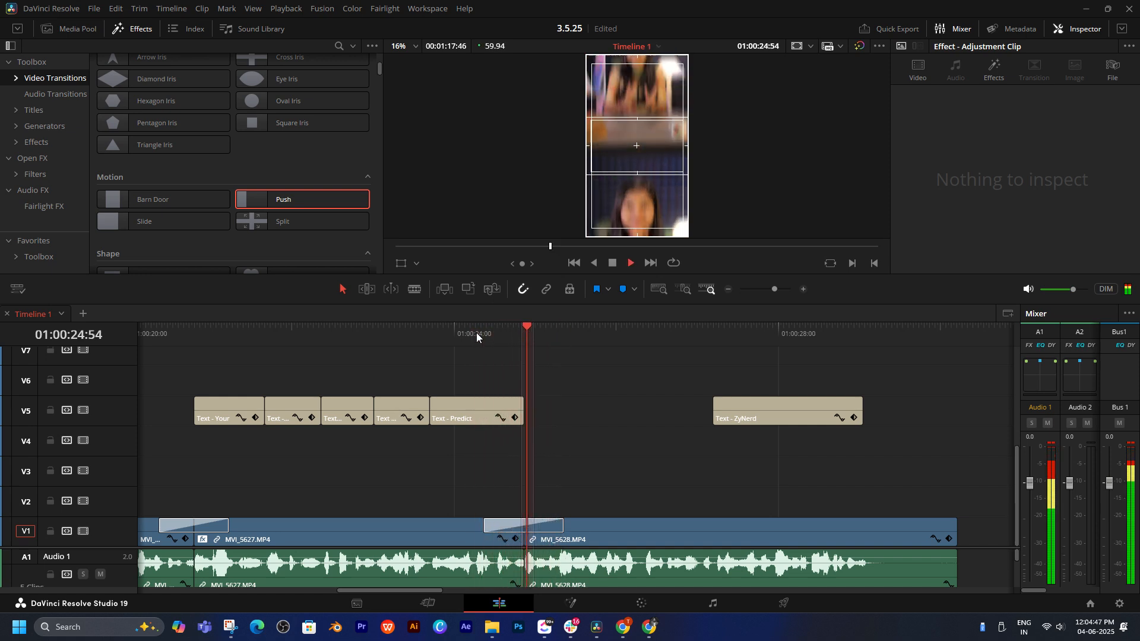
click(476, 333)
key(space)
key(space)
click(488, 339)
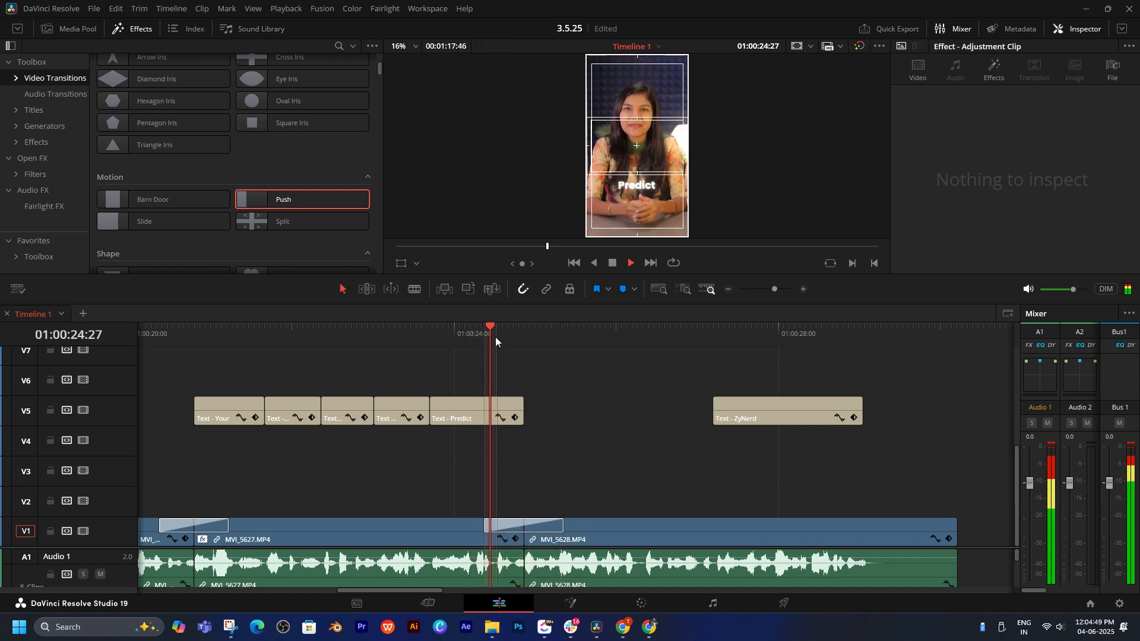
key(space)
- Increase the Push transition's border to about 251 and its motion blur to 1.000
click(518, 339)
click(996, 89)
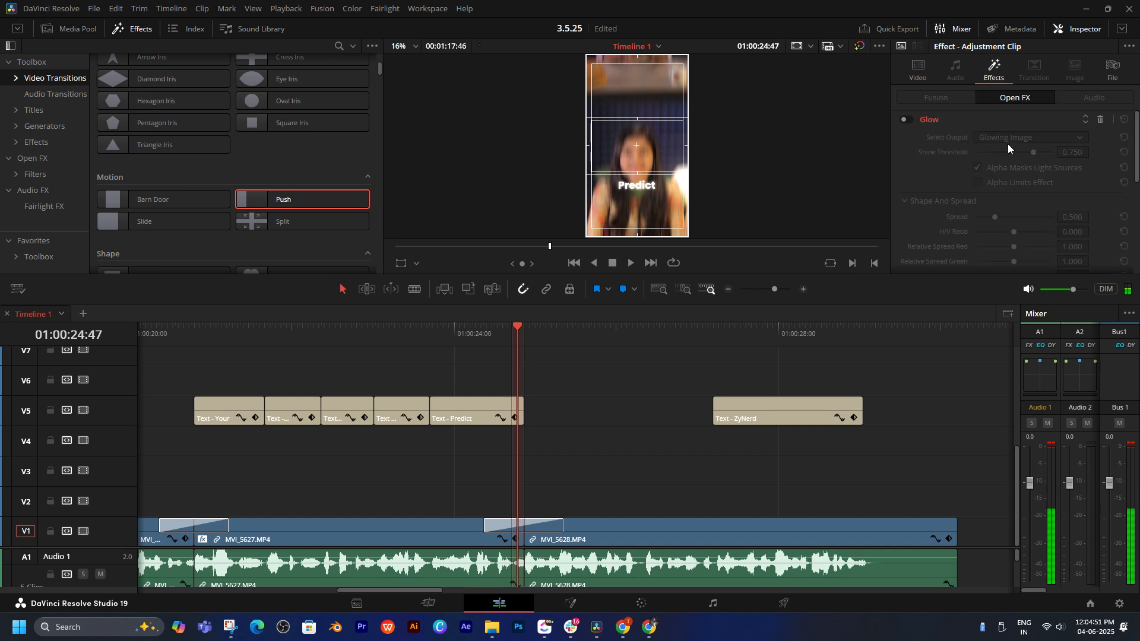
click(552, 530)
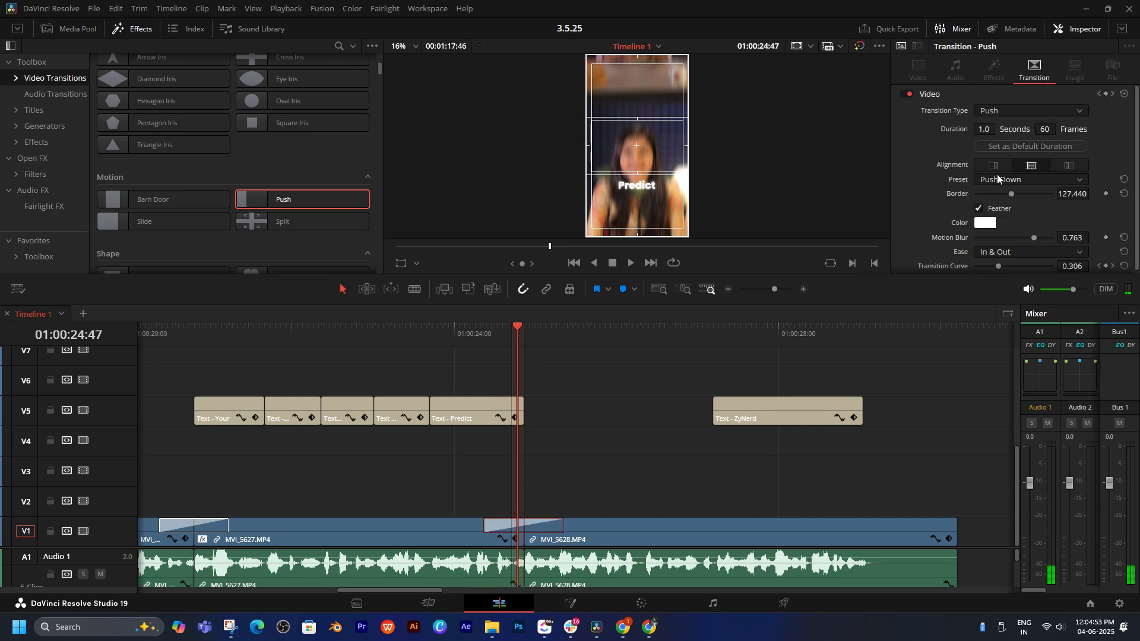
drag(1009, 193, 1046, 188)
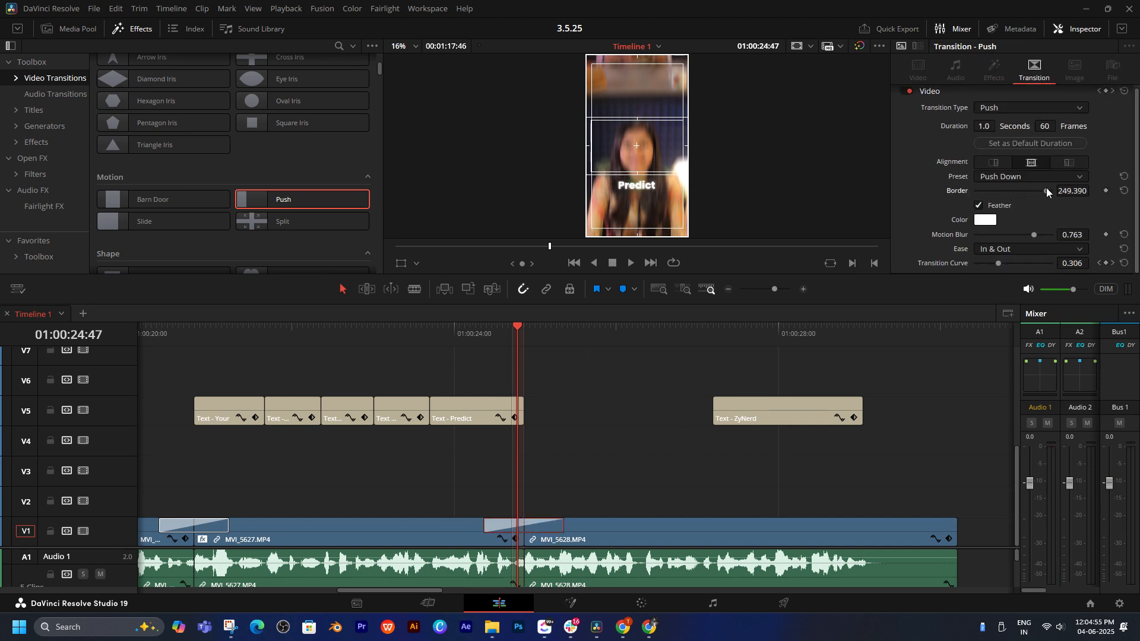
click(1052, 234)
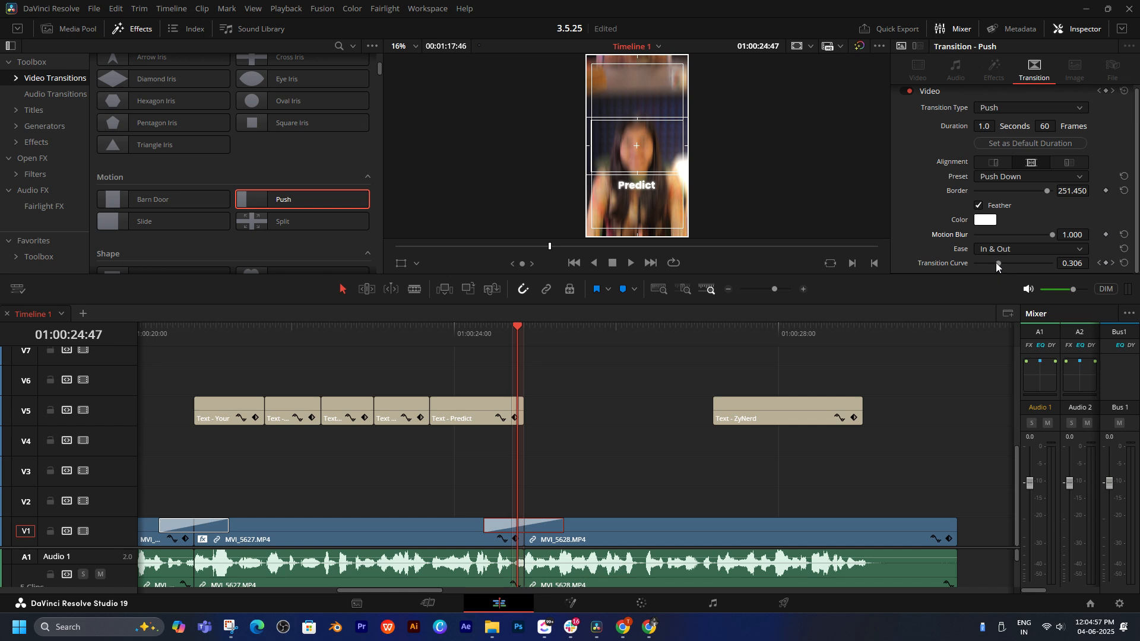
- Keep the Push transition's easing at In & Out, switch its preset to Push Up and play it
click(993, 254)
click(1000, 308)
click(1025, 177)
click(1014, 219)
click(446, 336)
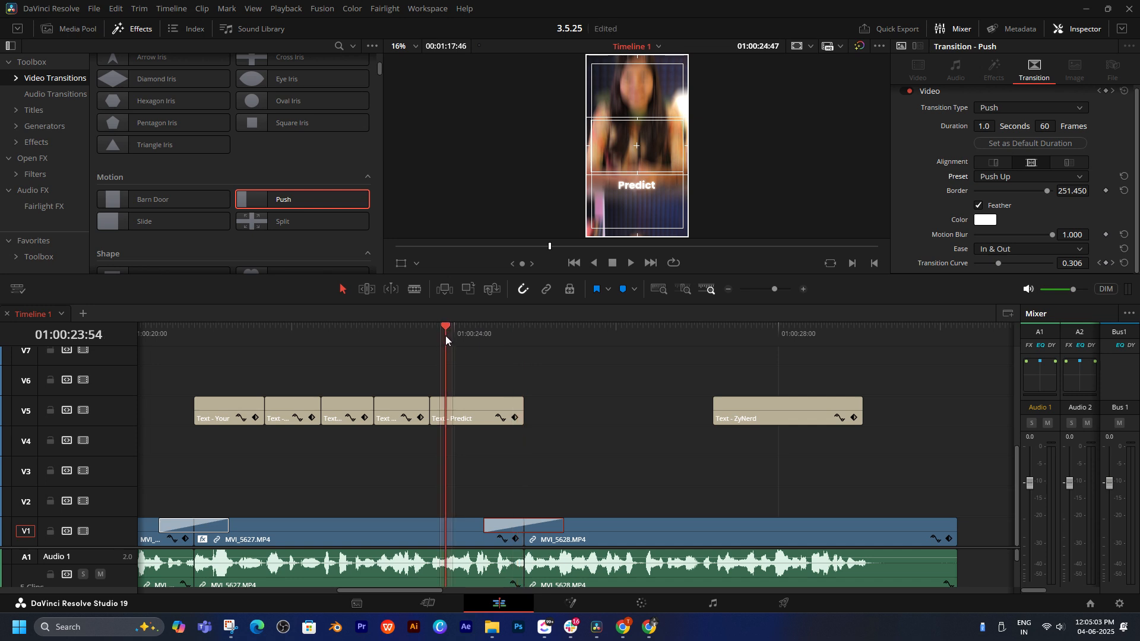
key(space)
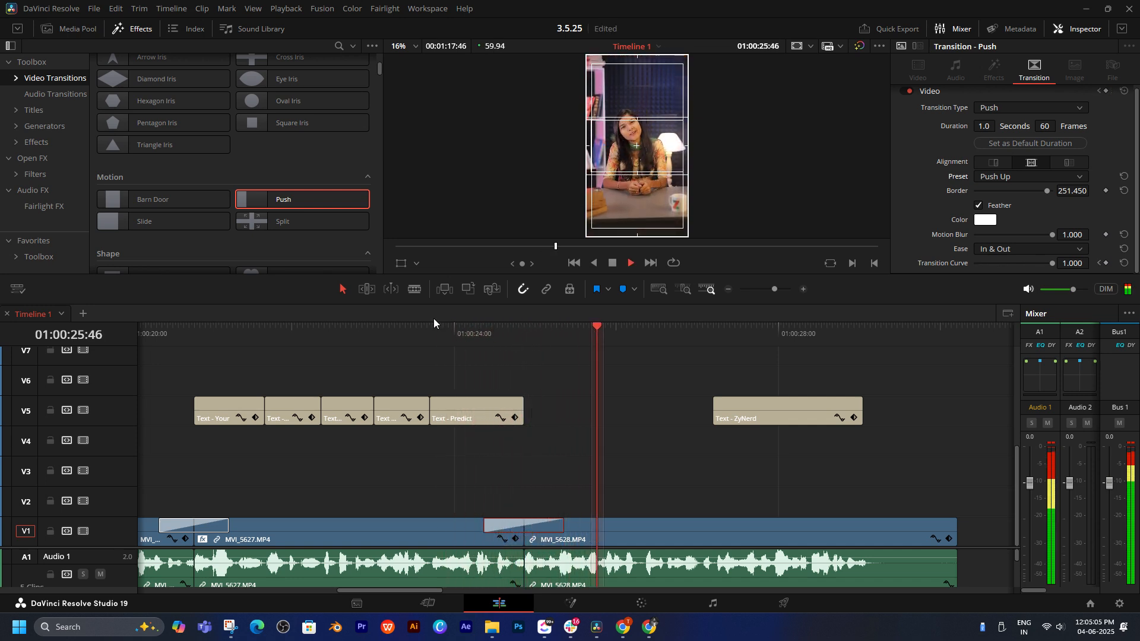
- Replay the Push Up transition across the MVI_5627.MP4 and MVI_5628.MP4 cut, checking how the Predict title overlaps it
click(430, 334)
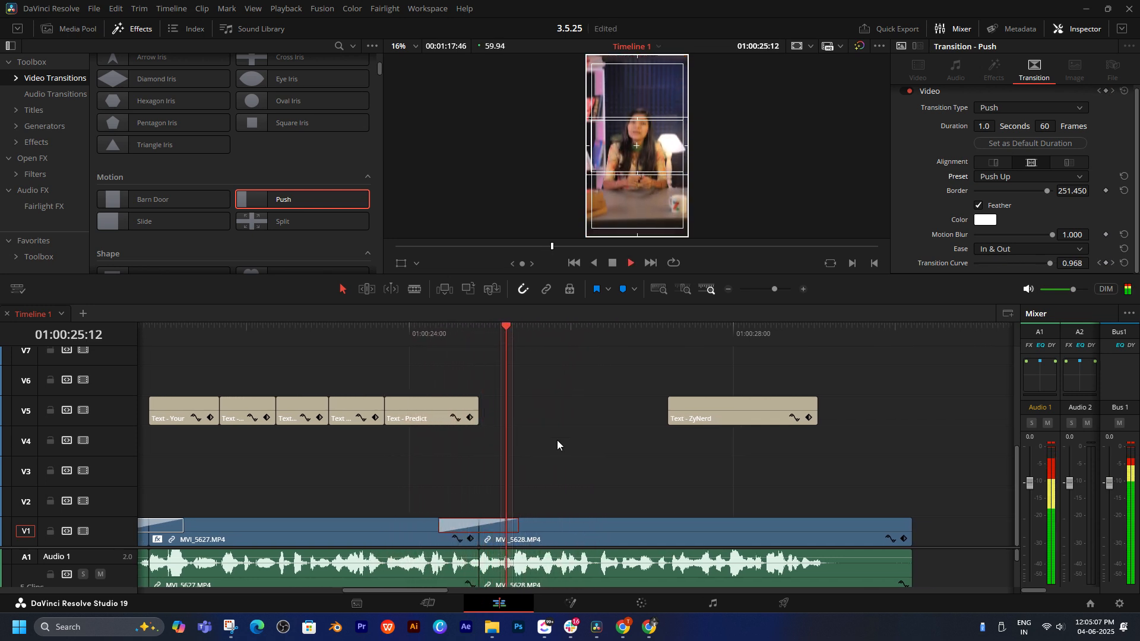
key(space)
scroll(554, 448, up, 2)
scroll(550, 446, down, 2)
click(433, 336)
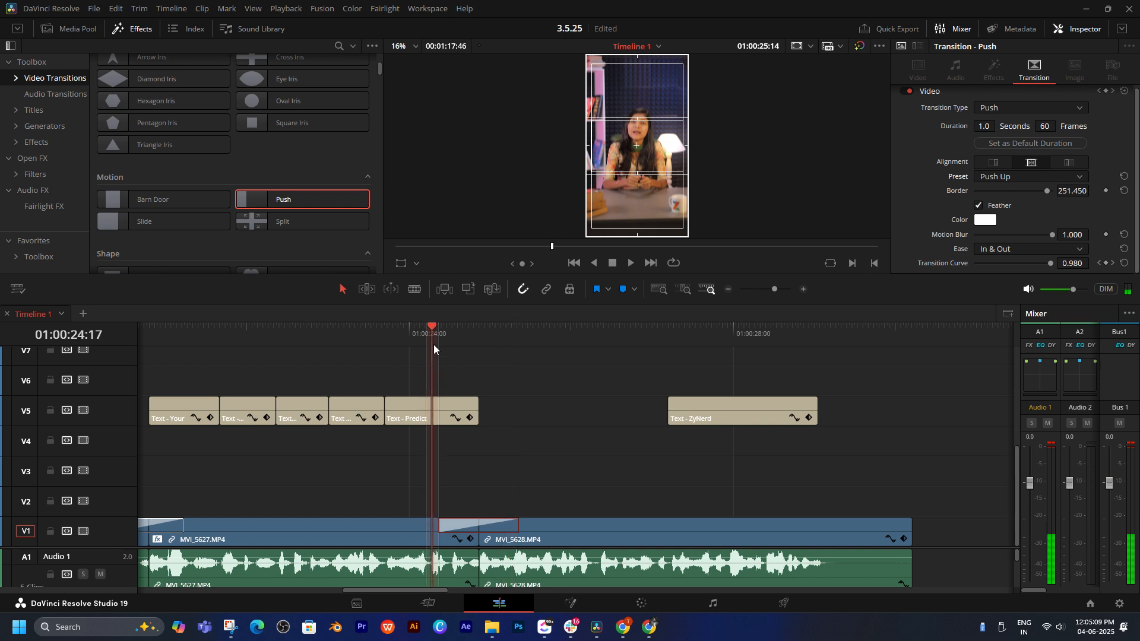
scroll(553, 458, up, 2)
key(space)
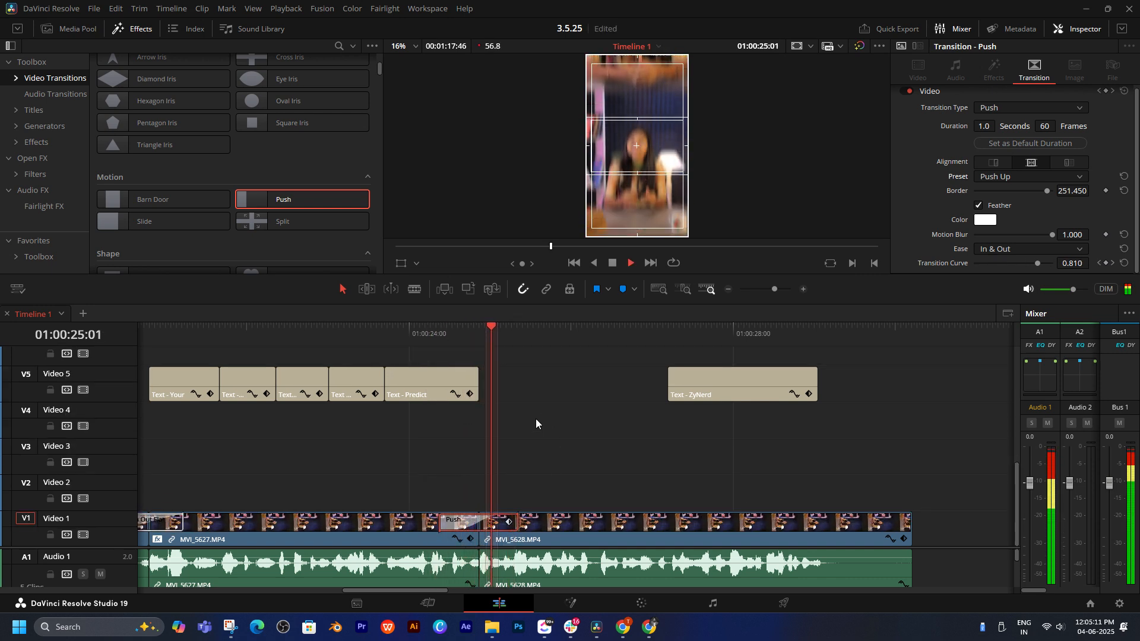
click(401, 333)
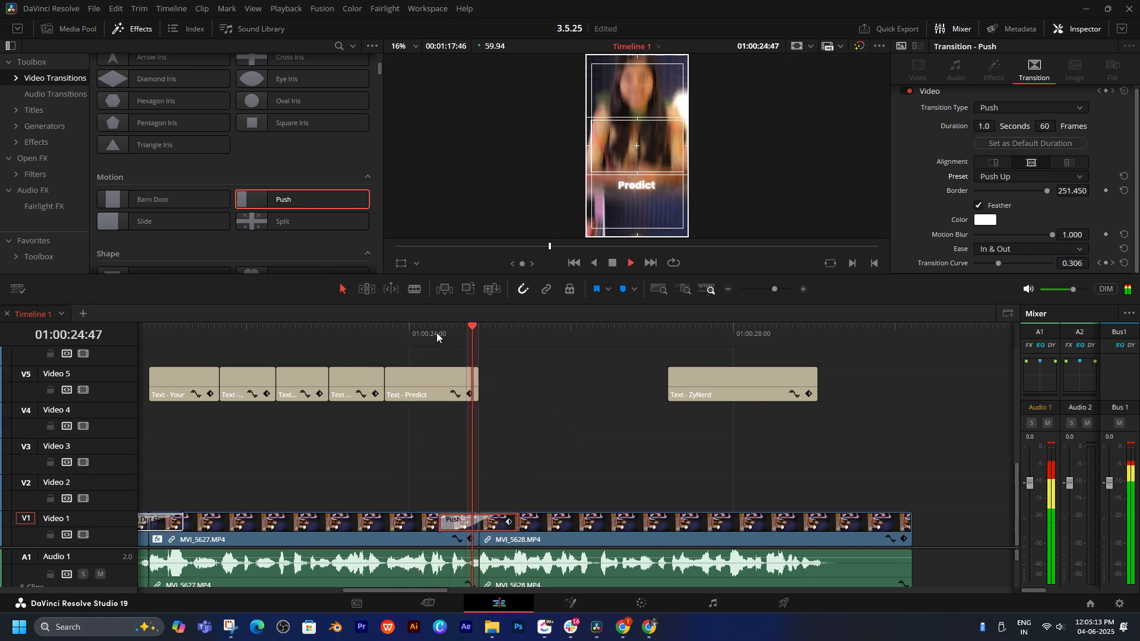
key(space)
- Trim the Predict title's end to just before the clip cut, give it a short fade-out and play it
drag(478, 383, 467, 382)
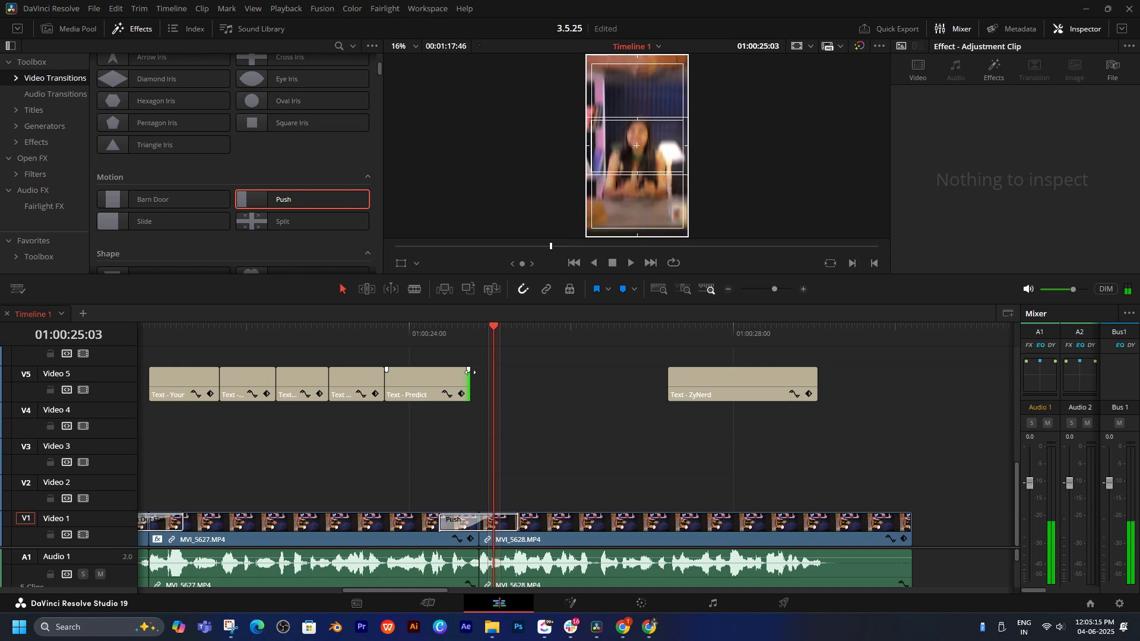
click(437, 333)
key(space)
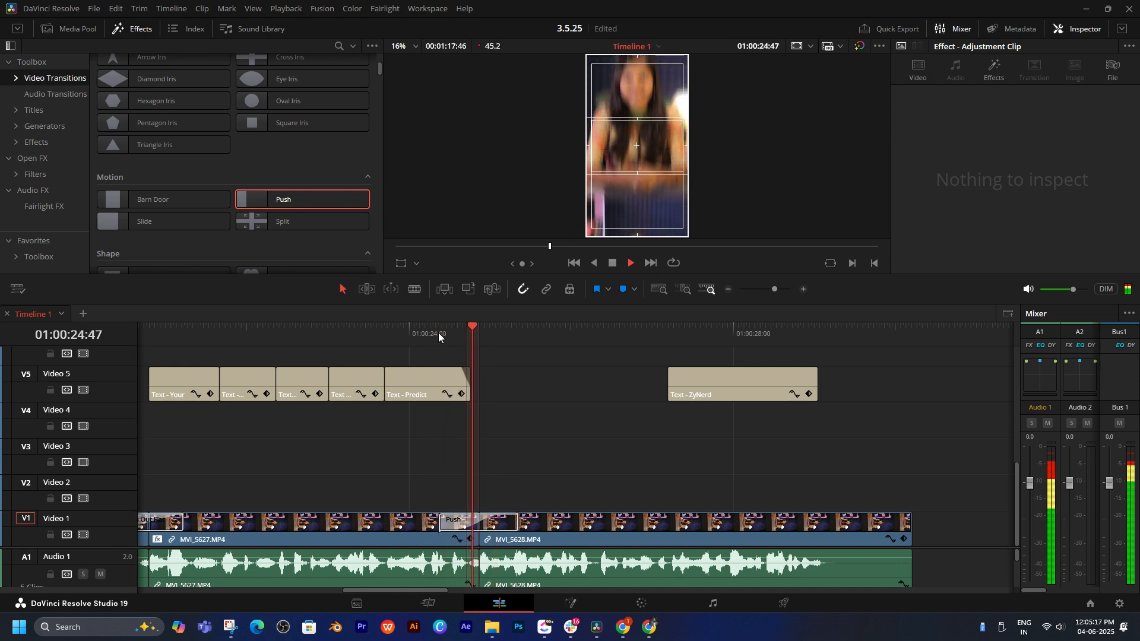
click(419, 333)
click(383, 333)
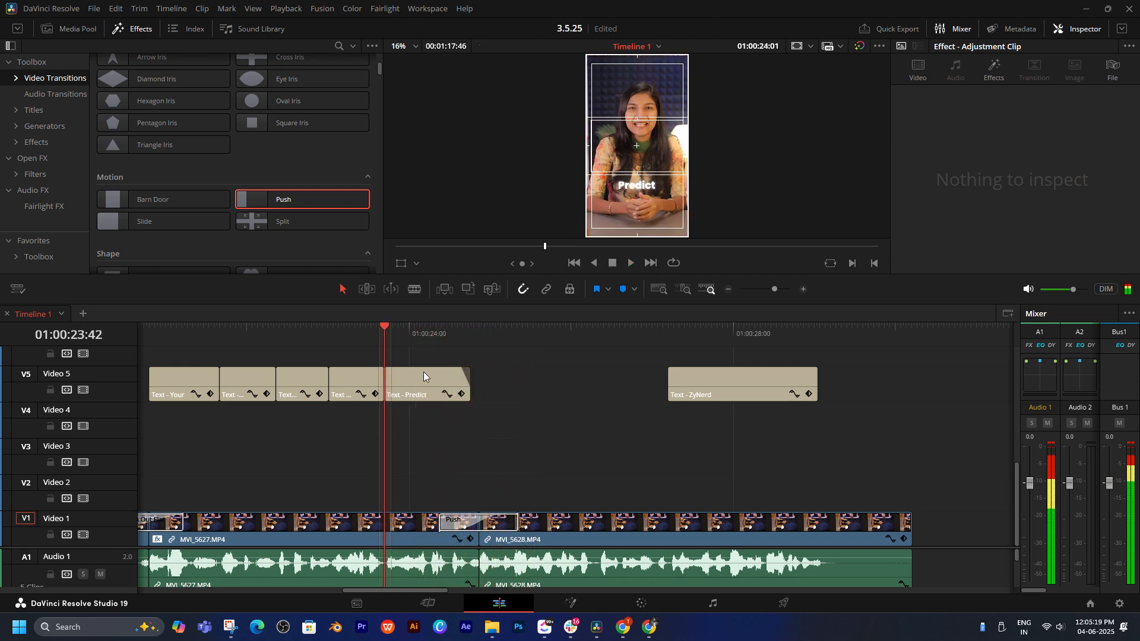
click(431, 335)
key(space)
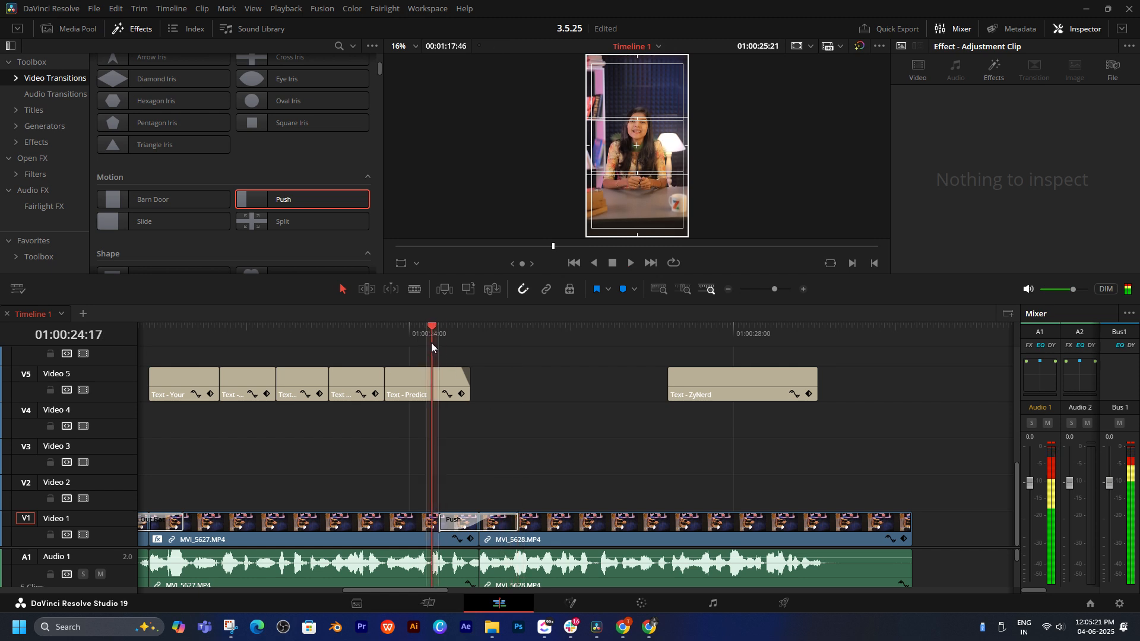
- Play and scrub the end of the Predict title to check its fade-out against the Push Up transition
click(420, 387)
click(354, 336)
click(550, 411)
key(space)
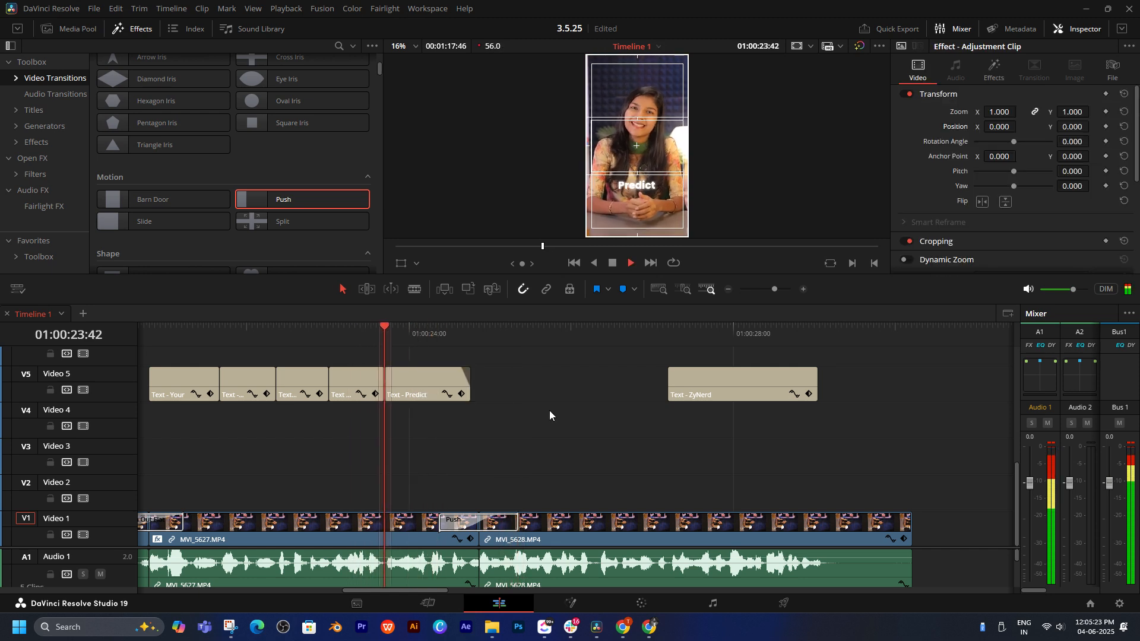
click(468, 332)
click(461, 332)
click(459, 332)
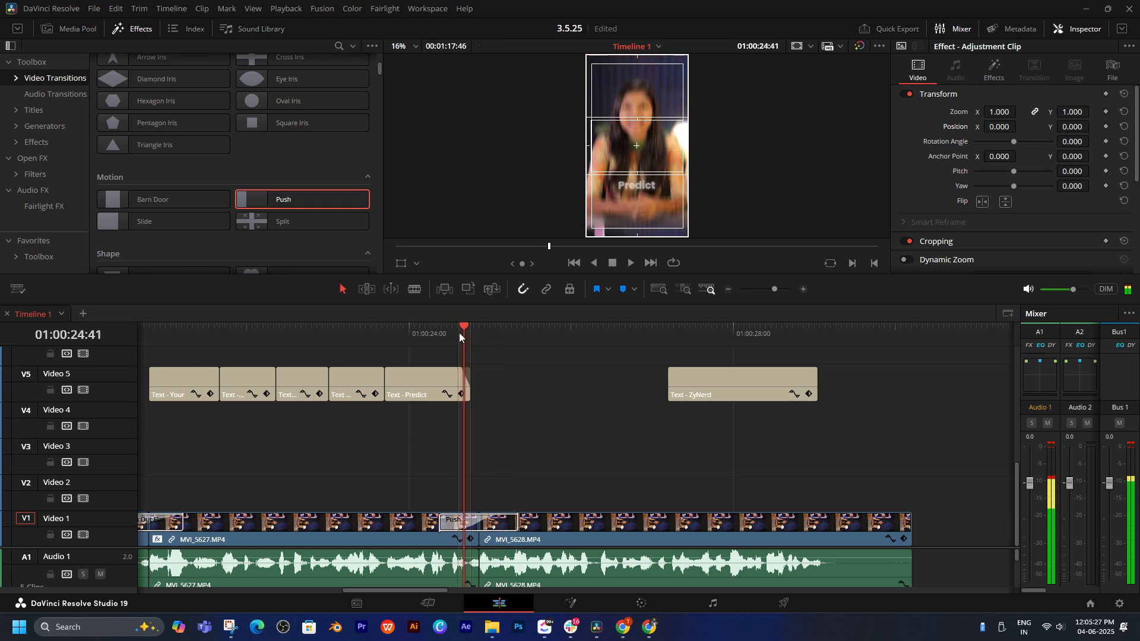
click(443, 340)
key(space)
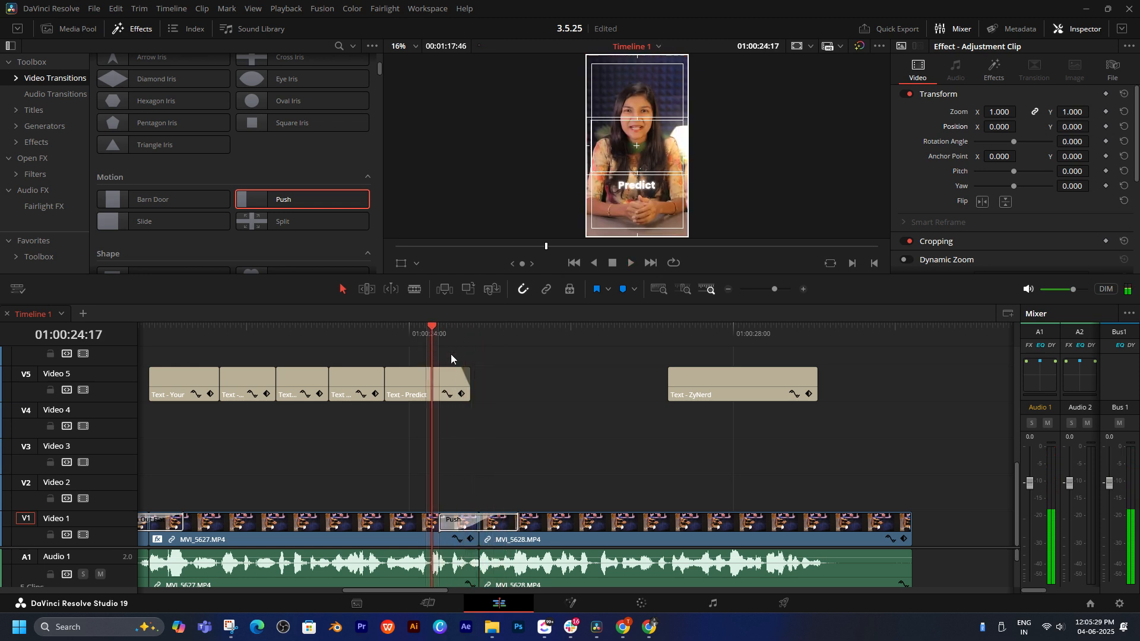
key(space)
click(472, 341)
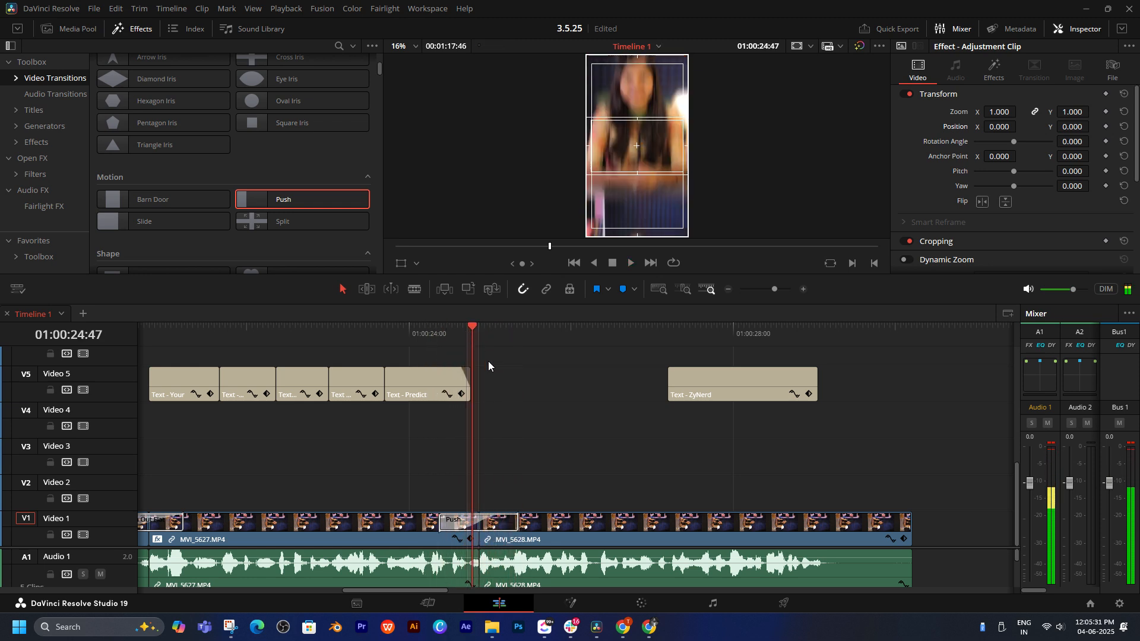
- Set the Push transition's preset back to Push Down and play it across the cut
click(469, 522)
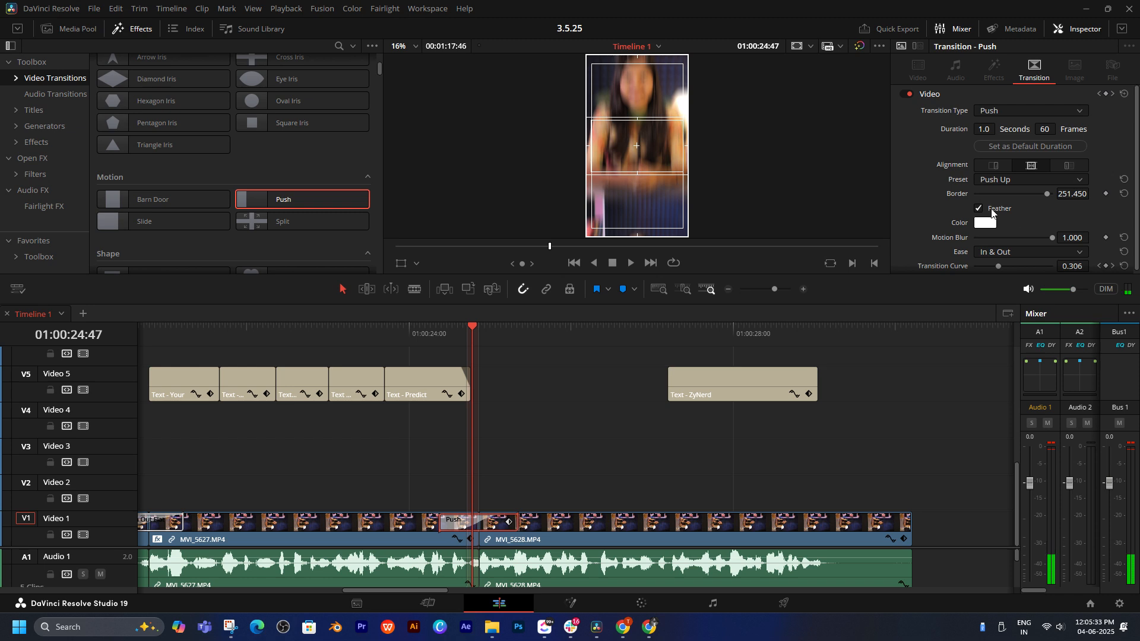
click(1006, 181)
click(1010, 234)
key(space)
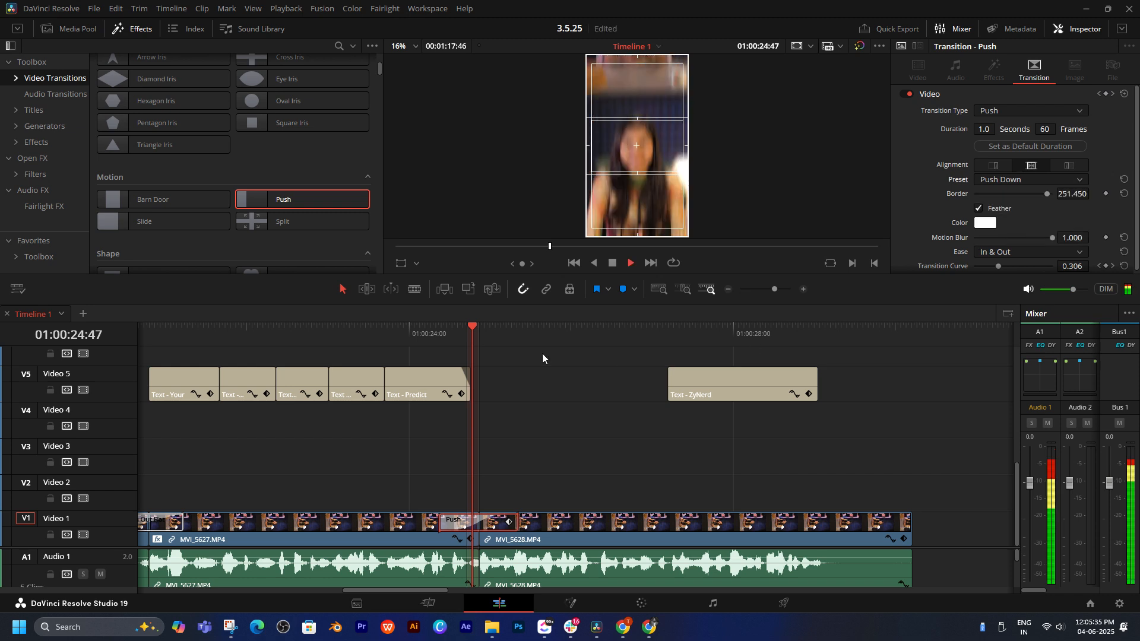
click(425, 335)
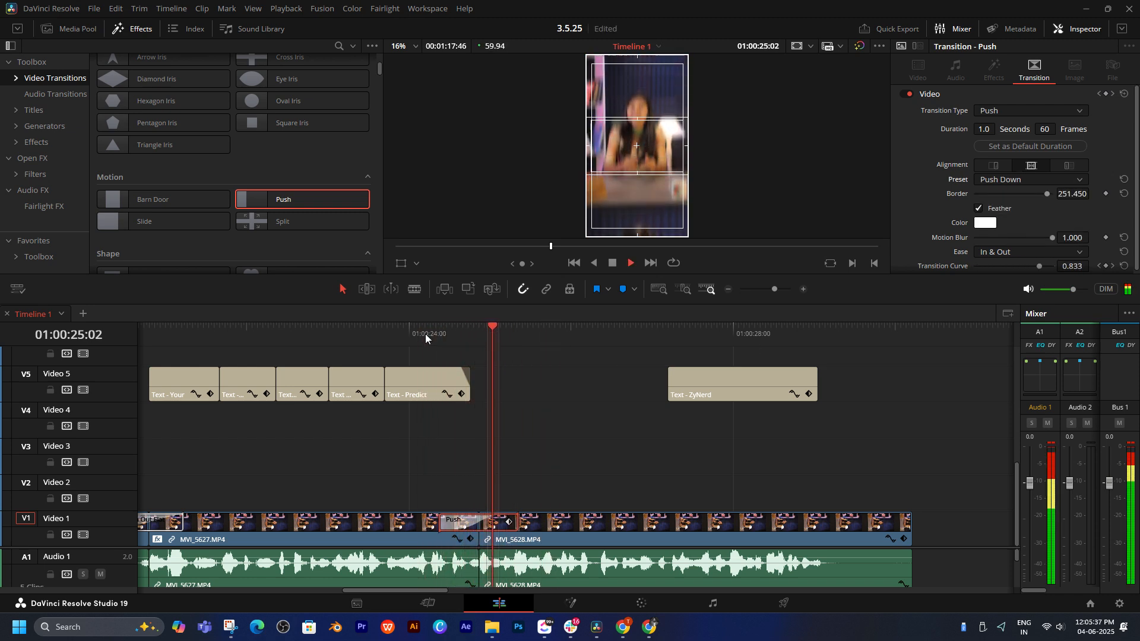
click(393, 333)
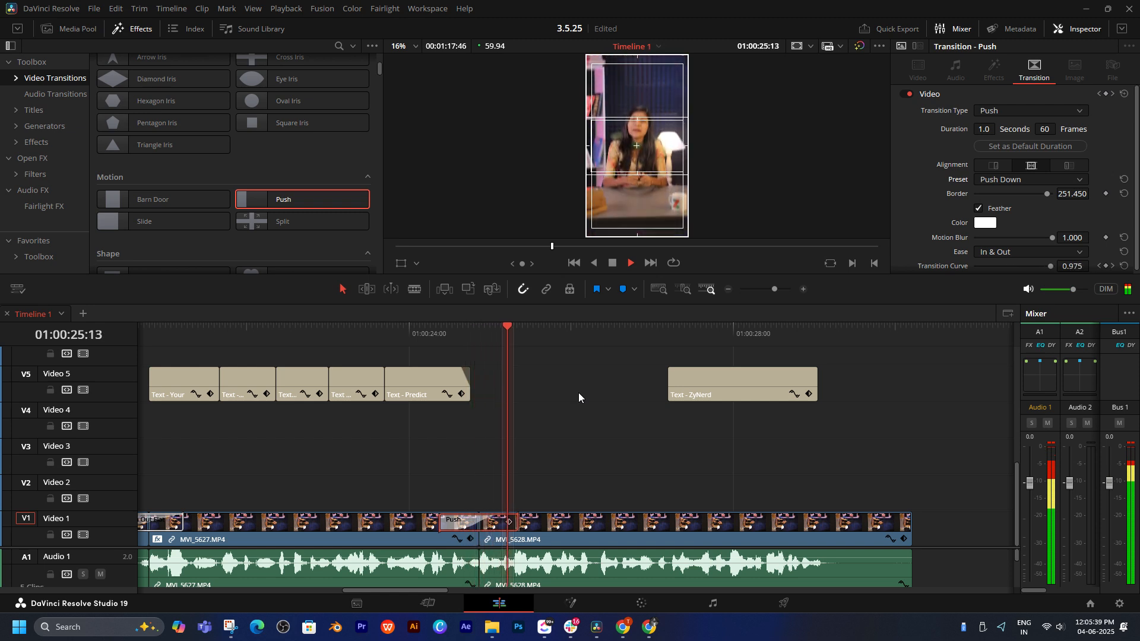
click(461, 333)
click(437, 334)
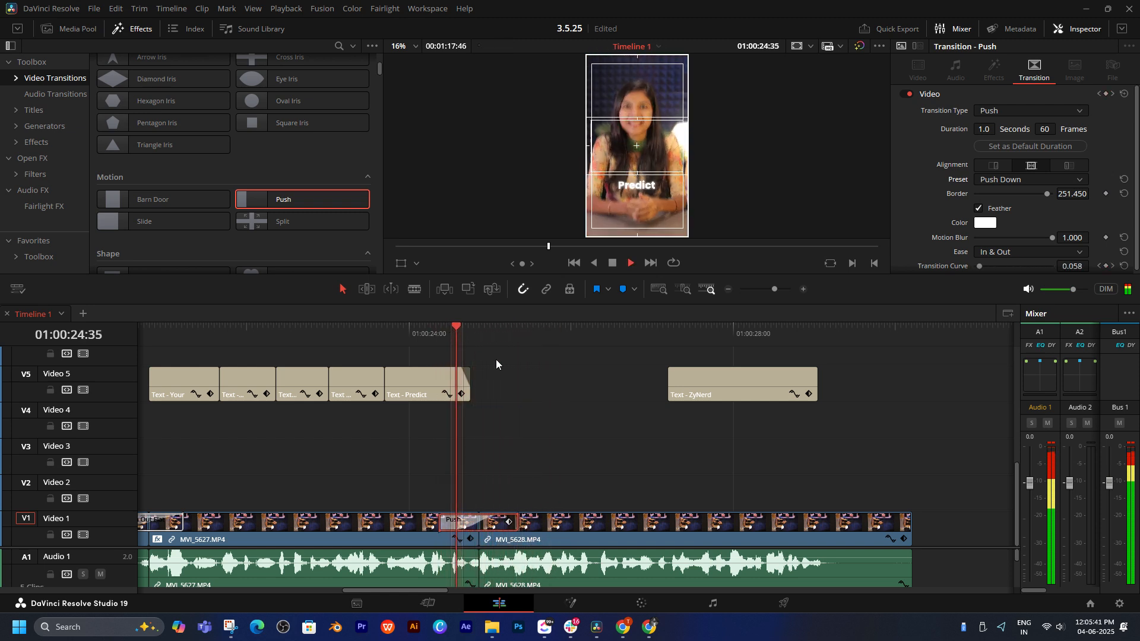
click(480, 334)
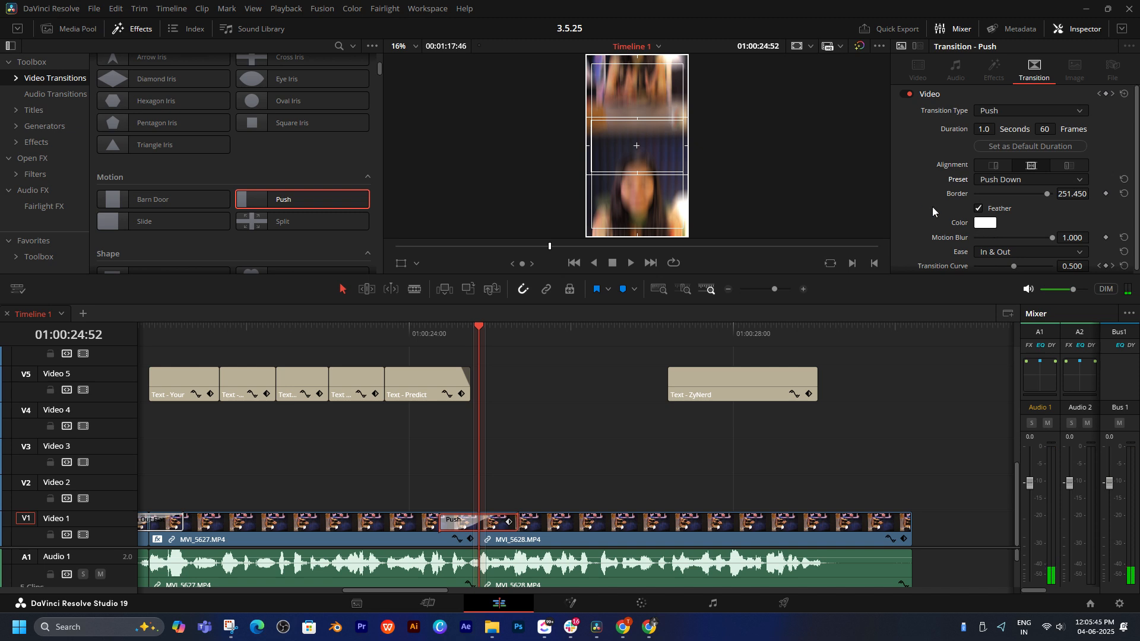
- Change the Push transition's easing to Out and play it from the Predict title
scroll(926, 199, down, 1)
click(986, 249)
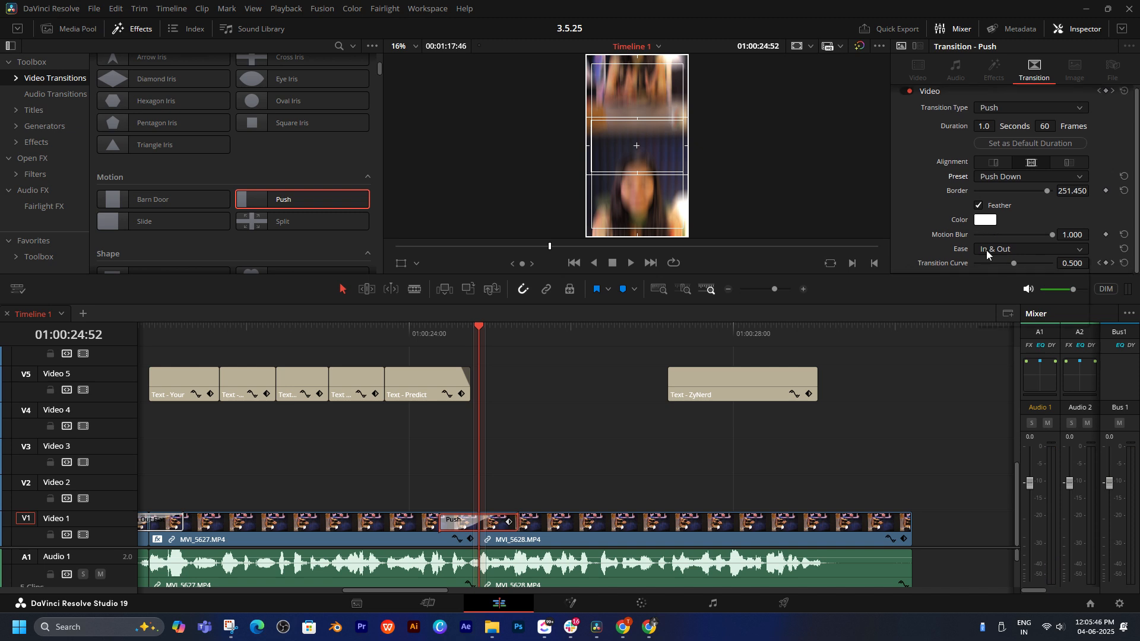
click(995, 291)
click(454, 339)
key(space)
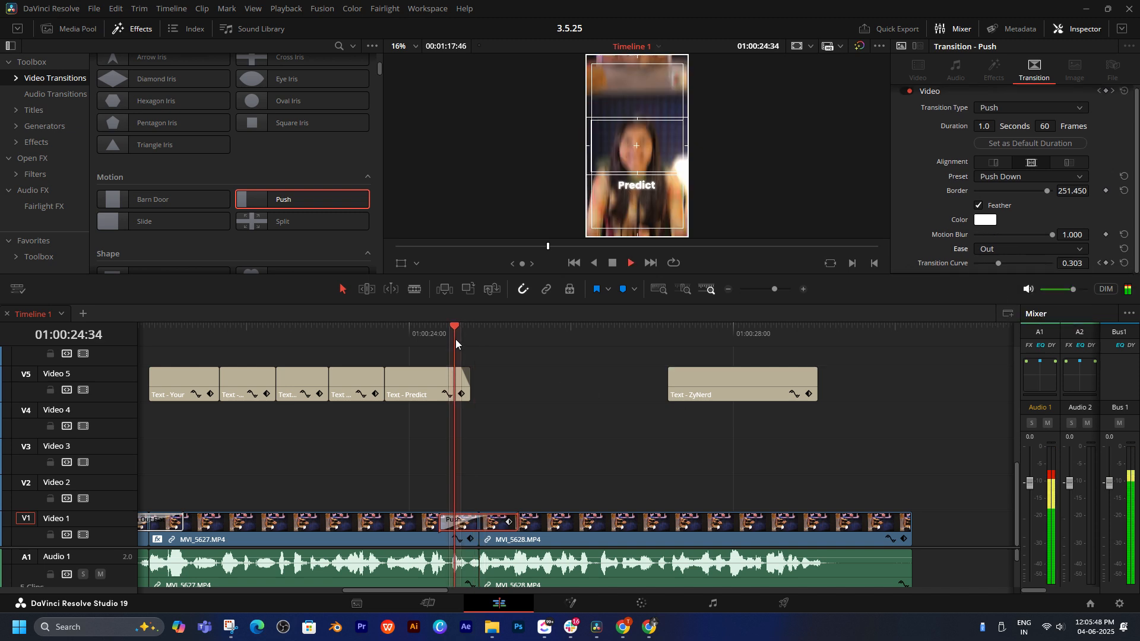
click(426, 337)
key(space)
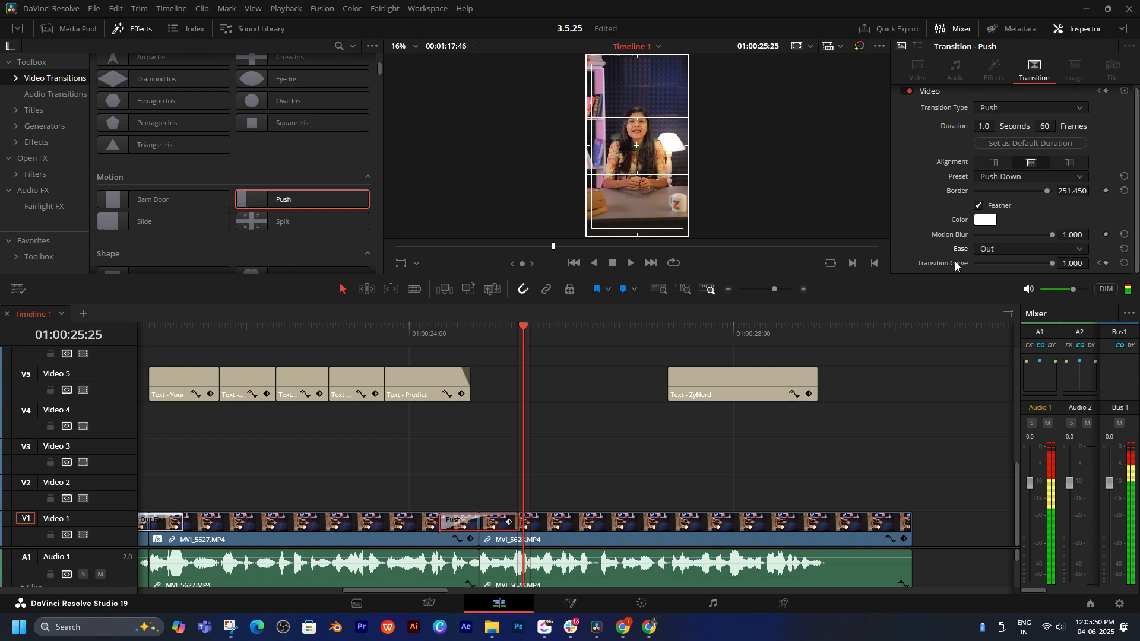
- Try the In easing on the Push transition and play it across the cut
click(995, 248)
click(993, 277)
click(425, 338)
key(space)
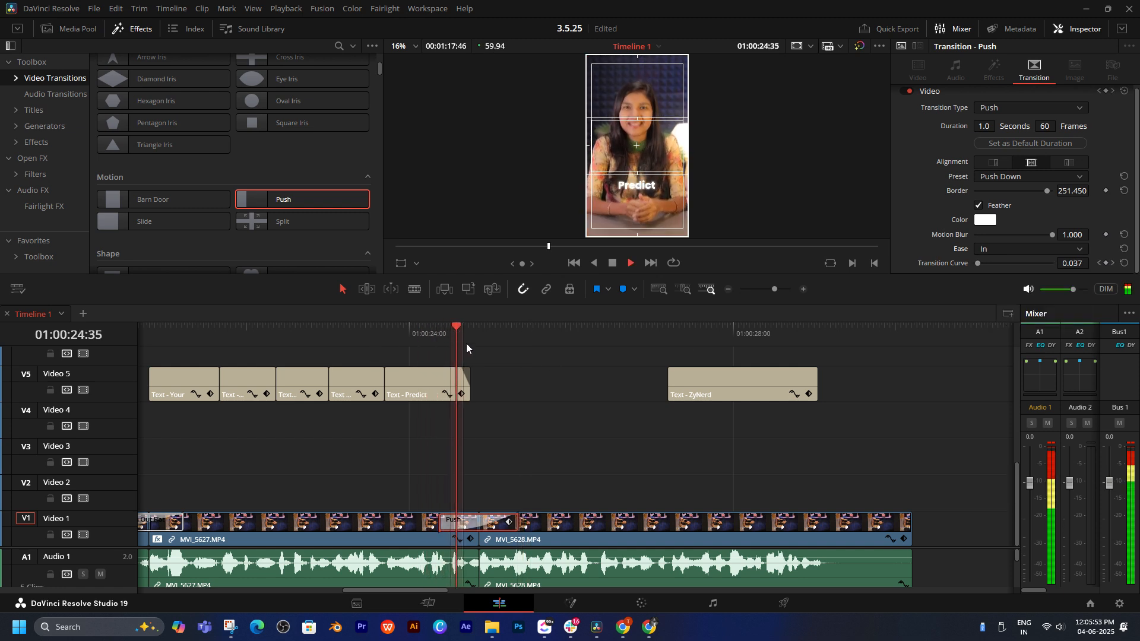
click(424, 333)
key(space)
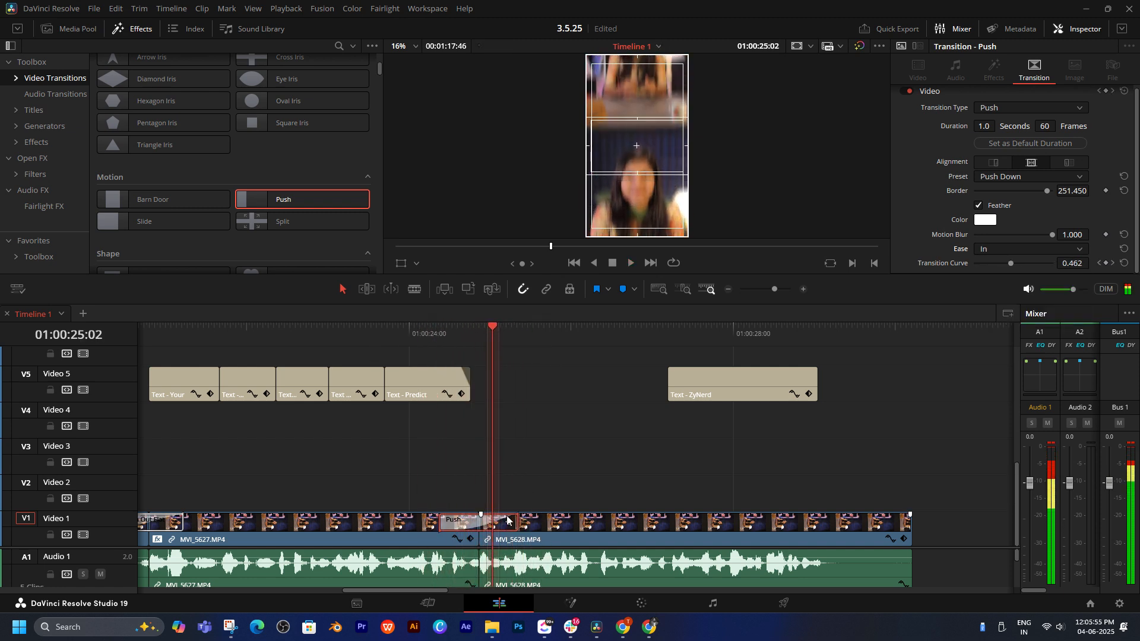
- Set the Push transition to In & Out easing, motion blur 0.901 and a border of about 130, and replay it
click(990, 248)
click(993, 301)
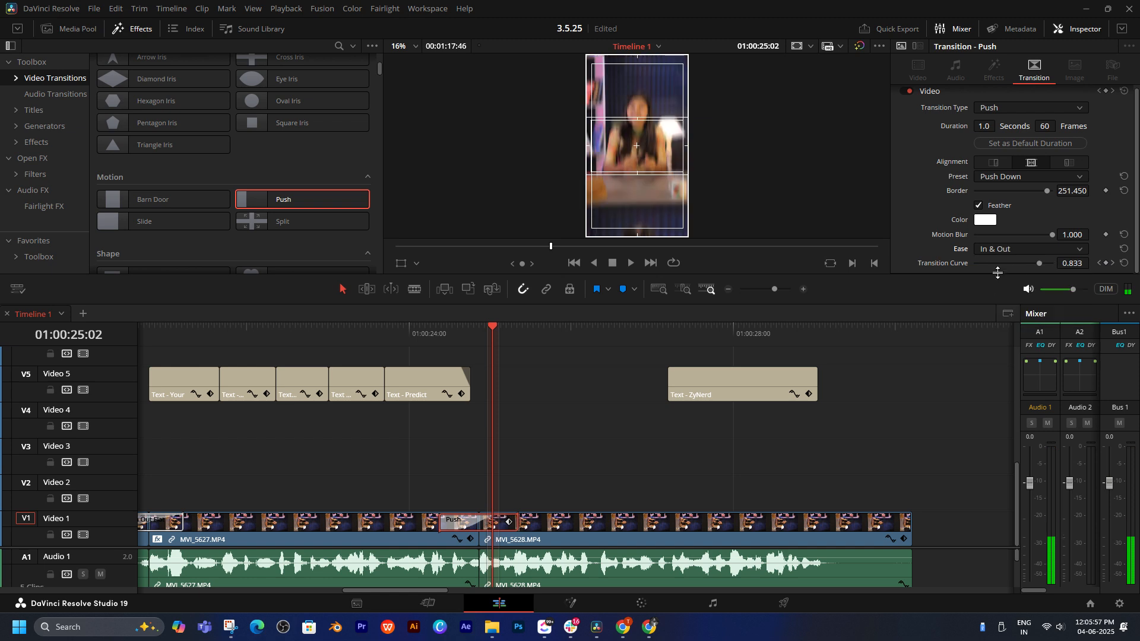
drag(1011, 263, 1044, 235)
drag(1046, 188, 1011, 194)
click(424, 343)
key(space)
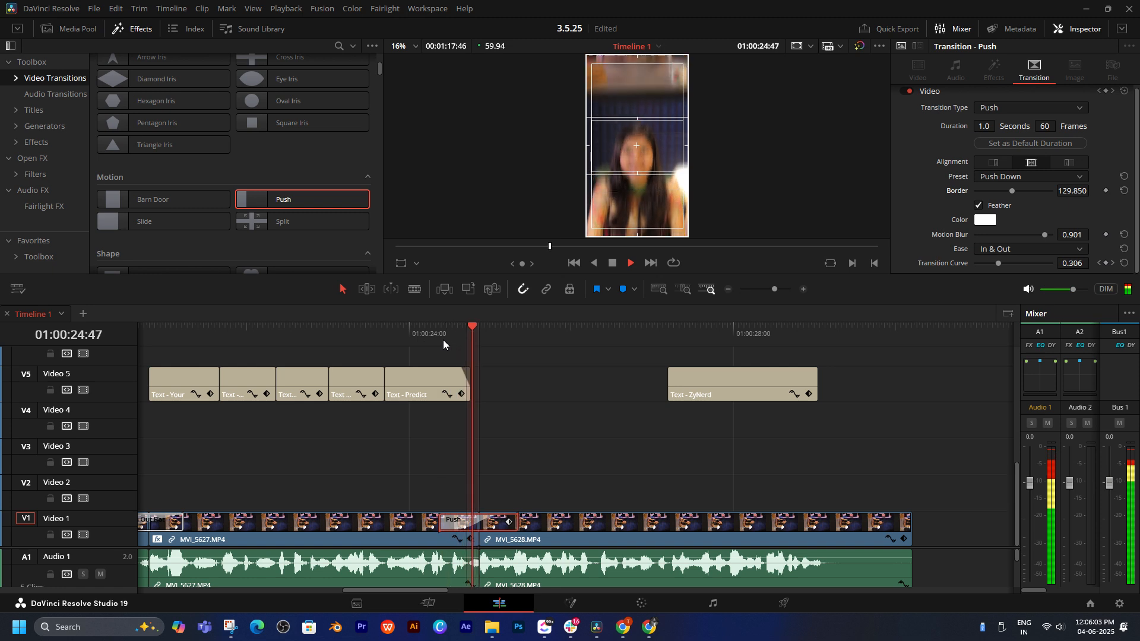
click(443, 339)
click(412, 330)
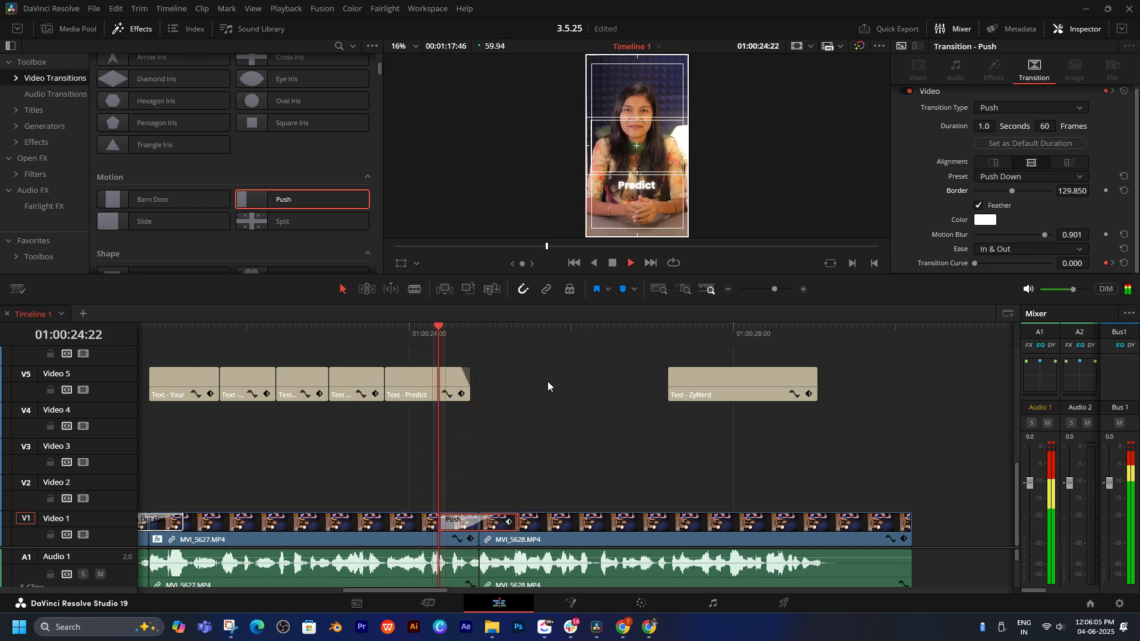
drag(505, 327, 365, 328)
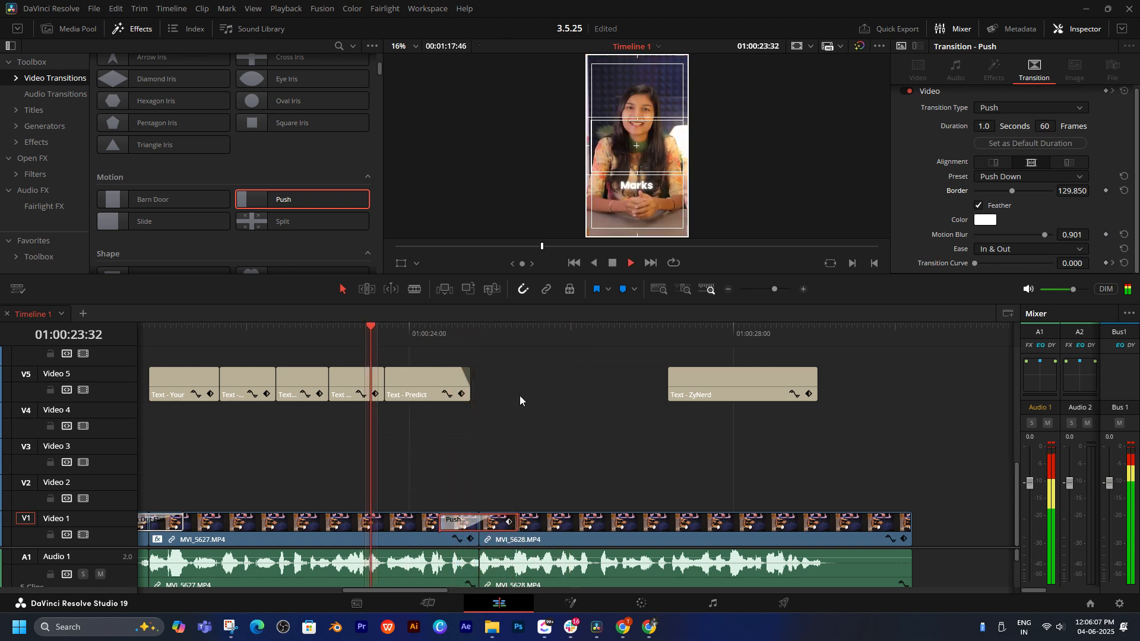
- Turn on Dynamic Zoom for the closing clip MVI_5628.MP4 and play it
click(671, 525)
scroll(633, 462, right, 4)
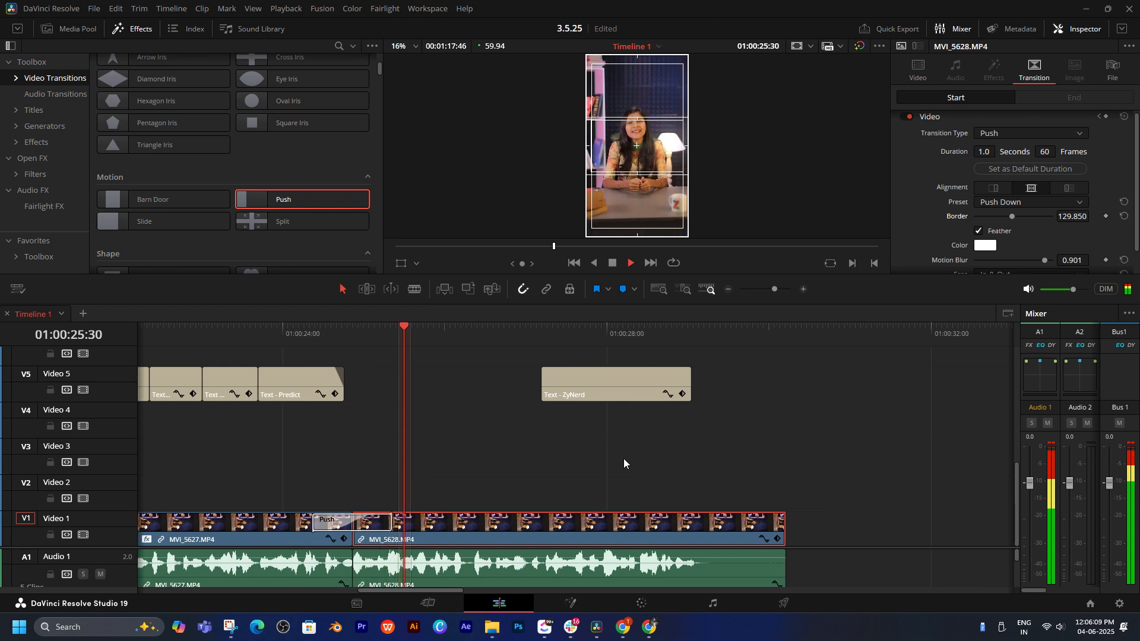
click(931, 64)
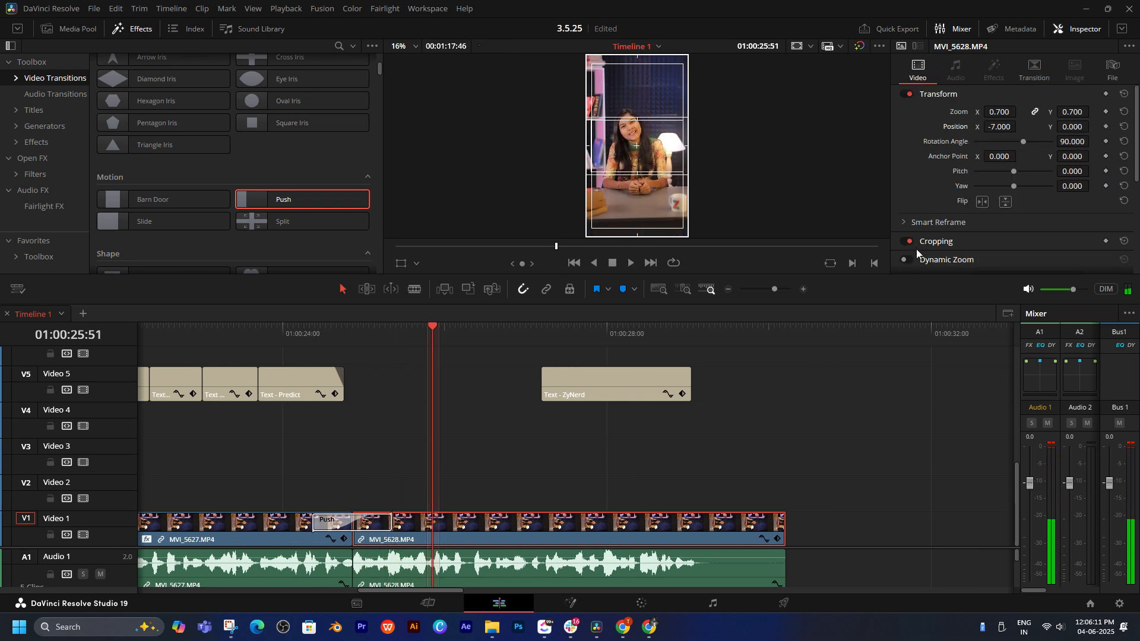
scroll(916, 243, down, 2)
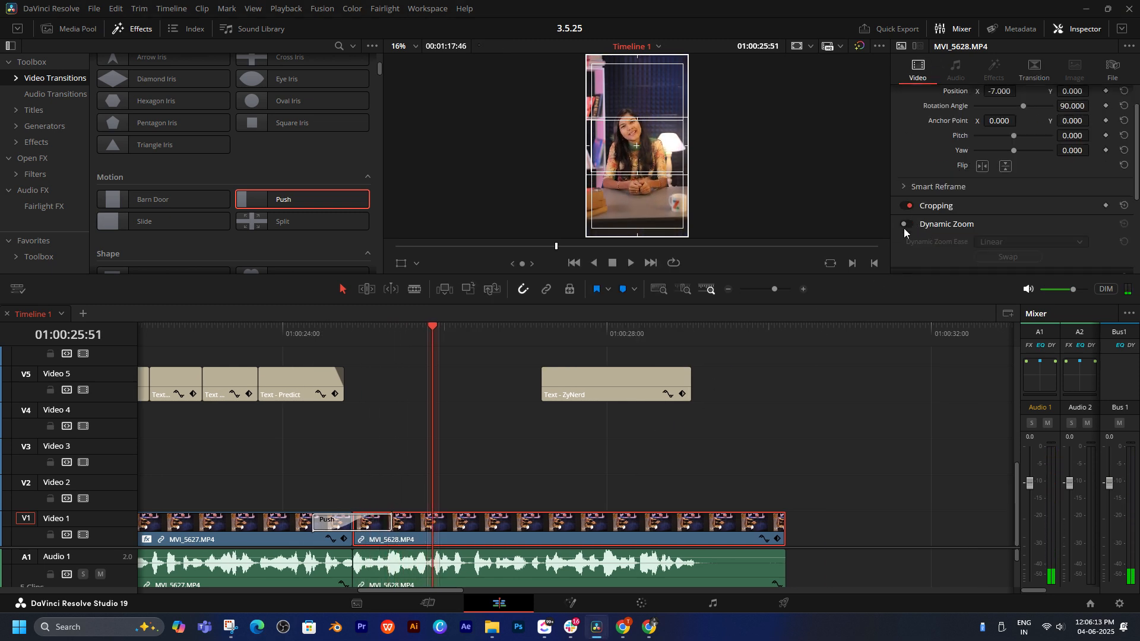
click(903, 225)
key(space)
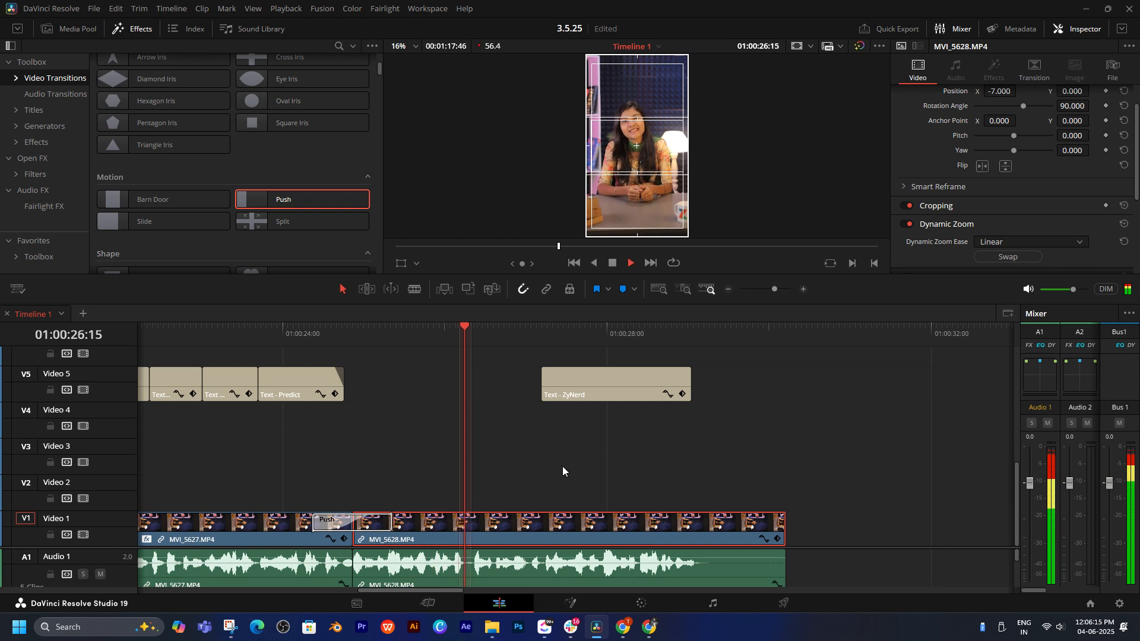
- Replay the section from the Predict title through the Push transition into the dynamically zoomed closing shot
click(811, 441)
drag(607, 327, 325, 328)
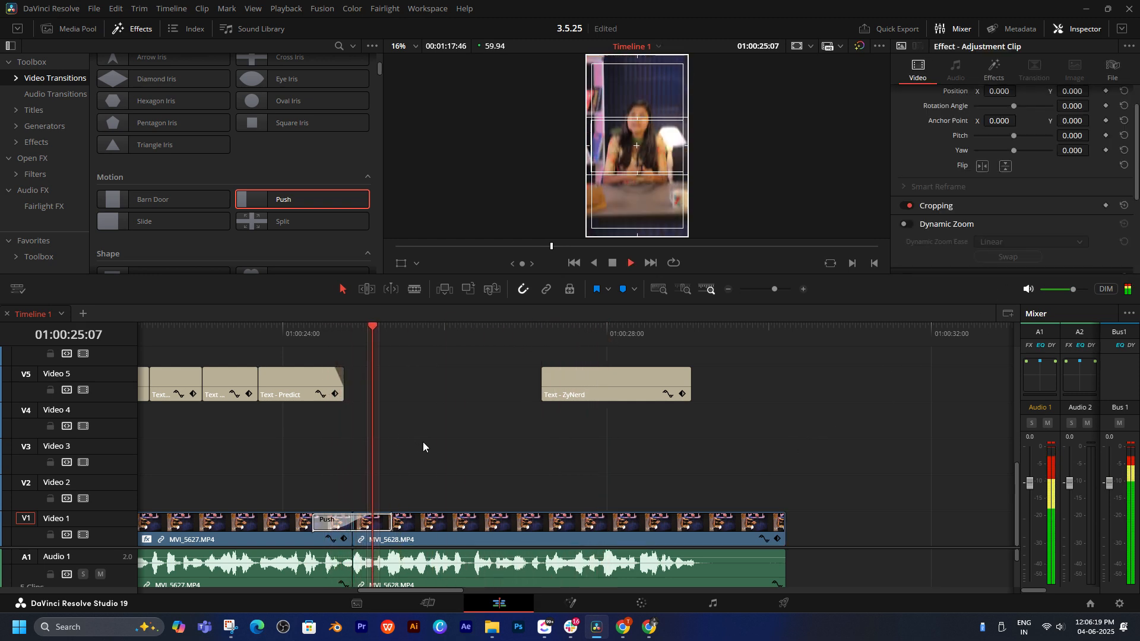
scroll(475, 409, left, 3)
click(420, 333)
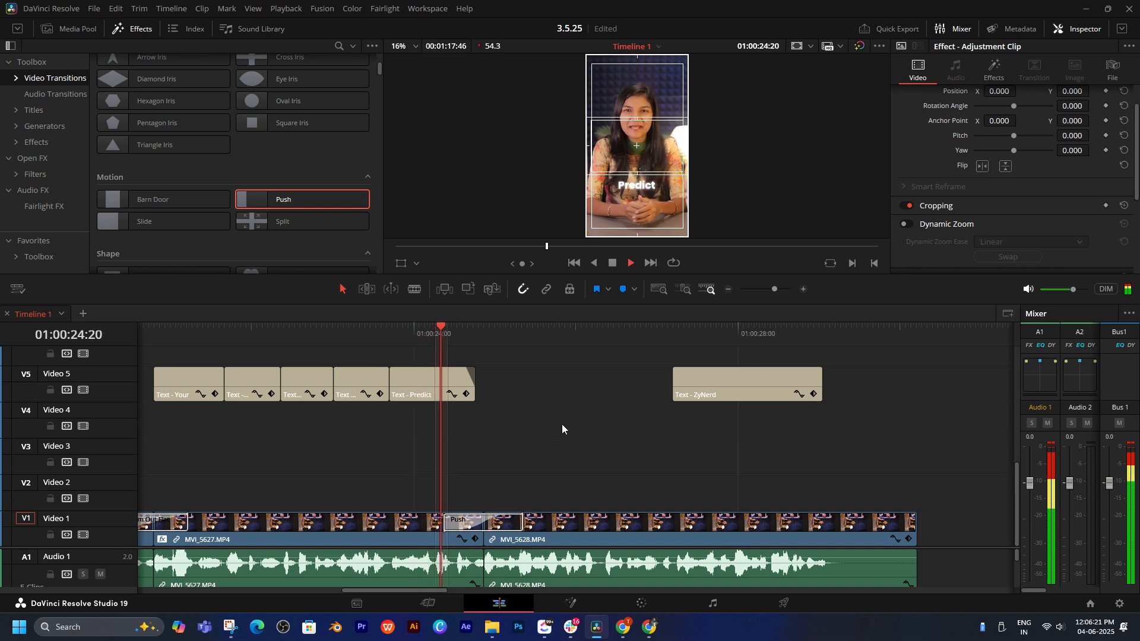
- Replay the titles from Your Answers to Predict and the Push transition into the closing shot
click(423, 331)
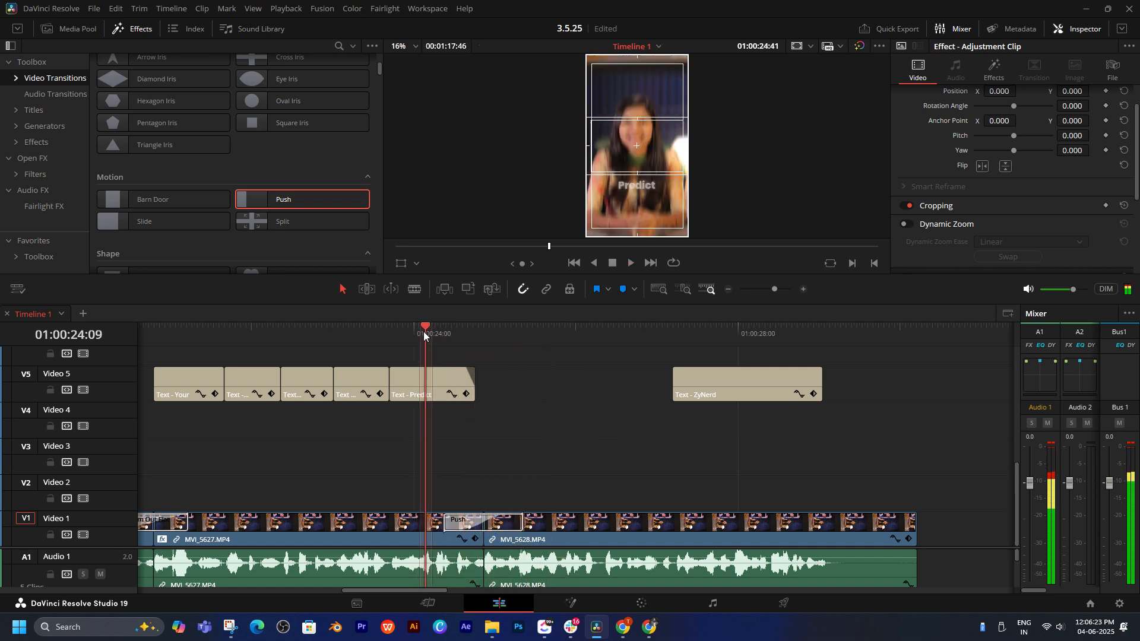
scroll(596, 387, left, 3)
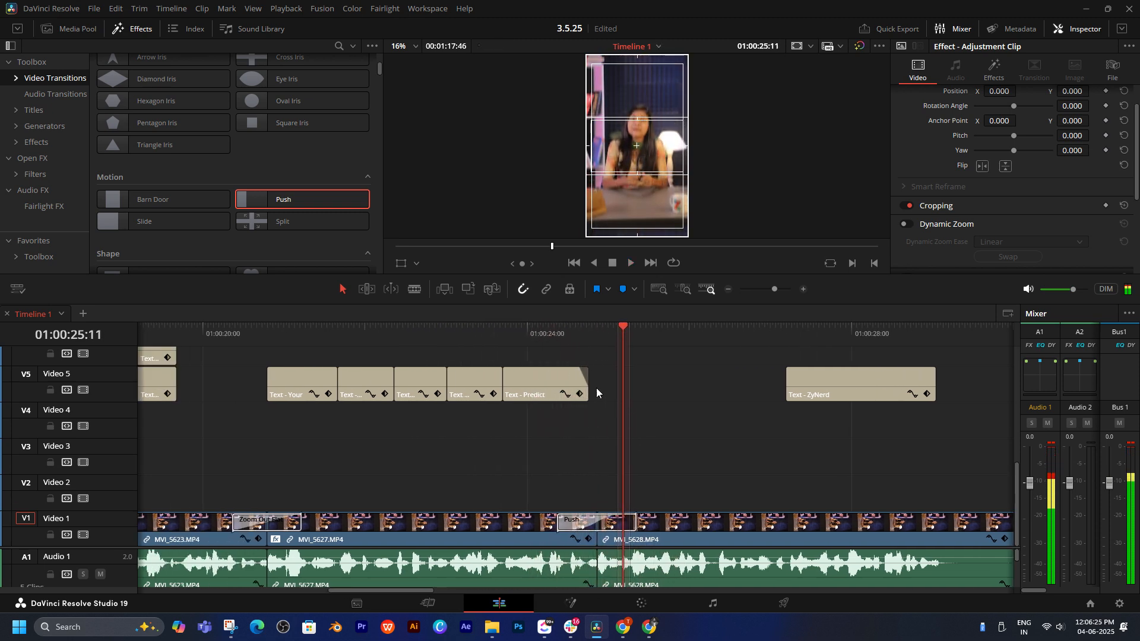
click(445, 333)
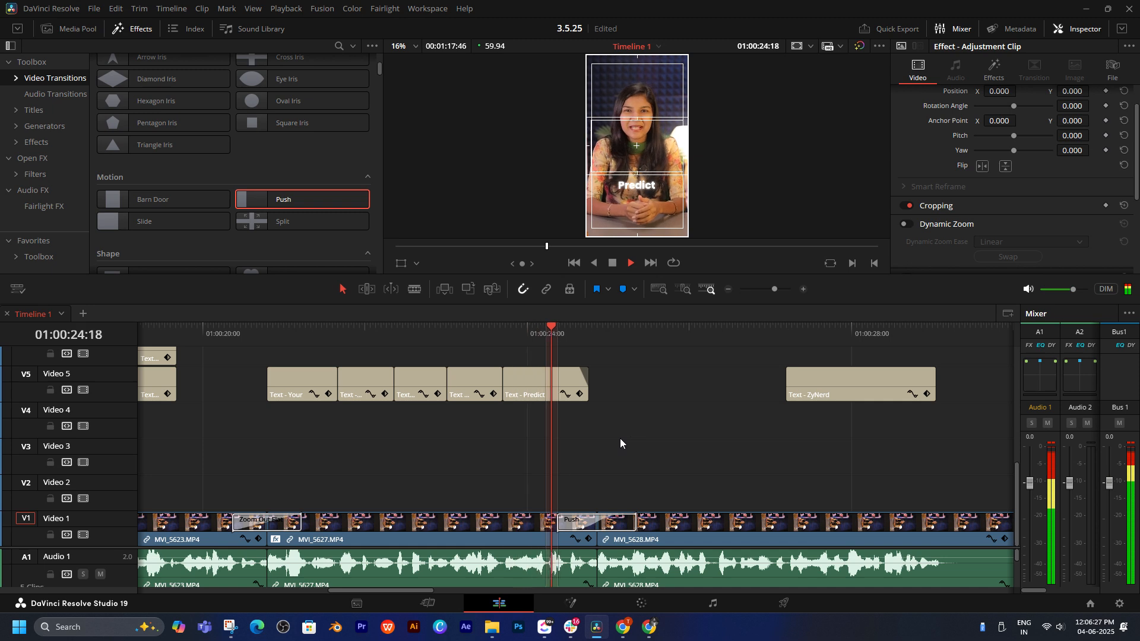
scroll(650, 434, right, 1)
click(180, 333)
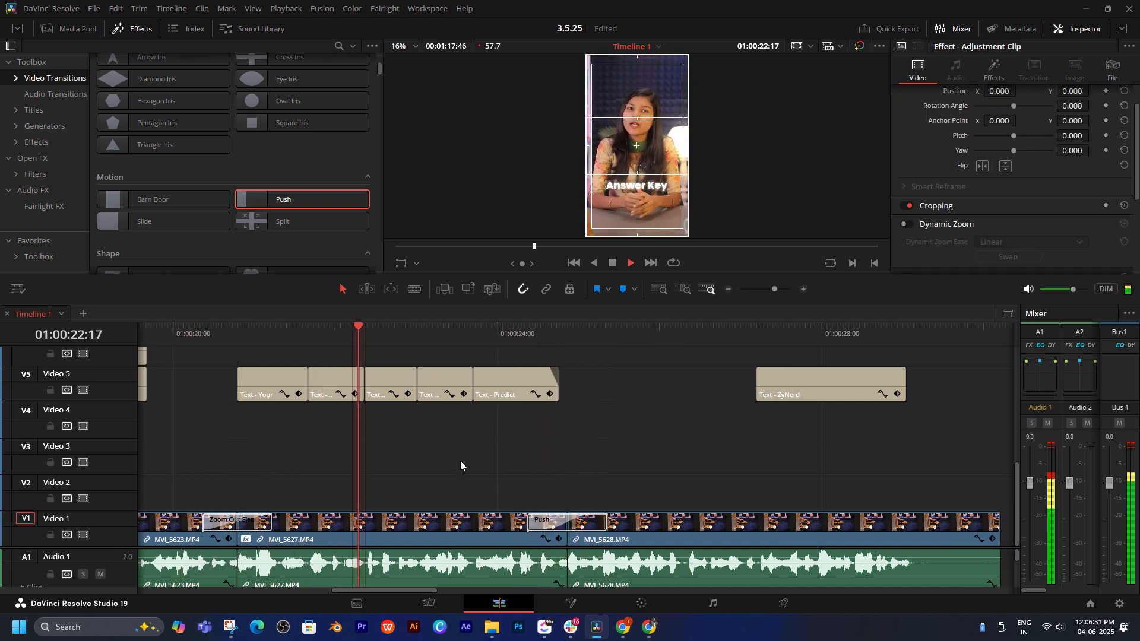
scroll(559, 435, right, 2)
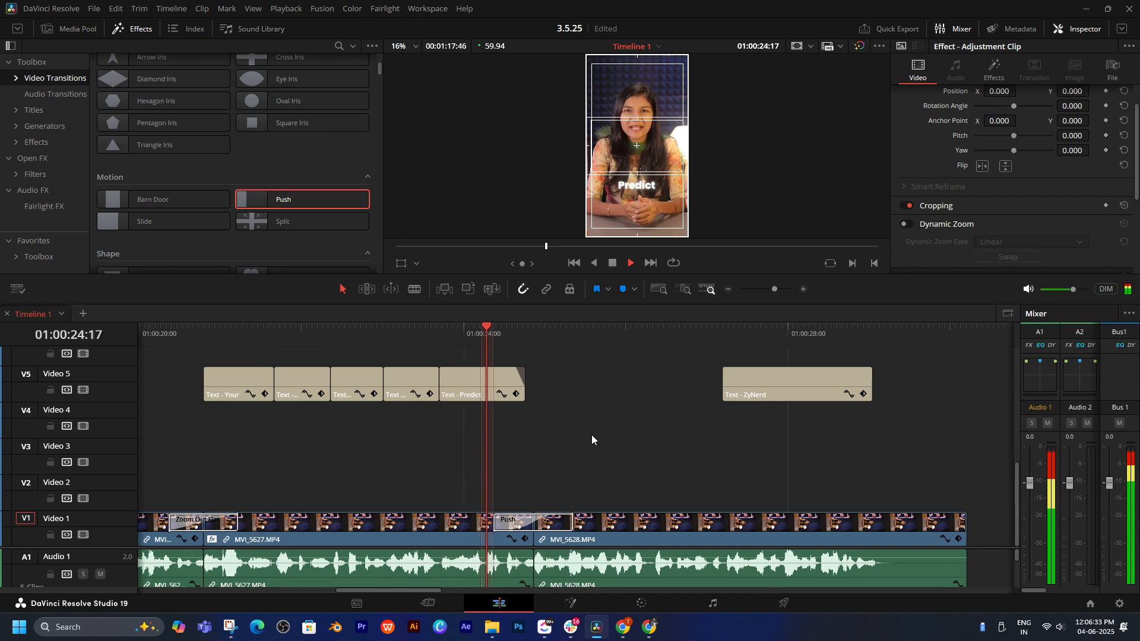
scroll(631, 448, right, 5)
key(space)
- Review the Your Answers and Compare titles over clip MVI_5627.MP4
scroll(653, 432, left, 10)
click(457, 333)
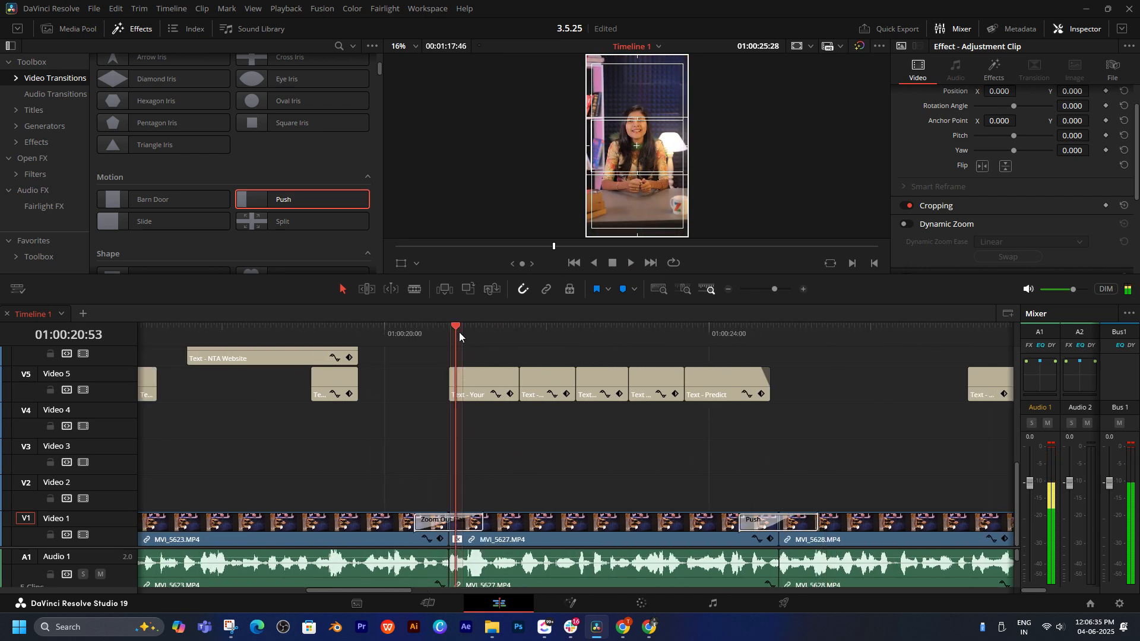
key(space)
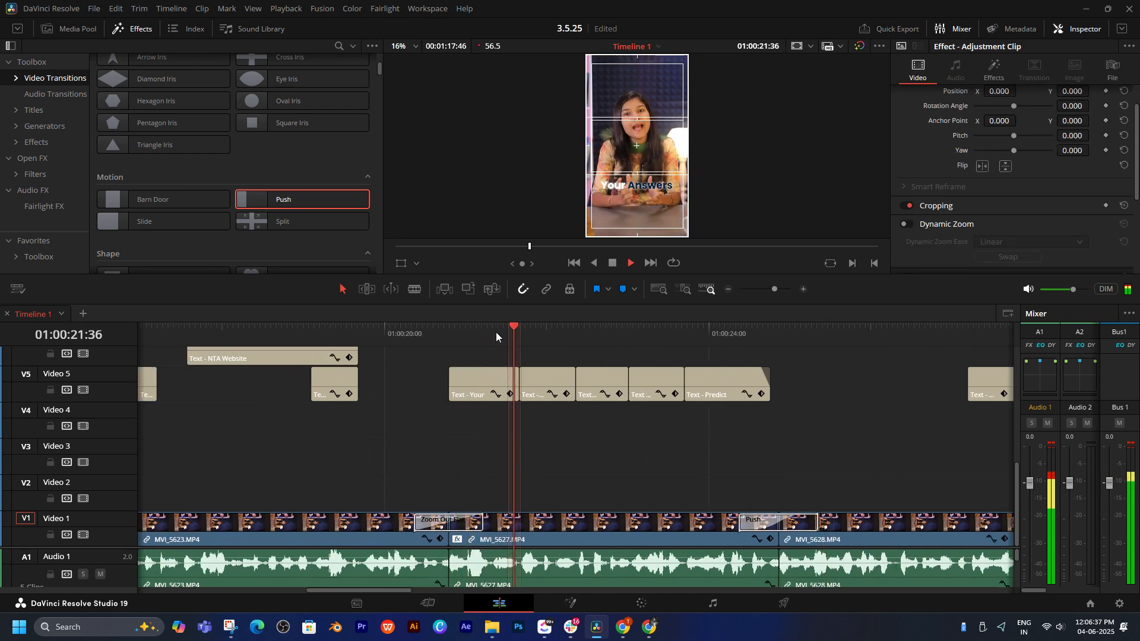
click(476, 340)
click(483, 336)
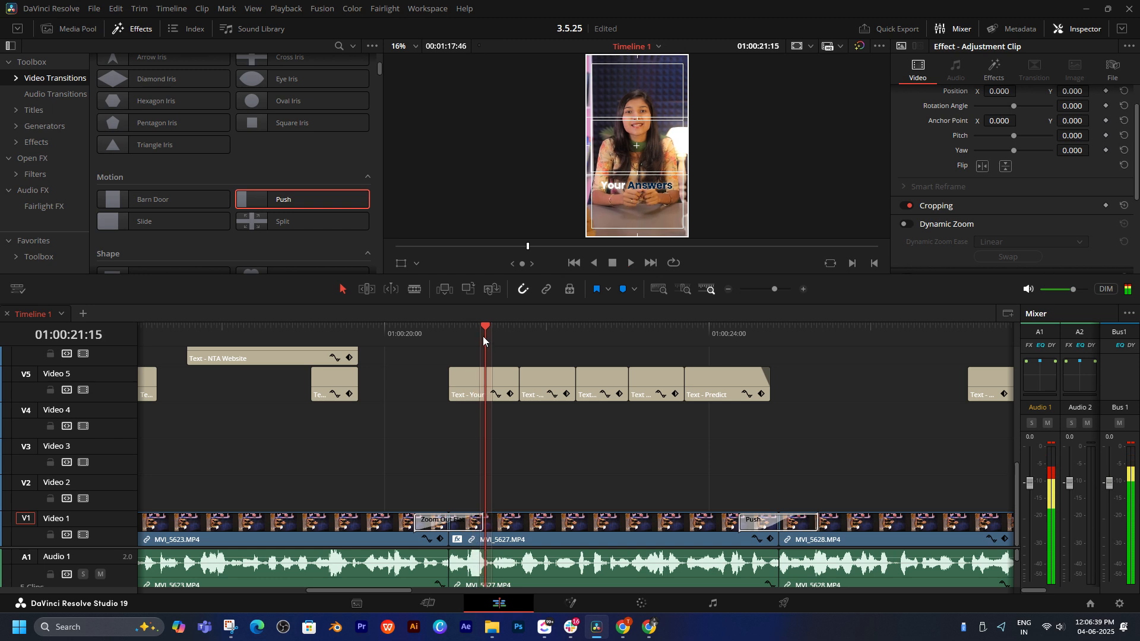
click(575, 337)
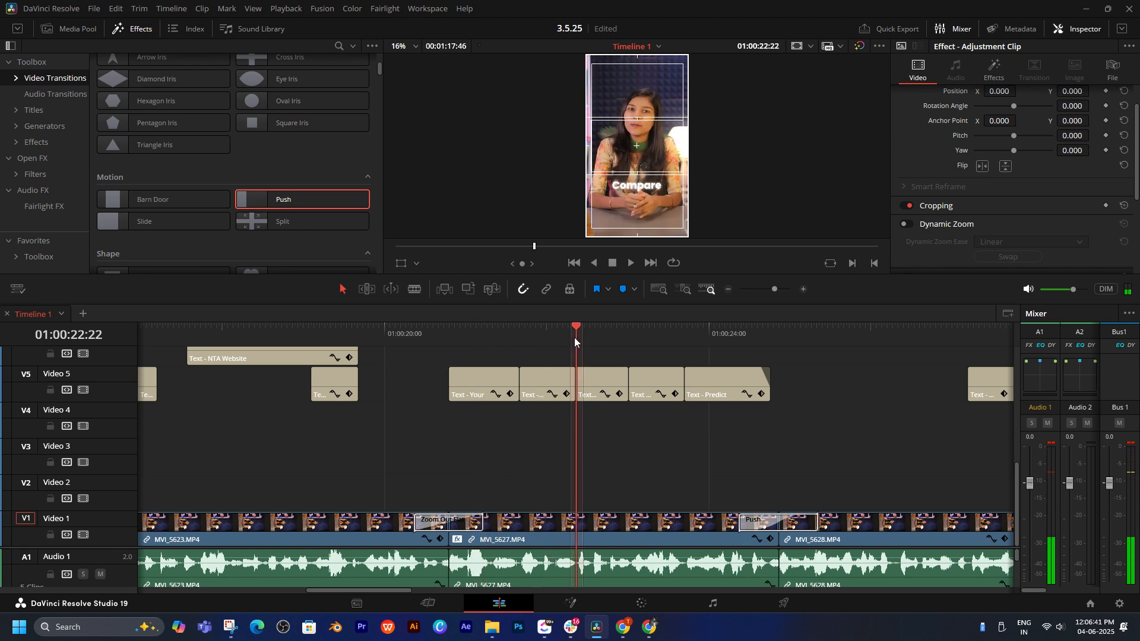
click(467, 338)
- Play the section from the NTA Website title through the zoom-out transition to the Your Answers title
drag(451, 340, 275, 355)
key(space)
drag(323, 399, 466, 404)
key(space)
click(465, 404)
drag(470, 336, 420, 343)
key(space)
click(507, 427)
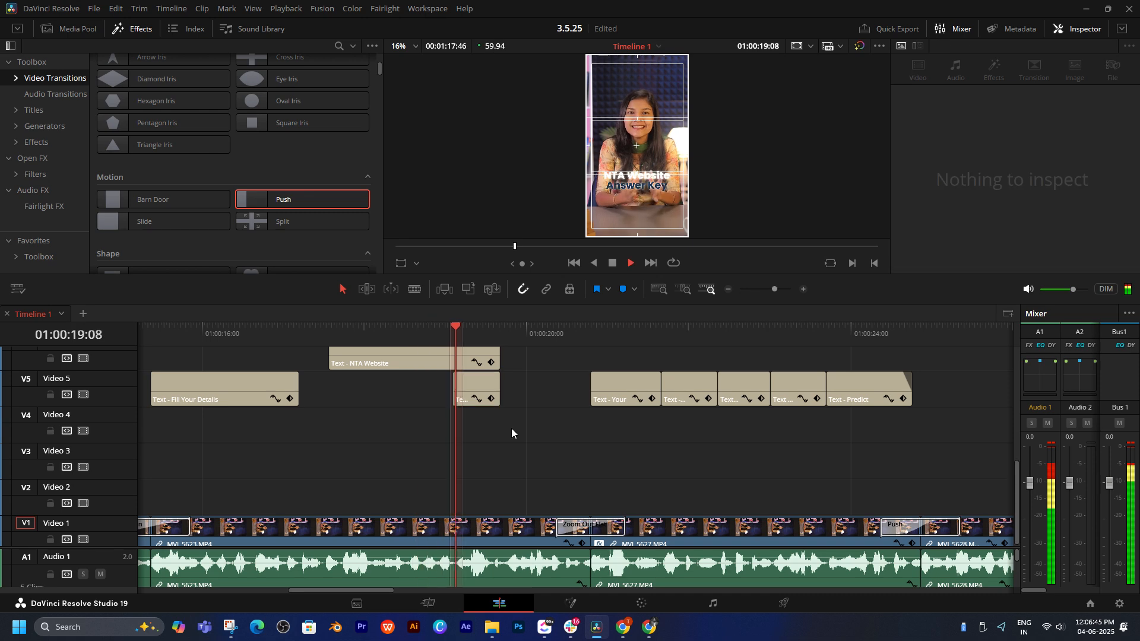
drag(646, 427, 586, 418)
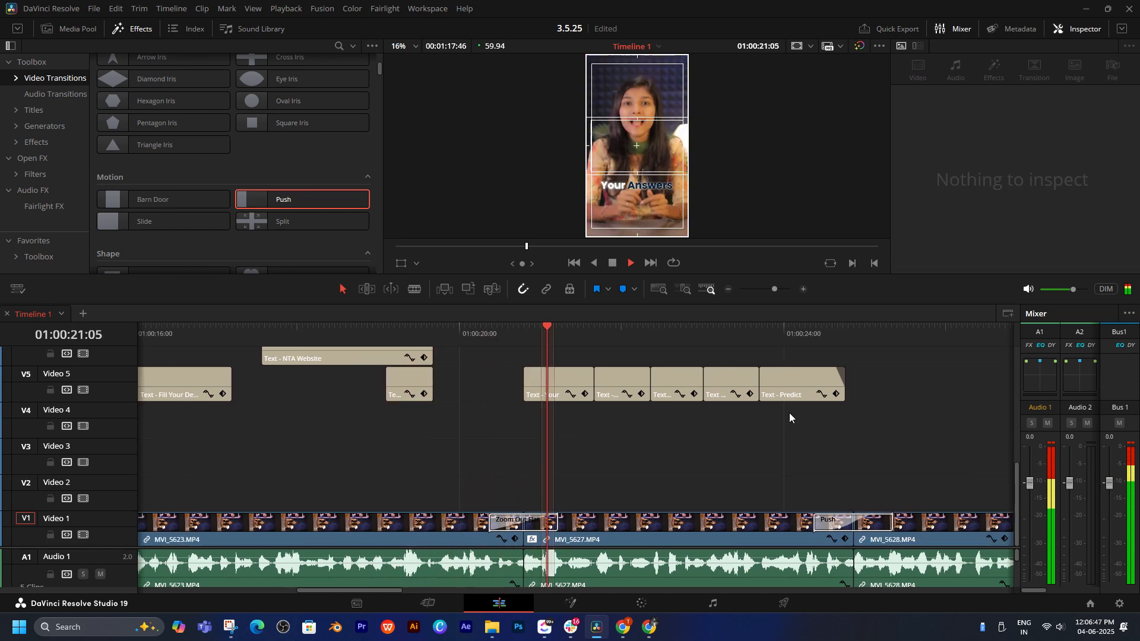
drag(789, 412, 668, 409)
key(space)
drag(764, 414, 697, 412)
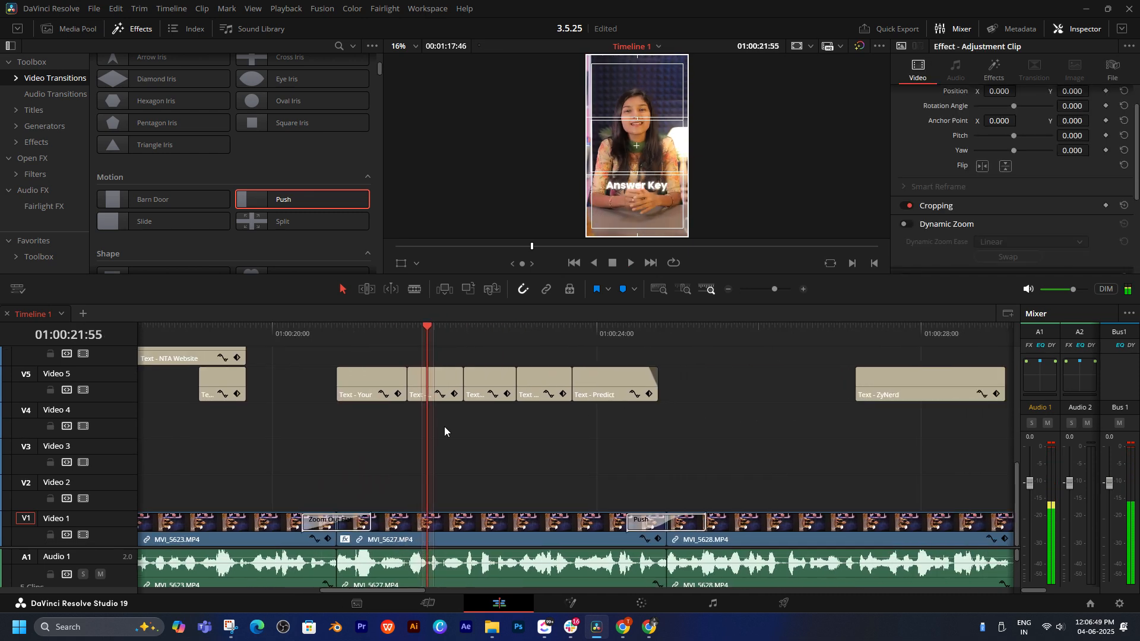
drag(444, 426, 597, 416)
- Change the colour of the Answer Key title beneath NTA Website to orange #ff5500
mouse_move(379, 343)
mouse_down()
mouse_move(400, 336)
mouse_move(378, 336)
mouse_up()
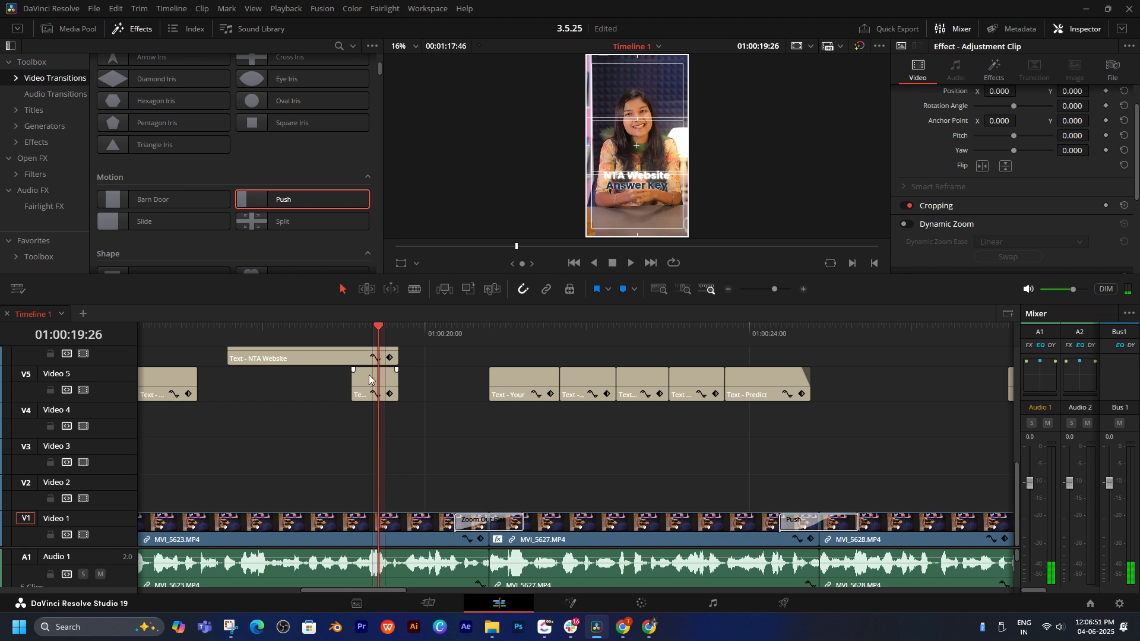
click(369, 375)
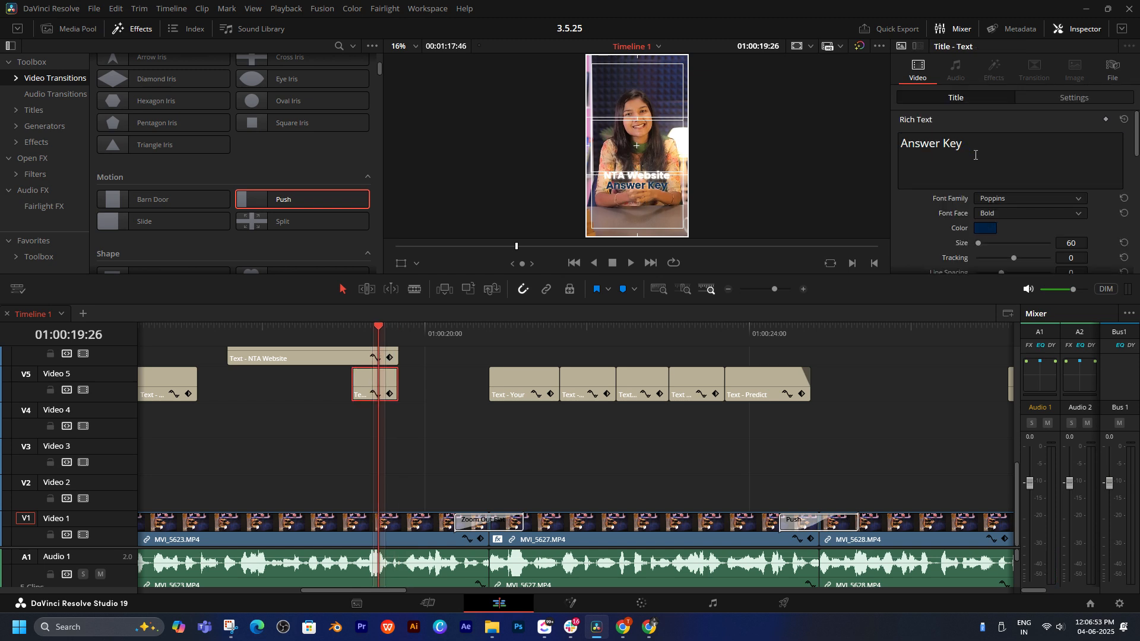
click(985, 229)
click(466, 260)
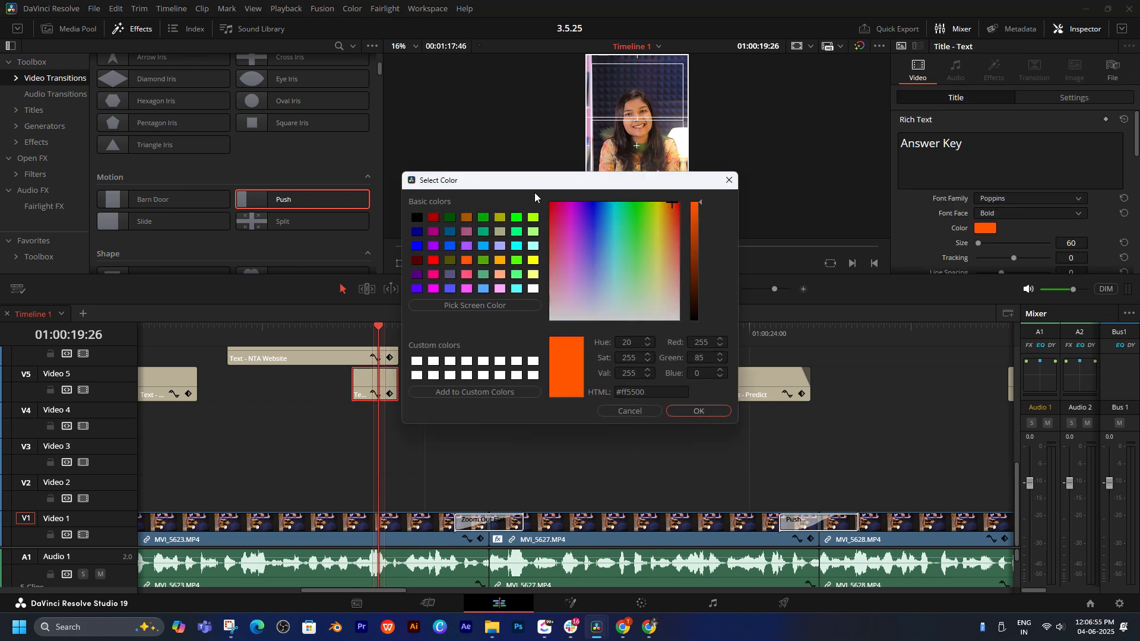
drag(534, 183, 641, 257)
click(607, 334)
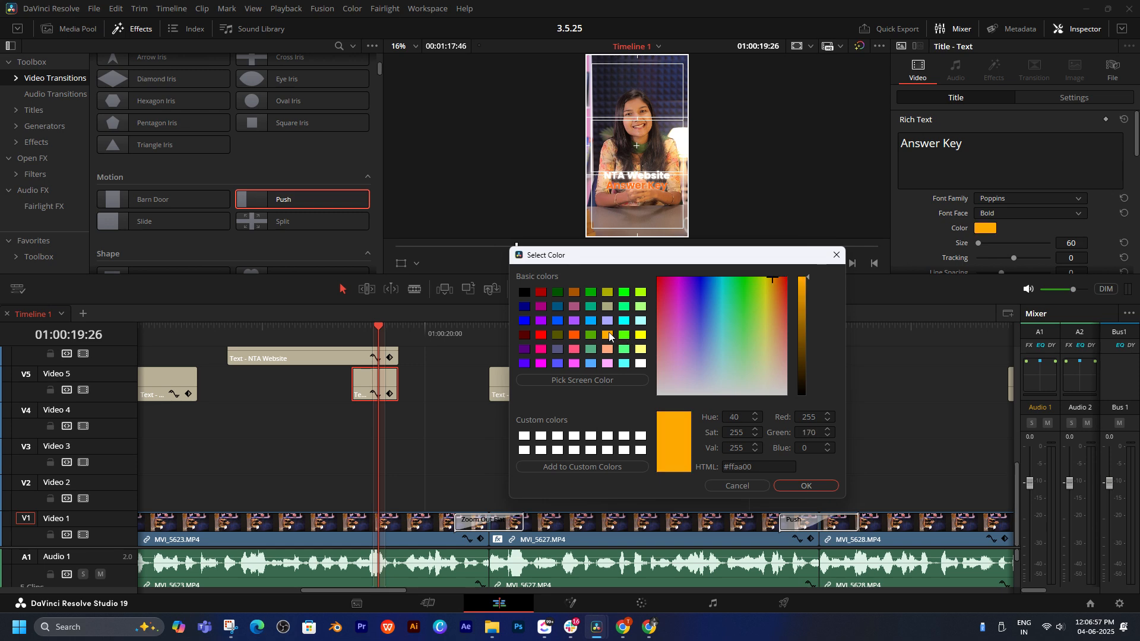
click(575, 336)
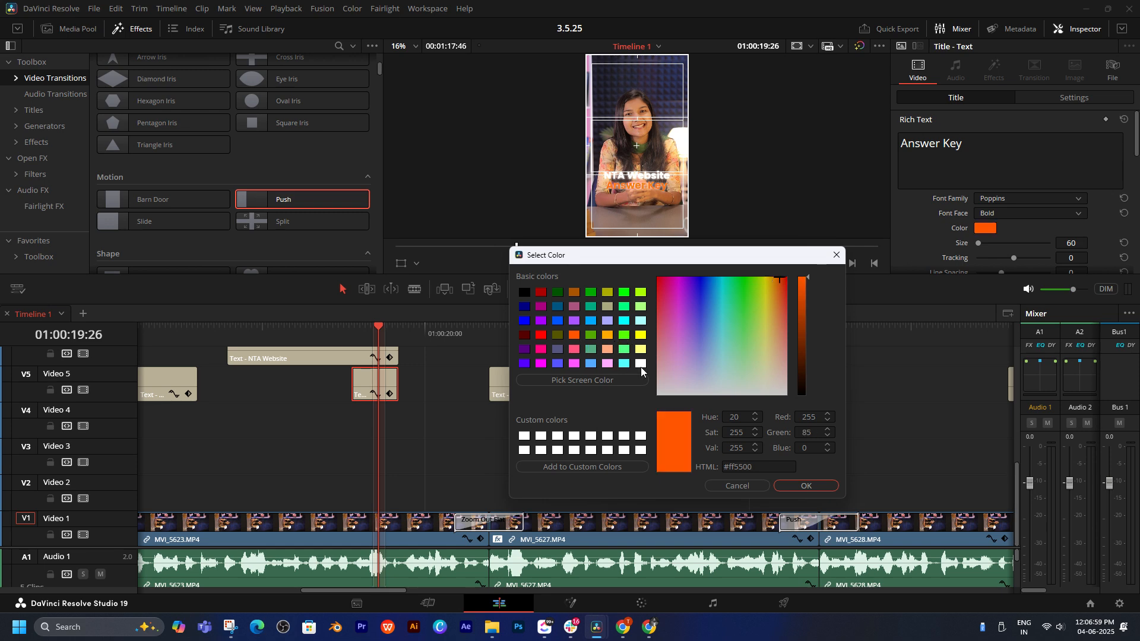
click(786, 486)
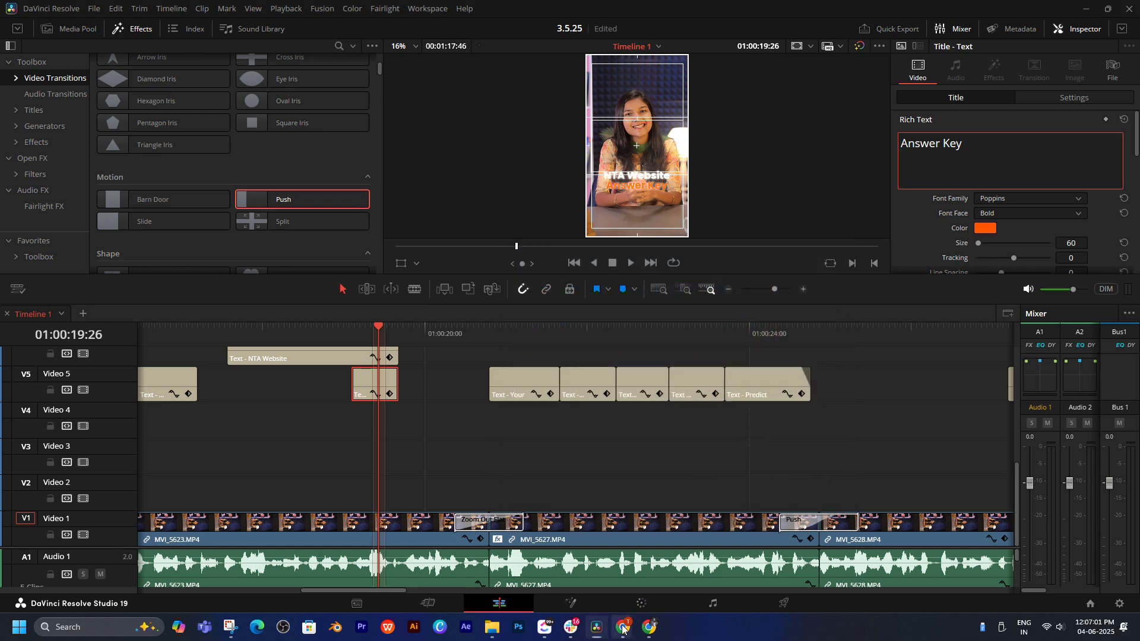
- Switch to the Chrome window with the NTA website to check its colours, and return to DaVinci Resolve
mouse_move(622, 628)
click(657, 567)
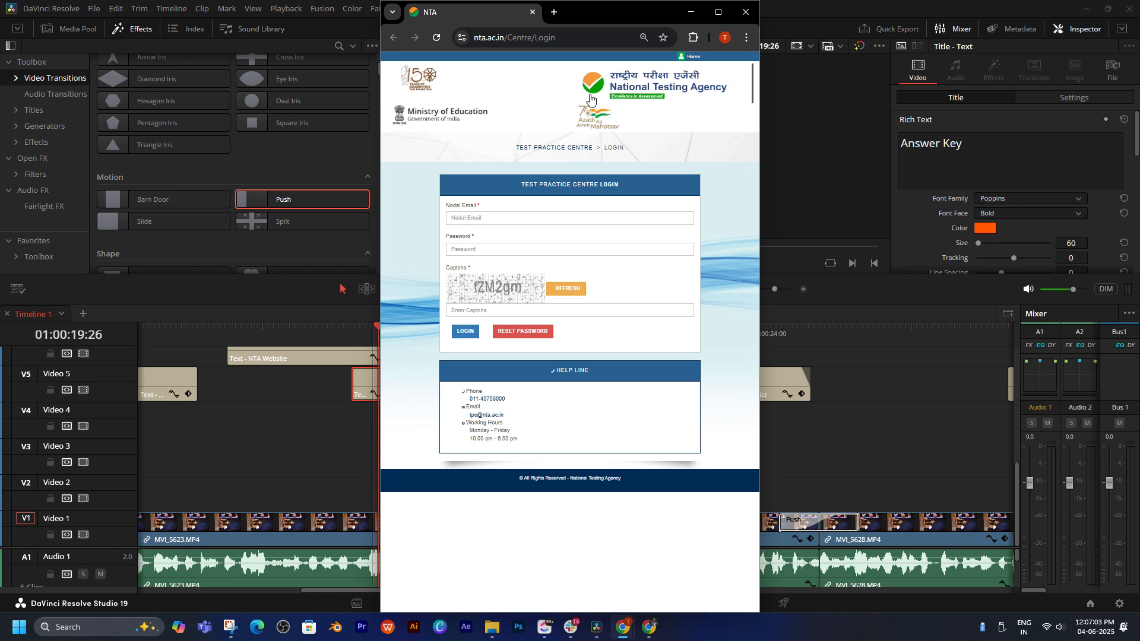
click(622, 627)
- Colour only the word Answers in the Your Answers title orange #ff5500
click(515, 329)
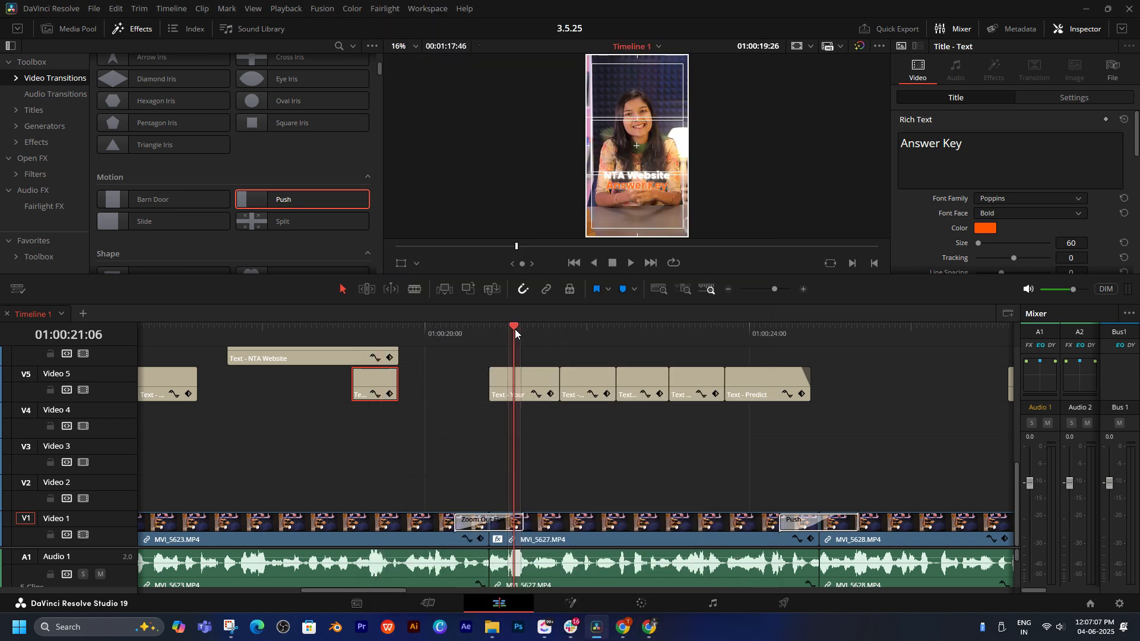
click(522, 371)
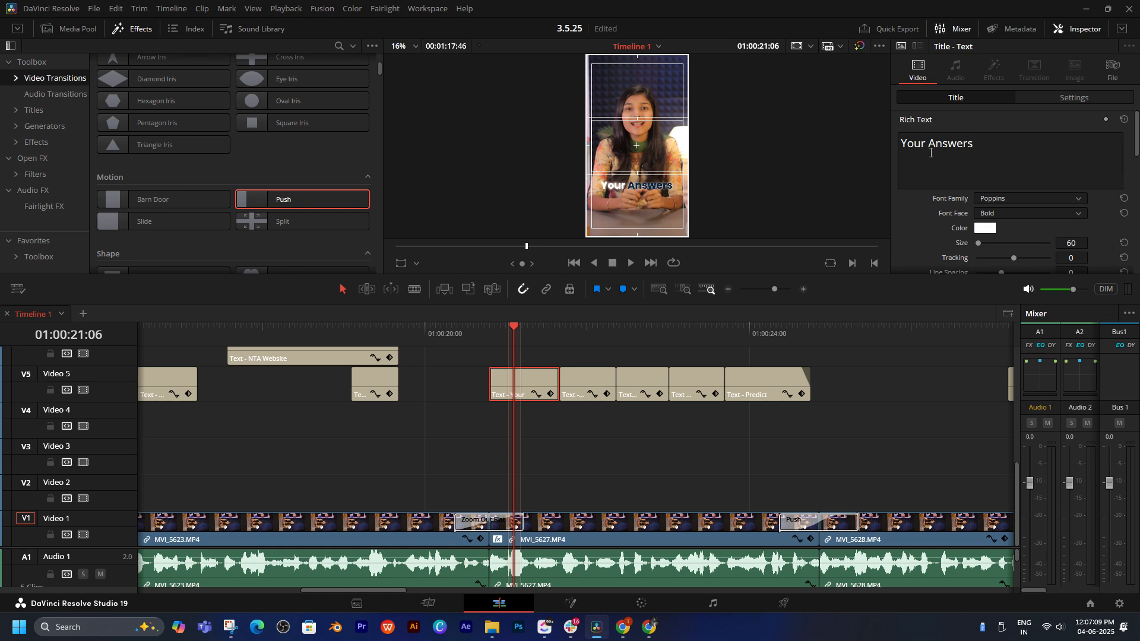
drag(931, 153, 996, 145)
click(987, 227)
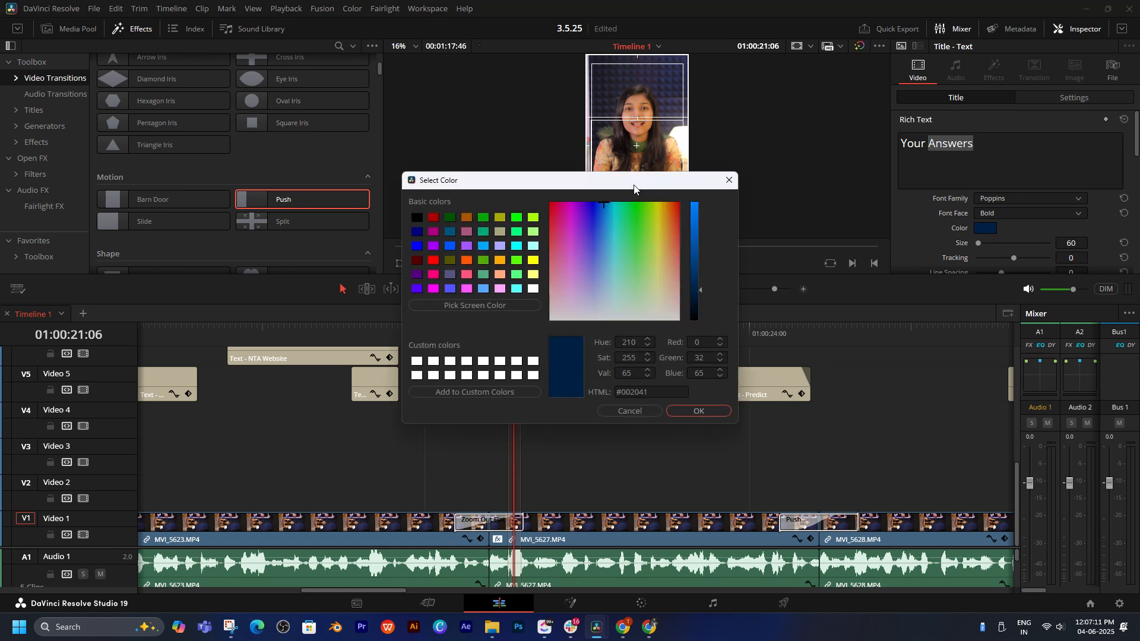
click(750, 265)
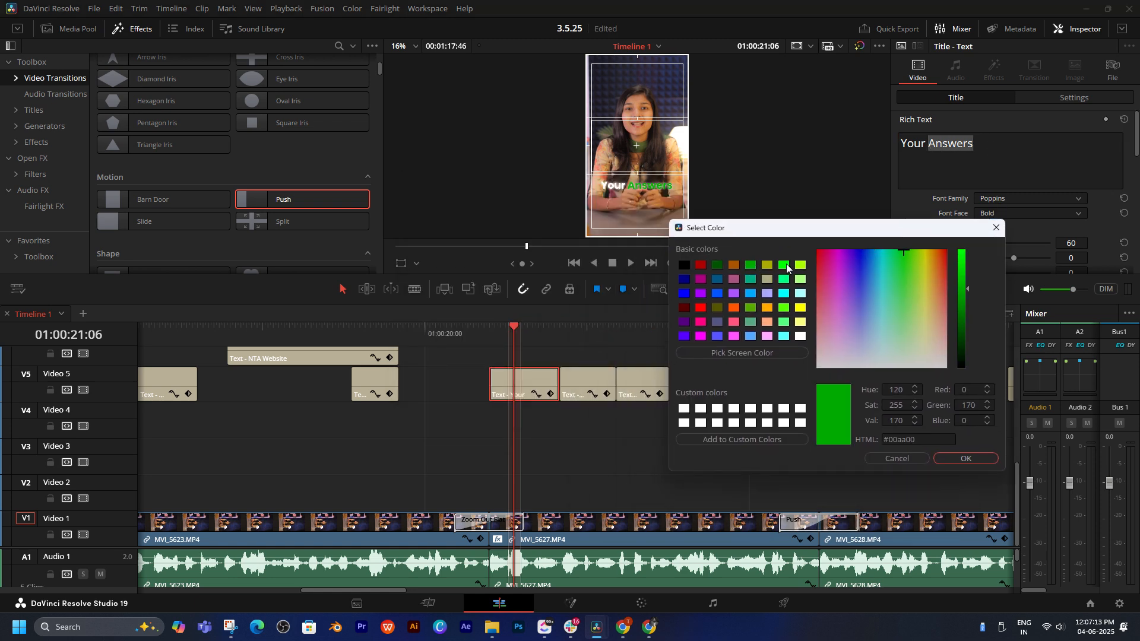
click(786, 266)
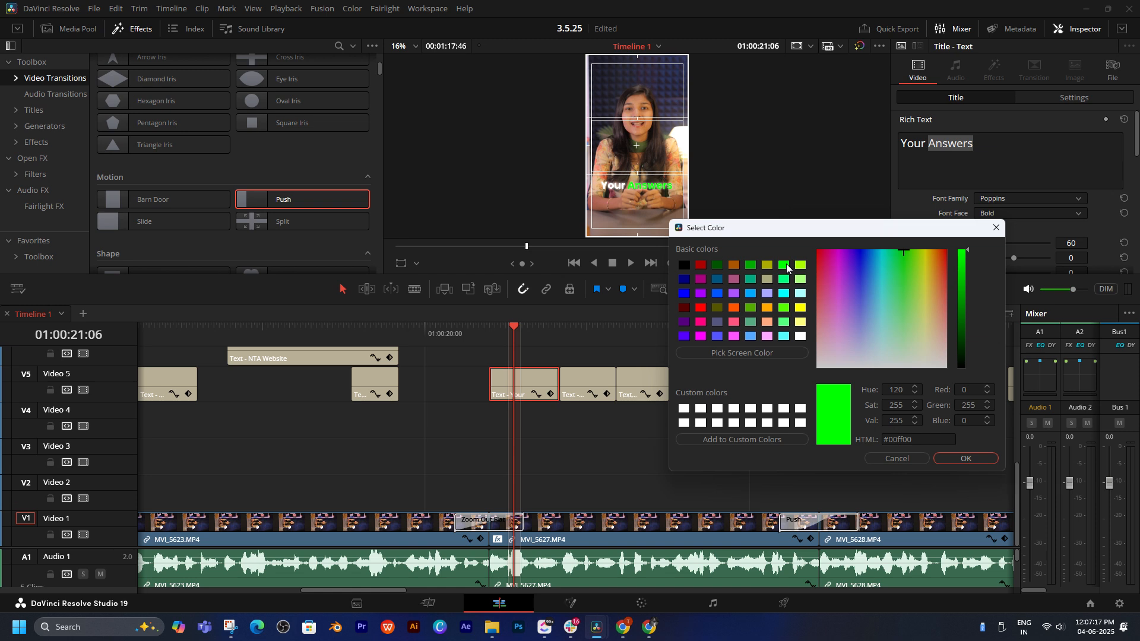
click(767, 308)
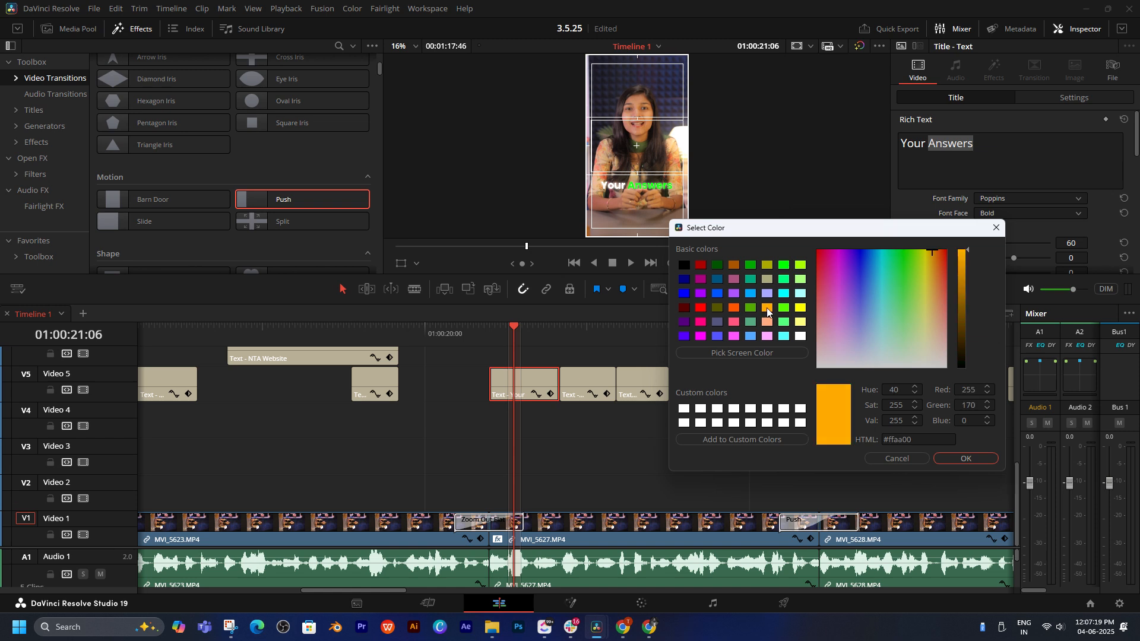
click(736, 307)
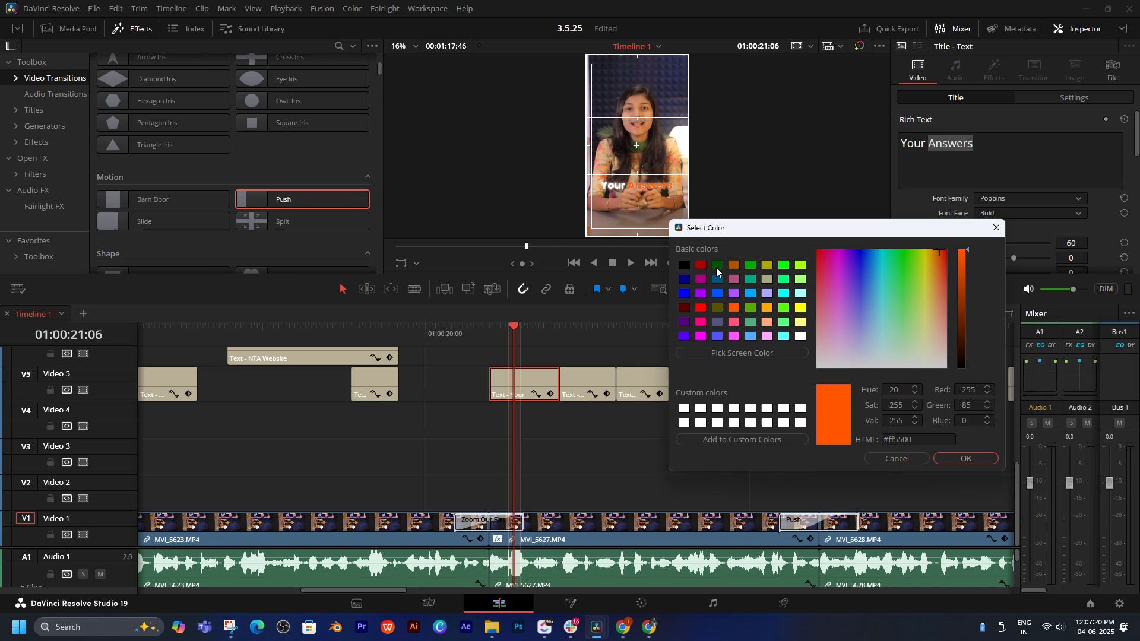
click(963, 459)
- Play the recoloured titles from NTA Website through Your Answers to the Compare title
drag(518, 338, 364, 335)
key(space)
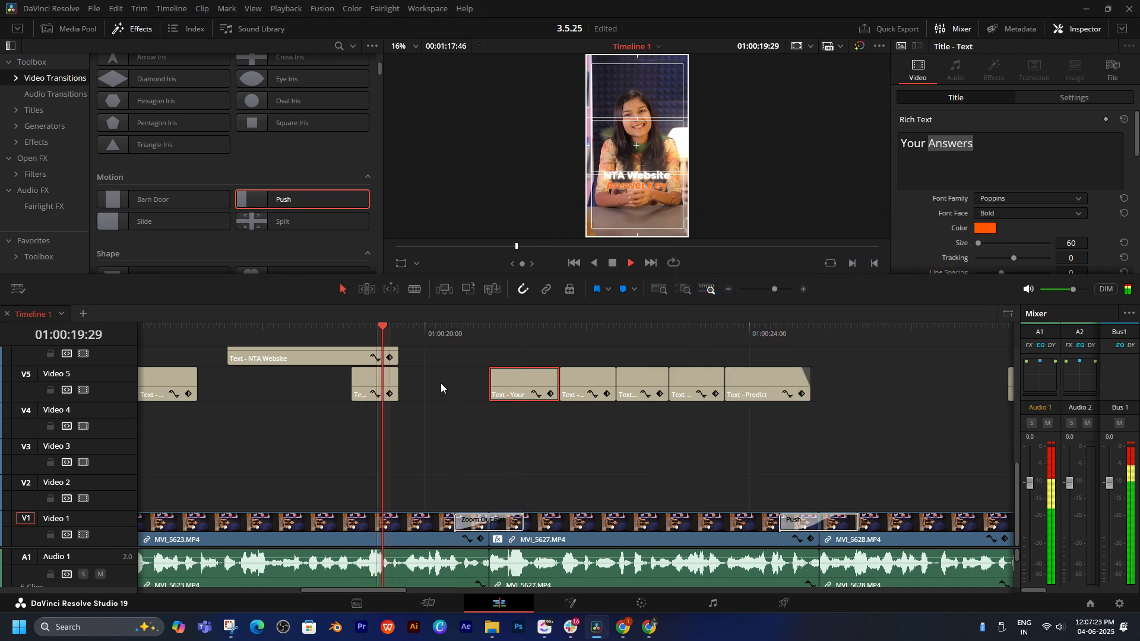
click(636, 428)
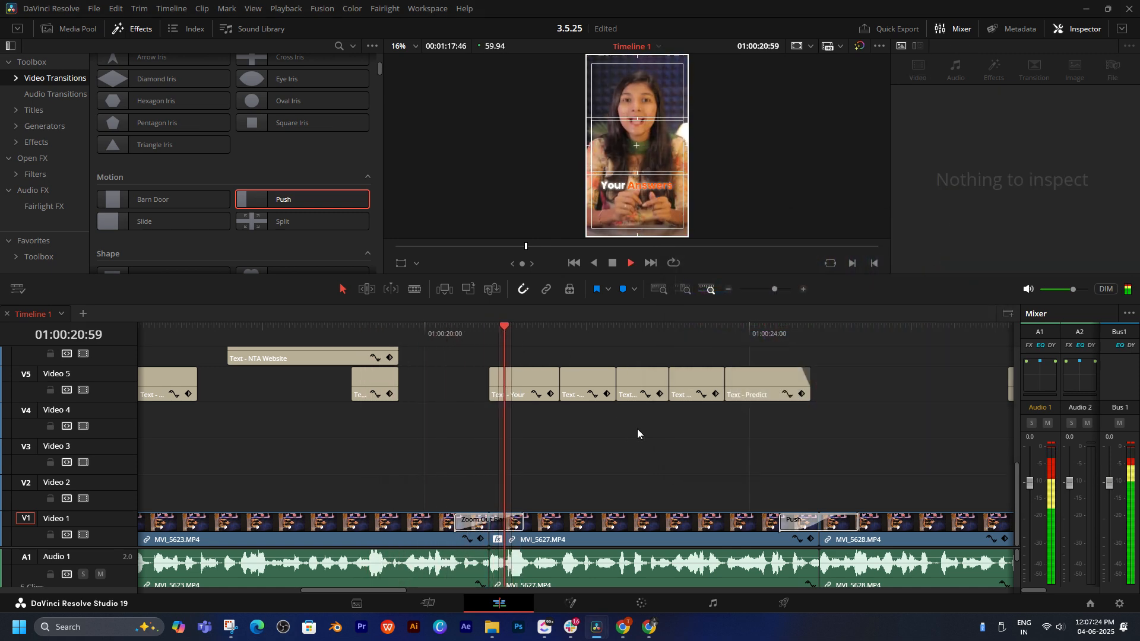
click(618, 388)
key(space)
- Change the Answer Key title beneath Provisional to orange #ff5500
scroll(705, 445, left, 8)
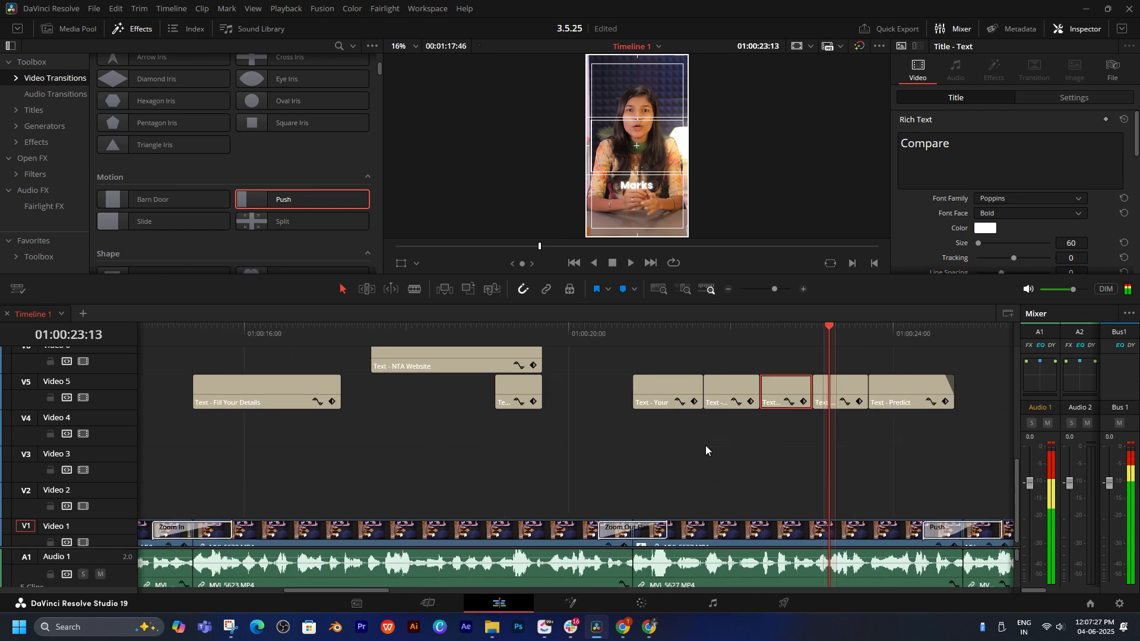
click(567, 337)
scroll(705, 382, left, 4)
click(637, 333)
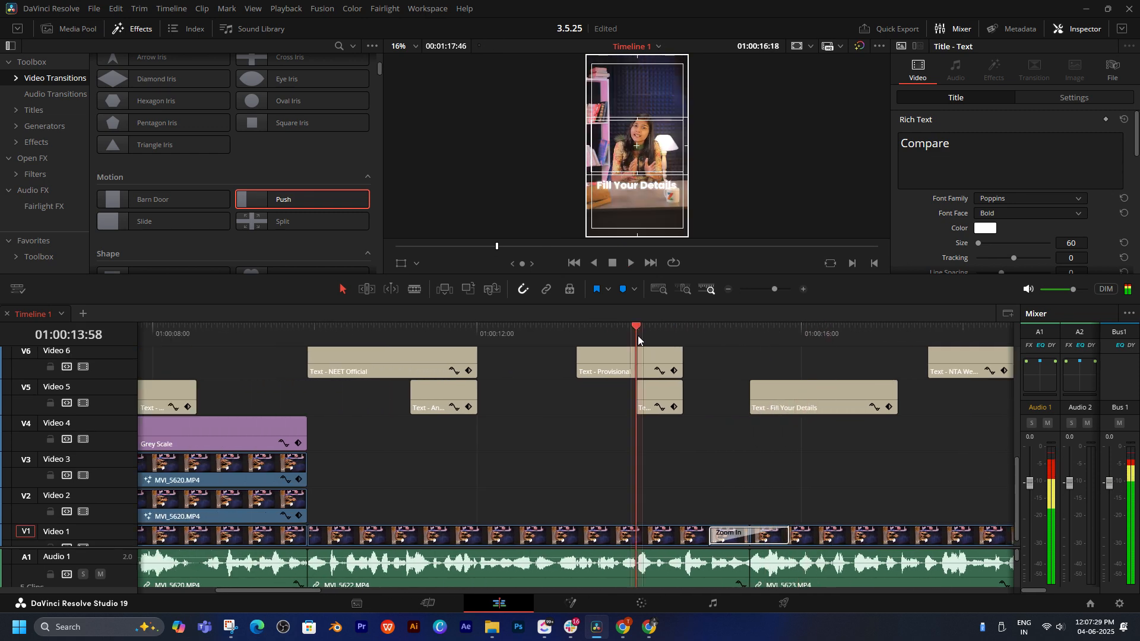
click(654, 396)
click(985, 228)
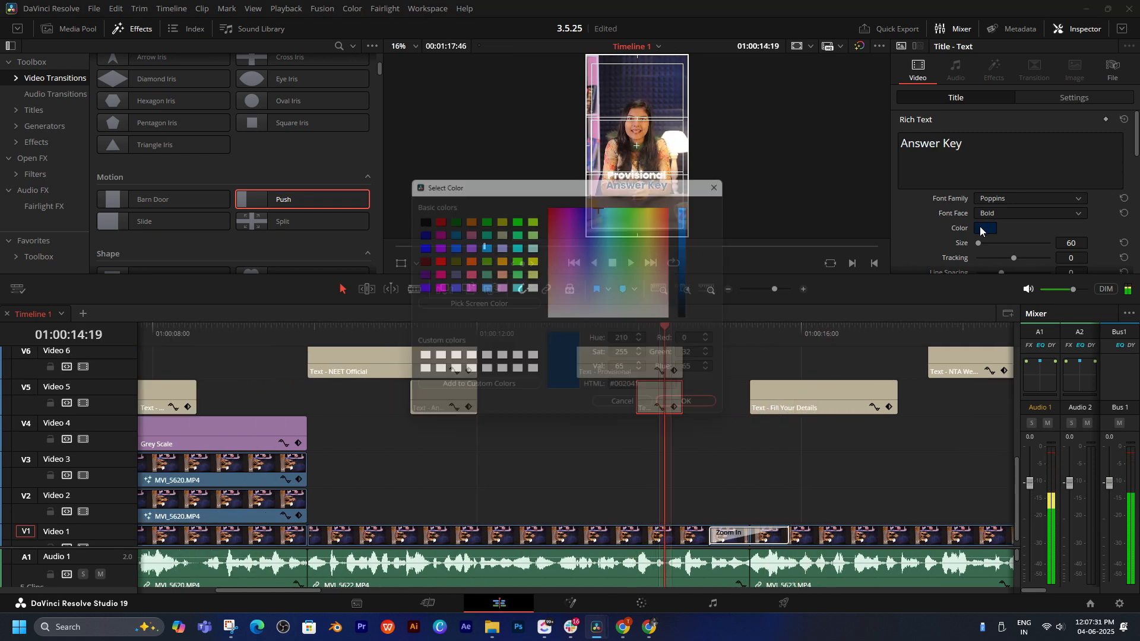
drag(452, 180, 470, 268)
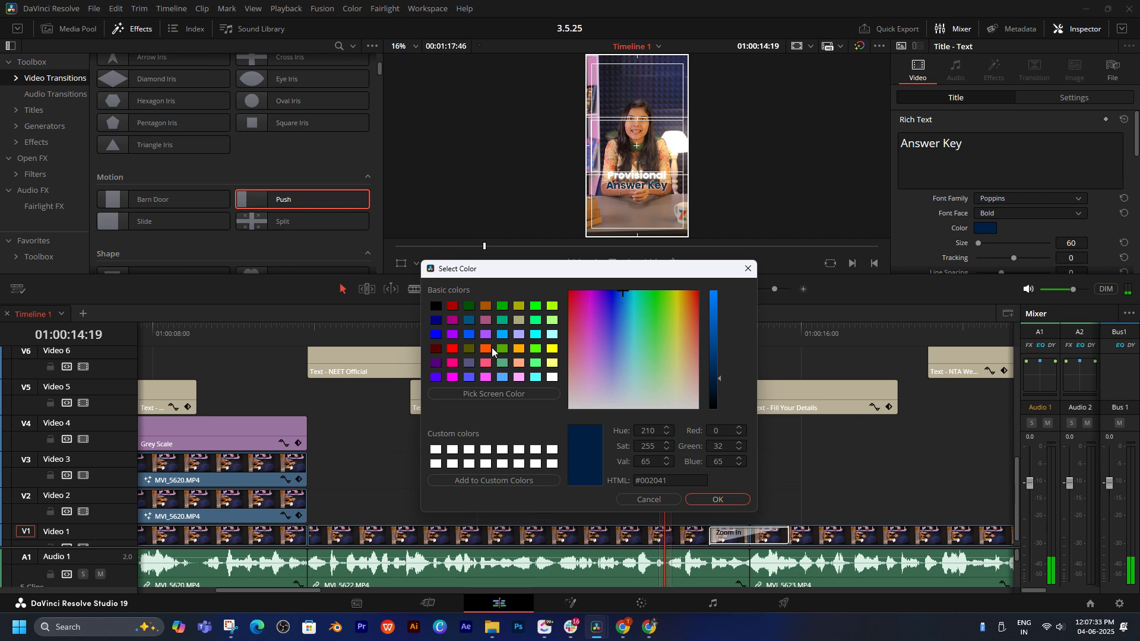
click(485, 349)
click(712, 499)
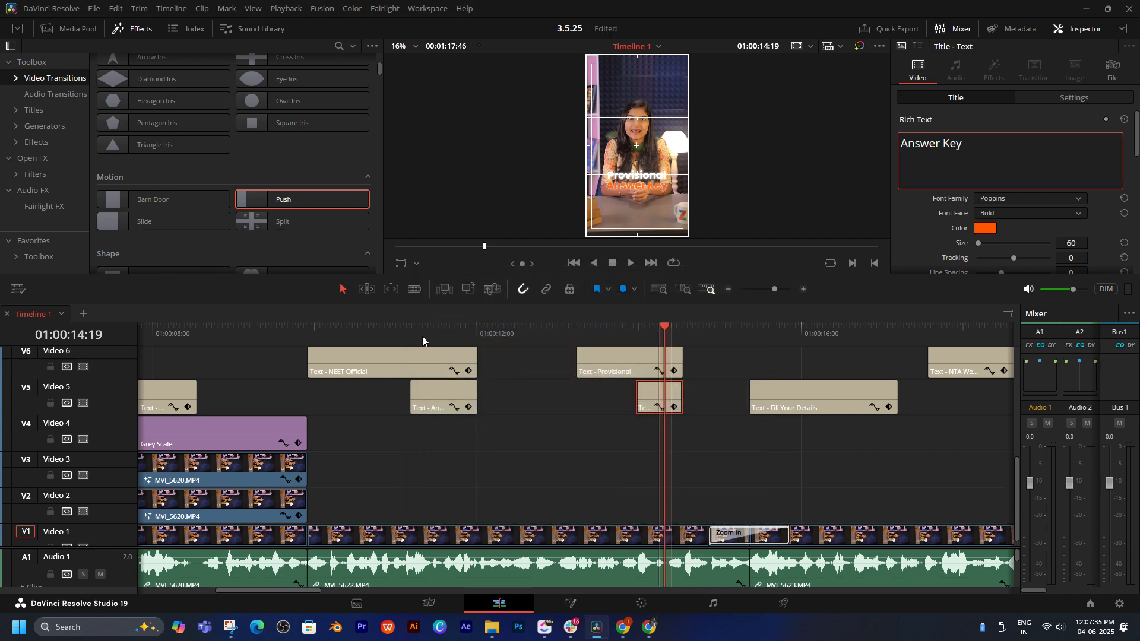
- Recolour the Answer Key title beneath NEET Official to orange #ff5500
click(439, 331)
click(439, 396)
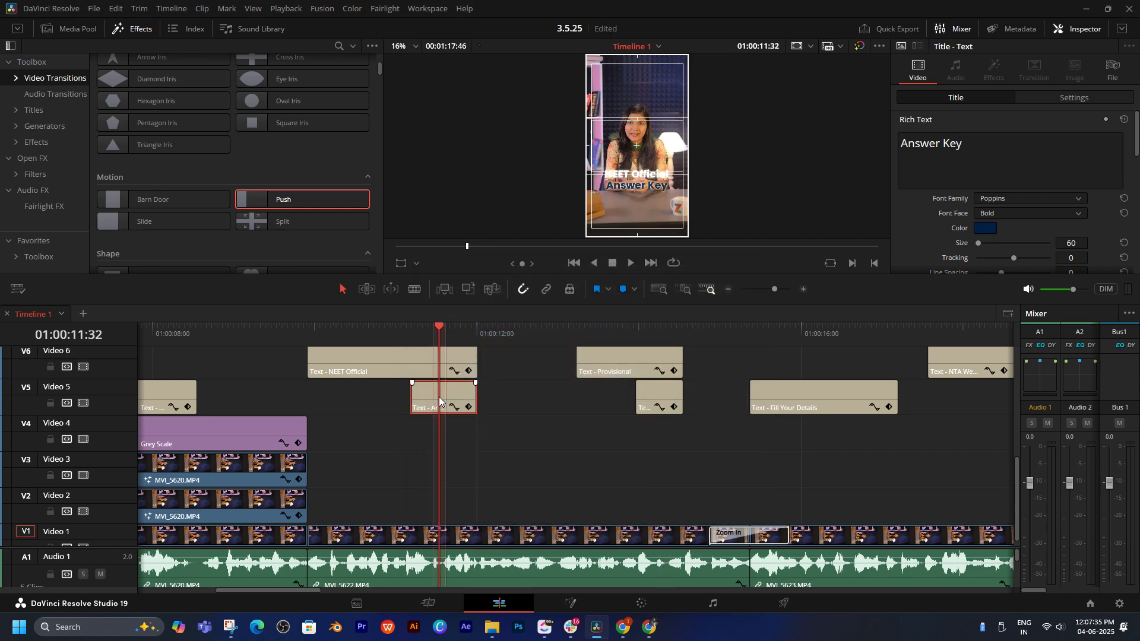
click(985, 229)
click(466, 260)
click(689, 411)
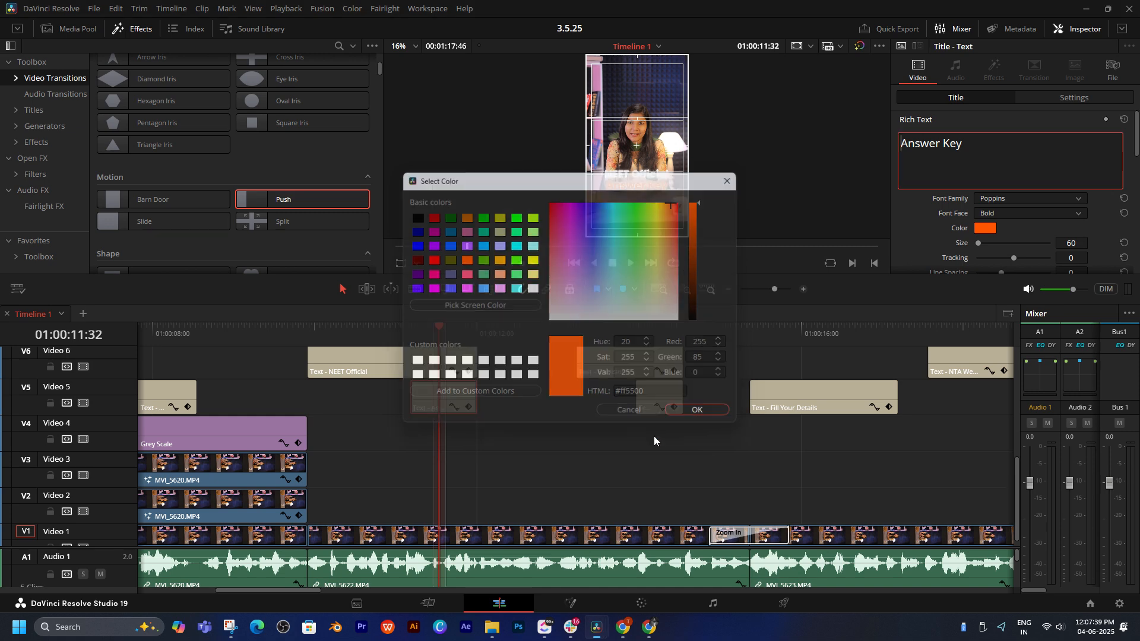
- Play the section from the Chill and Just titles through NEET Official and its Answer Key title
key(space)
drag(370, 437, 573, 457)
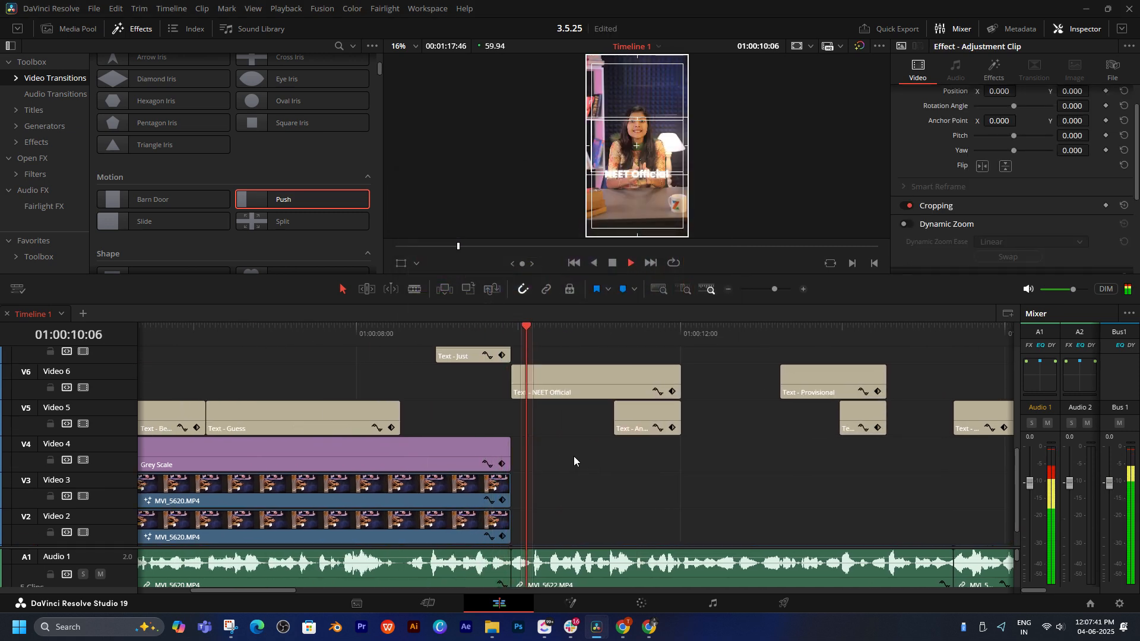
drag(442, 340, 343, 341)
drag(455, 414, 663, 453)
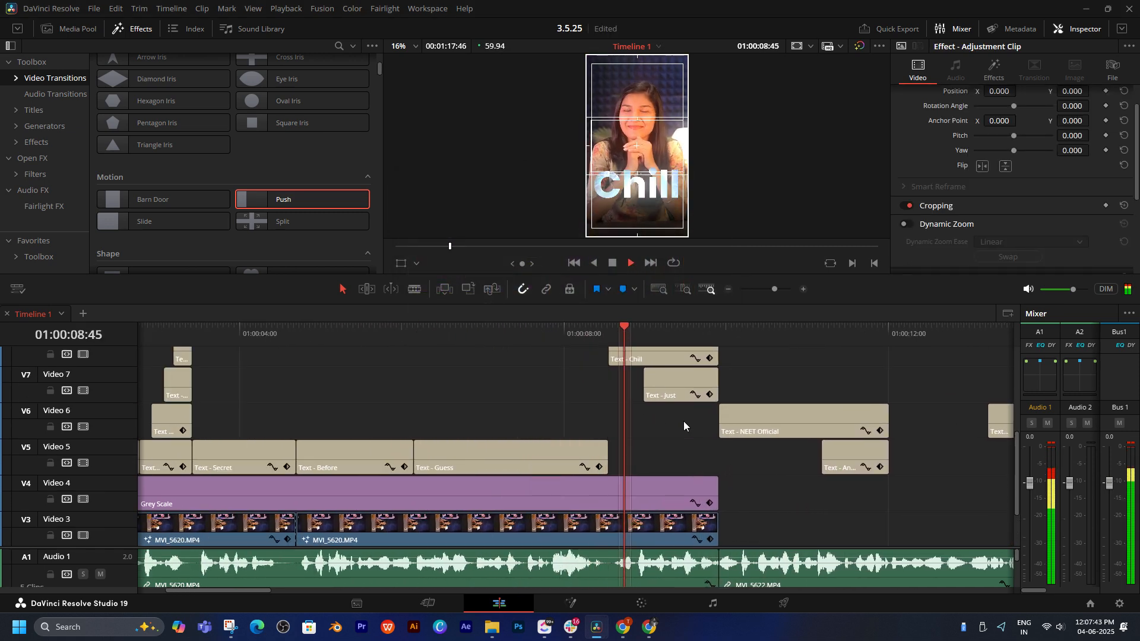
drag(708, 407, 557, 400)
drag(718, 396, 530, 384)
click(623, 449)
drag(689, 440, 590, 427)
key(space)
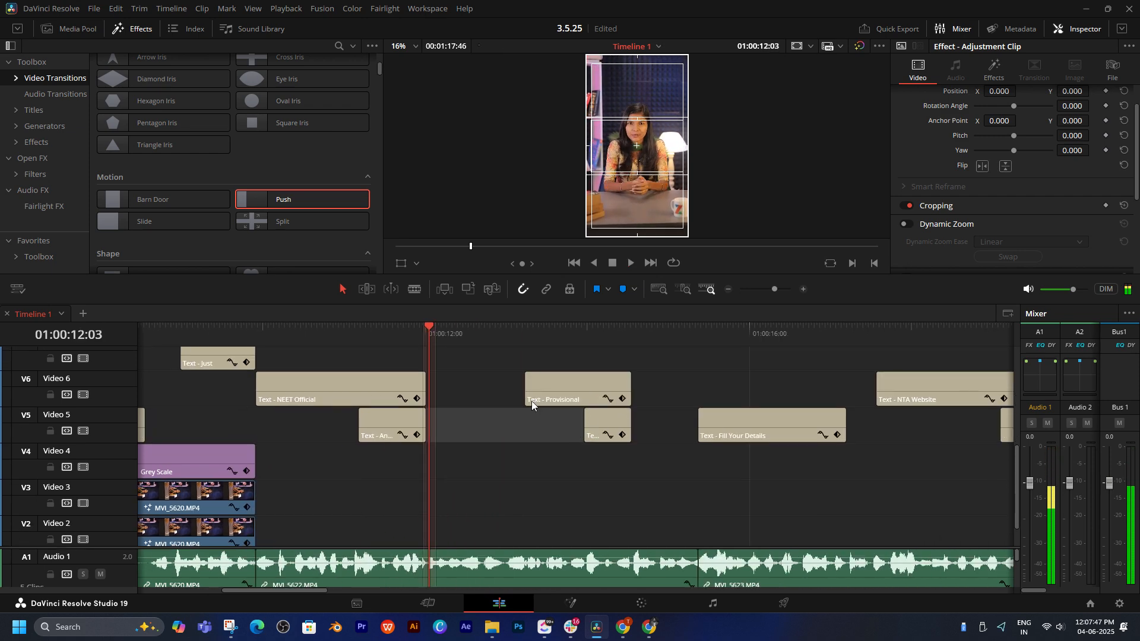
- Replay the end of the NEET Official title together with the recoloured Answer Key title
drag(392, 337, 387, 341)
key(space)
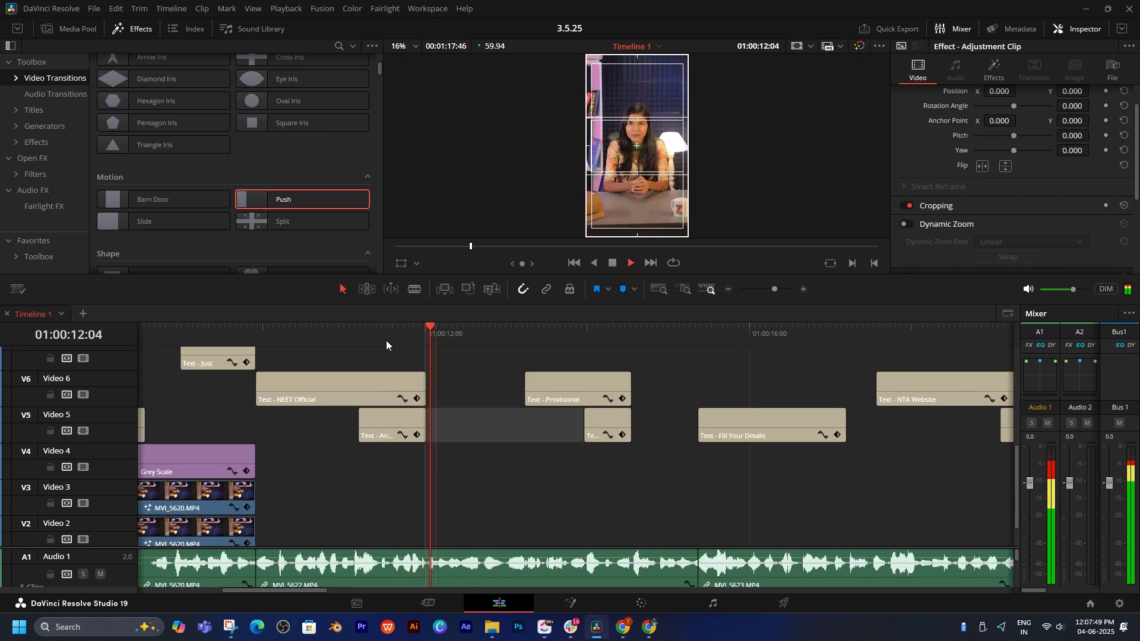
click(360, 340)
click(391, 421)
click(376, 385)
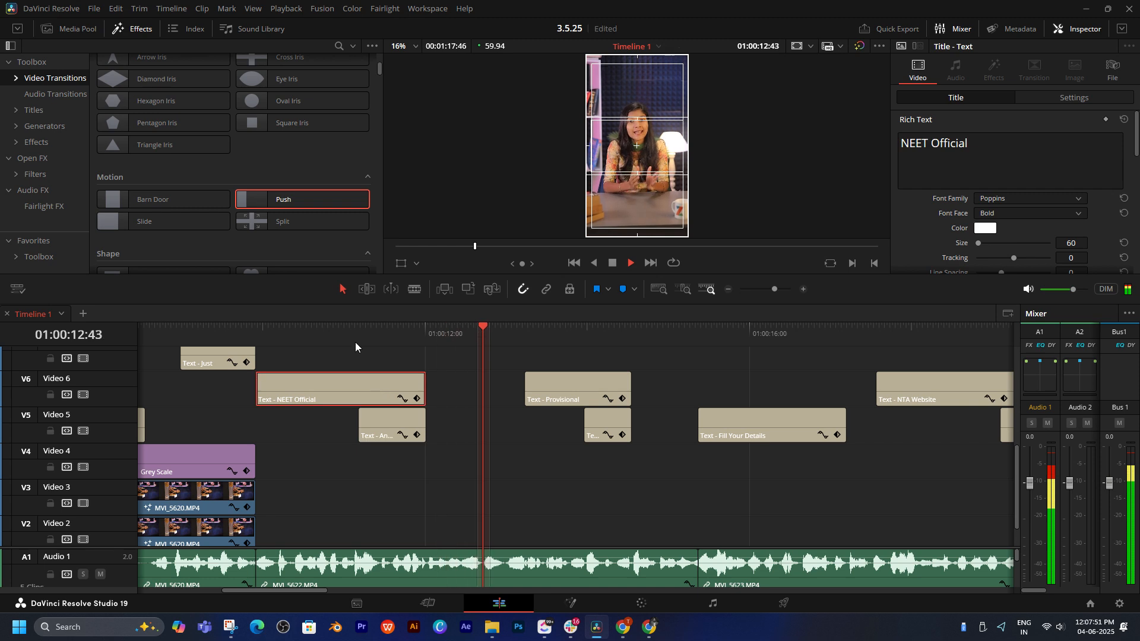
click(356, 341)
click(361, 338)
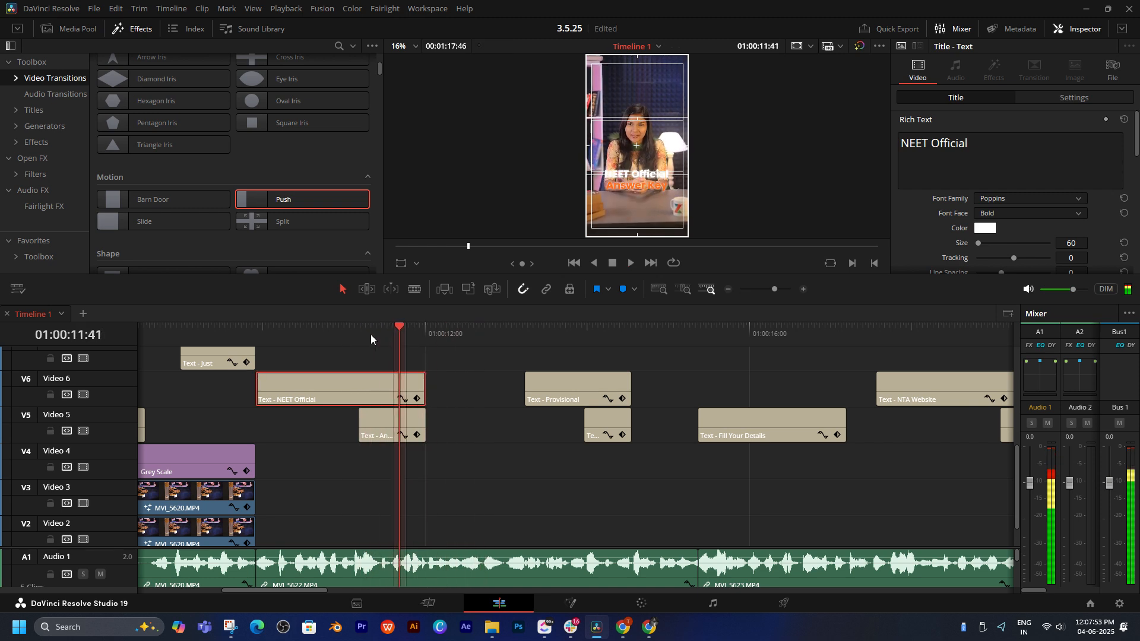
click(370, 334)
key(space)
click(396, 363)
key(space)
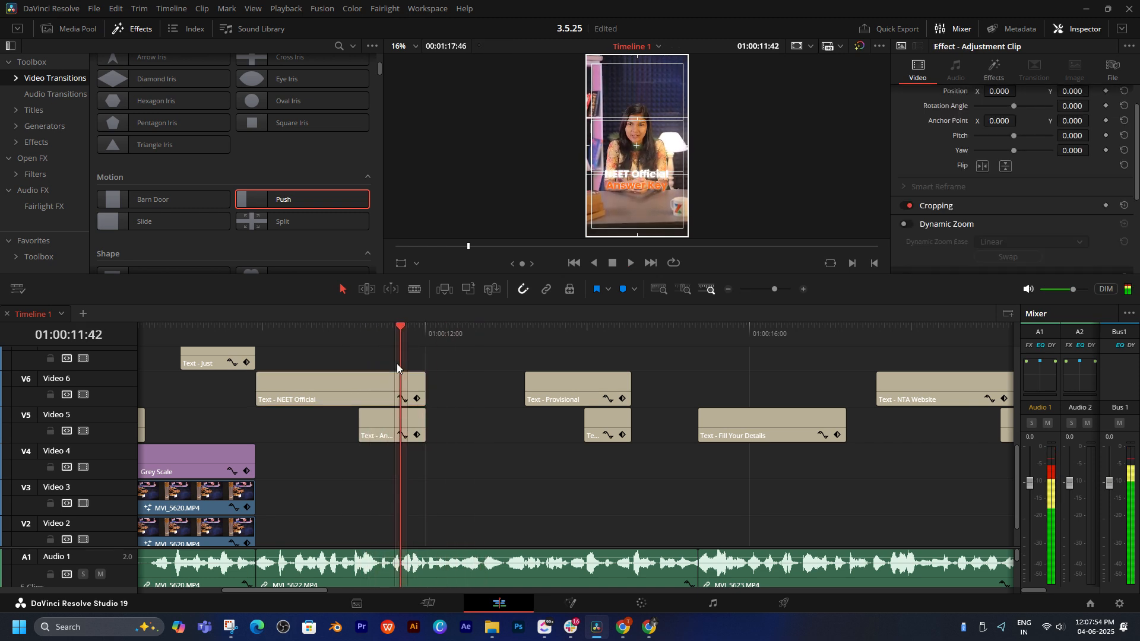
click(388, 333)
click(379, 333)
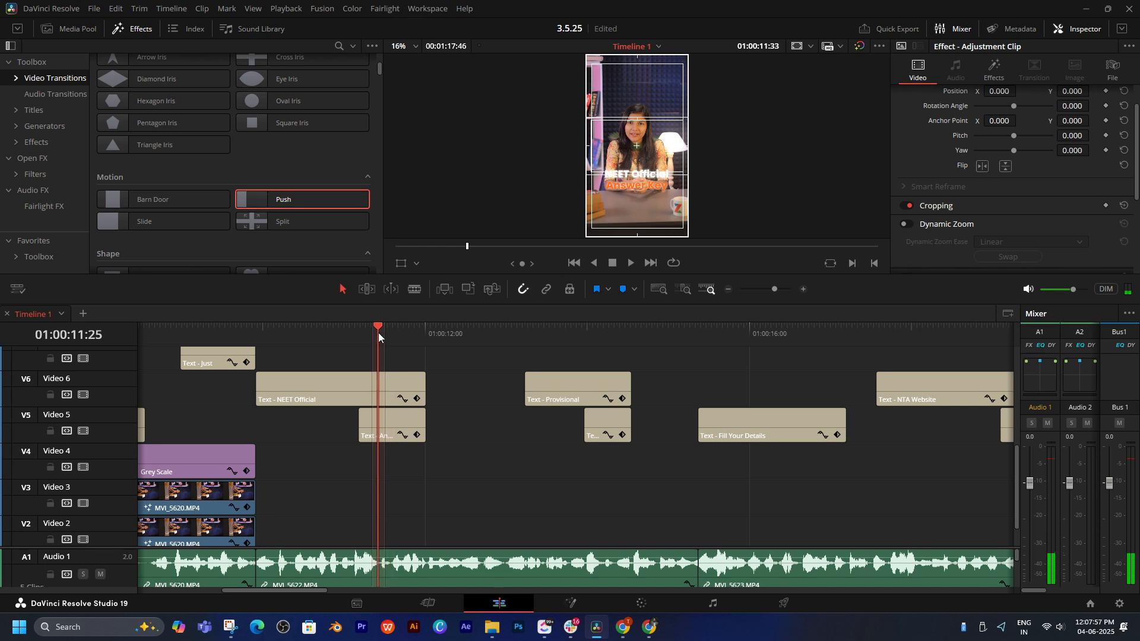
- Play the timeline from the NEET Official Answer Key title through Provisional, NTA Website, Compare and Predict to ZyNerd
key(space)
click(607, 398)
click(607, 398)
click(589, 391)
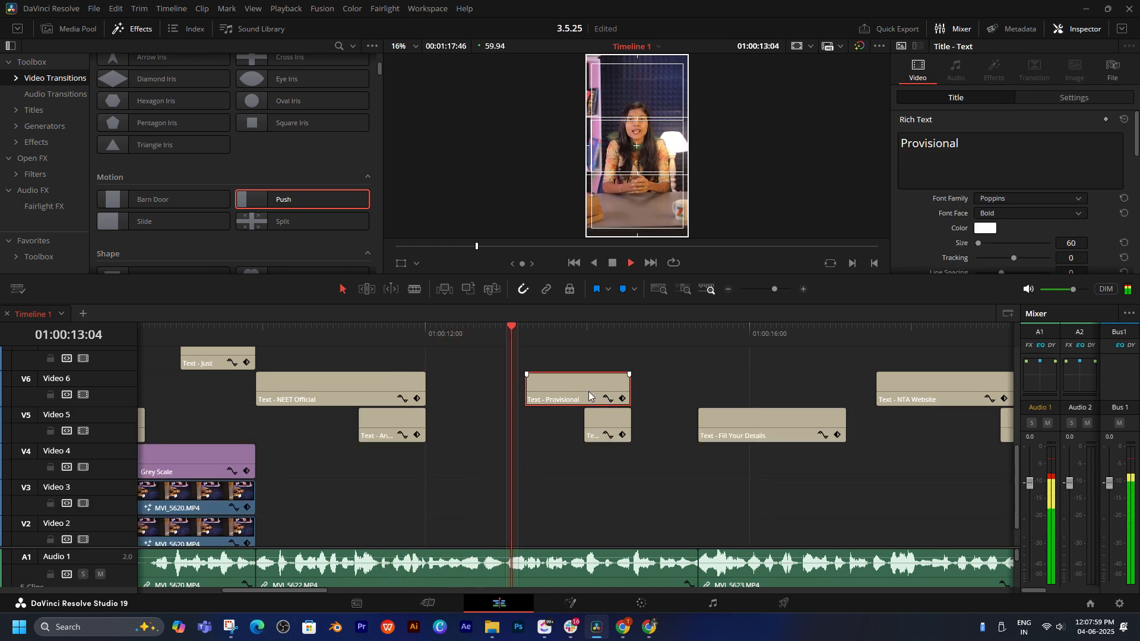
drag(731, 400, 634, 366)
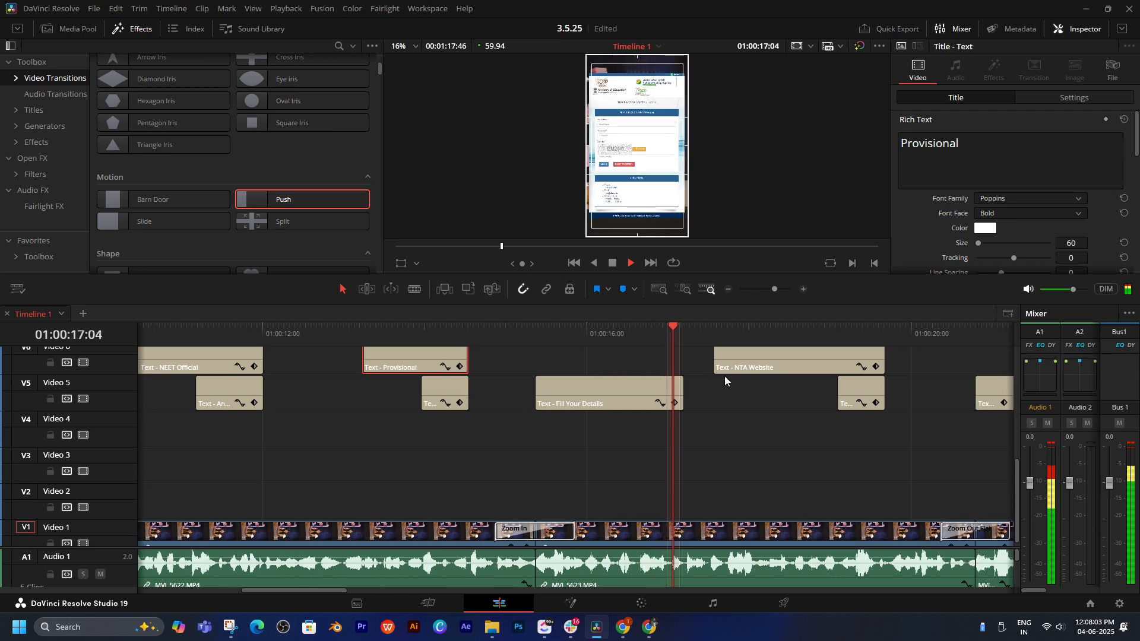
drag(771, 380, 709, 375)
drag(881, 368, 697, 437)
drag(784, 419, 652, 437)
drag(736, 415, 647, 394)
click(351, 334)
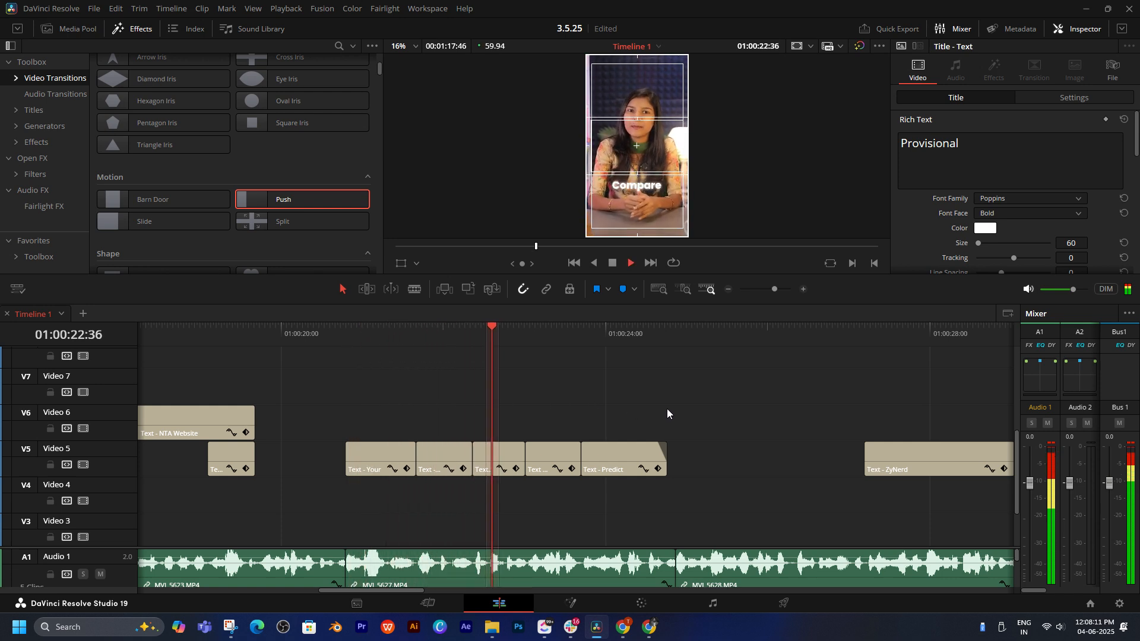
drag(727, 405, 713, 403)
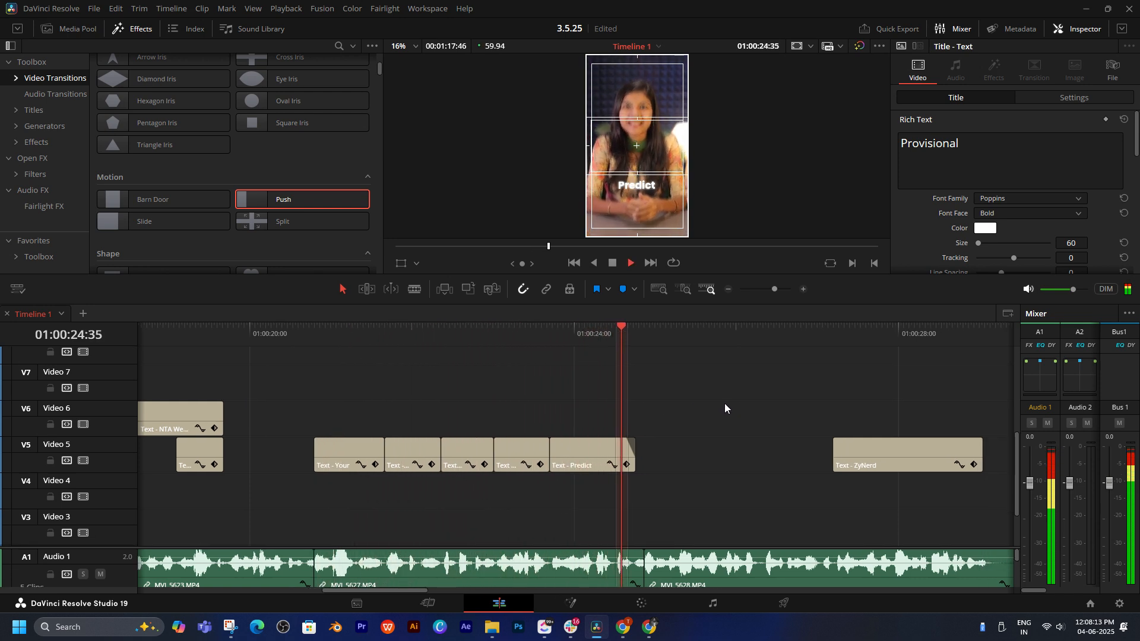
drag(795, 407, 592, 378)
drag(717, 384, 675, 418)
- Fit the whole timeline in view, minimise the track heights and enlarge the audio area to expose tracks A1 to A6
key(shift+z)
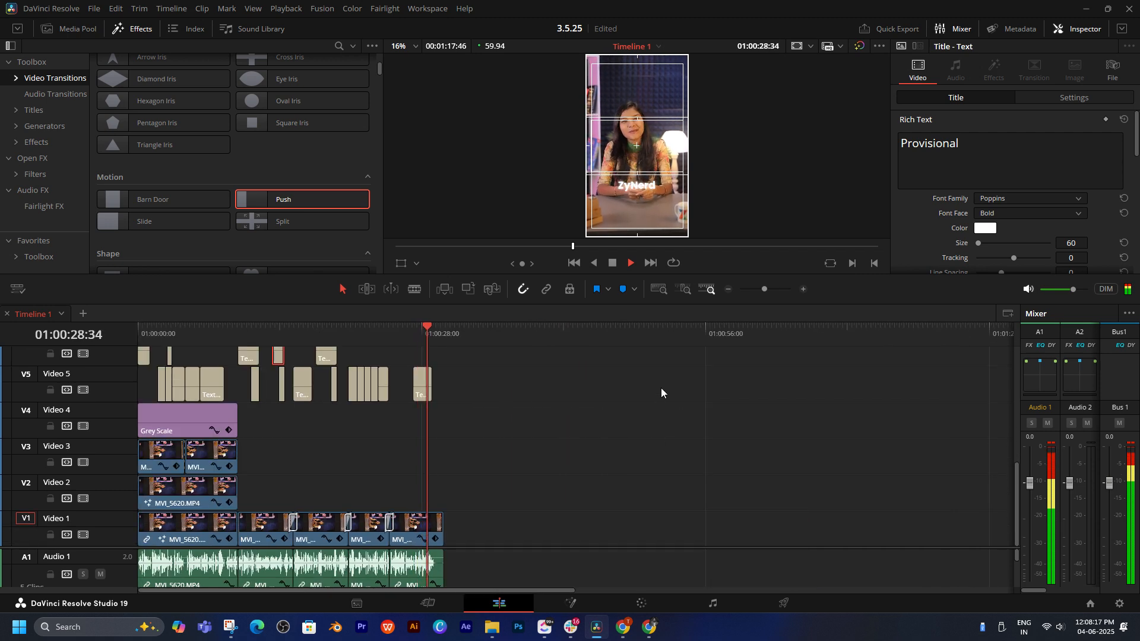
key(End)
scroll(825, 531, up, 5)
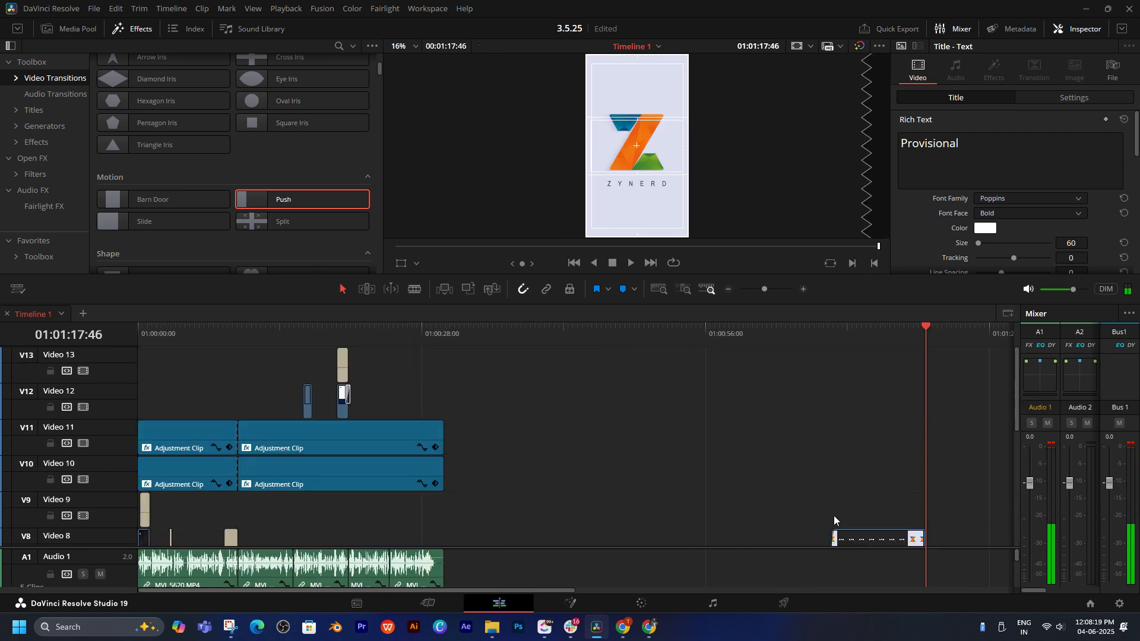
scroll(835, 512, down, 3)
click(868, 418)
scroll(873, 572, down, 2)
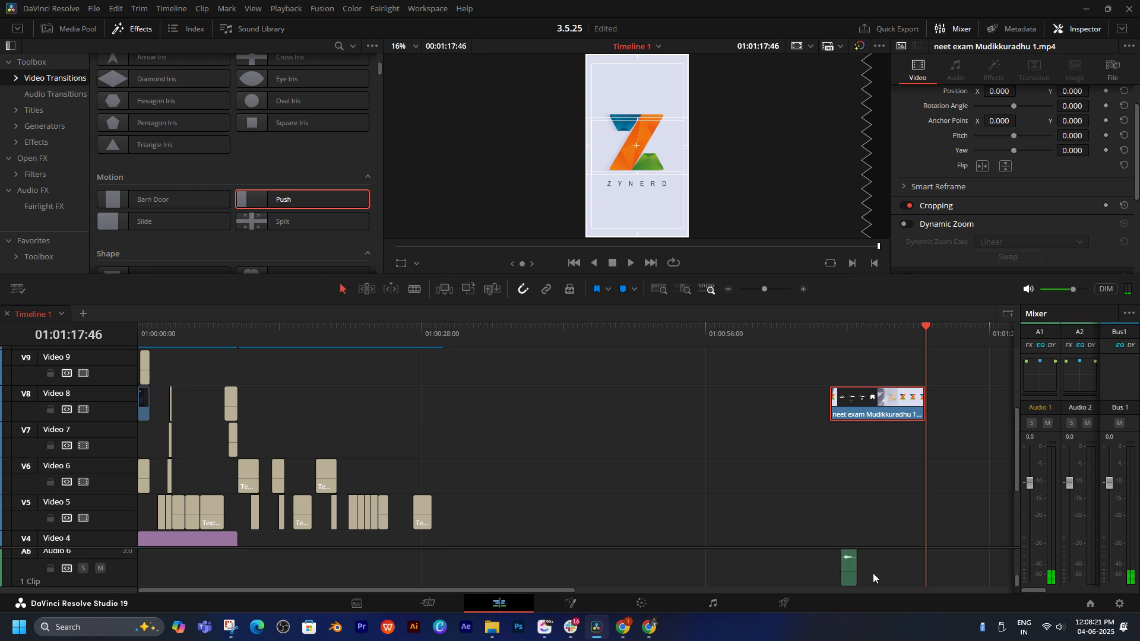
scroll(873, 573, down, 2)
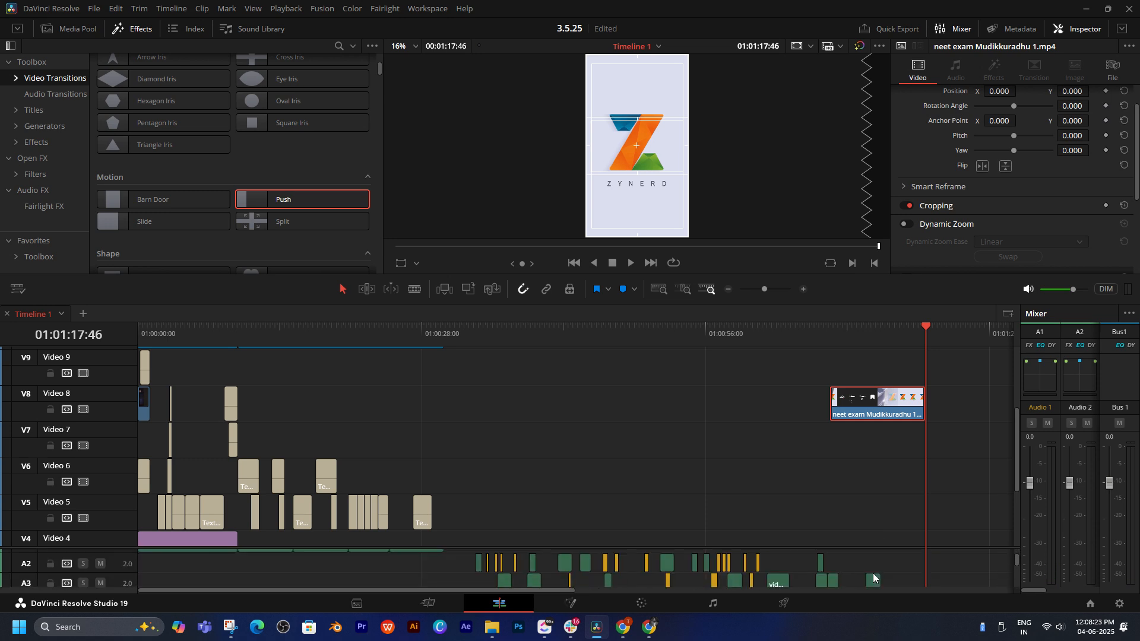
scroll(662, 452, down, 3)
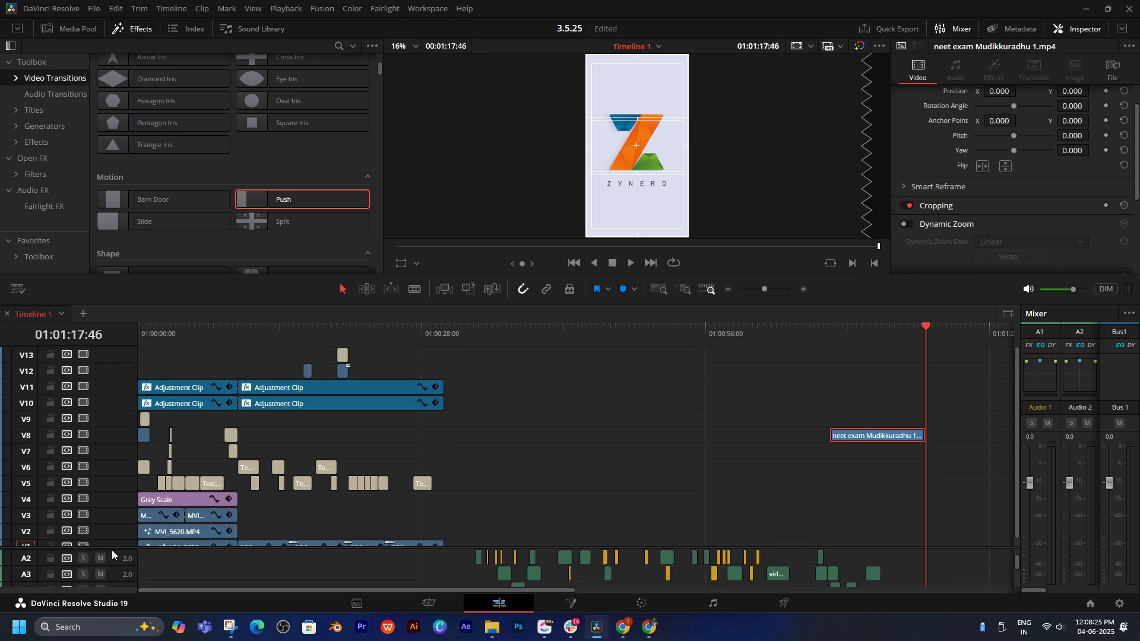
drag(111, 548, 146, 476)
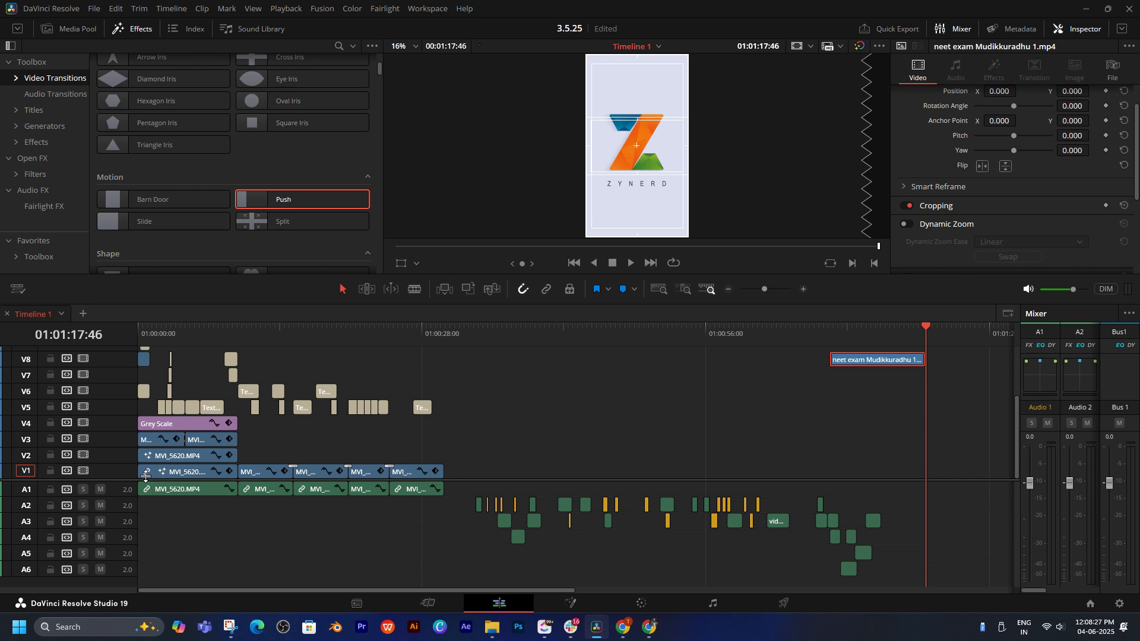
- Move the main group of sound effect clips on tracks A2 to A4 to the timeline start, excluding the outro's sounds
key(Left)
key(Left)
key(Left)
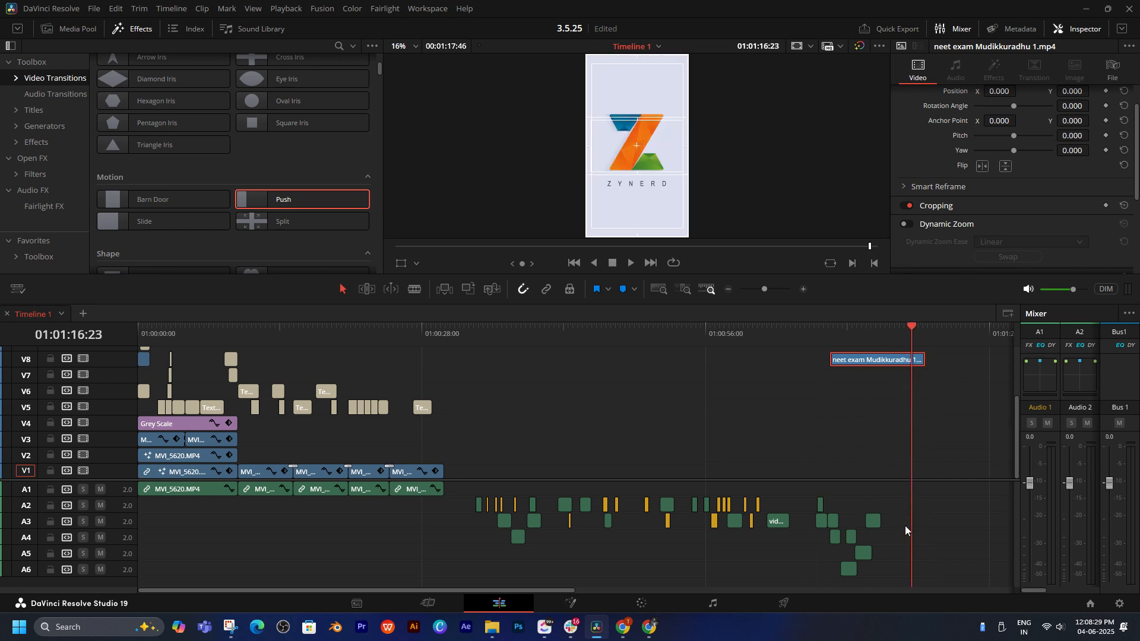
drag(438, 503, 398, 522)
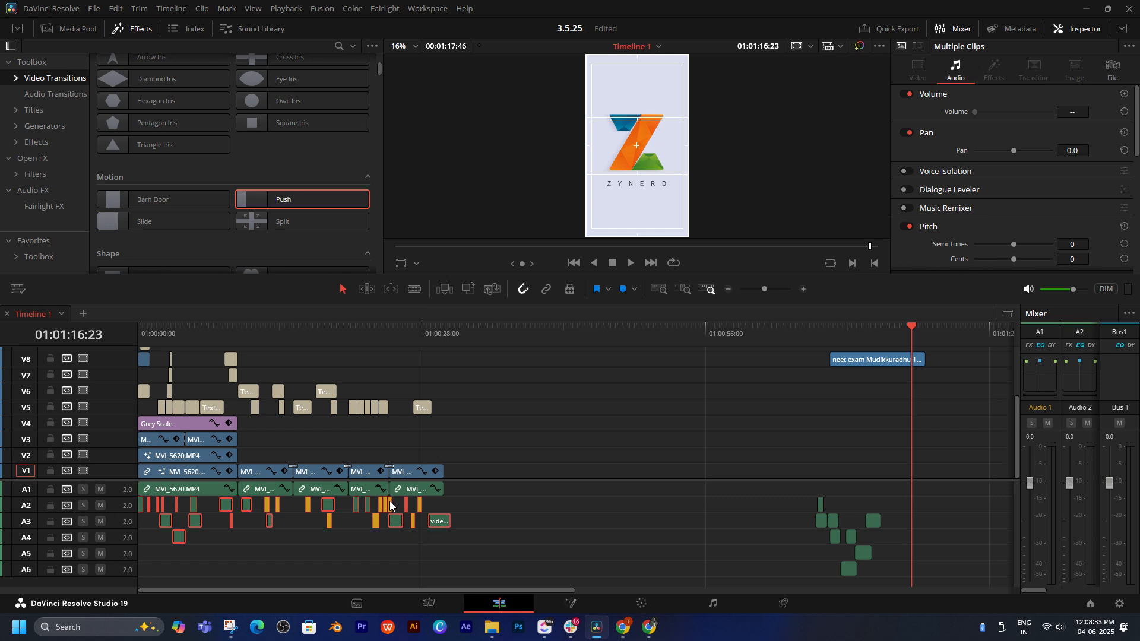
- Enlarge the audio waveforms and listen to the opening NEET title with its first sound effect
key(Home)
key(ctrl+equal)
key(ctrl+equal)
key(ctrl+equal)
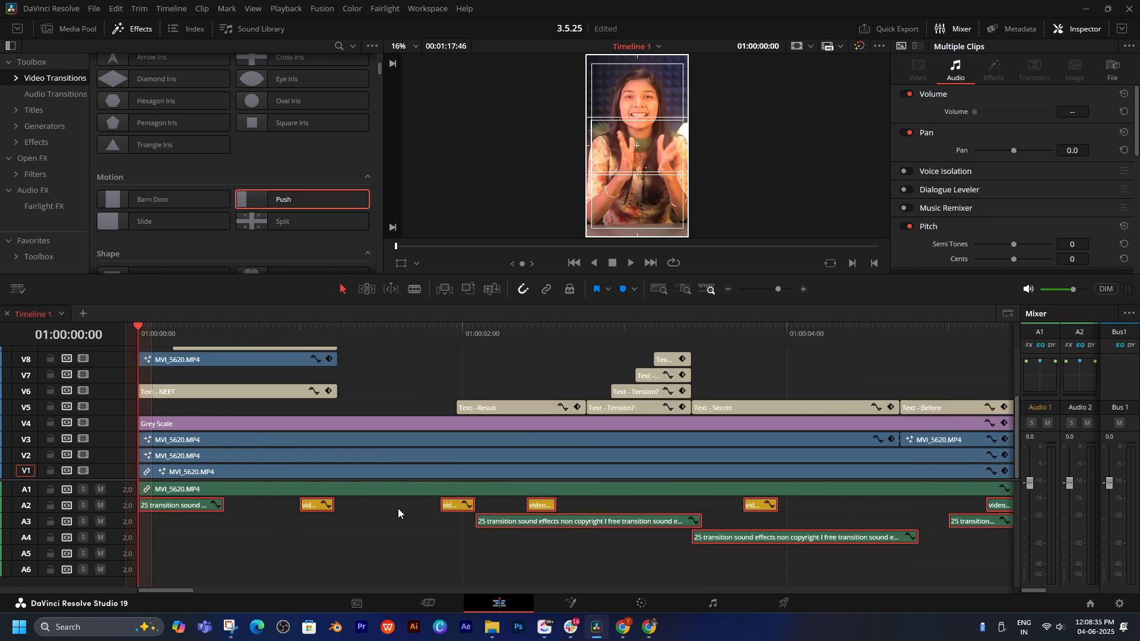
shift+scroll(298, 544, up, 3)
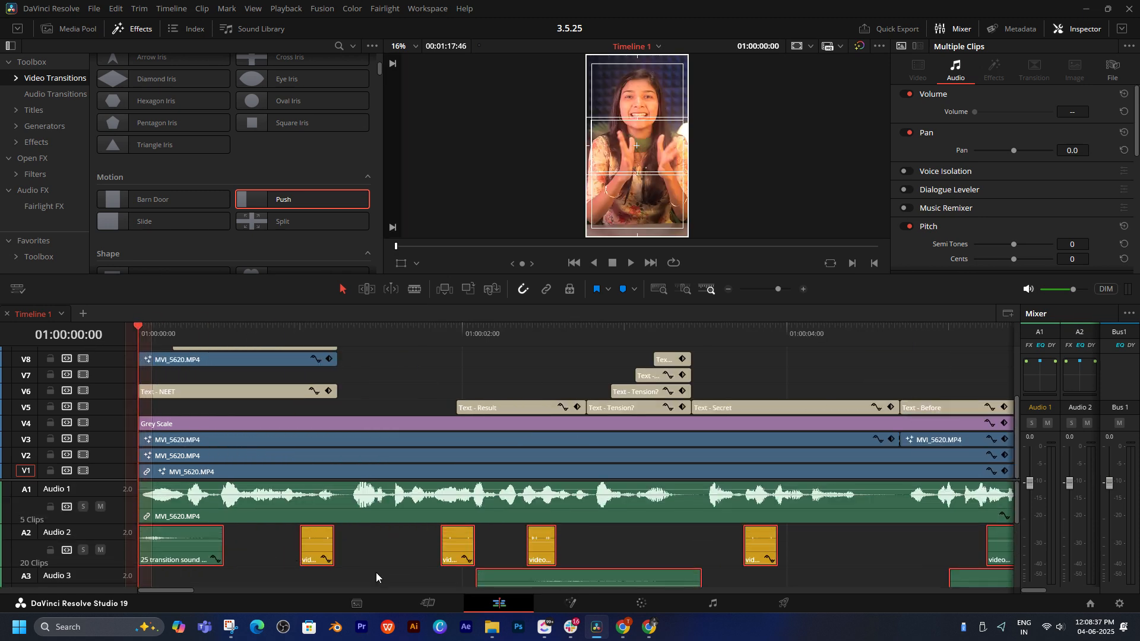
key(space)
key(space)
key(Home)
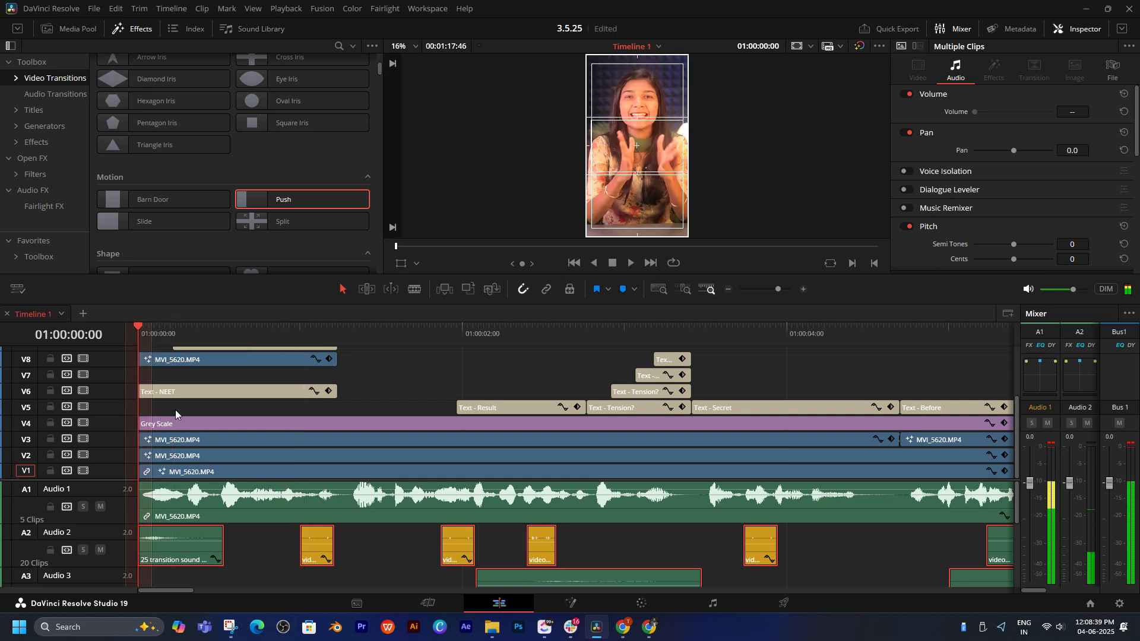
key(space)
key(space)
key(Home)
click(264, 549)
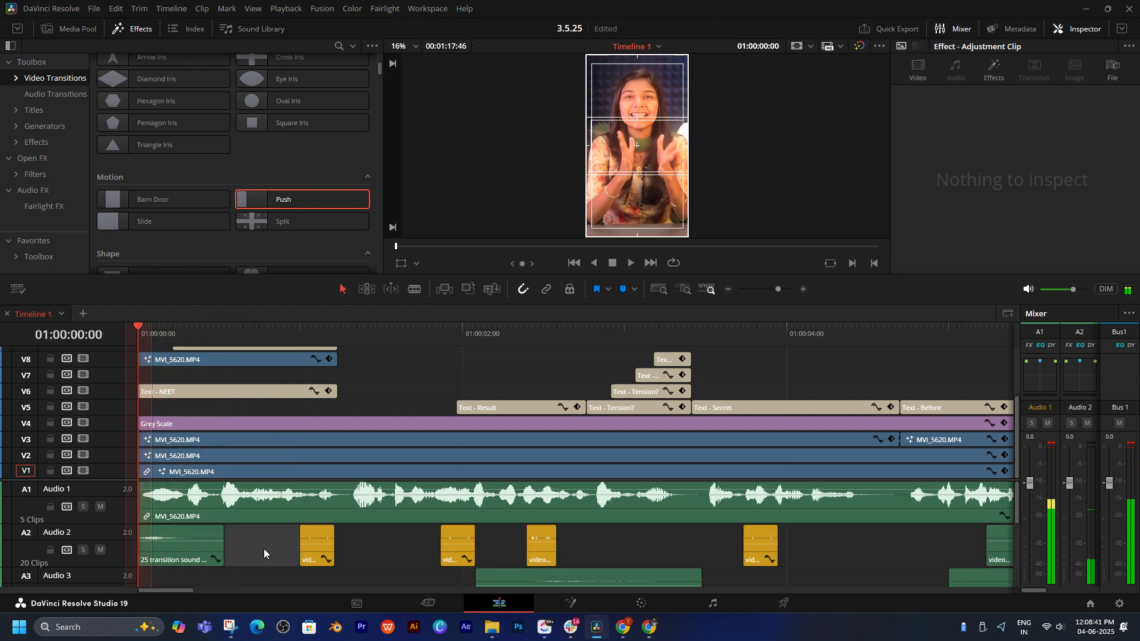
key(space)
key(space)
click(174, 343)
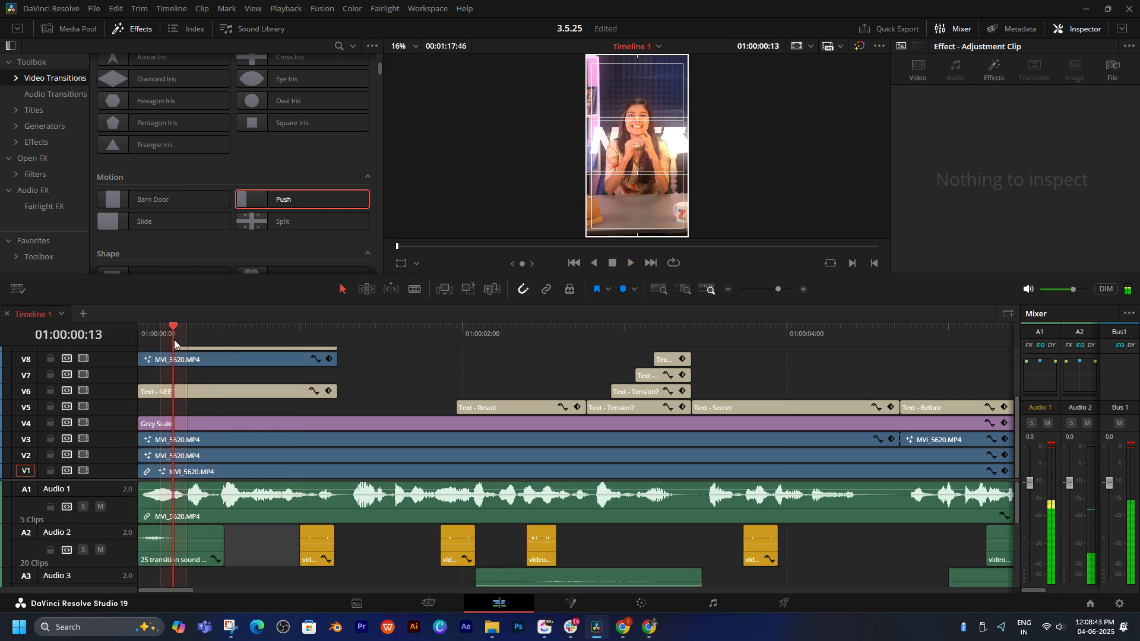
- Move the first orange videoplayback (2).mp4 sound clip from Audio 2 to Audio 3 under the opening and listen to it
drag(314, 546, 170, 573)
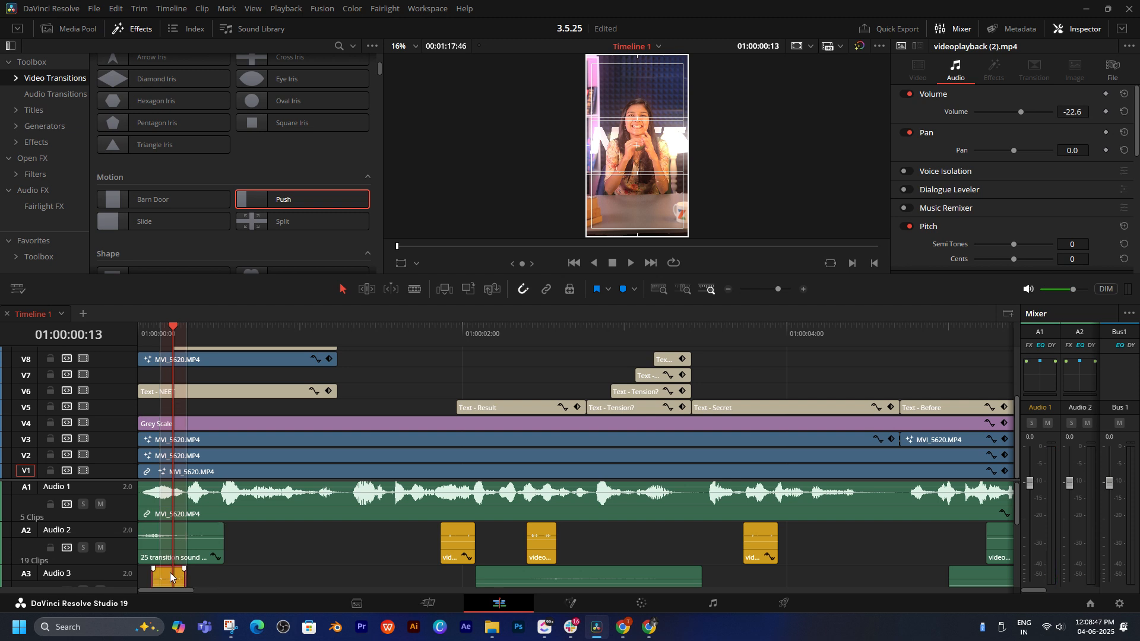
click(145, 331)
key(space)
drag(144, 331, 120, 331)
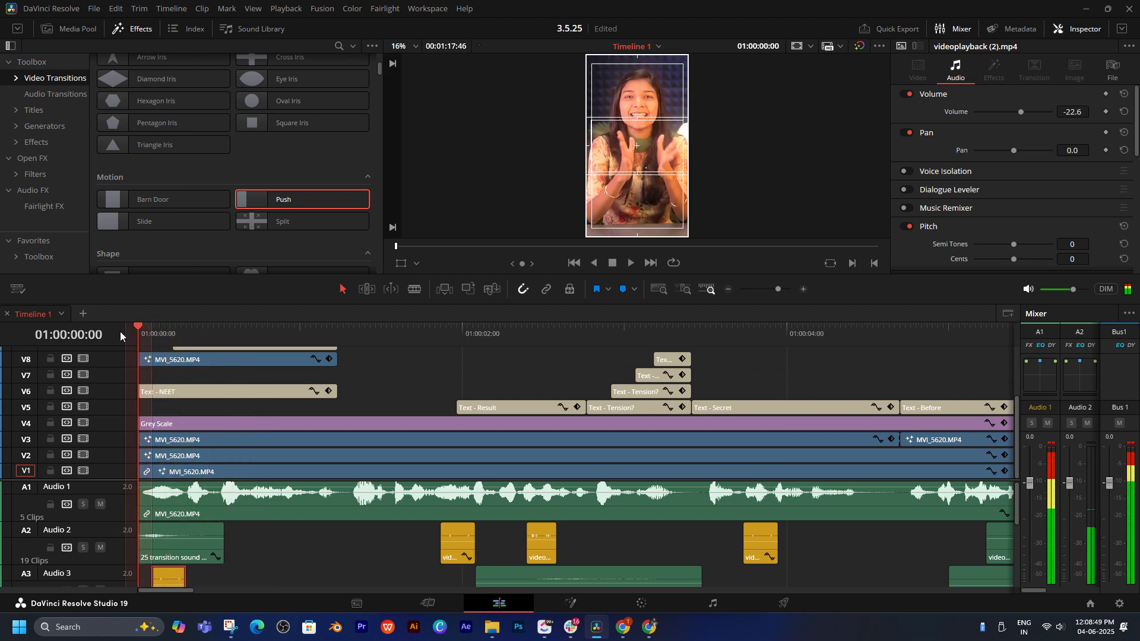
click(170, 333)
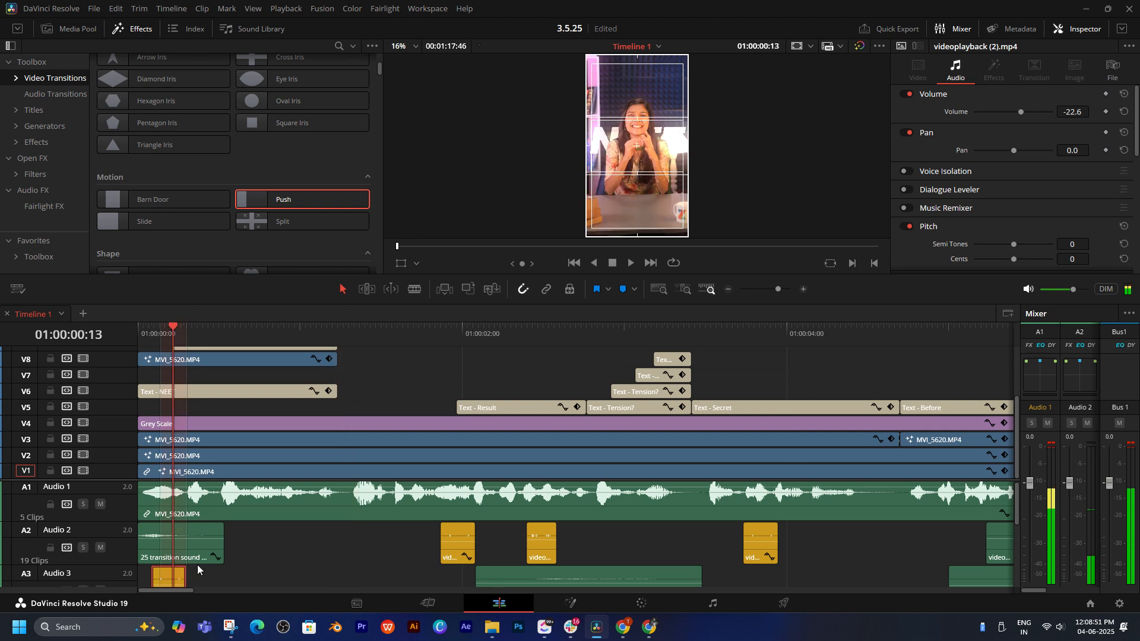
- Try extending the end of the opening videoplayback (2).mp4 clip on Audio 3 to about 1.5 seconds on the timeline
drag(184, 573, 371, 570)
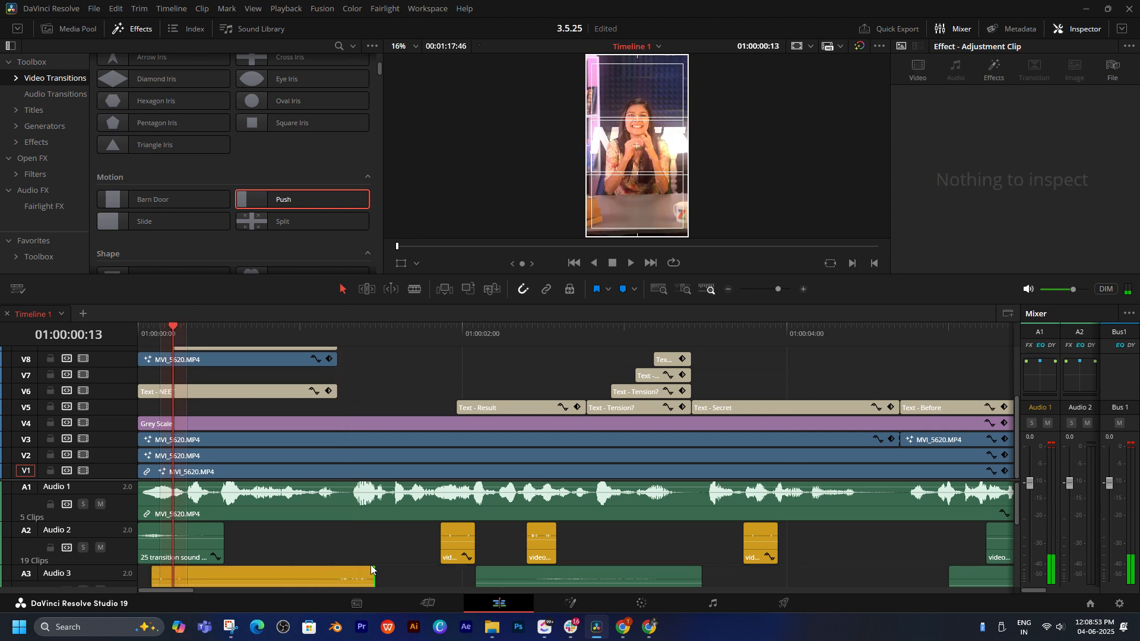
click(315, 333)
key(space)
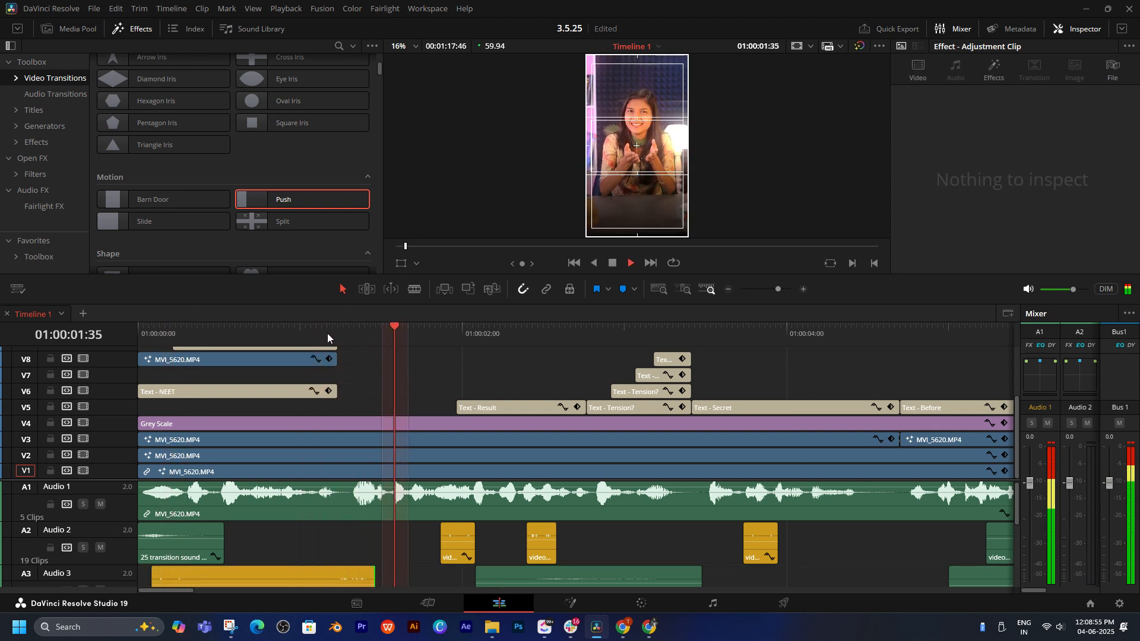
click(325, 333)
- Extend the start of the Audio 3 videoplayback (2).mp4 clip back to the timeline's beginning and play the opening through Result
drag(156, 574, 95, 561)
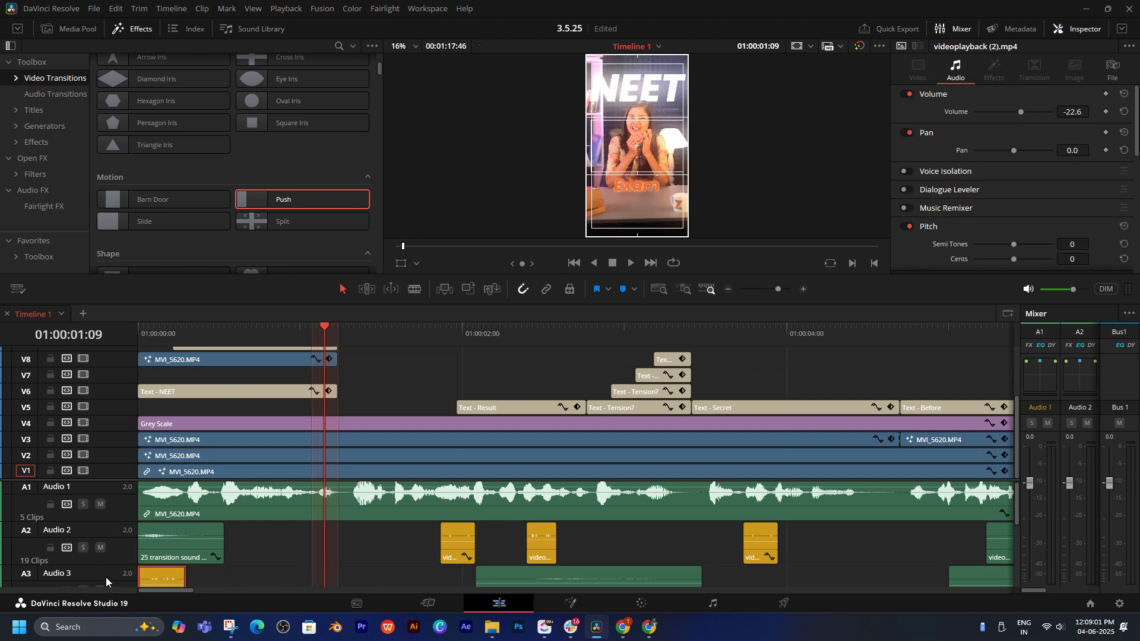
key(Home)
key(space)
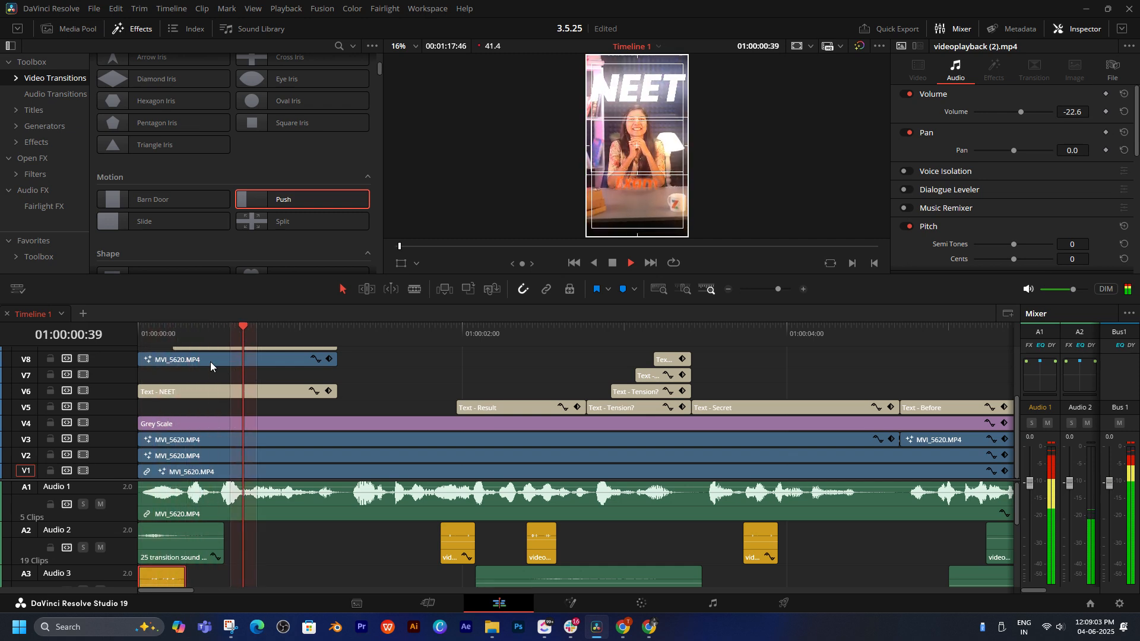
key(Home)
key(Home)
key(Home)
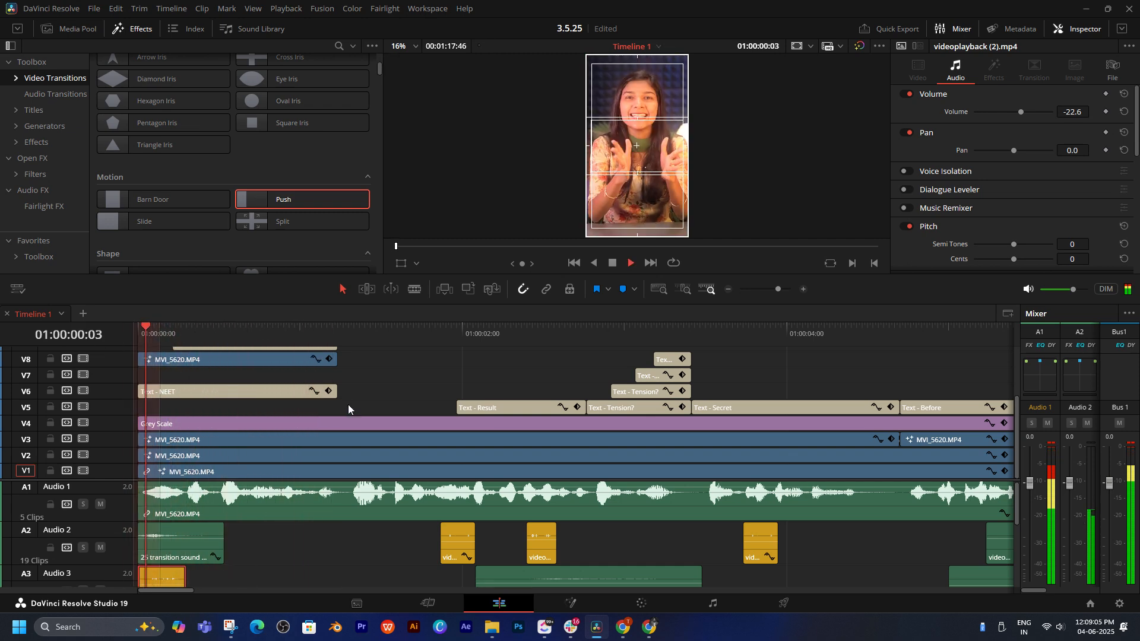
key(space)
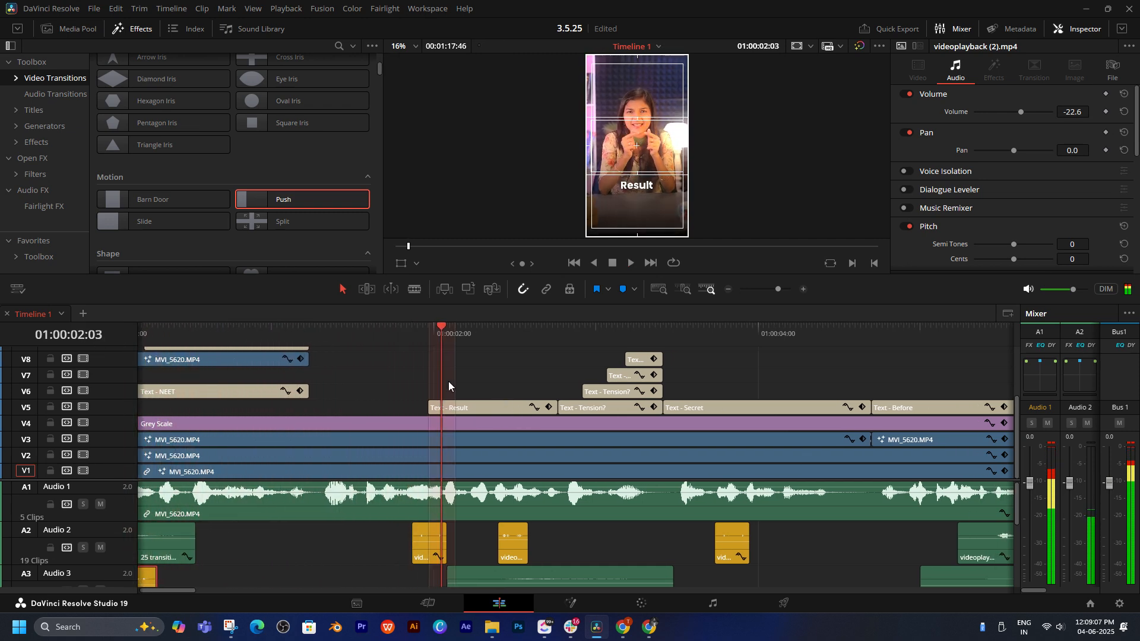
key(space)
click(280, 333)
click(280, 333)
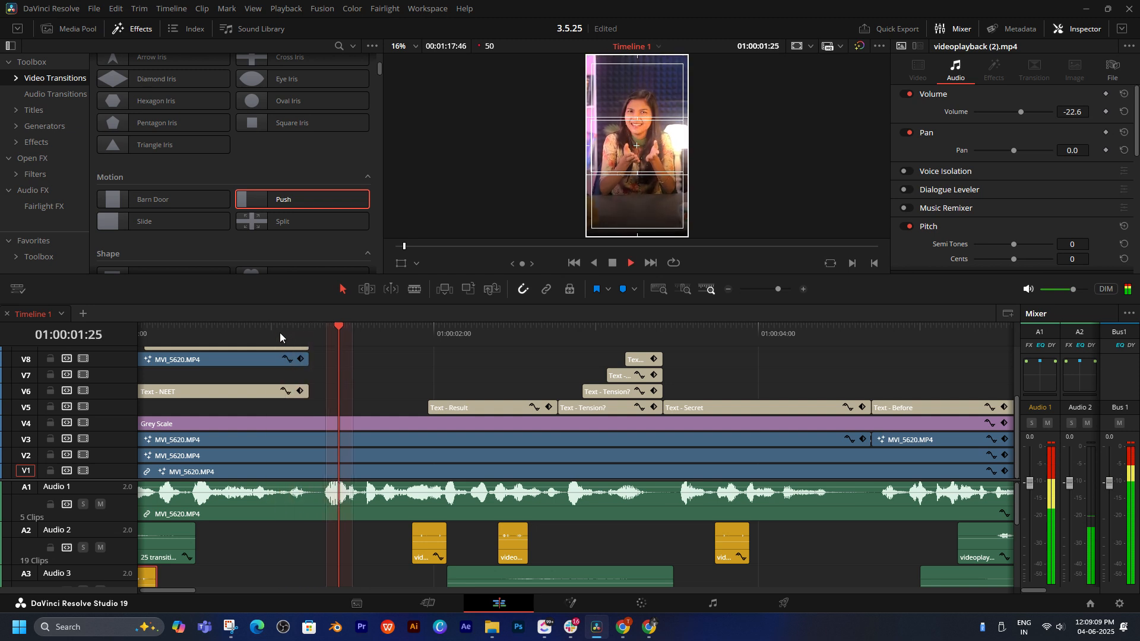
- Listen to the end of the NEET opening, then play the Result title with its sound effect up to the Tension? title
click(280, 332)
click(279, 333)
mouse_move(280, 333)
mouse_down()
mouse_move(310, 330)
mouse_move(298, 327)
mouse_up()
click(294, 328)
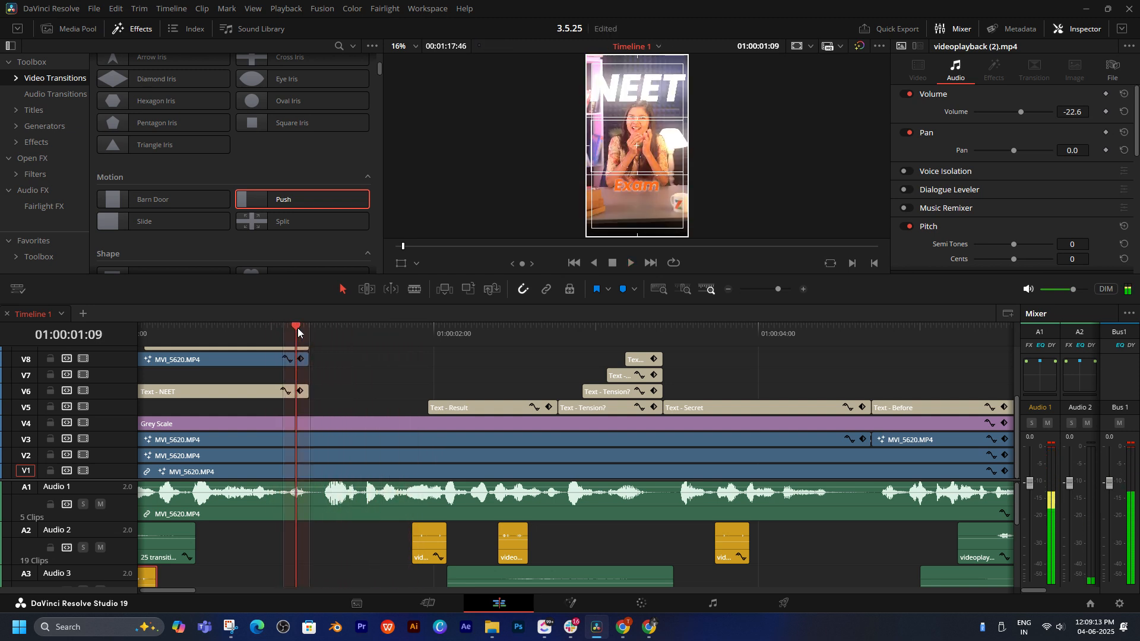
click(428, 333)
scroll(533, 425, up, 3)
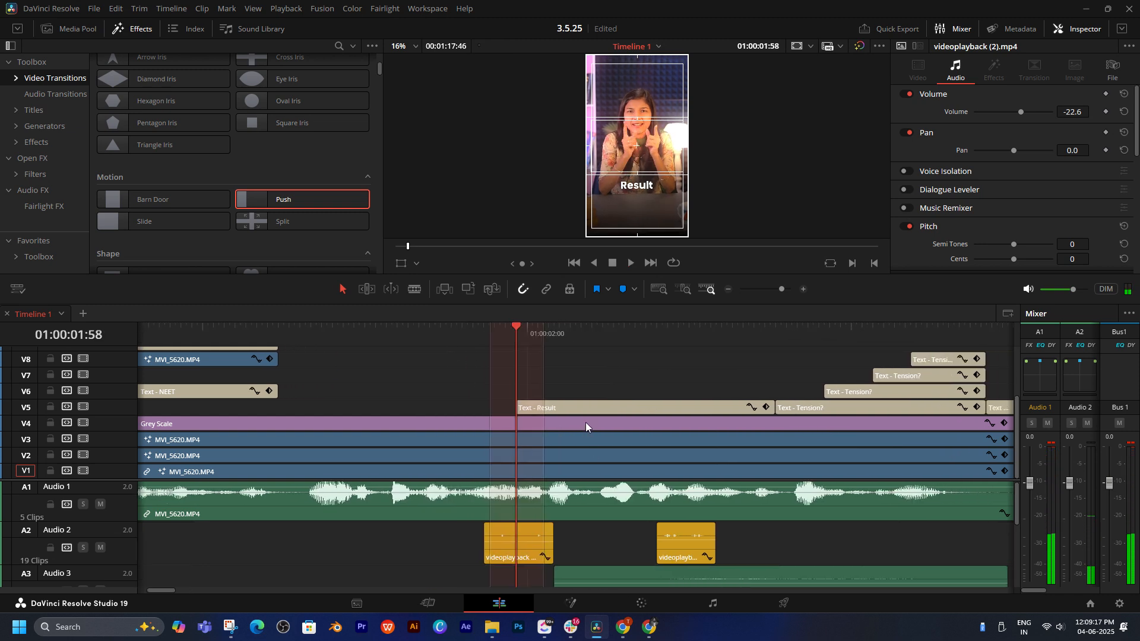
scroll(585, 423, right, 5)
click(351, 551)
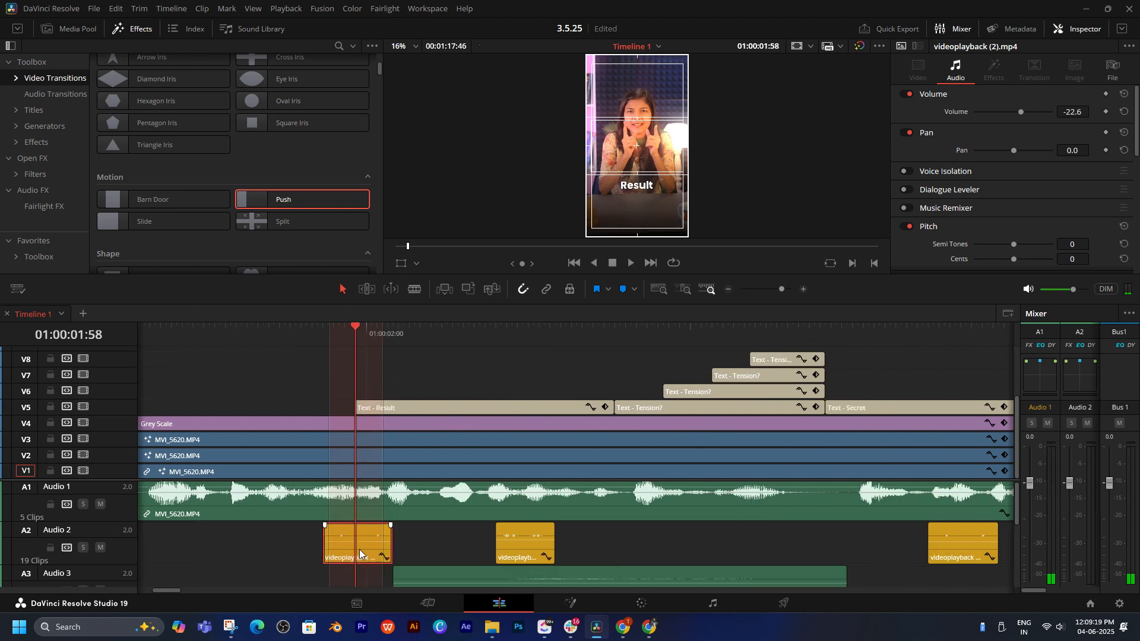
scroll(582, 434, right, 2)
key(space)
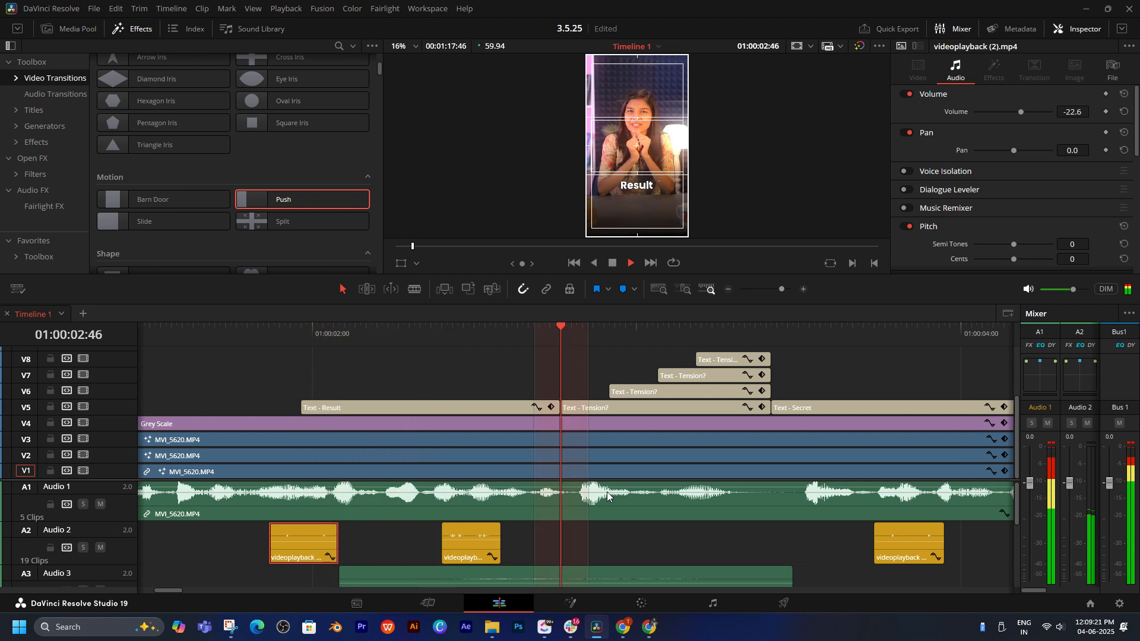
- Move the second orange videoplayback (2).mp4 clip on Audio 2 so it straddles the start of the Tension? title and listen to it
key(space)
click(559, 326)
drag(461, 545, 561, 536)
click(526, 339)
key(space)
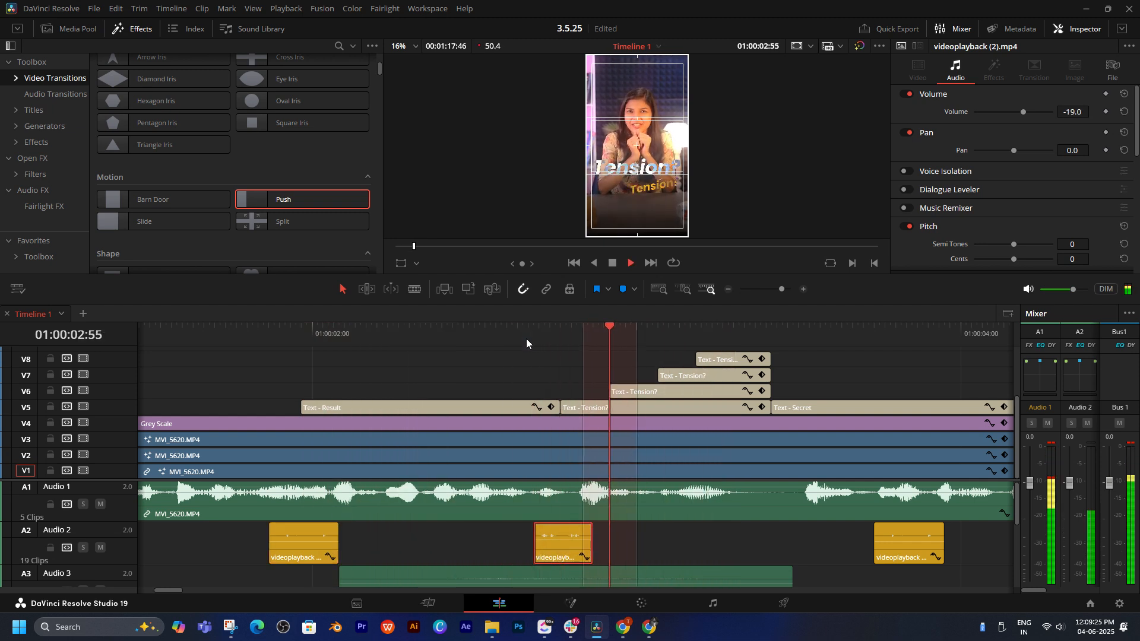
click(307, 345)
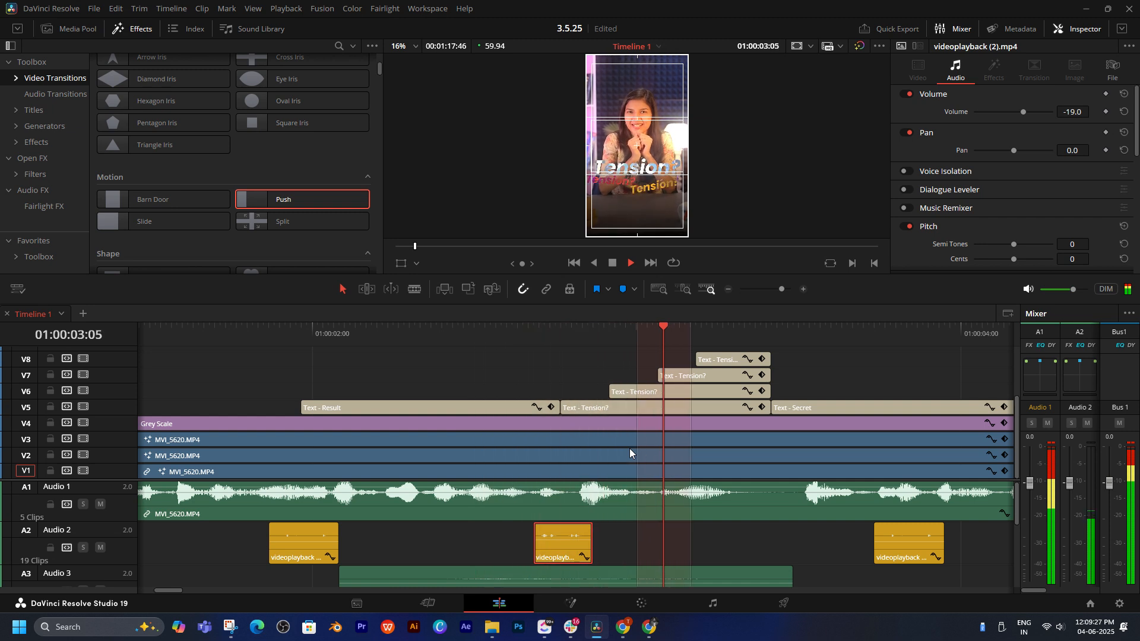
key(space)
- Try moving the whoosh clip on Audio 3 from under Result to just before the Secret title and play it
drag(758, 425, 664, 411)
scroll(662, 416, down, 2)
scroll(570, 562, down, 2)
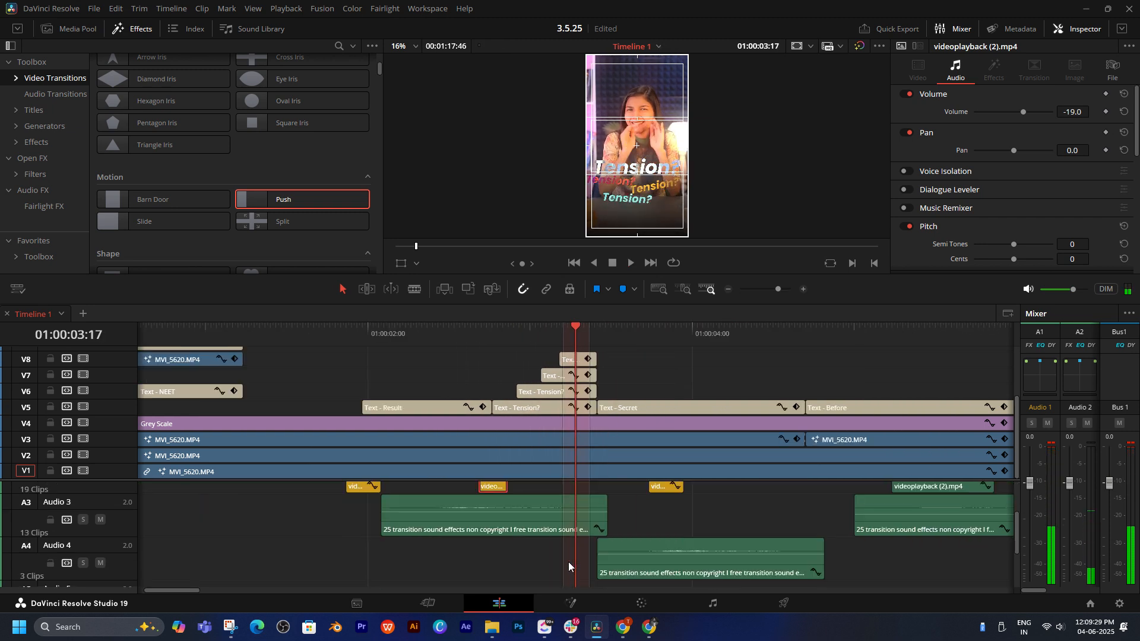
drag(491, 529, 643, 526)
key(space)
key(space)
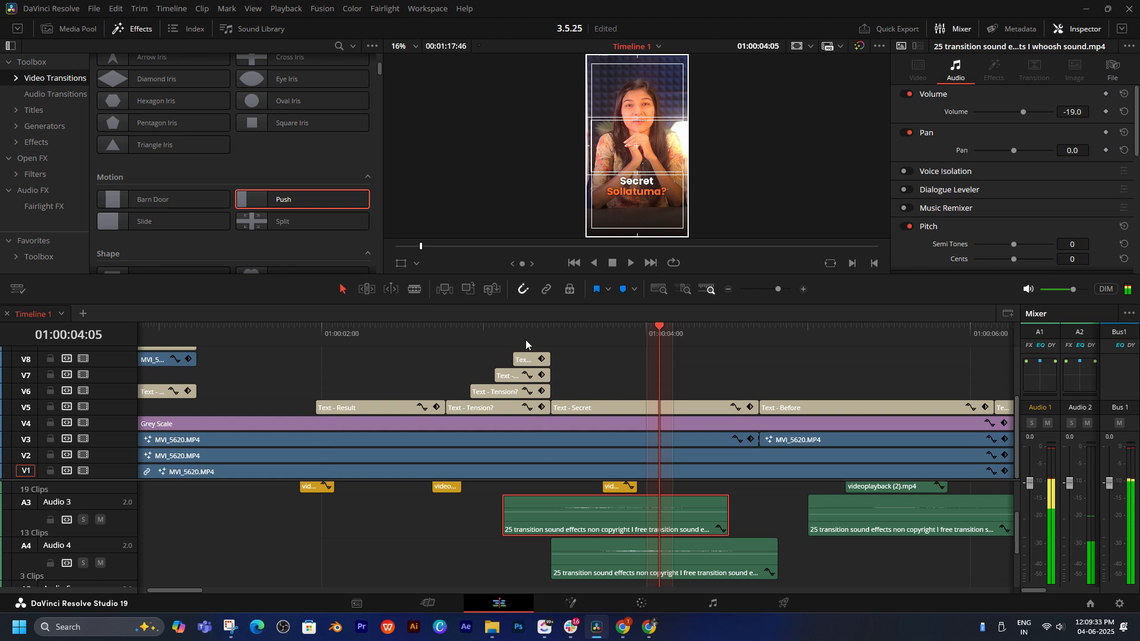
- Show the Transform keyframes of the first MVI_5620.MP4 clip on Video 3 and play the opening
click(751, 440)
drag(553, 337, 172, 356)
key(space)
drag(232, 395, 447, 379)
key(space)
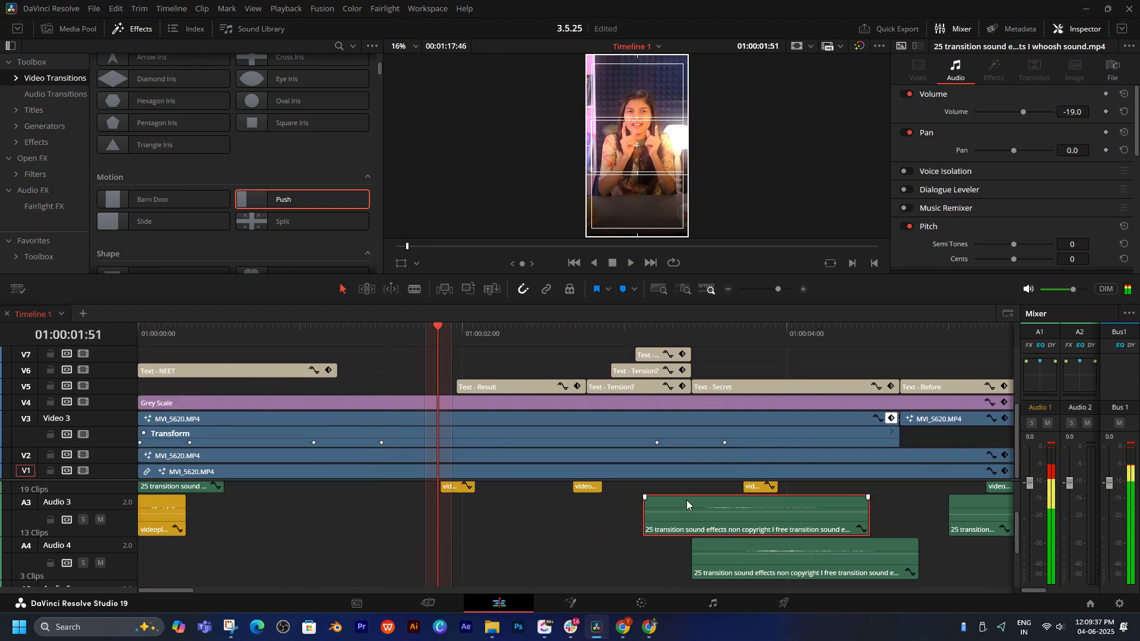
- Move the Audio 3 whoosh clip to start about 0.7 seconds in, around the keyframes near the end of the NEET title, and listen
drag(687, 505, 338, 524)
click(315, 334)
key(space)
click(279, 339)
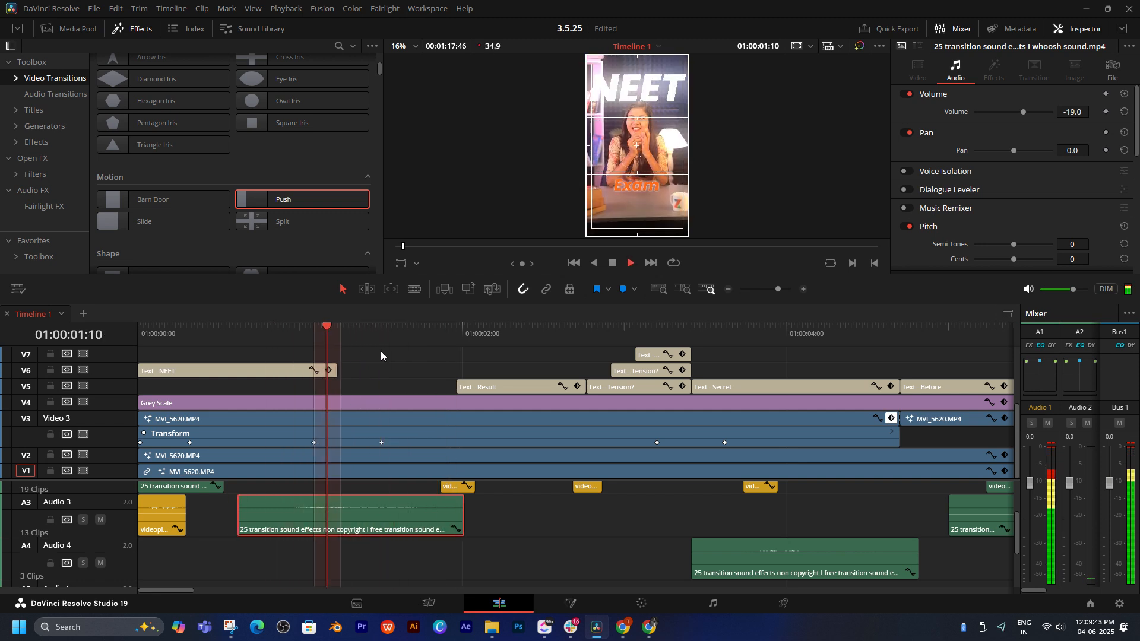
click(298, 330)
key(space)
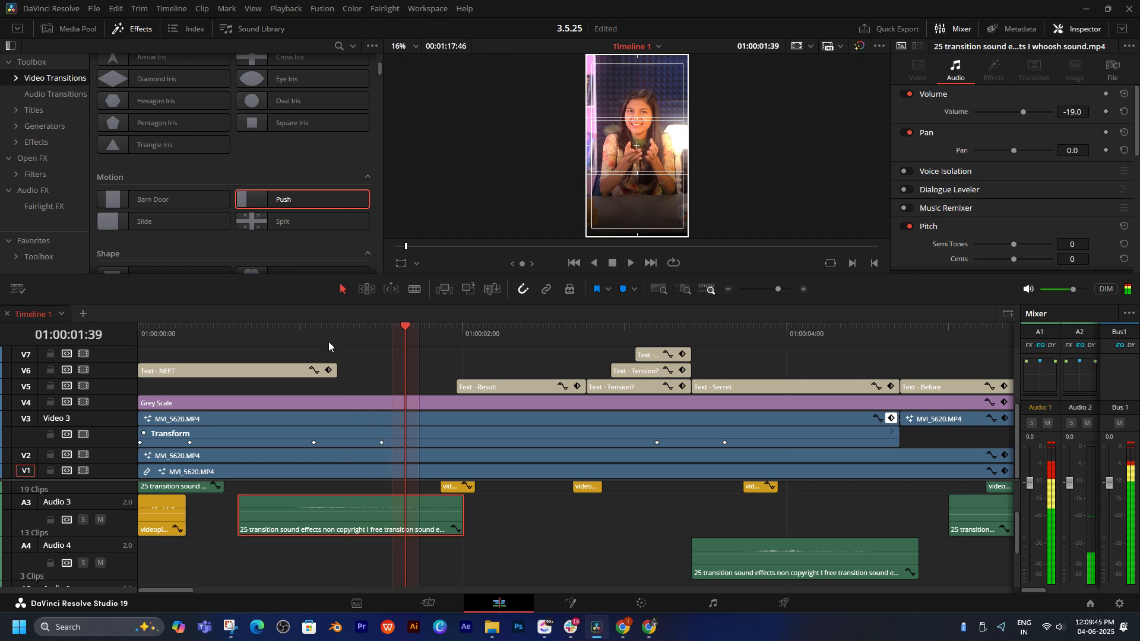
drag(358, 529, 369, 523)
key(space)
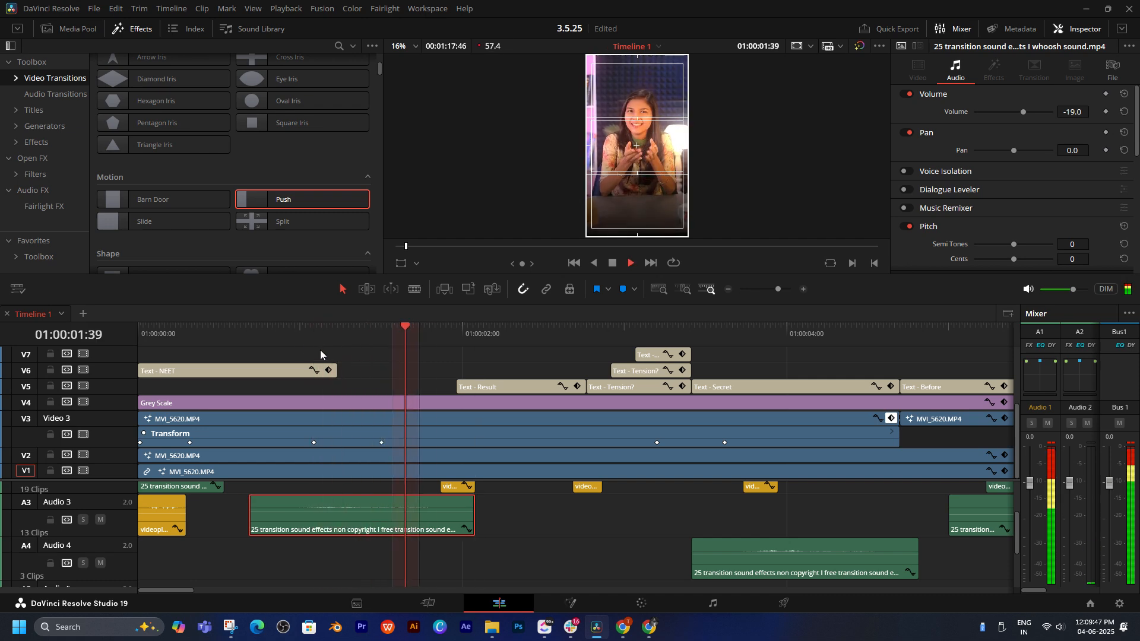
click(299, 334)
- Shift the Audio 4 whoosh clip earlier so it spans the change from the Tension? title to Secret, and play it
drag(686, 375, 581, 359)
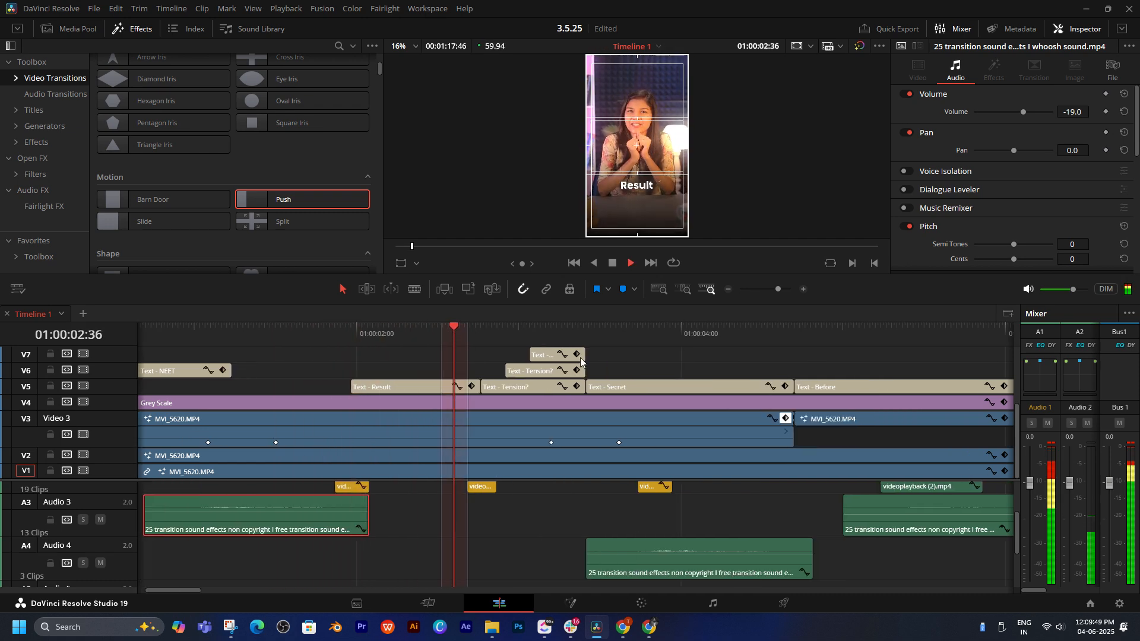
key(space)
scroll(700, 435, up, 4)
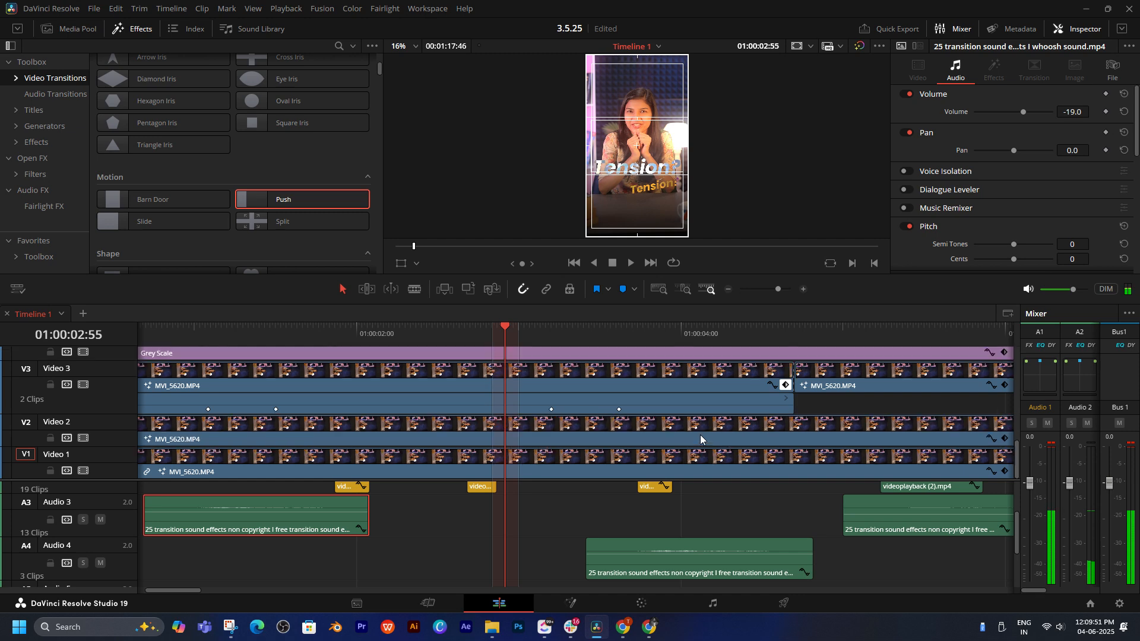
drag(679, 399, 621, 439)
key(space)
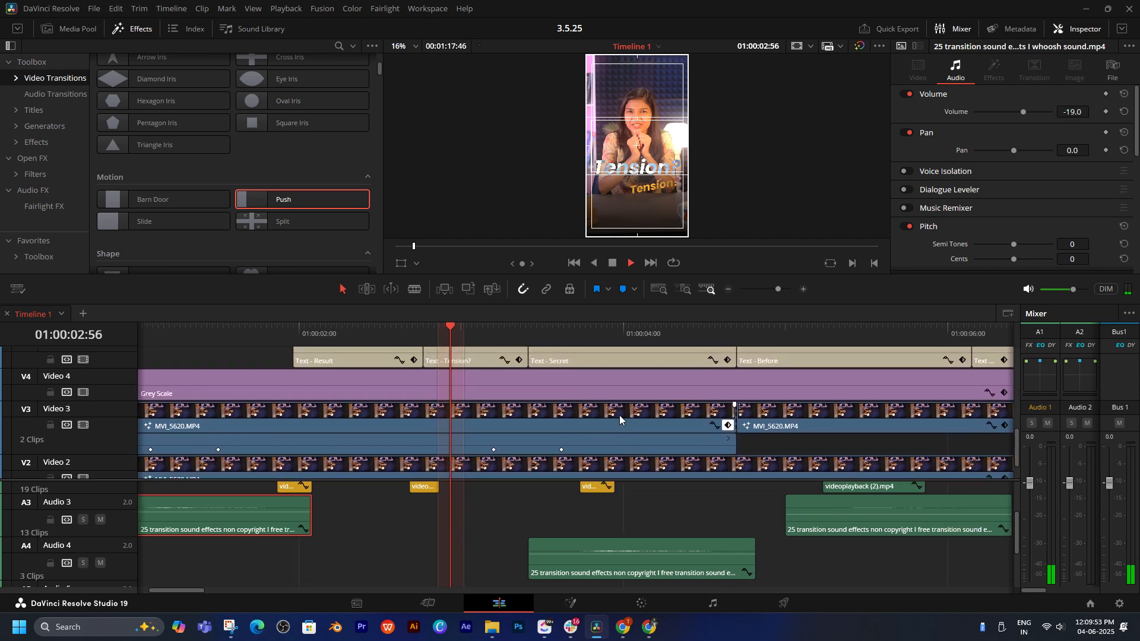
key(space)
drag(661, 537, 575, 527)
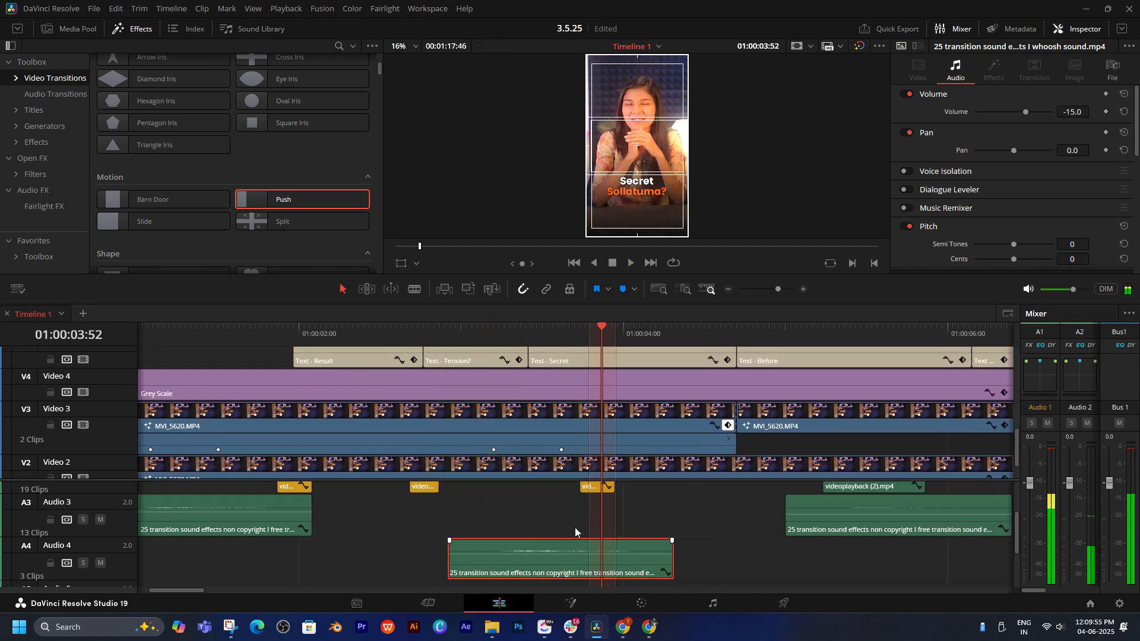
click(514, 326)
key(space)
click(469, 337)
drag(701, 402, 645, 388)
key(space)
- Move the whoosh clip at the Tension?-to-Secret change from Audio 4 to Audio 3, slightly earlier, and listen to it
drag(482, 562, 464, 520)
click(415, 337)
key(space)
click(429, 336)
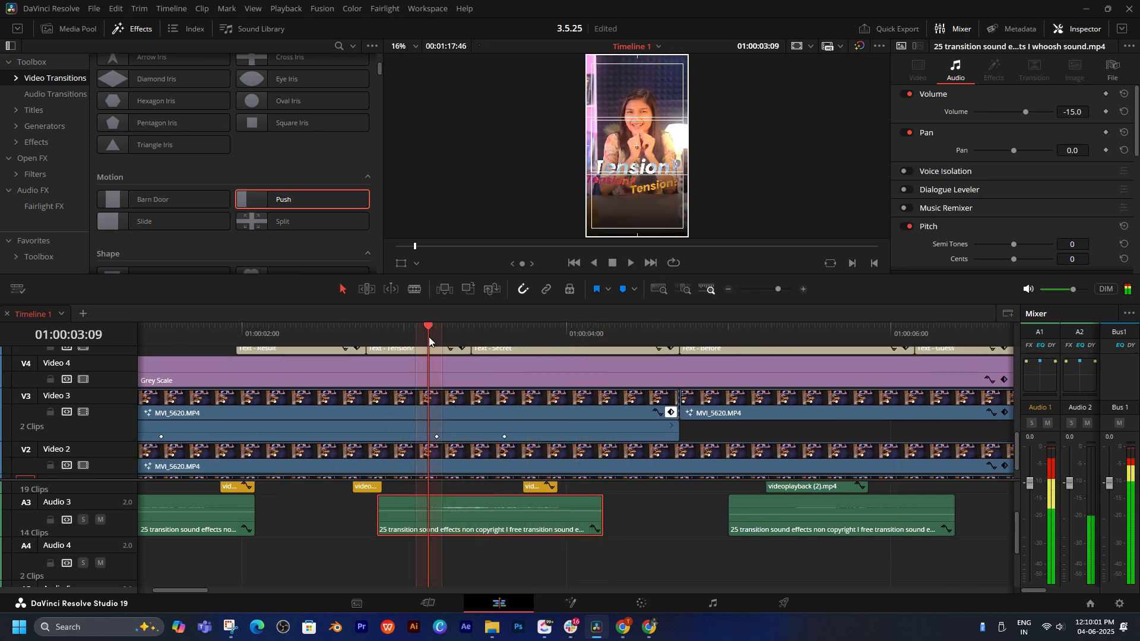
click(469, 338)
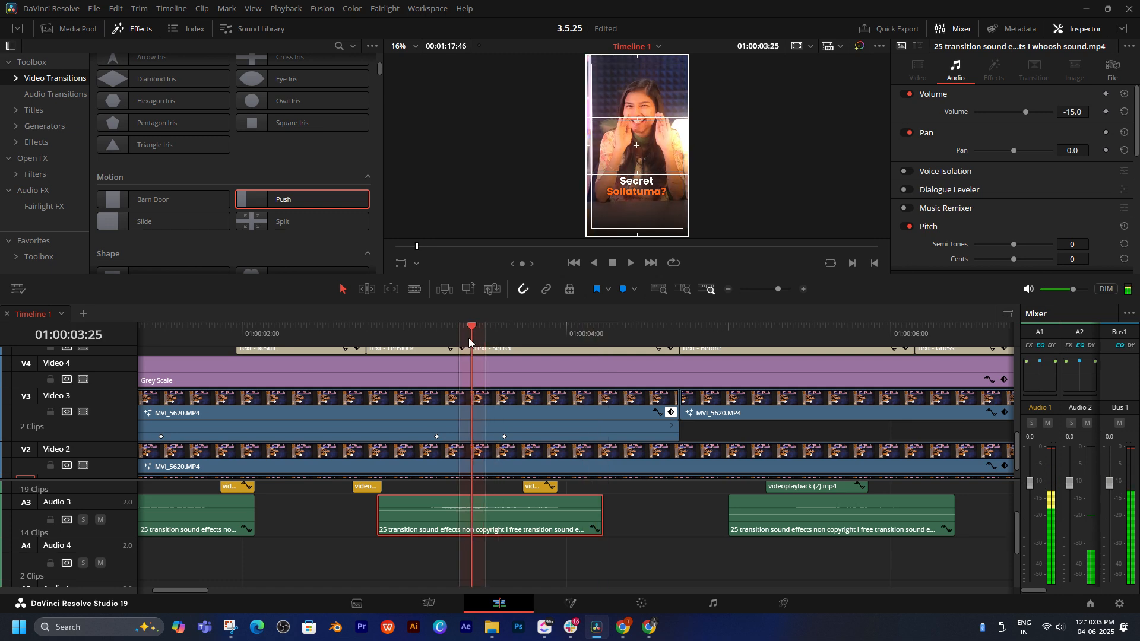
key(space)
- Move the green videoplayback (2).mp4 clip on Audio 2 earlier so it straddles the start of the Before Results title, and listen
drag(835, 508, 809, 598)
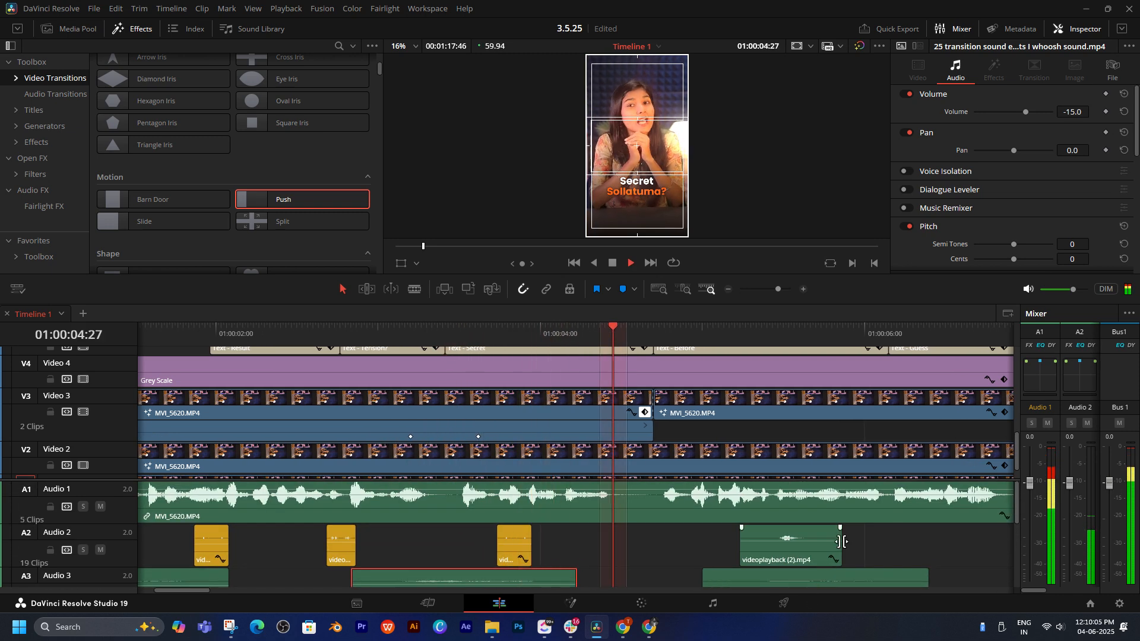
click(646, 331)
key(space)
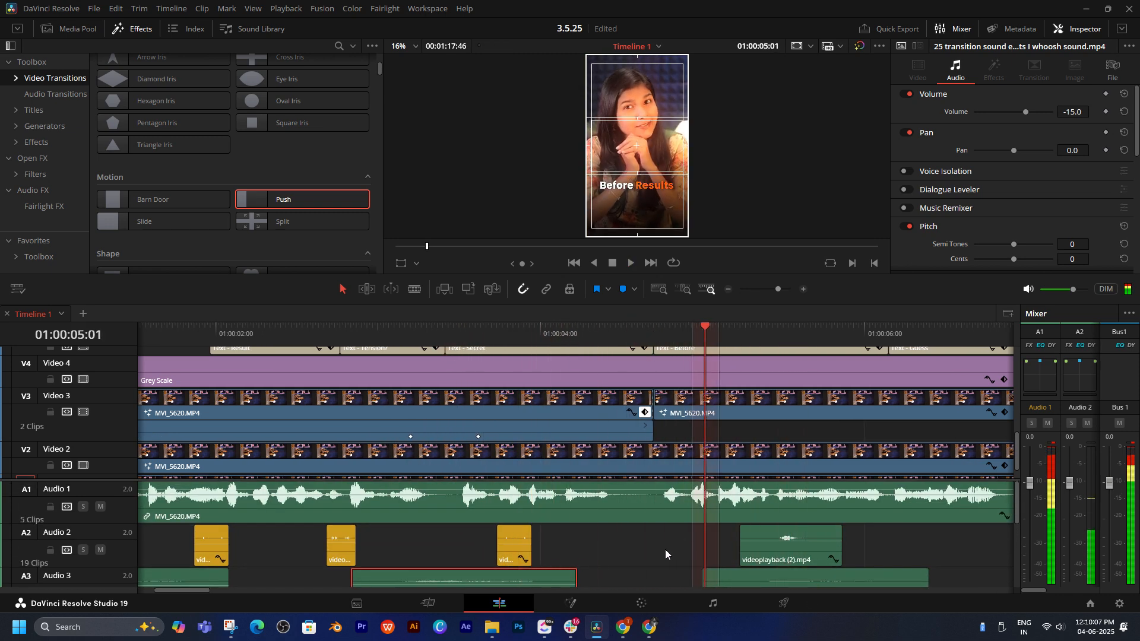
drag(774, 551, 655, 566)
click(653, 335)
click(631, 349)
click(629, 340)
click(631, 372)
click(608, 333)
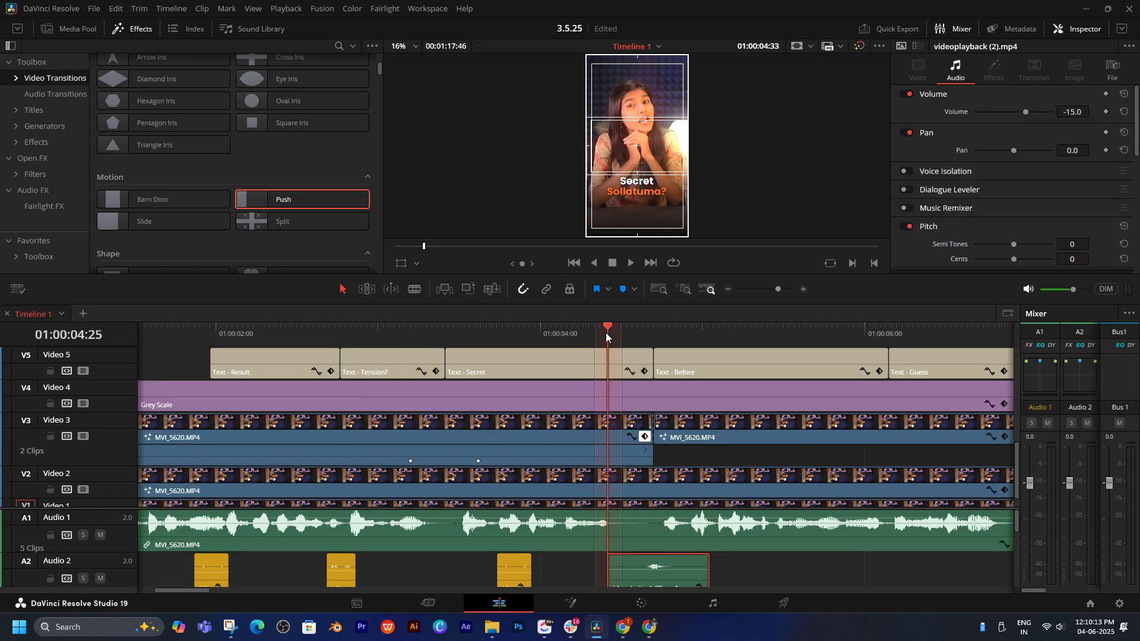
key(space)
click(611, 333)
click(611, 333)
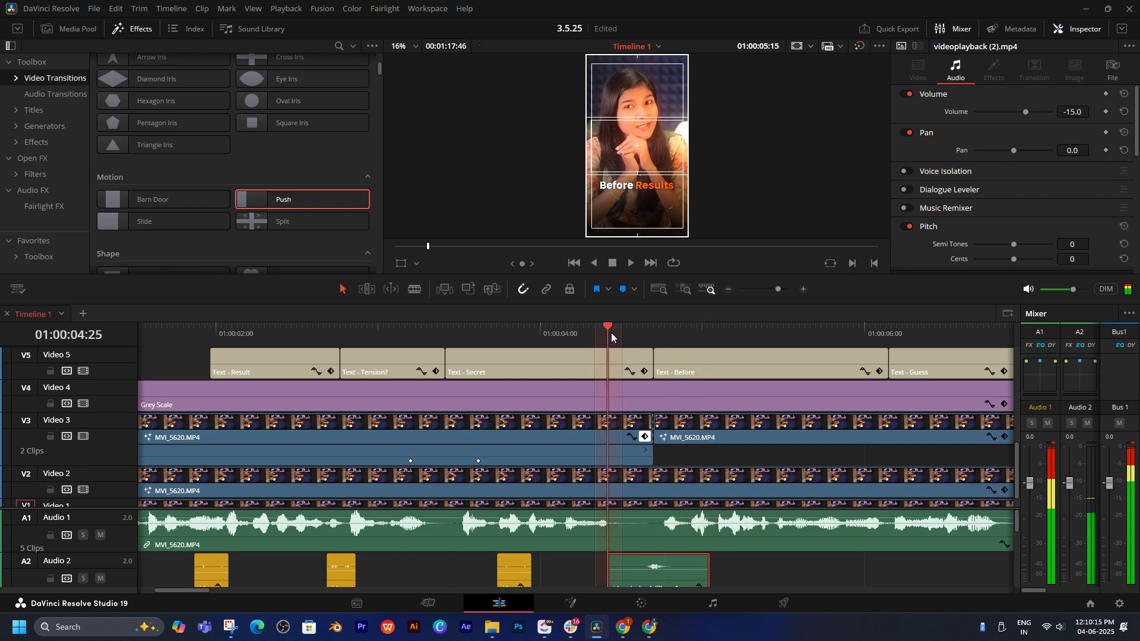
- Try moving the whoosh clip on Audio 3 from under Before Results to the start of the Guess Your Mark title and listen
key(ctrl+minus)
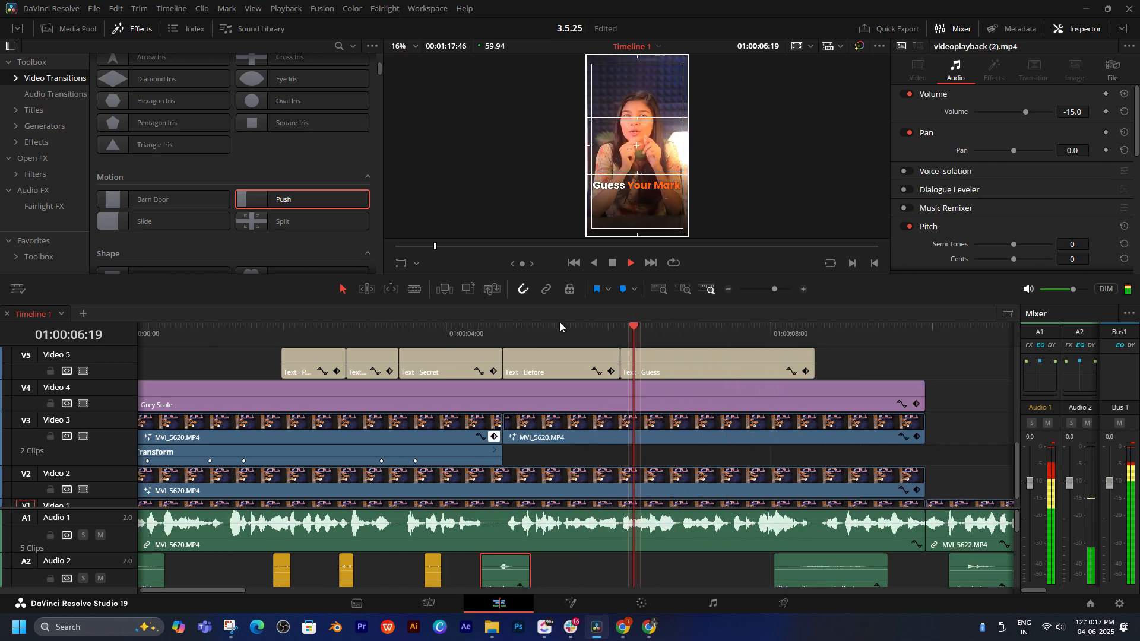
click(419, 332)
scroll(583, 557, down, 2)
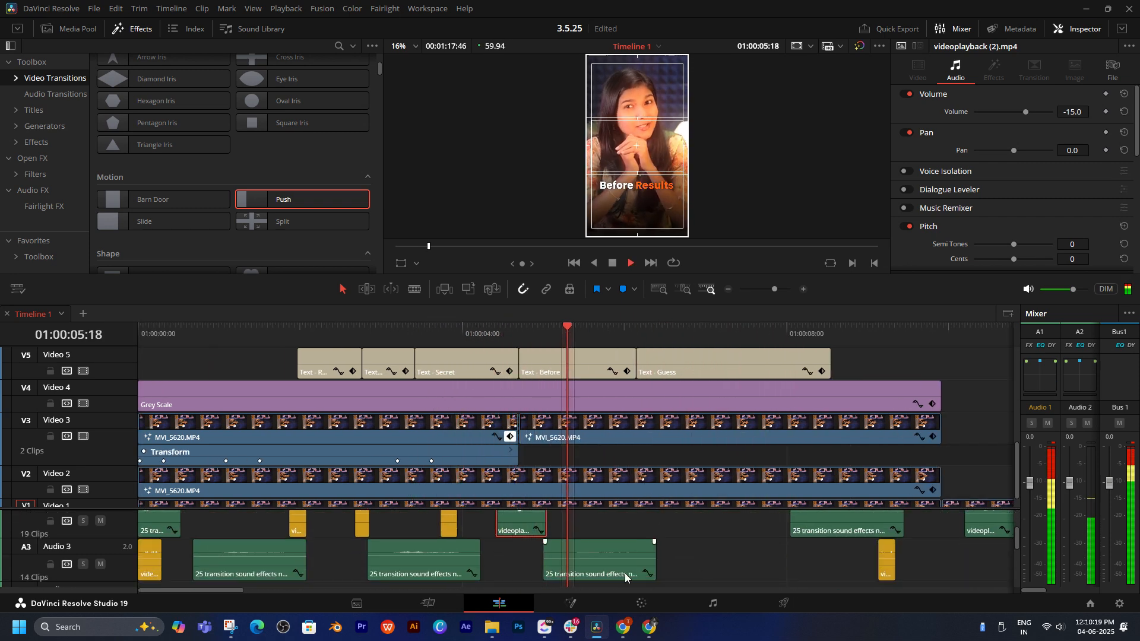
key(space)
drag(597, 575, 695, 577)
key(space)
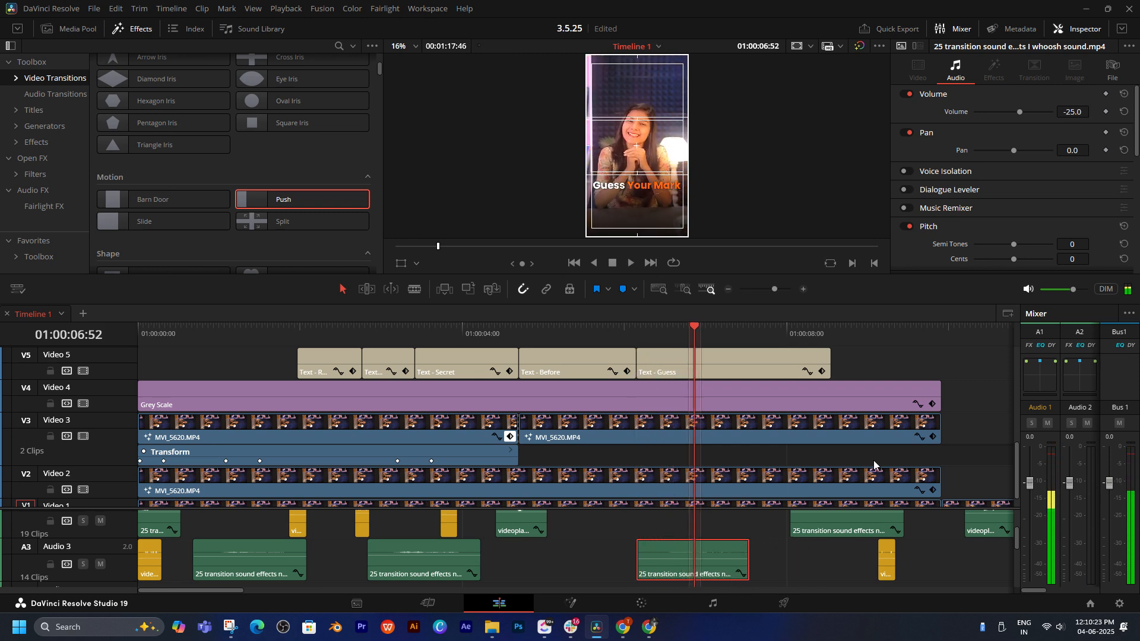
- Show the second Video 3 clip's Transform keyframes and shift the Audio 3 whoosh clip earlier around the keyframes before and after Guess Your Mark begins
click(934, 437)
drag(653, 332, 620, 332)
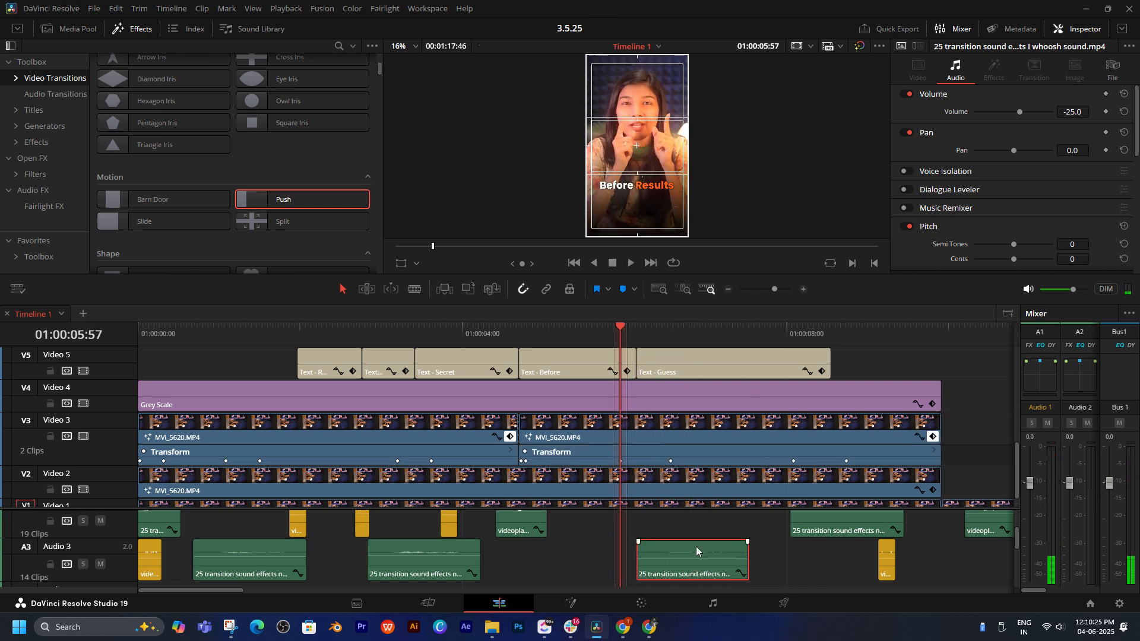
drag(678, 559, 623, 560)
- Set the volume of the whoosh clip at Guess Your Mark to -17.0 and play through to the Chill title
drag(1072, 111, 1092, 111)
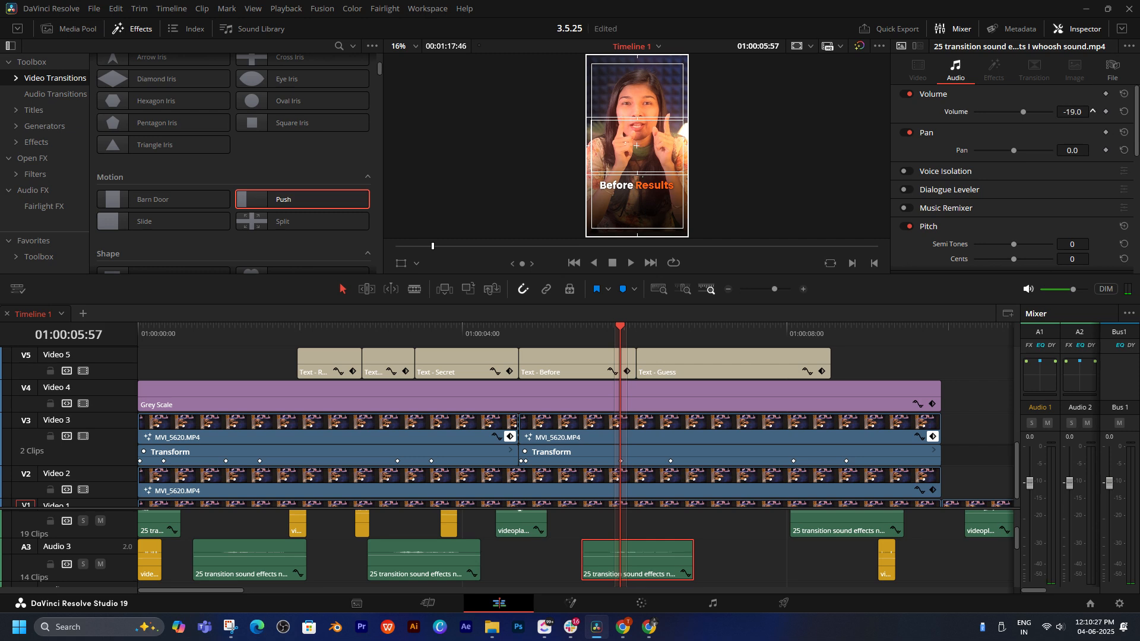
click(600, 331)
key(space)
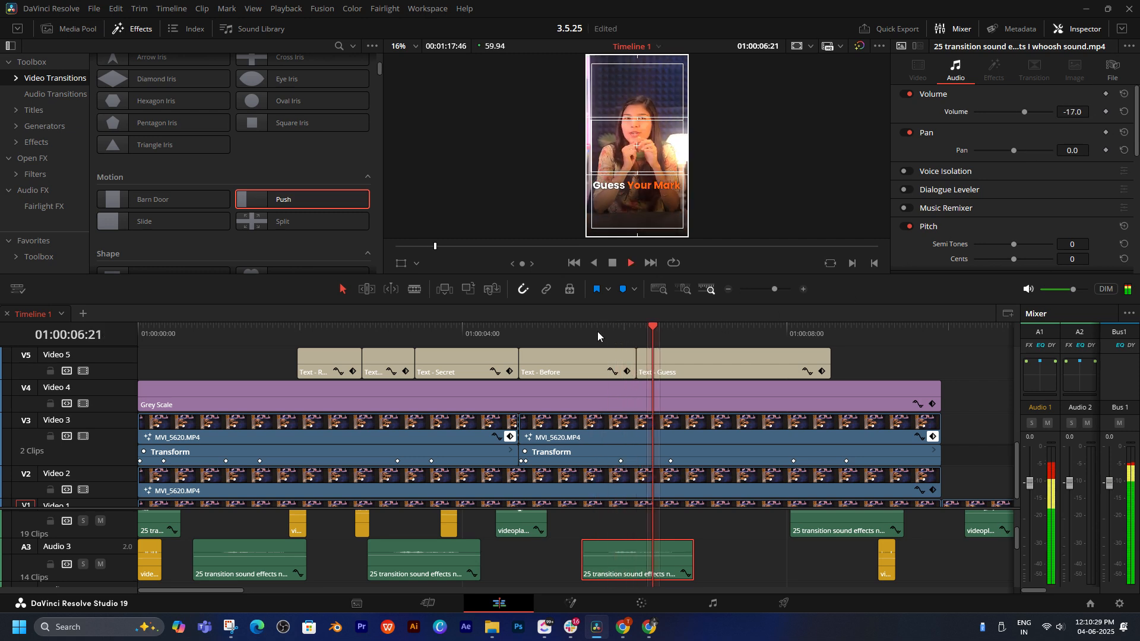
click(597, 331)
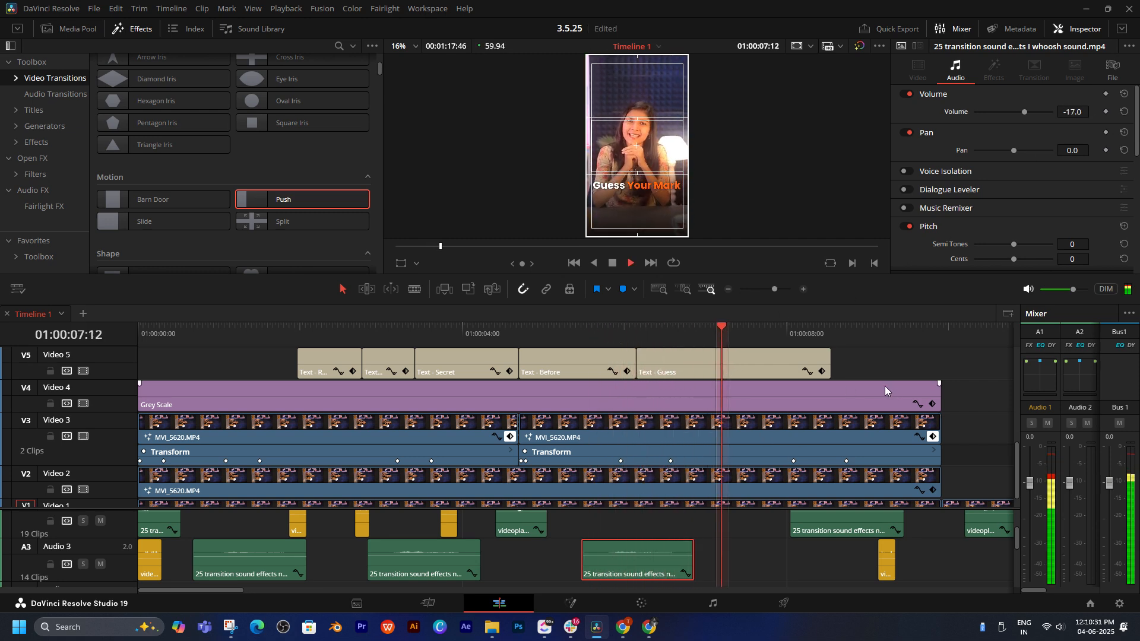
drag(885, 386, 775, 395)
key(space)
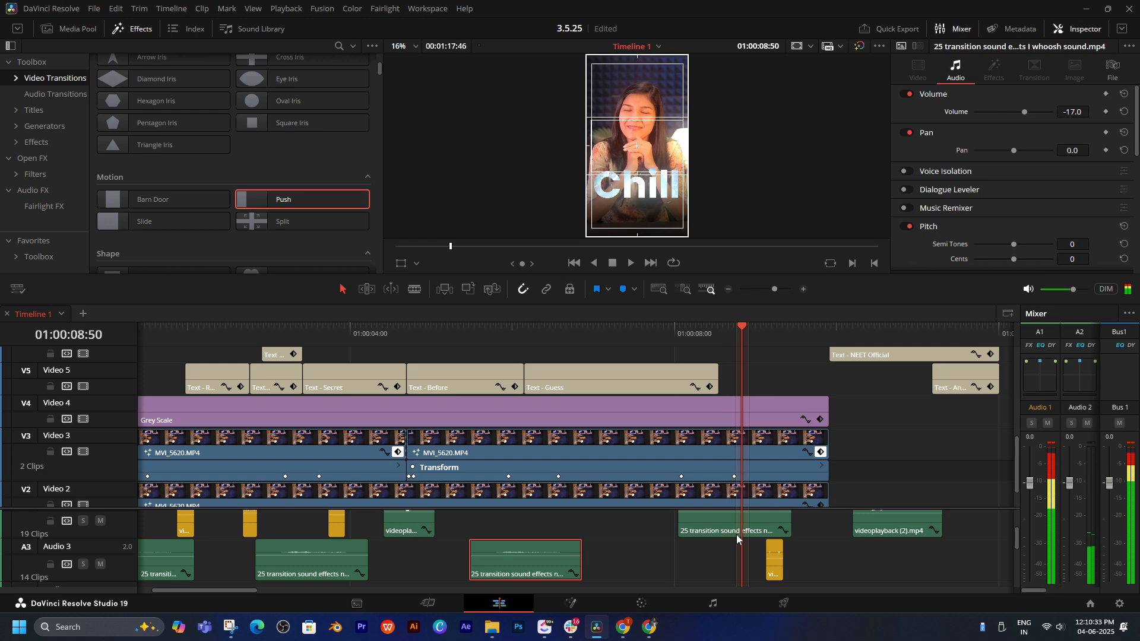
- Shift the Audio 2 whoosh clip near the Chill title earlier, around the last Transform keyframes on Video 3, and listen
drag(731, 524, 692, 524)
scroll(703, 546, up, 2)
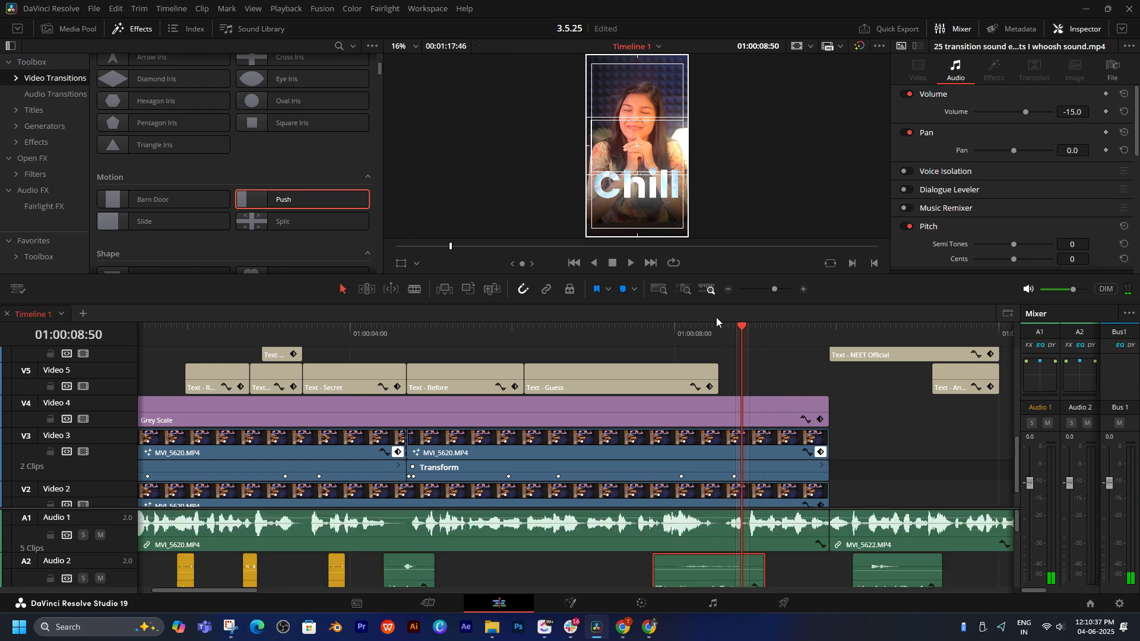
click(689, 333)
key(space)
- Replay the section from the Tension? titles onward to check its sound effects, then return to the Tension? titles
drag(689, 333, 261, 334)
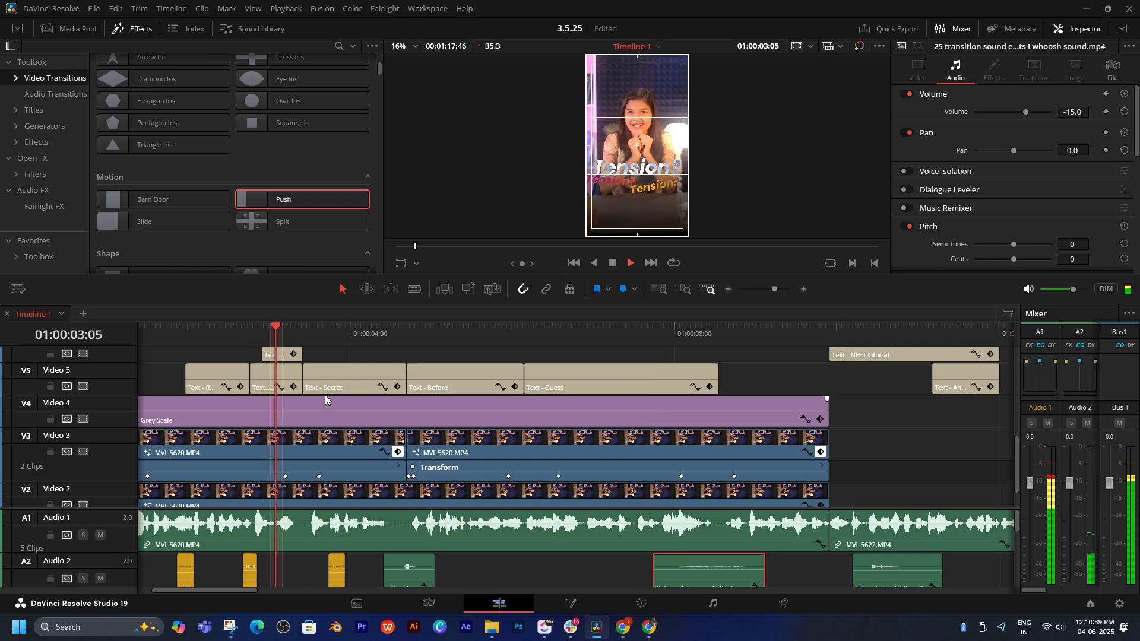
drag(326, 394, 503, 416)
key(space)
drag(349, 338, 391, 348)
scroll(454, 385, up, 2)
scroll(454, 387, up, 1)
scroll(564, 413, right, 2)
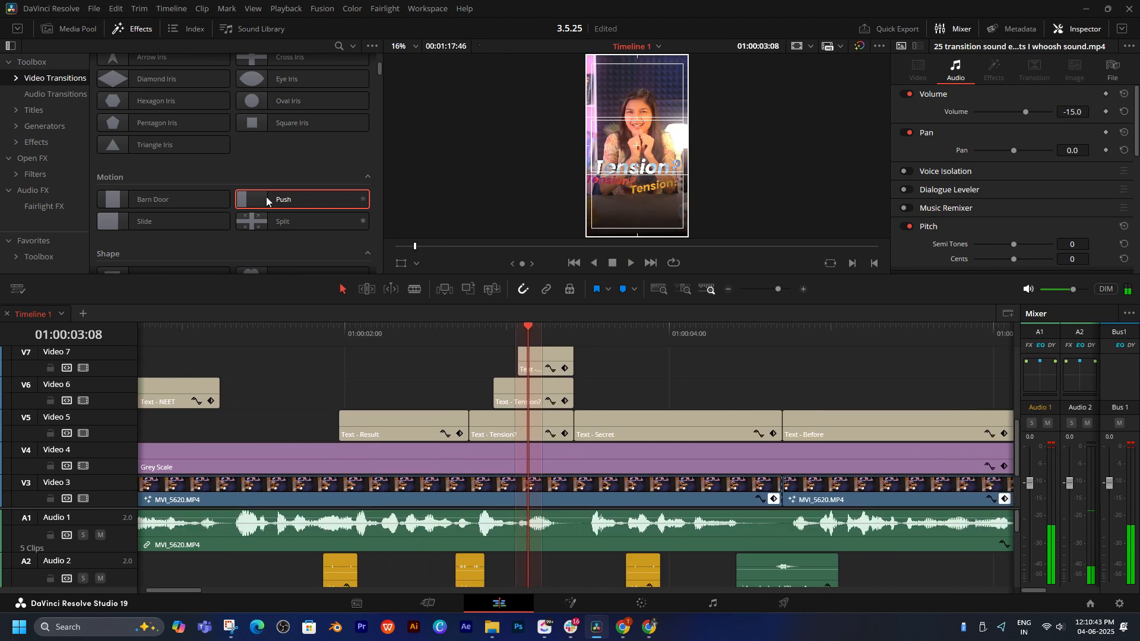
- Preview videoplayback (2).mp4 from the video bin and mark sound effect 20 from 00:00:56:20 to 00:00:57:12
click(83, 33)
click(35, 78)
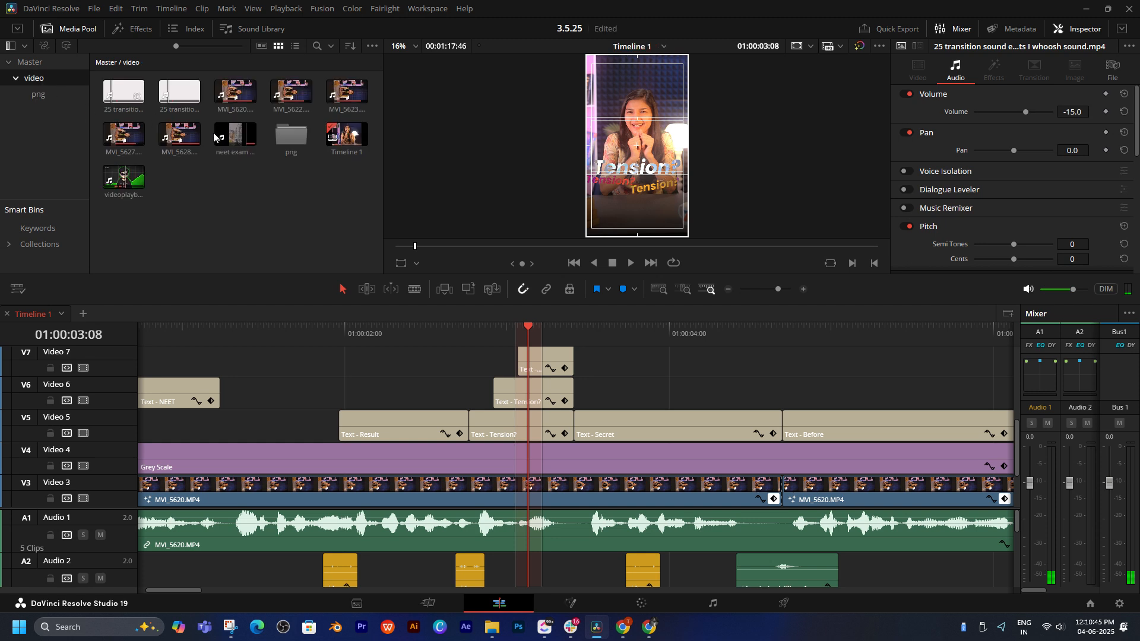
click(123, 177)
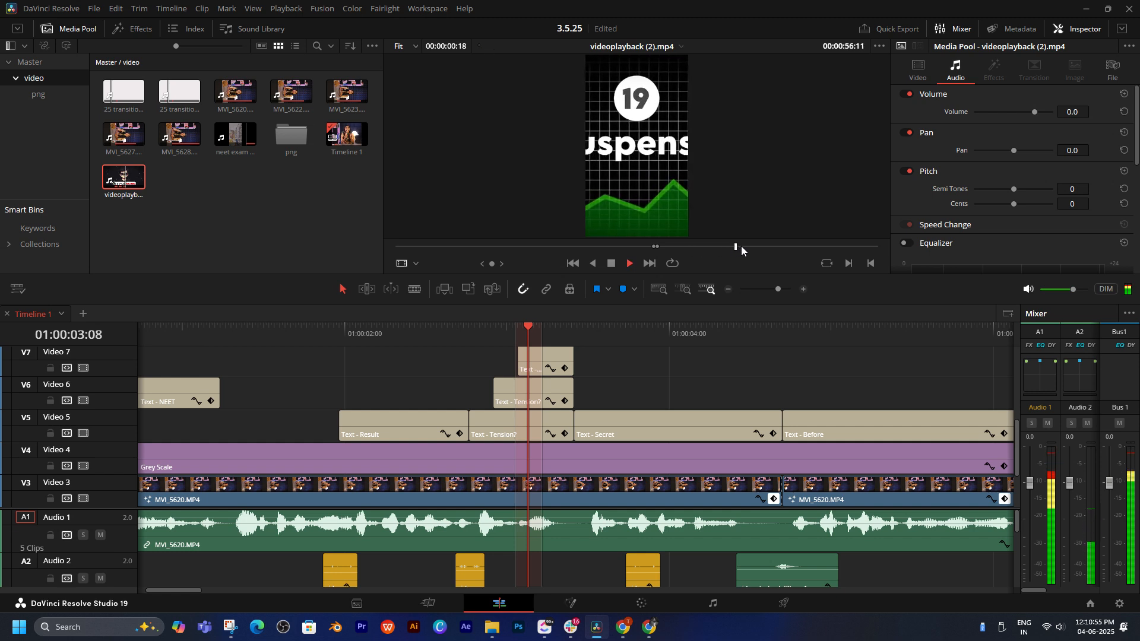
click(717, 246)
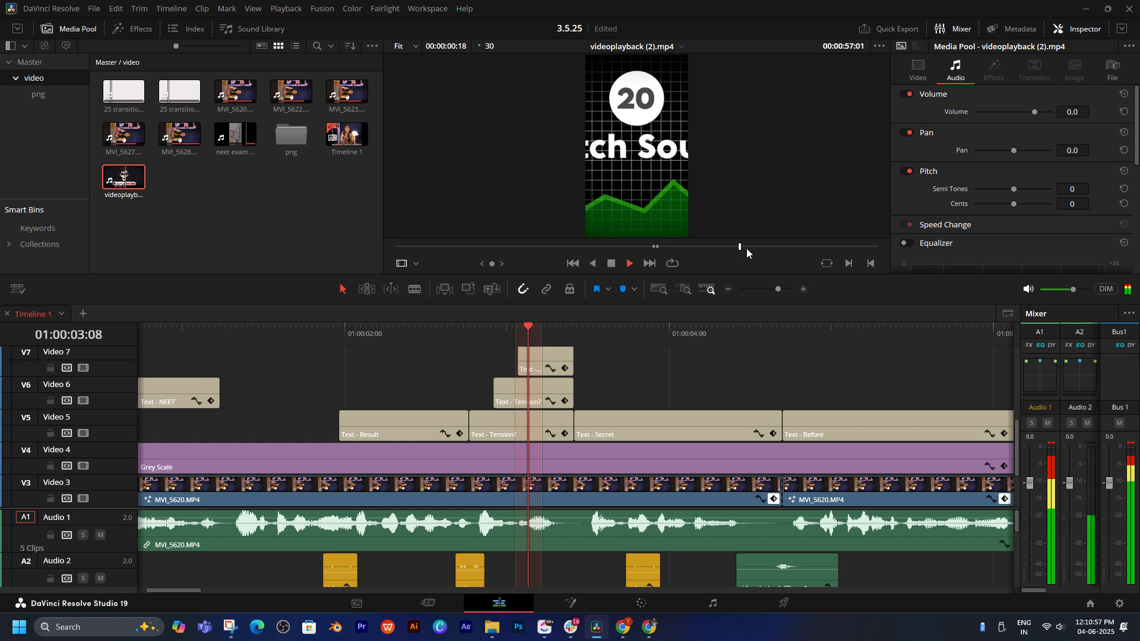
click(737, 248)
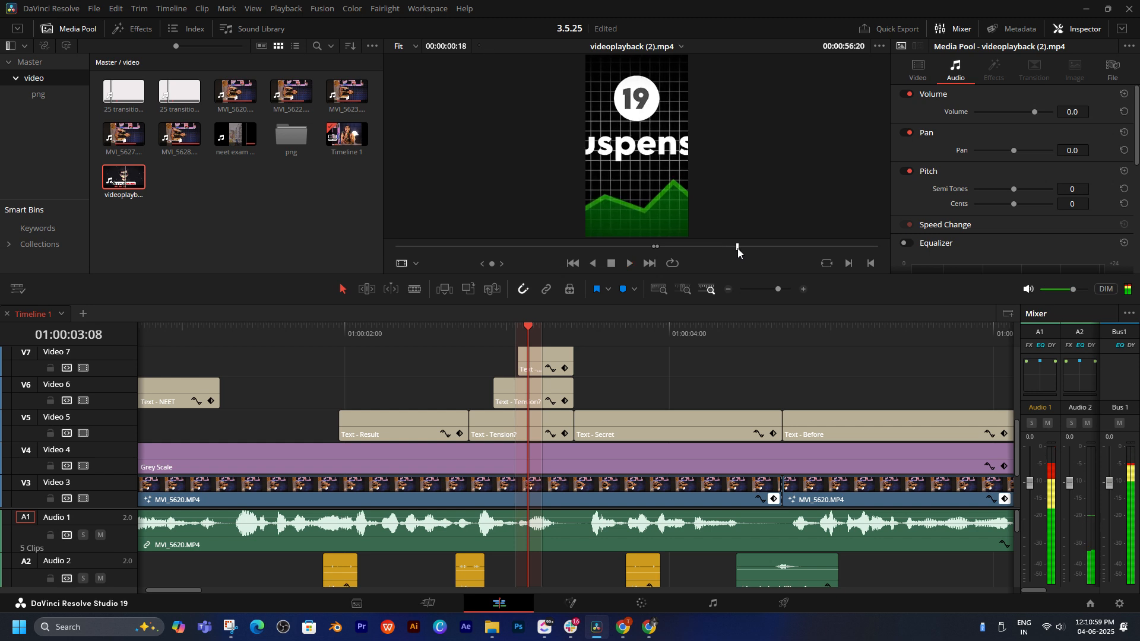
key(i)
key(space)
key(space)
key(o)
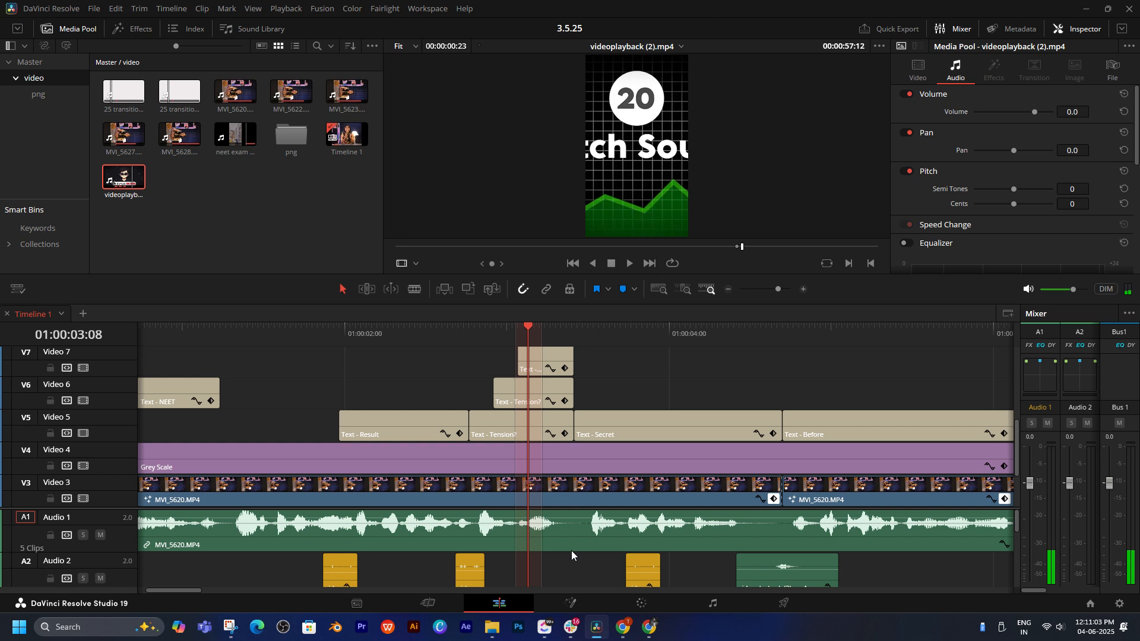
- Make the lower audio tracks visible, place the marked sound effect on Audio 4 beneath the Tension? title and listen to it
click(106, 510)
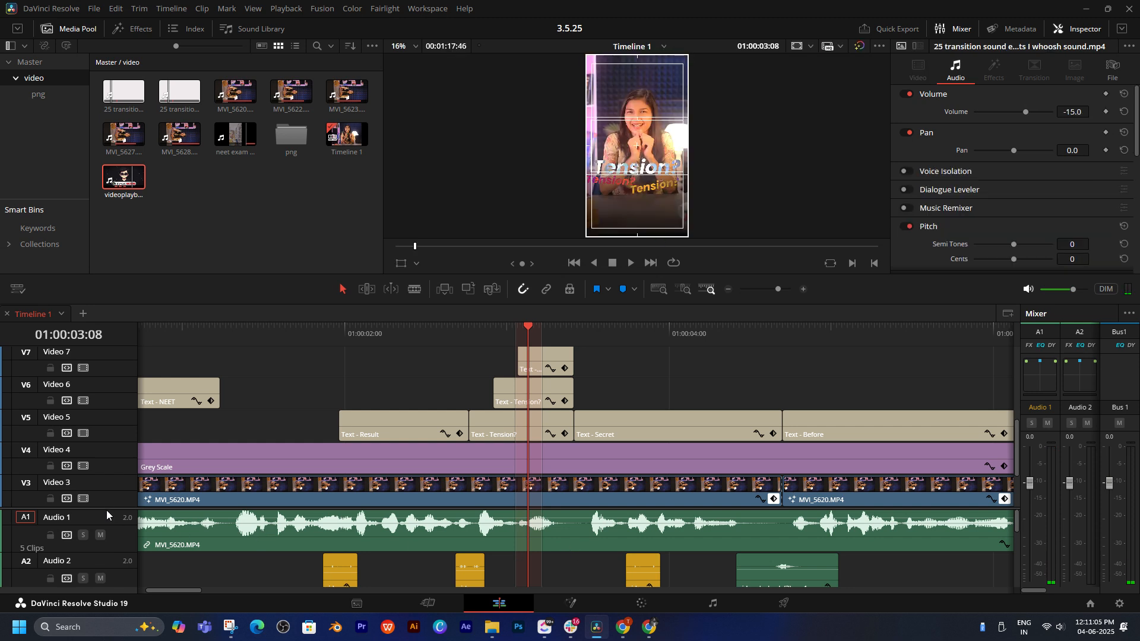
drag(107, 509, 126, 433)
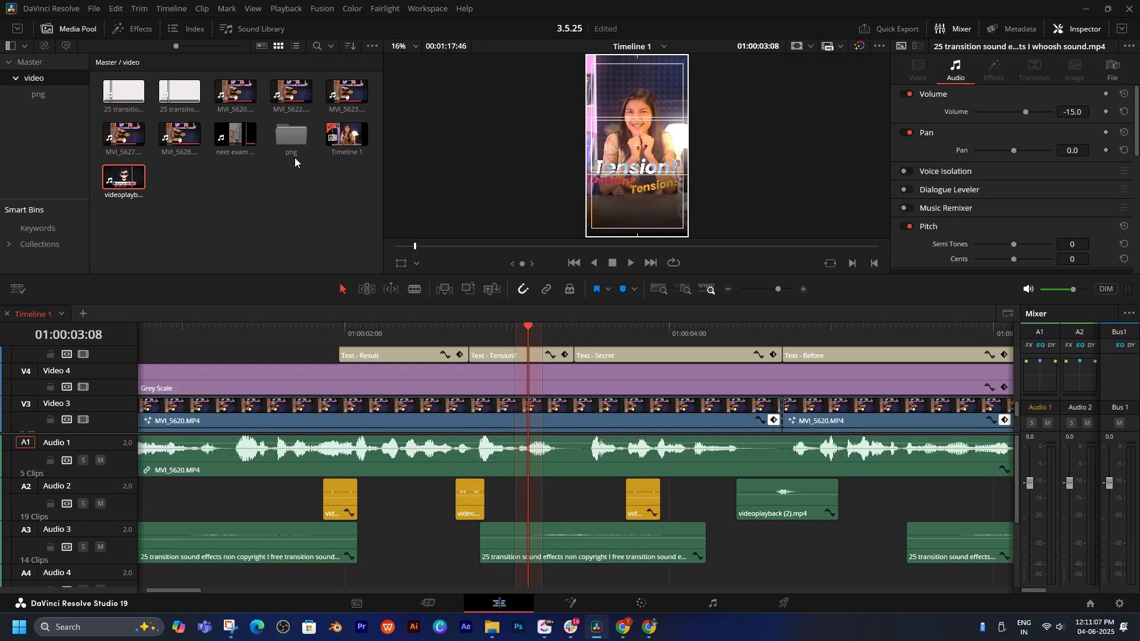
double_click(124, 177)
mouse_move(661, 225)
drag(660, 225, 502, 564)
key(space)
click(472, 339)
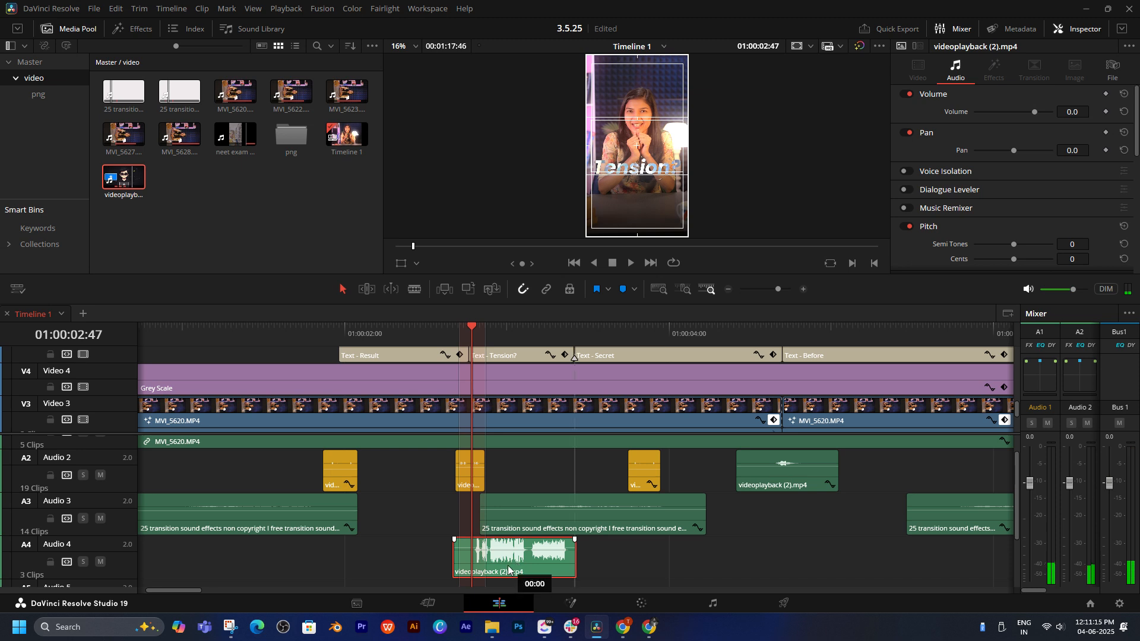
key(space)
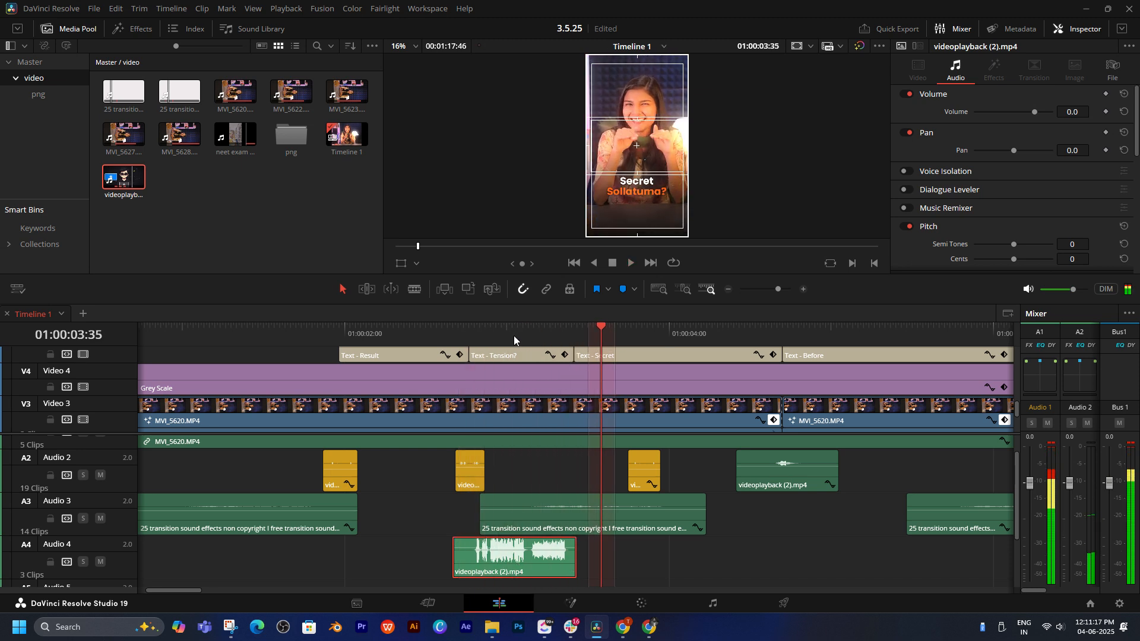
- Try the Audio 4 sound effect at a volume of -20.0, replay the Tension? section and delete the clip
click(507, 336)
drag(1073, 113, 1042, 112)
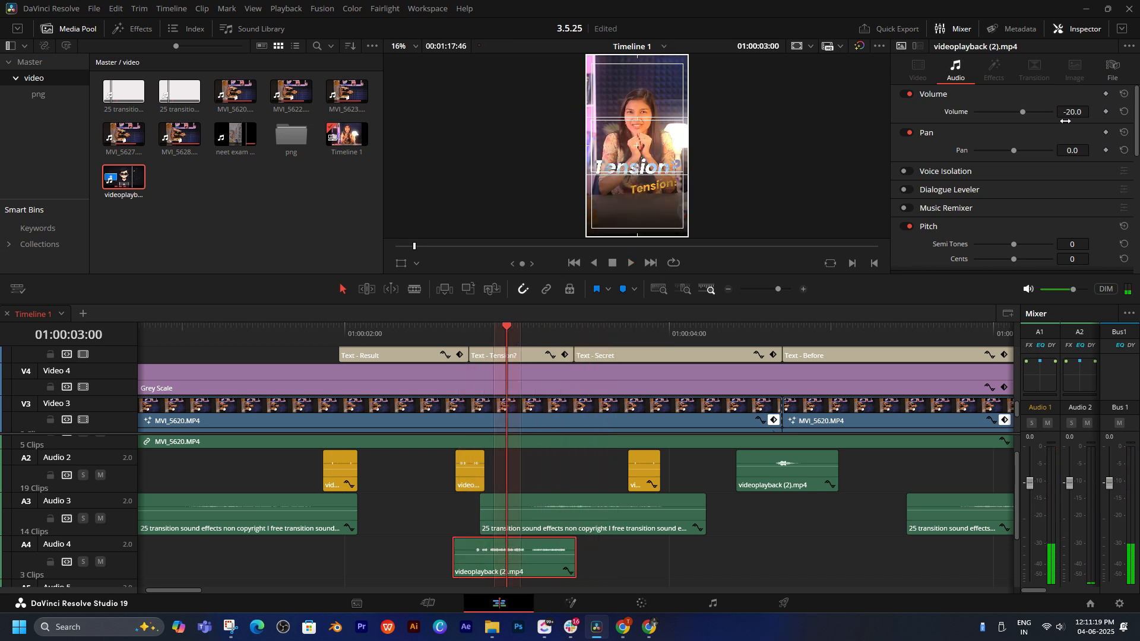
key(space)
click(457, 336)
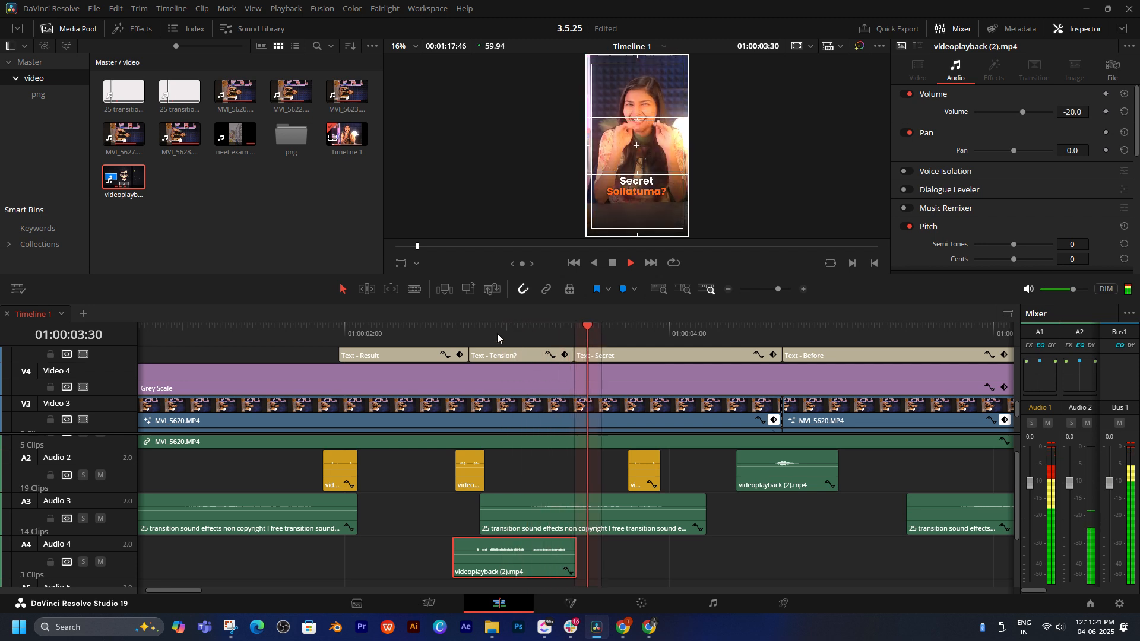
click(444, 330)
click(494, 334)
key(space)
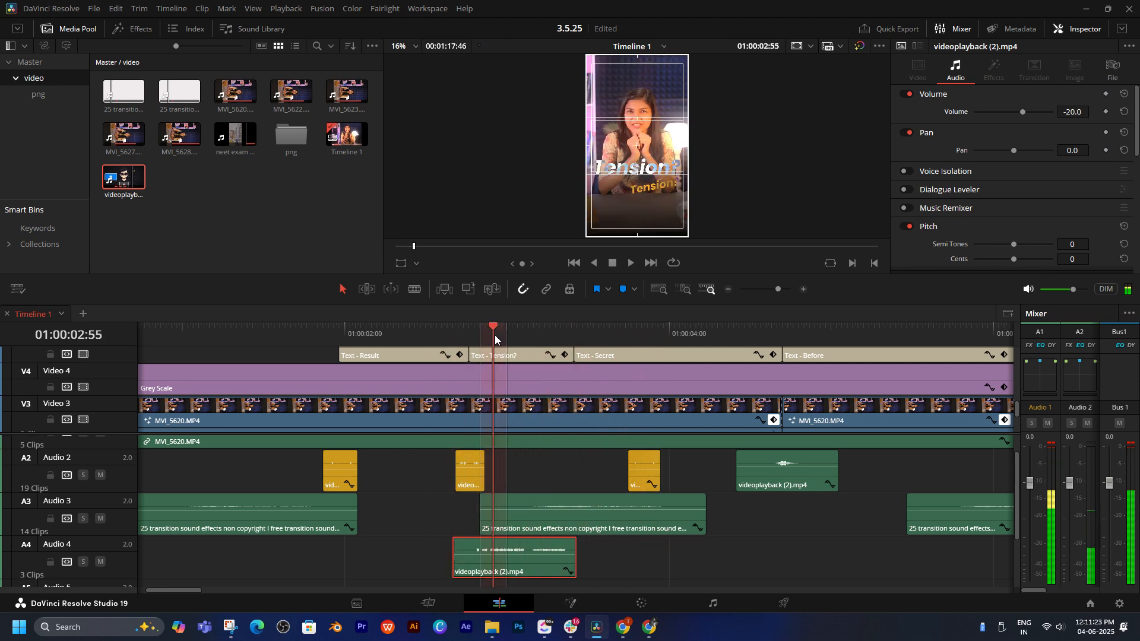
key(Delete)
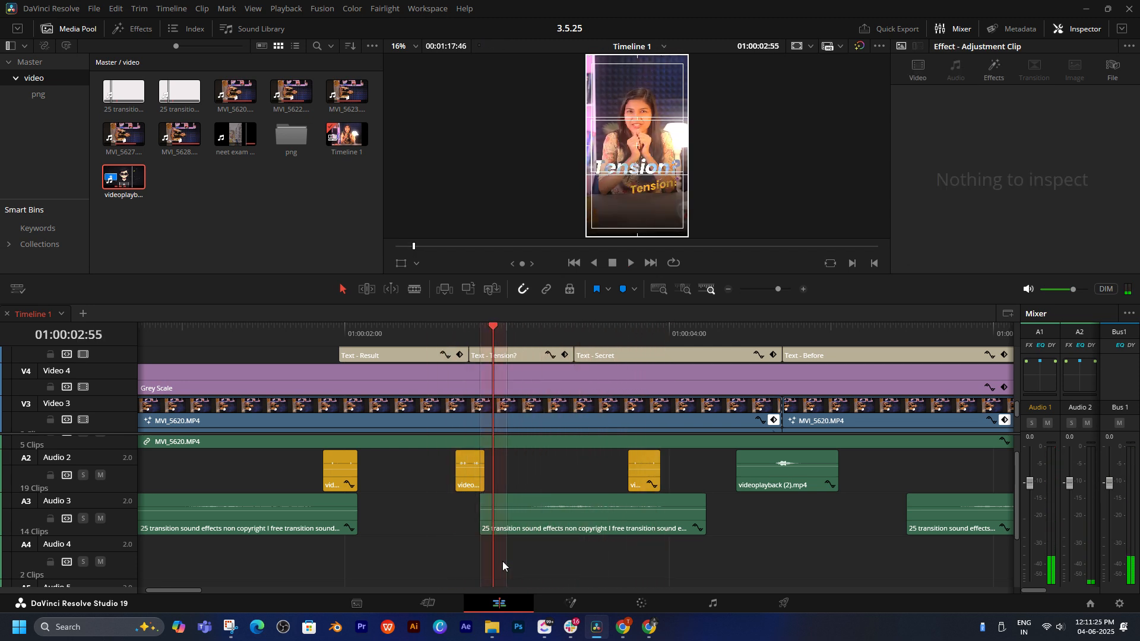
- Show the source and timeline viewers side by side
click(1061, 29)
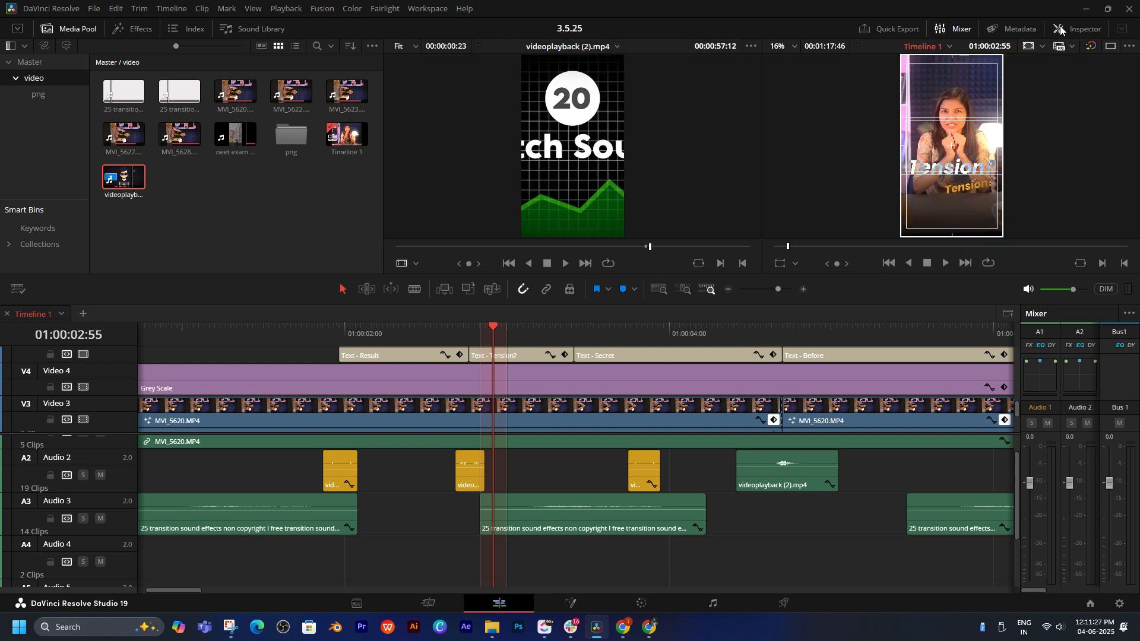